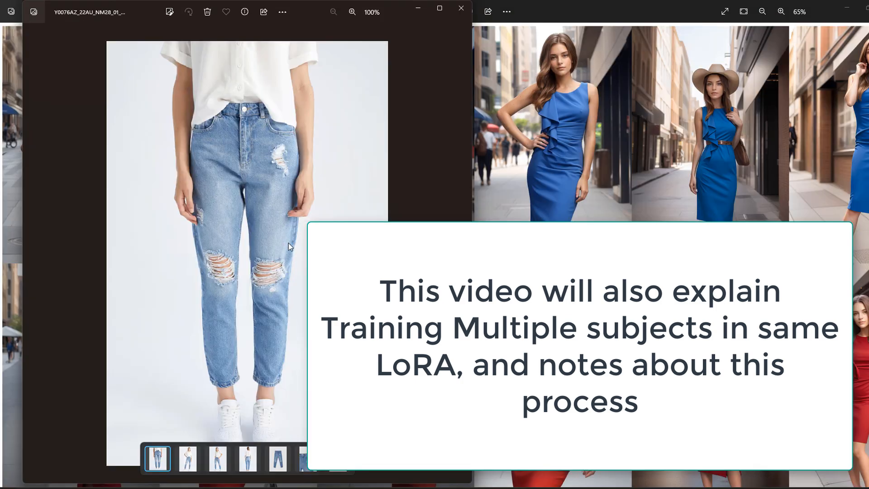
# Step: Browse the product photos of the ripped blue jeans, comparing the close-up and full-body shots
pyautogui.press('Right')
pyautogui.press('Left')
pyautogui.press('Right')
pyautogui.press('Right')
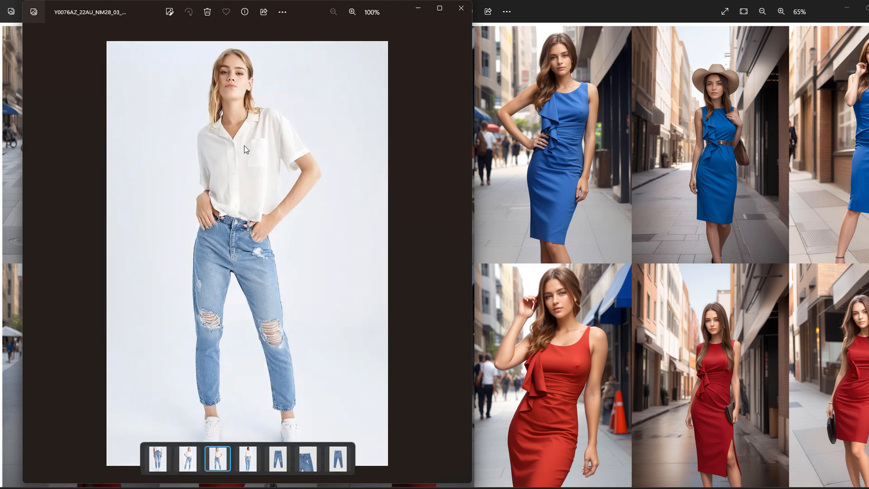
pyautogui.press('Right')
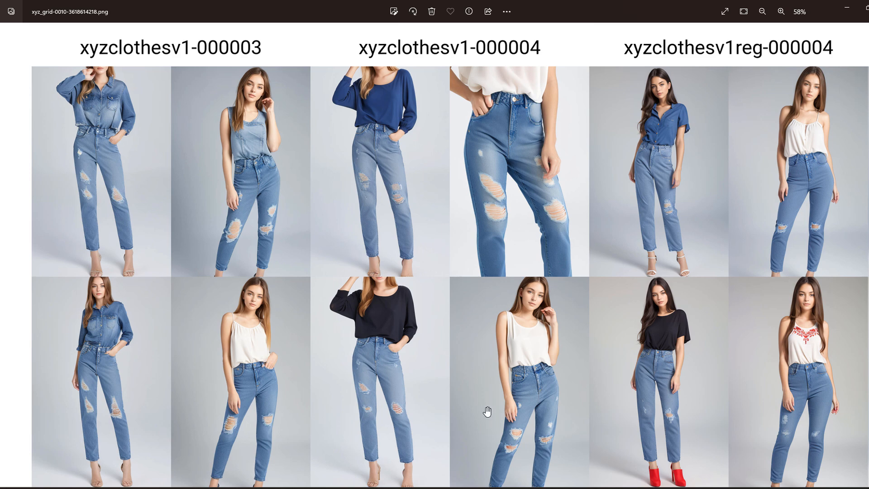
# Step: Examine the jeans comparison grid closely, inspecting how the rips and fabric are rendered for each xyzclothesv1 model version
pyautogui.scroll(2, 497, 406)
pyautogui.scroll(-2, 438, 405)
pyautogui.scroll(4, 497, 407)
pyautogui.moveTo(454, 405); pyautogui.dragTo(501, 227)
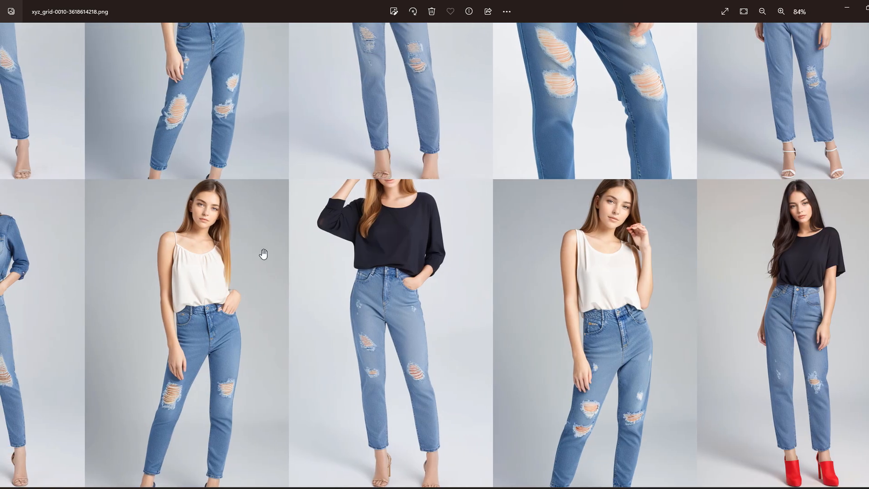
pyautogui.scroll(-1, 254, 307)
pyautogui.scroll(-2, 423, 248)
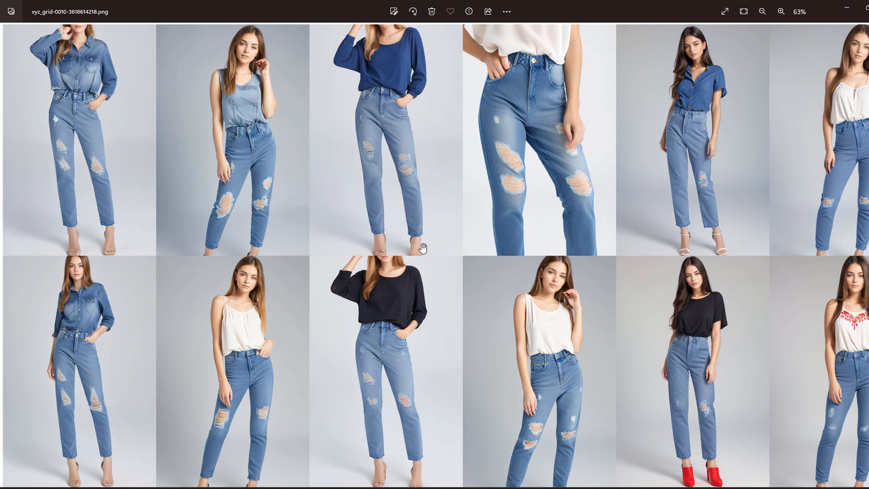
pyautogui.moveTo(725, 488)
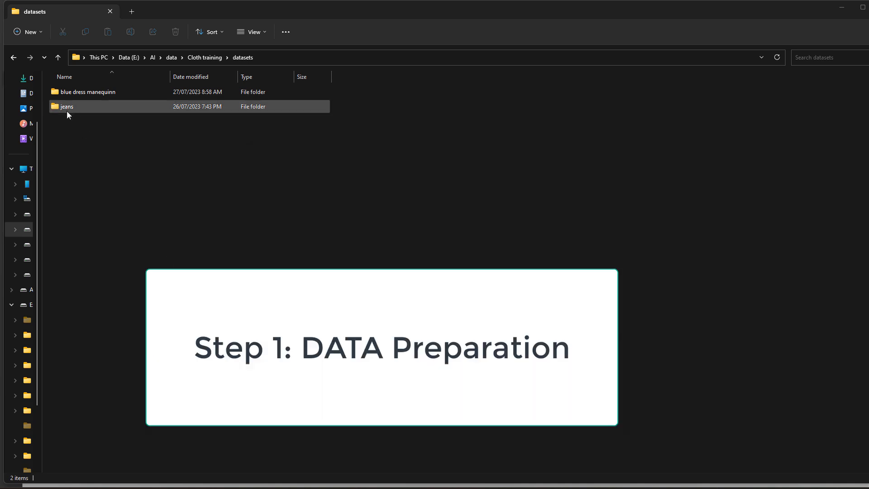
# Step: Open the source image 1.jpg from the blue dress manequinn dataset folder, view it and close it
pyautogui.doubleClick(82, 94)
pyautogui.click(137, 98)
pyautogui.doubleClick(137, 97)
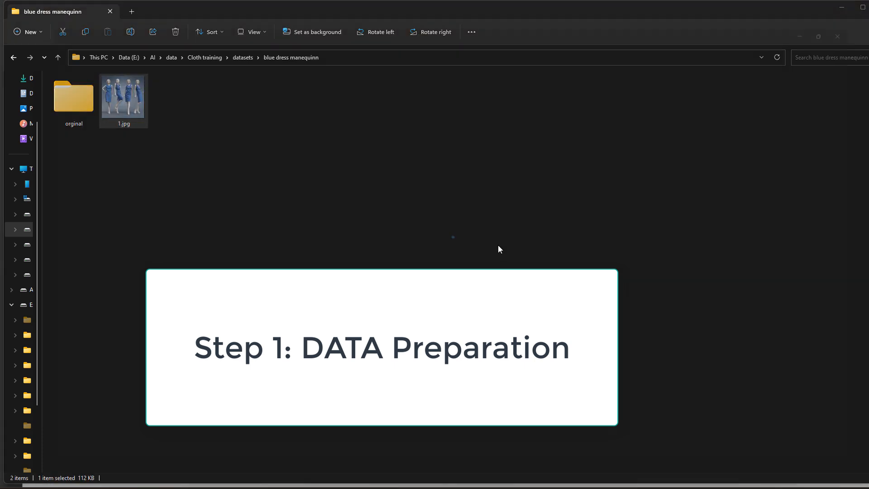
pyautogui.click(868, 7)
# Step: Open the jeans dataset folder and look through its product photos, starting from the last image
pyautogui.hotkey('alt', 'Left')
pyautogui.doubleClick(68, 107)
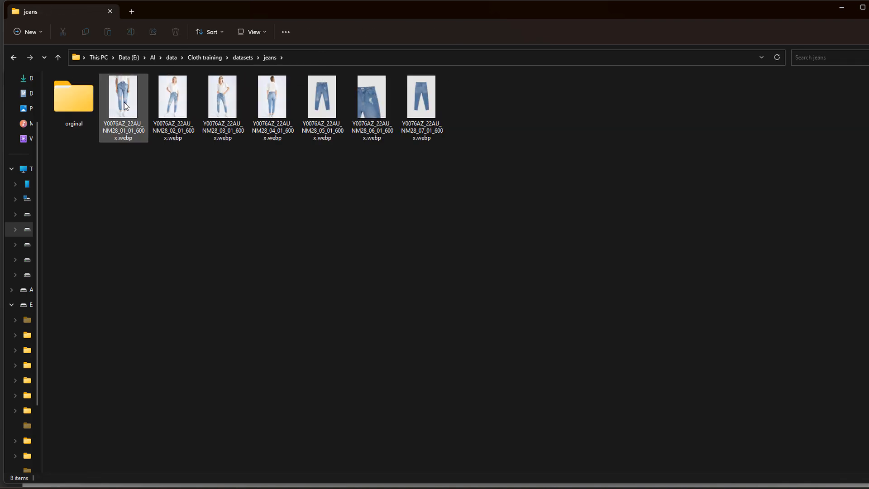
pyautogui.doubleClick(440, 105)
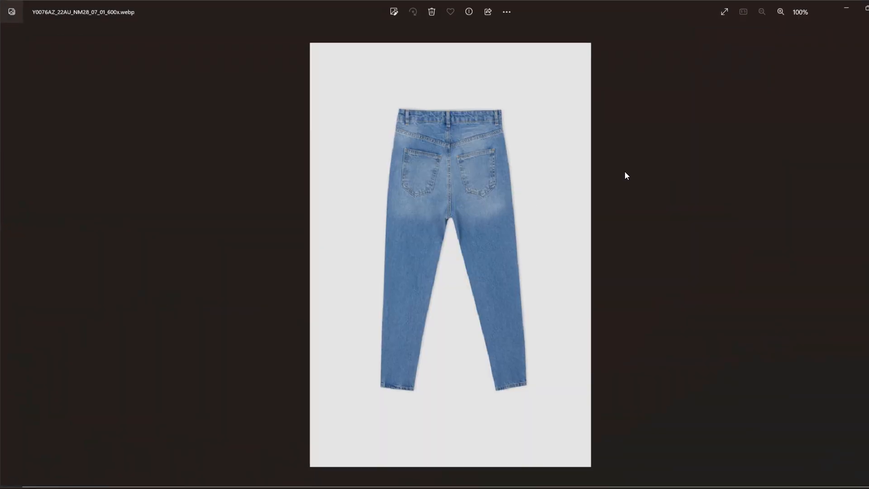
pyautogui.press('Left')
pyautogui.press('Left')
pyautogui.click(868, 7)
# Step: Return to the blue dress manequinn folder and view 1.jpg with the four mannequin poses
pyautogui.hotkey('alt', 'Left')
pyautogui.doubleClick(82, 88)
pyautogui.doubleClick(130, 107)
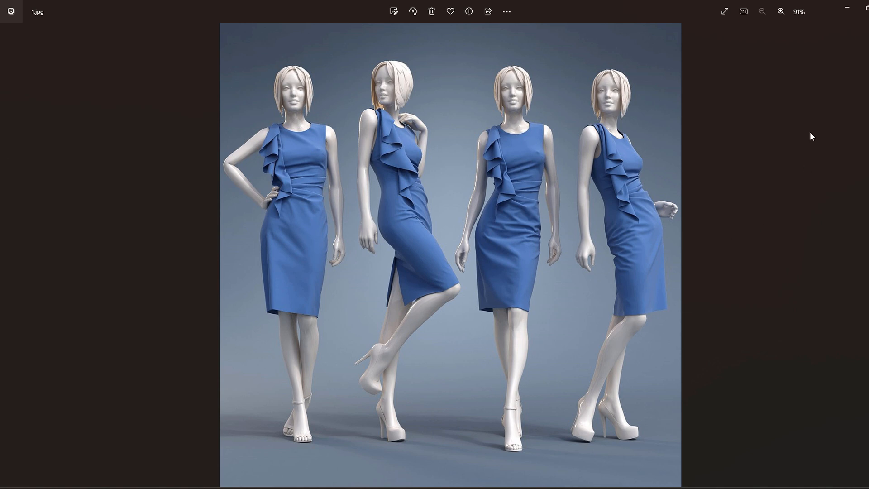
pyautogui.press('Escape')
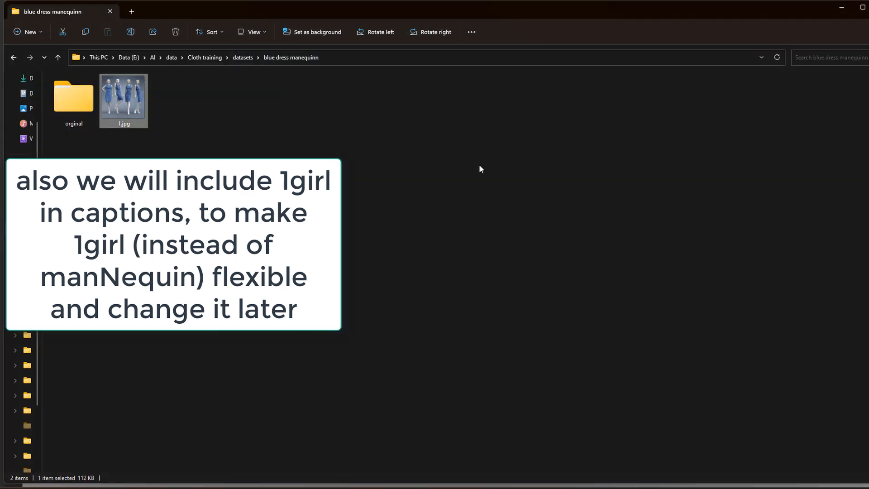
# Step: Open 1.jpg from the blue dress manequinn folder in Photoshop and dismiss the initial crop frame
pyautogui.press('Left')
pyautogui.press('Right')
pyautogui.press('Left')
pyautogui.click(654, 415)
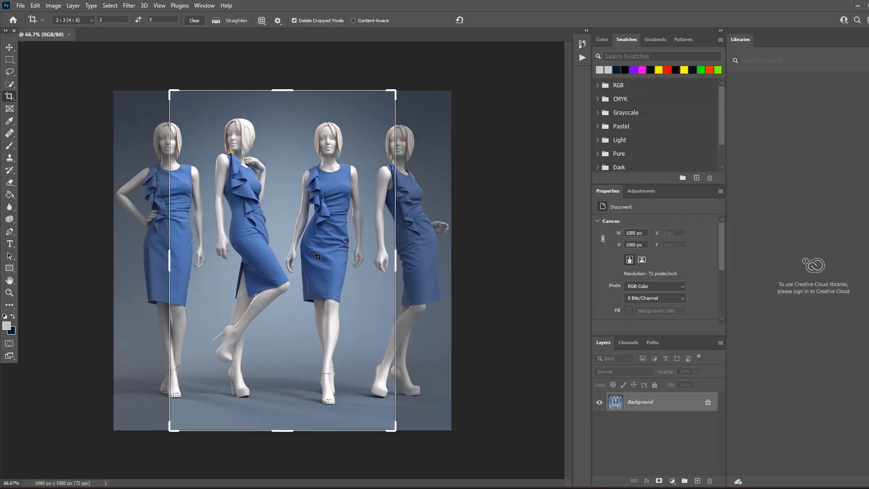
pyautogui.press('Escape')
# Step: Select the area with the second, third and fourth mannequins and fill it with the dark blue background color
pyautogui.press('m')
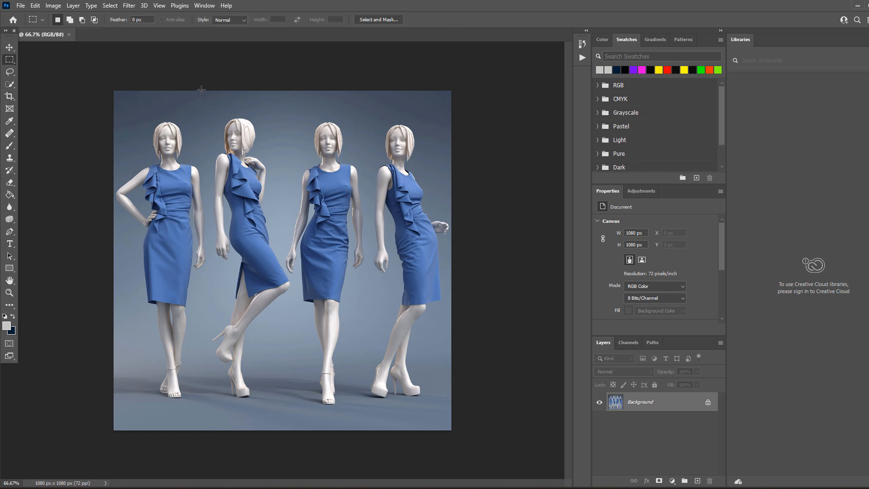
pyautogui.moveTo(208, 91); pyautogui.dragTo(545, 446)
pyautogui.hotkey('ctrl', 'BackSpace')
# Step: Move the remaining mannequin to the horizontal center of the canvas and clear the selection
pyautogui.hotkey('ctrl', 'a')
pyautogui.click(9, 48)
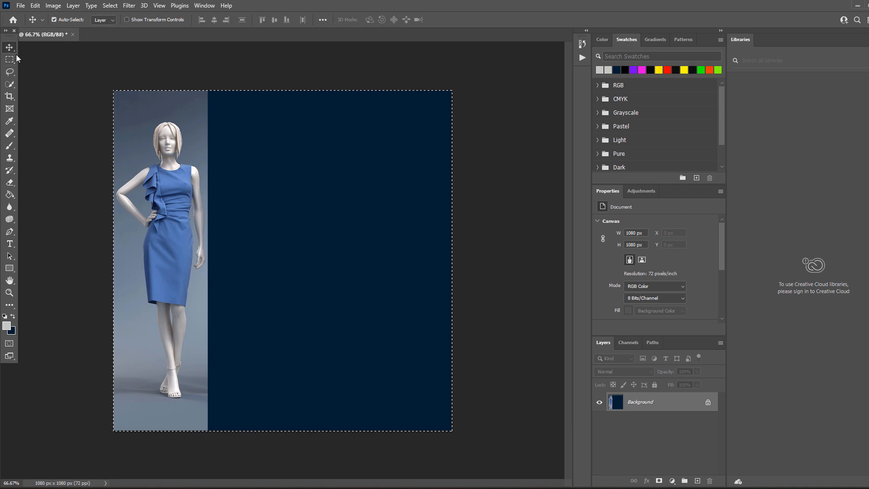
pyautogui.moveTo(174, 187); pyautogui.dragTo(295, 187)
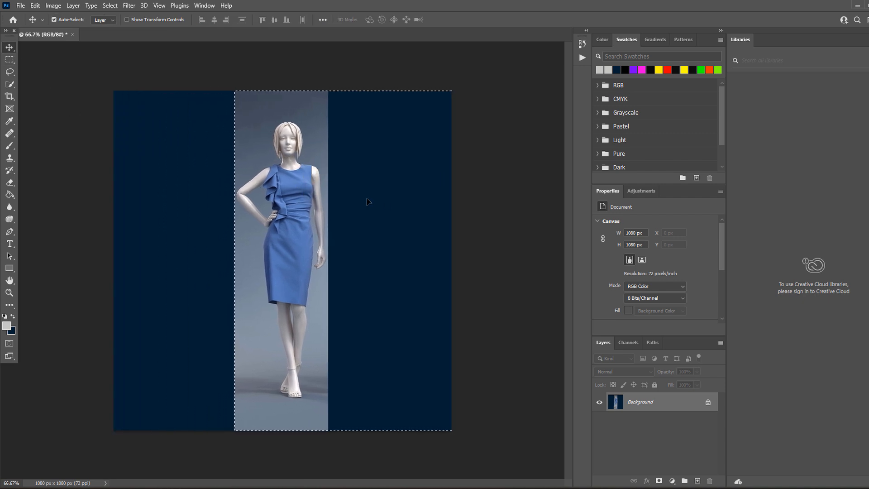
pyautogui.click(10, 60)
pyautogui.click(151, 202)
# Step: Convert the locked Background into a regular layer and remove the background around the mannequin
pyautogui.click(707, 402)
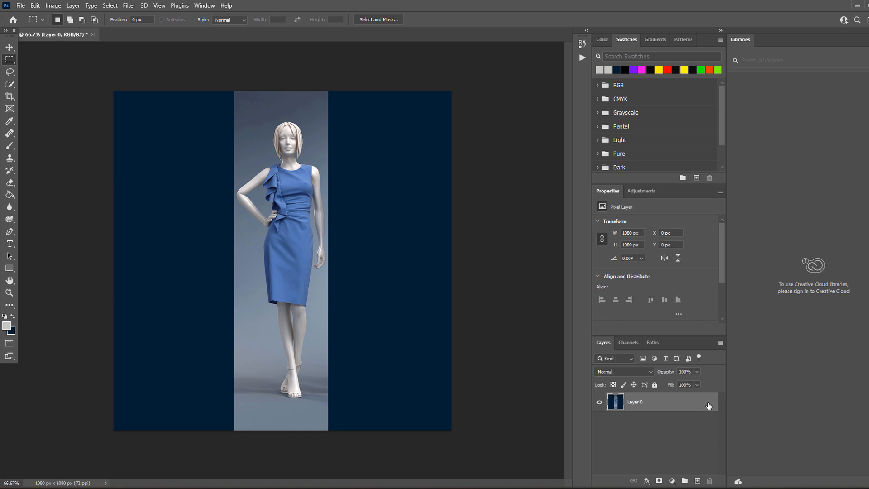
pyautogui.scroll(-2, 633, 309)
pyautogui.click(646, 284)
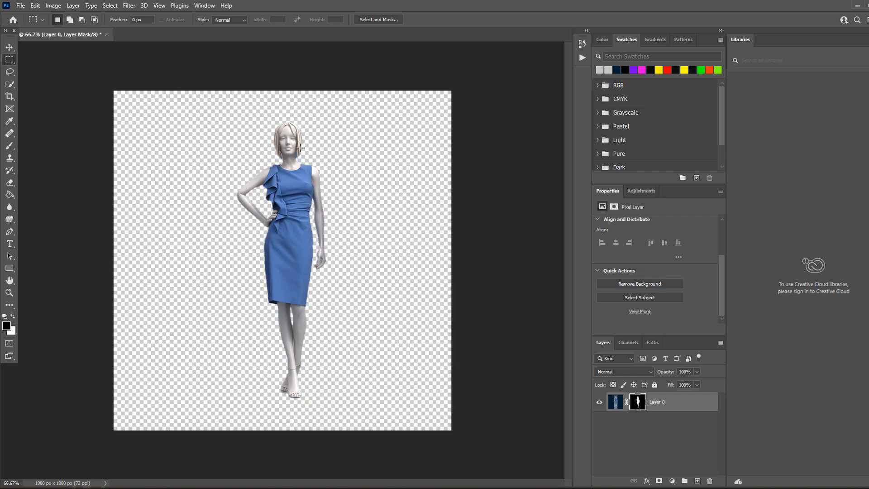
# Step: Crop the image at a 2:3 ratio to about 650 x 975 px, framing the full mannequin closely
pyautogui.press('c')
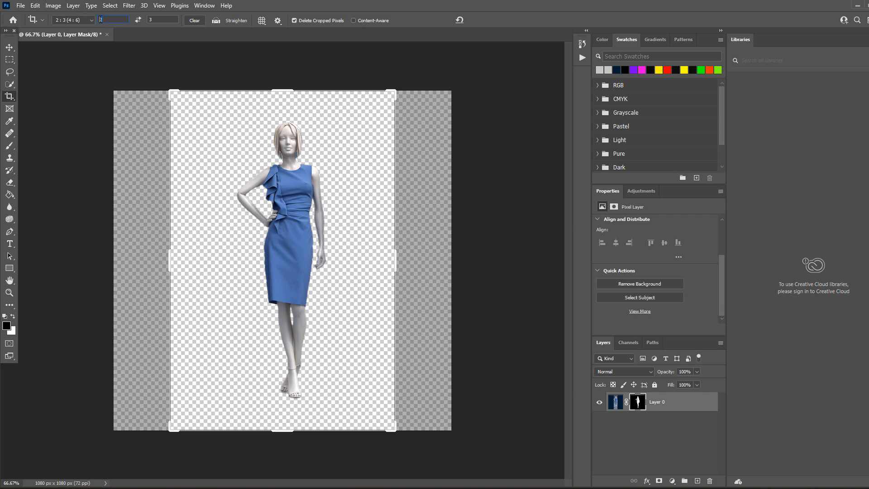
pyautogui.moveTo(286, 90); pyautogui.dragTo(286, 98)
pyautogui.moveTo(288, 159); pyautogui.dragTo(279, 179)
pyautogui.moveTo(287, 98); pyautogui.dragTo(287, 107)
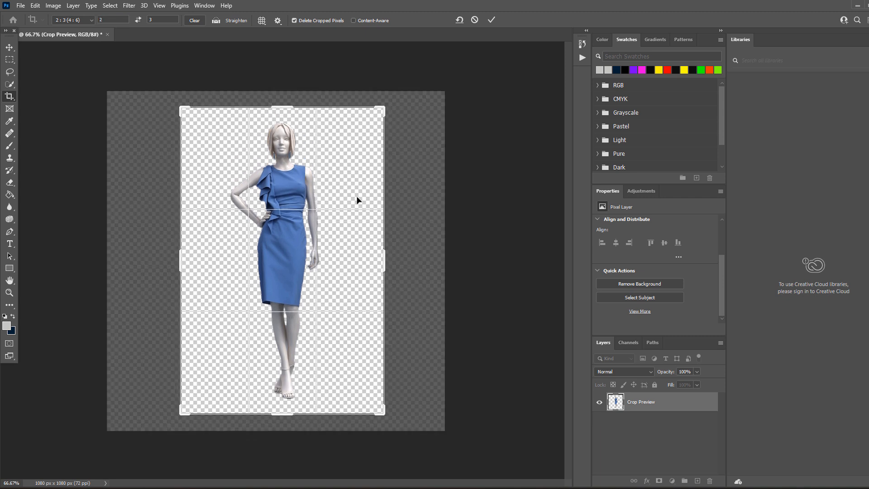
pyautogui.press('Return')
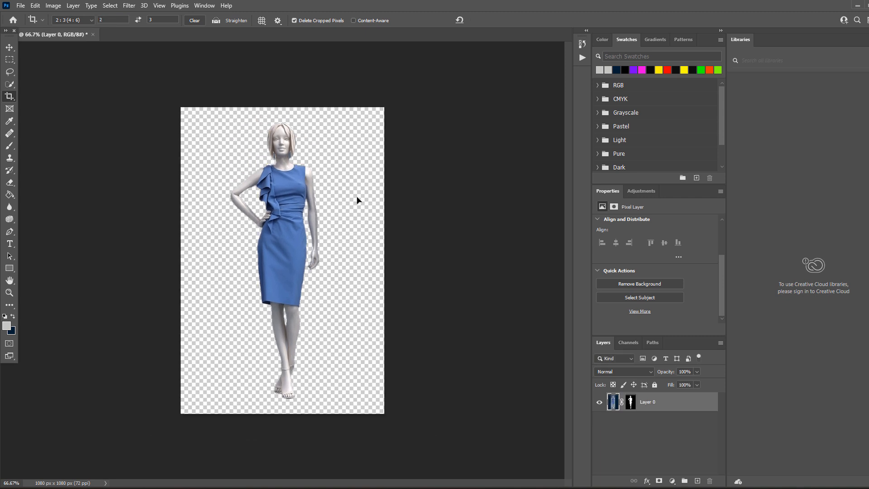
# Step: Try to export the cropped mannequin as a JPG at Excellent quality into the blue dress manequinn folder
pyautogui.press('ctrl')
pyautogui.hotkey('ctrl', 'alt', 'shift', 'w')
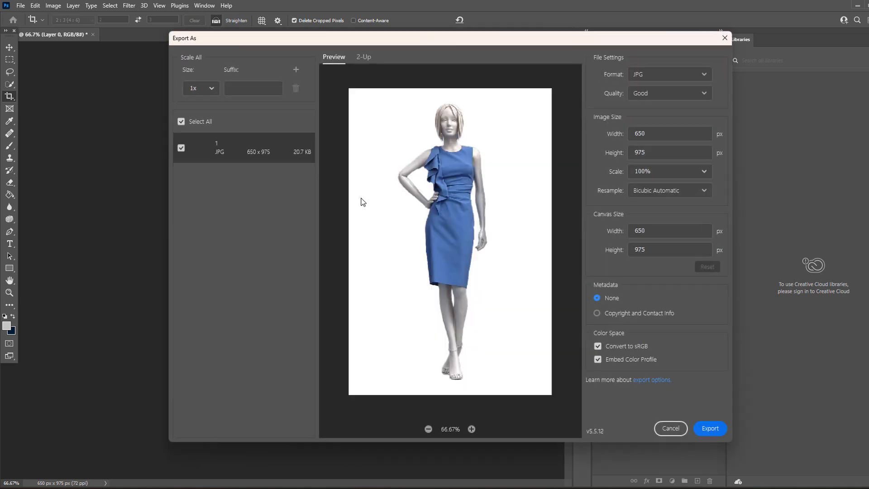
pyautogui.click(691, 91)
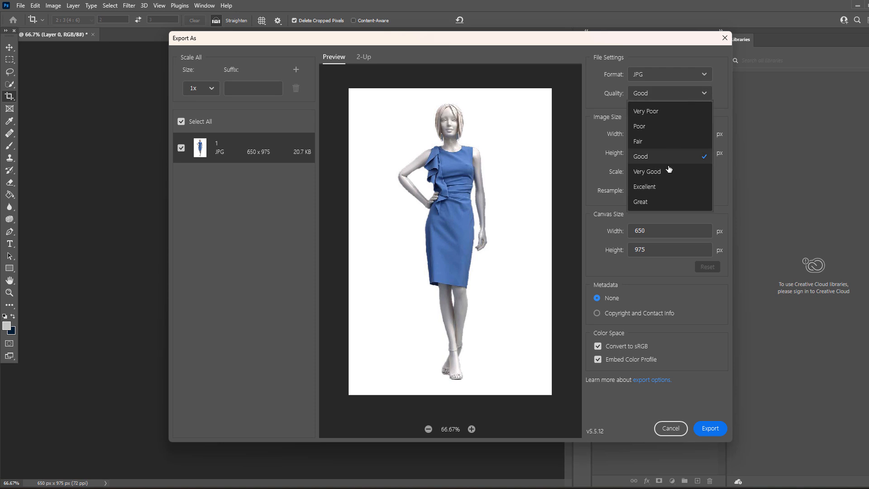
pyautogui.click(665, 188)
pyautogui.click(709, 430)
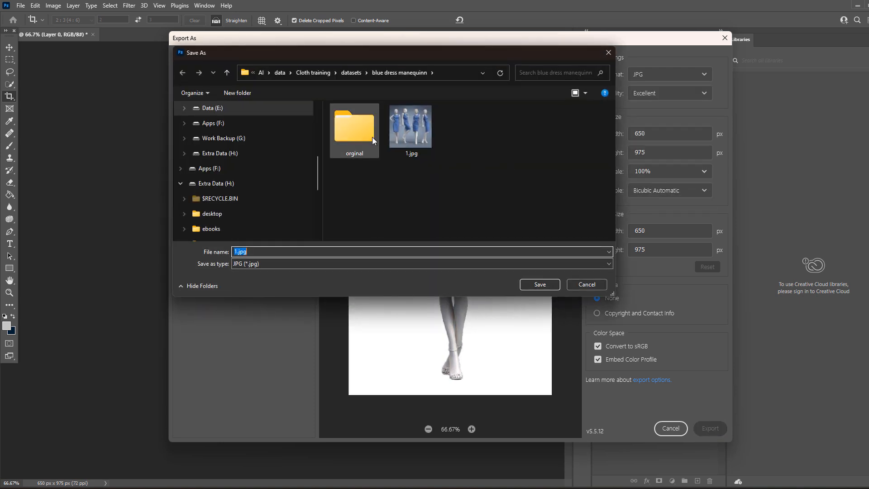
pyautogui.click(540, 284)
pyautogui.hotkey('alt', 'Tab')
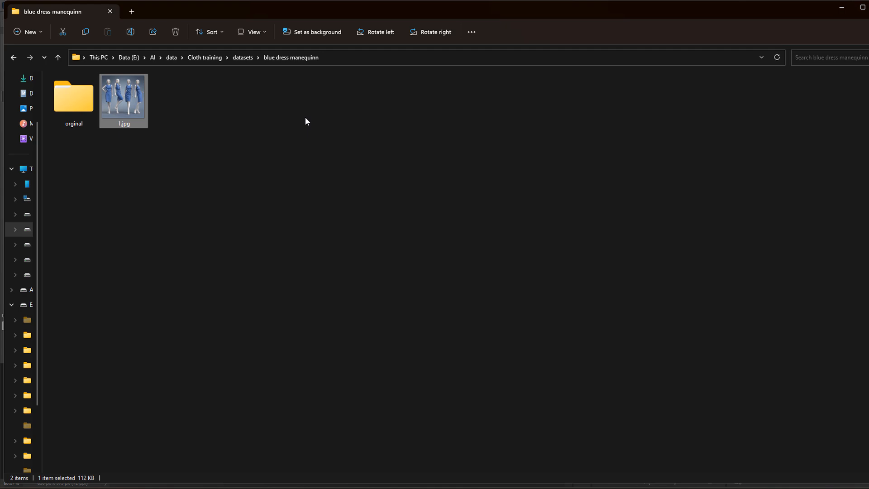
pyautogui.hotkey('alt', 'Tab')
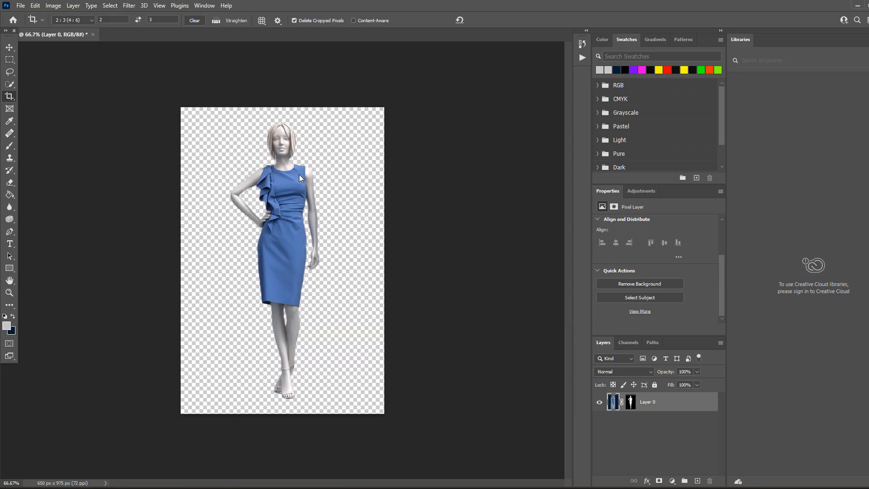
pyautogui.hotkey('alt', 'Tab')
pyautogui.hotkey('alt', 'Tab')
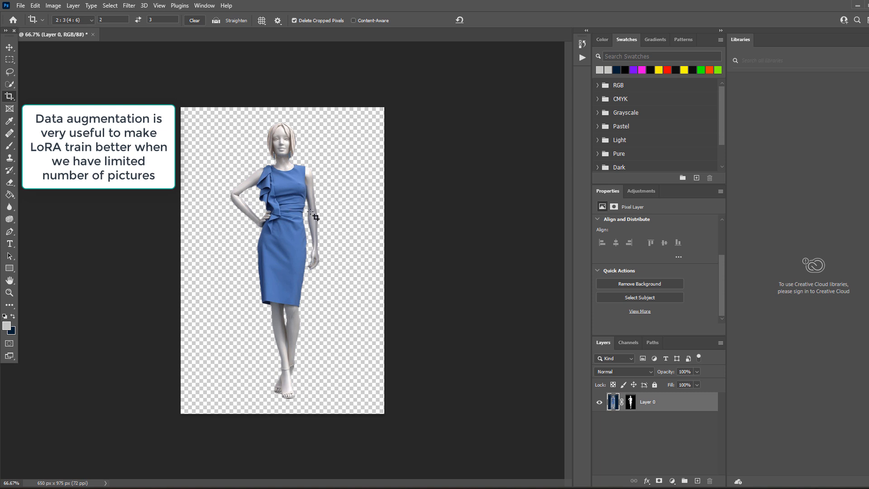
# Step: Try a 1:1 square crop around the dress that leaves out the mannequin's head and feet, and undo it
pyautogui.click(262, 185)
pyautogui.doubleClick(113, 21)
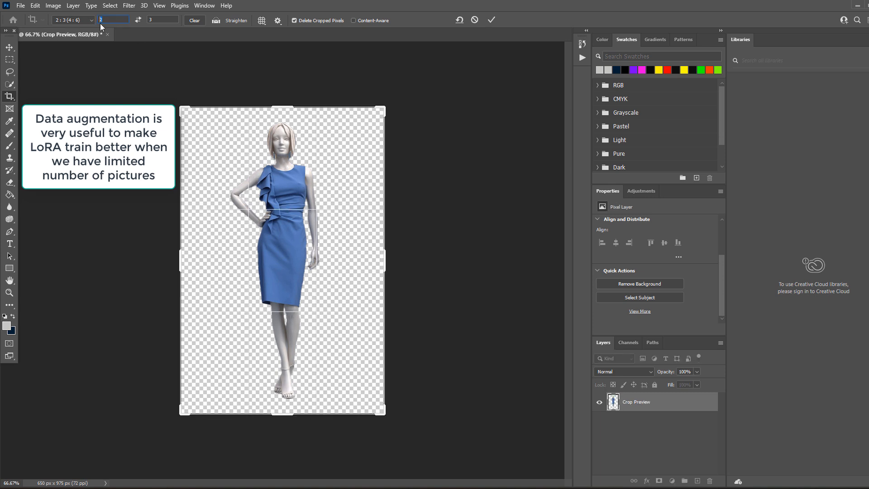
pyautogui.write('1')
pyautogui.press('Tab')
pyautogui.write('1')
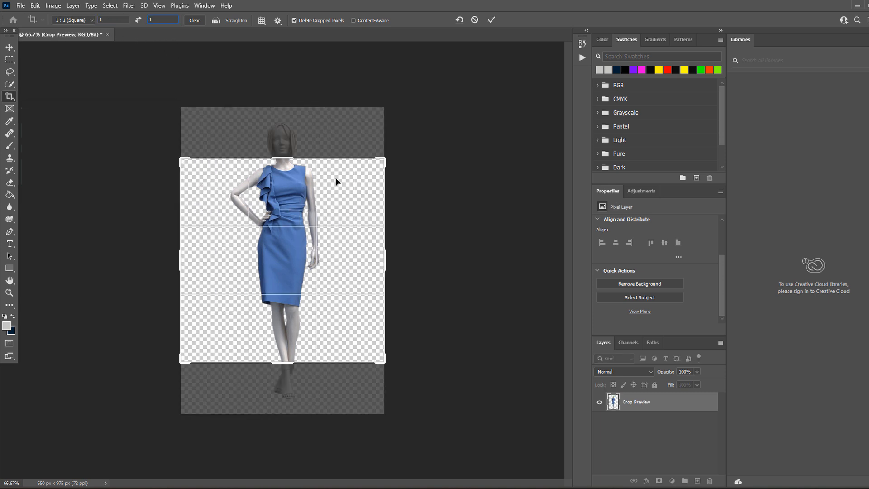
pyautogui.moveTo(343, 200)
pyautogui.mouseDown()
pyautogui.moveTo(343, 213)
pyautogui.moveTo(336, 186)
pyautogui.moveTo(339, 199)
pyautogui.mouseUp()
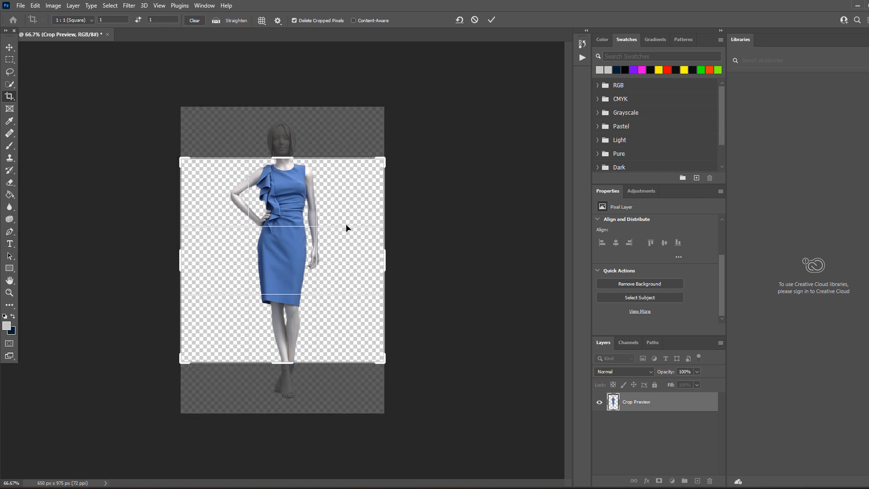
pyautogui.press('Return')
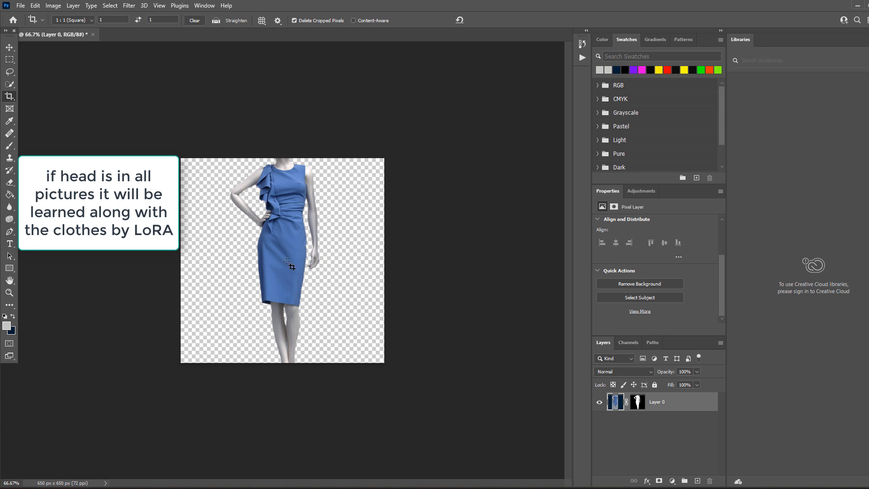
pyautogui.hotkey('ctrl', 'z')
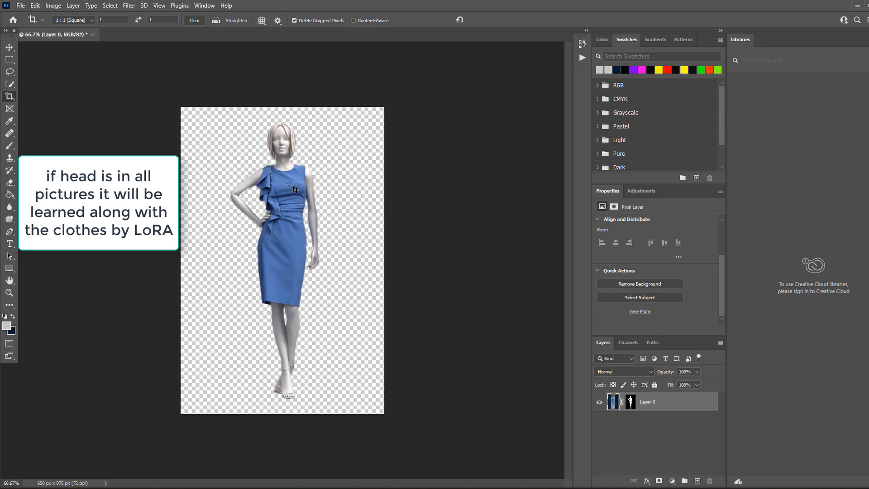
# Step: Try rotating and shifting the mannequin inside a 1:1 crop frame to create a varied square version
pyautogui.click(315, 237)
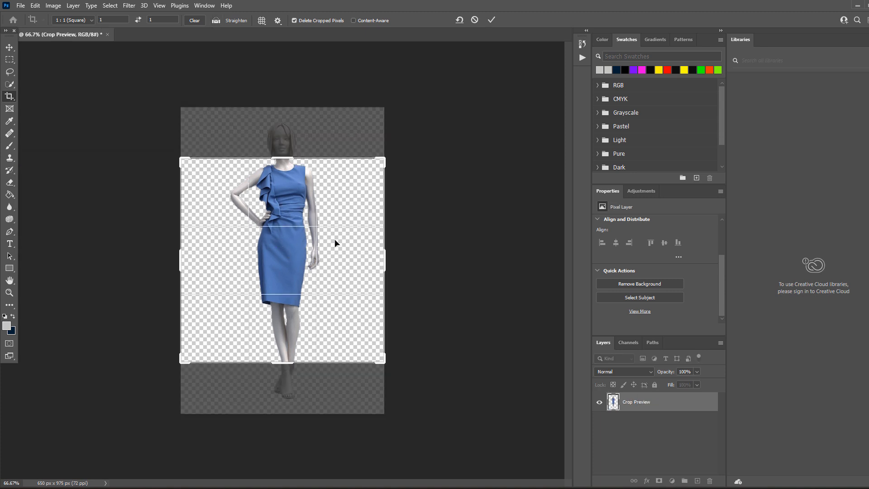
pyautogui.moveTo(393, 187); pyautogui.dragTo(387, 235)
pyautogui.moveTo(317, 225); pyautogui.dragTo(341, 221)
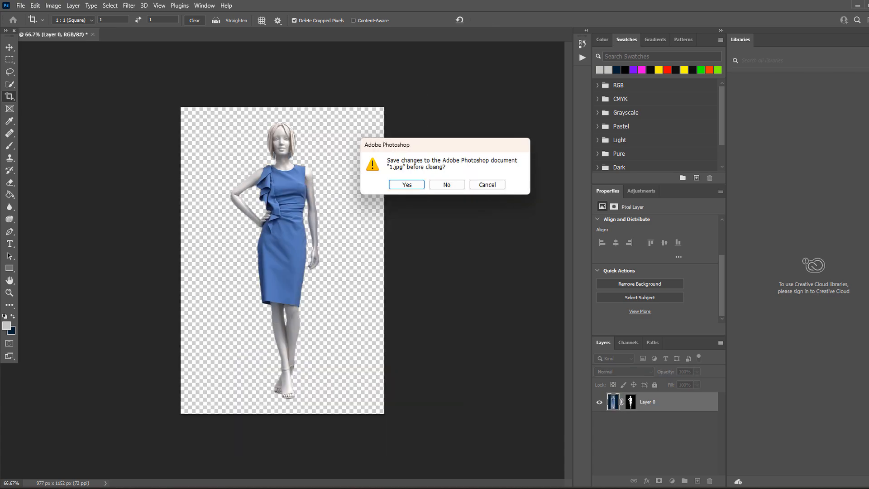
# Step: Cancel the pending crop and close Photoshop without saving the changes to 1.jpg
pyautogui.press('Escape')
pyautogui.click(868, 5)
pyautogui.click(446, 185)
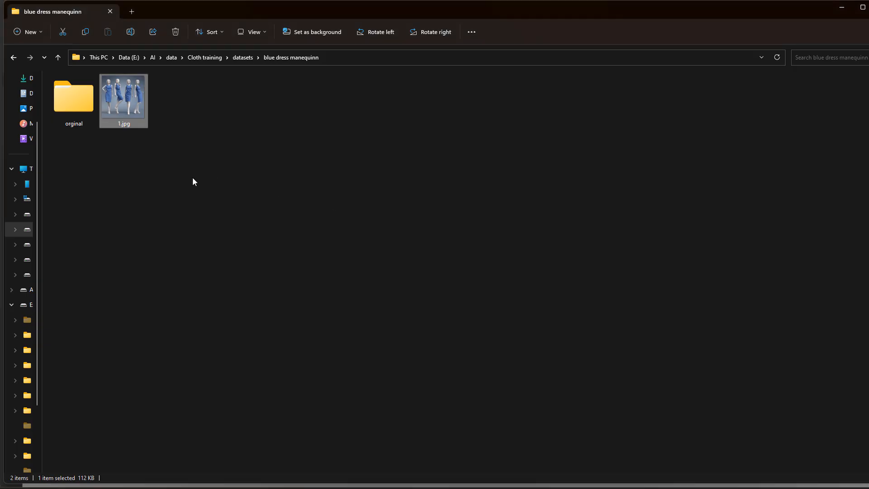
# Step: Open the 3x2 subfolder of the orginal folder and look at its prepared blue dress images
pyautogui.doubleClick(82, 95)
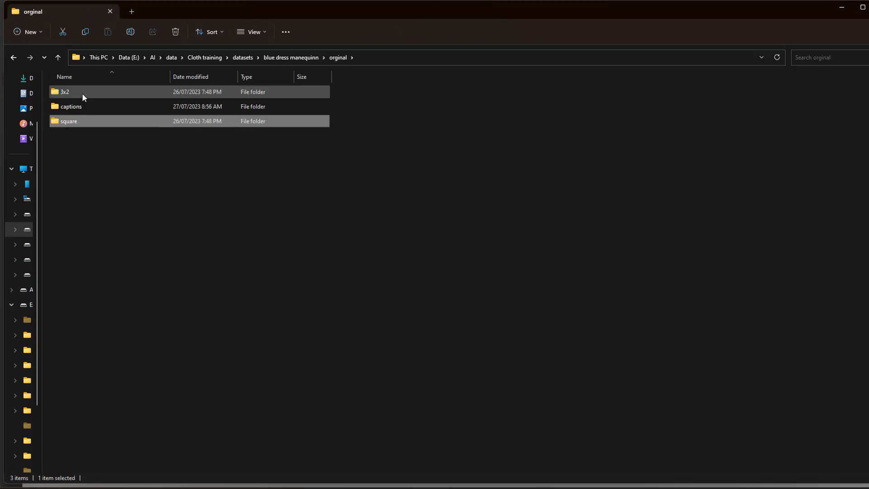
pyautogui.doubleClick(82, 94)
pyautogui.press('Right')
pyautogui.press('Left')
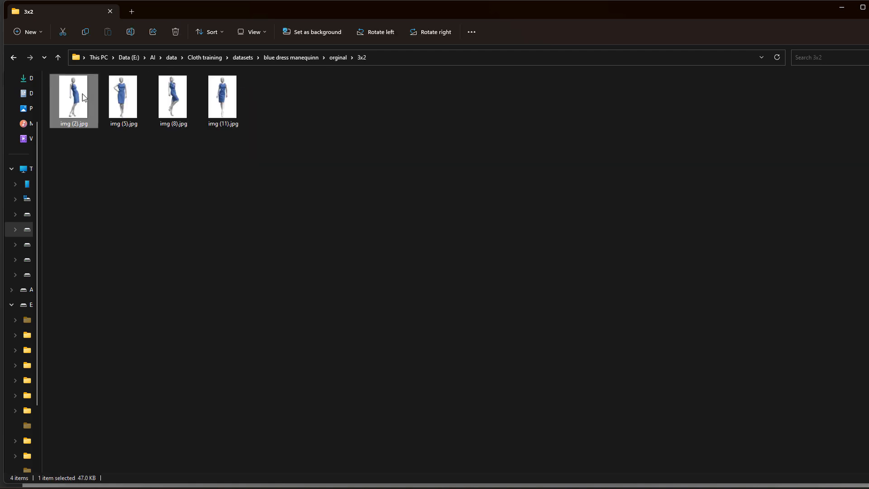
# Step: Go through the blue dress images in the 3x2 folder one by one
pyautogui.press('Right')
pyautogui.press('Right')
pyautogui.press('Right')
pyautogui.press('Left')
pyautogui.press('Left')
pyautogui.press('Left')
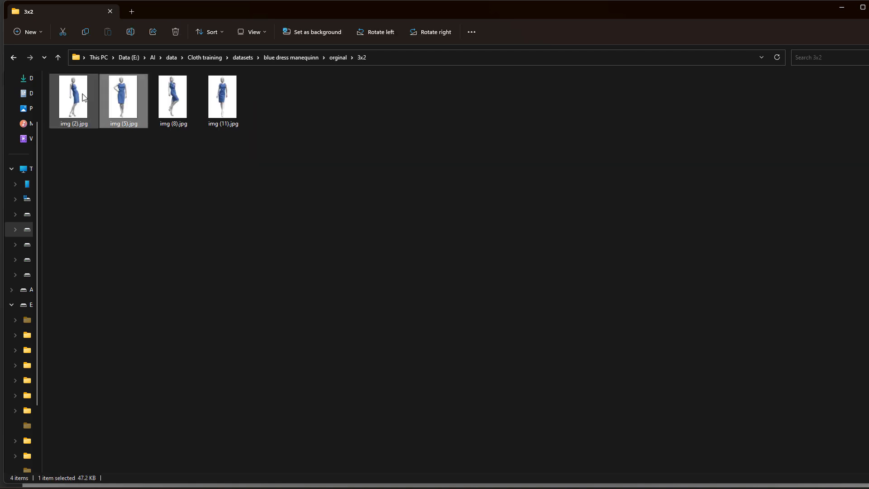
# Step: Open the square subfolder of the orginal folder and go through its square-cropped dress images
pyautogui.hotkey('alt', 'Up')
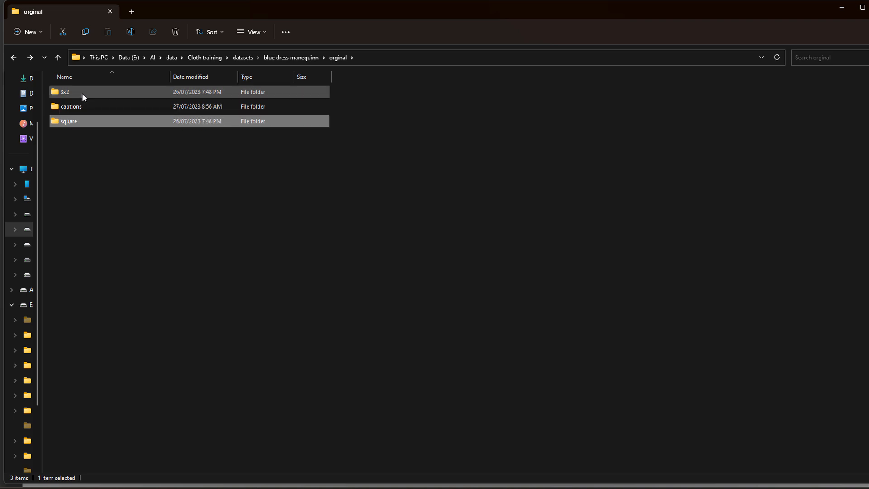
pyautogui.press('Up')
pyautogui.press('Down')
pyautogui.press('Return')
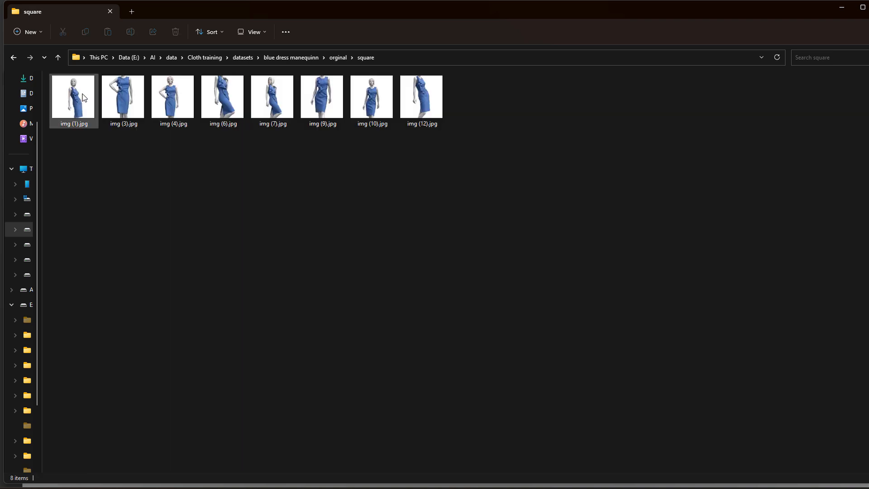
pyautogui.press('Right')
pyautogui.press('Right')
pyautogui.press('Right')
pyautogui.press('Right')
pyautogui.press('Right')
pyautogui.press('Right')
pyautogui.press('Right')
pyautogui.press('Right')
pyautogui.press('Left')
pyautogui.press('Left')
pyautogui.press('Left')
pyautogui.press('Left')
pyautogui.press('Left')
pyautogui.press('Left')
pyautogui.press('Left')
pyautogui.press('Left')
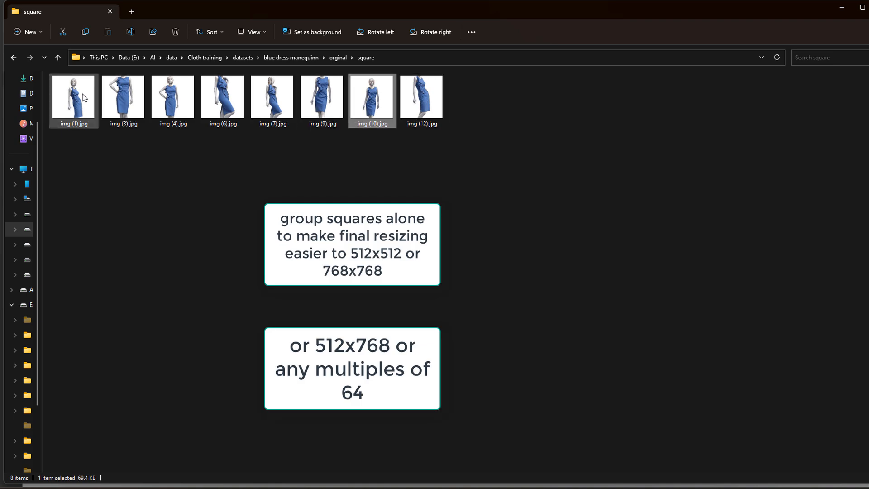
# Step: View img (1).jpg in the image viewer, close it and step through the remaining square images
pyautogui.press('Return')
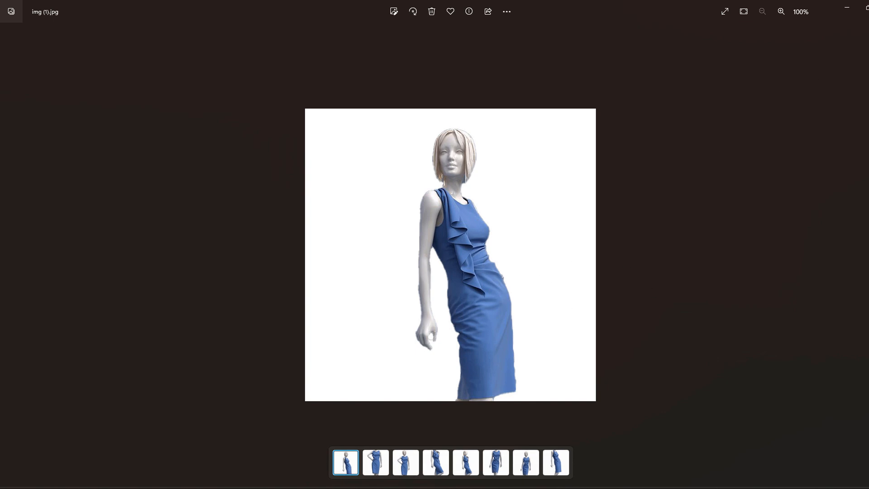
pyautogui.hotkey('alt', 'F4')
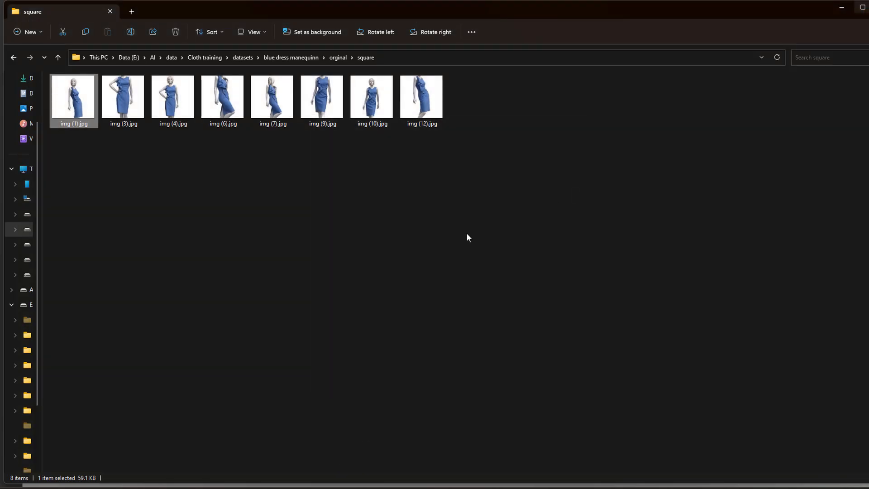
pyautogui.press('Right')
pyautogui.press('Right')
pyautogui.press('Right')
pyautogui.press('Right')
pyautogui.press('Right')
pyautogui.press('Right')
pyautogui.press('Left')
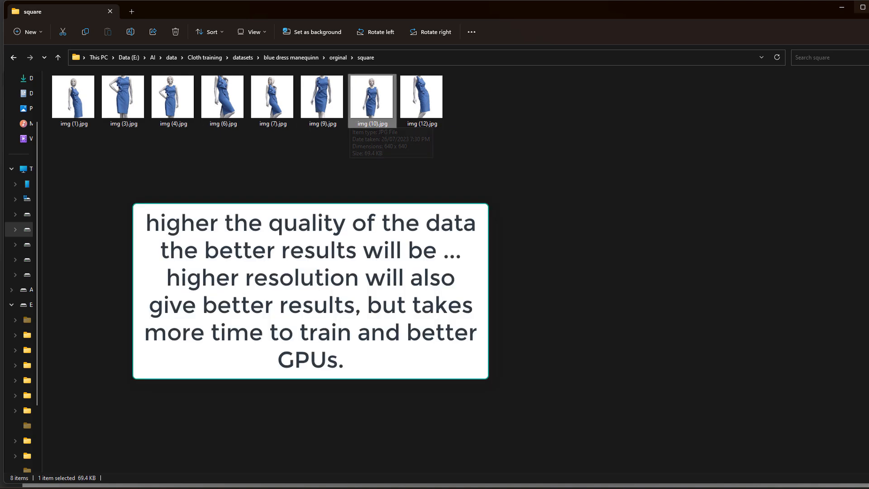
# Step: Load all images from the square folder into the Birme bulk resizing page in the browser
pyautogui.moveTo(373, 485)
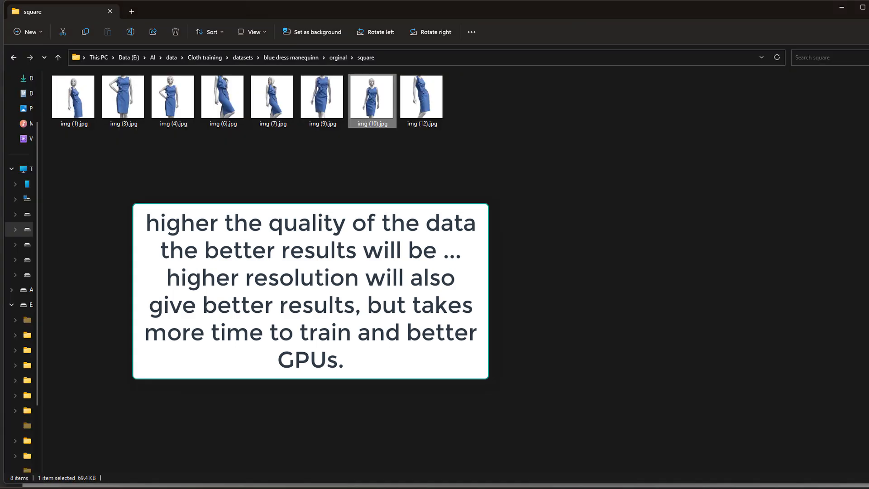
pyautogui.hotkey('ctrl', 'a')
pyautogui.moveTo(351, 108); pyautogui.dragTo(422, 267)
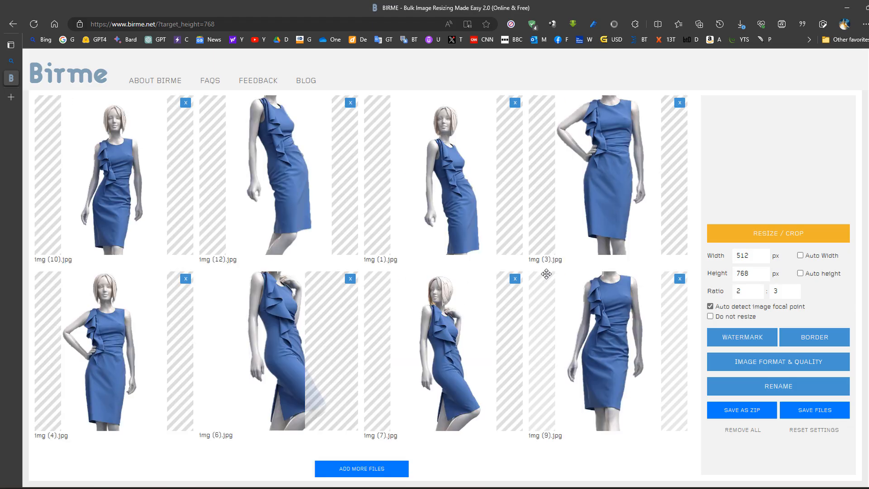
# Step: Set the resize width and height to 512 px each, giving the dress images a 1:1 ratio
pyautogui.doubleClick(754, 255)
pyautogui.write('512')
pyautogui.press('Tab')
pyautogui.write('51')
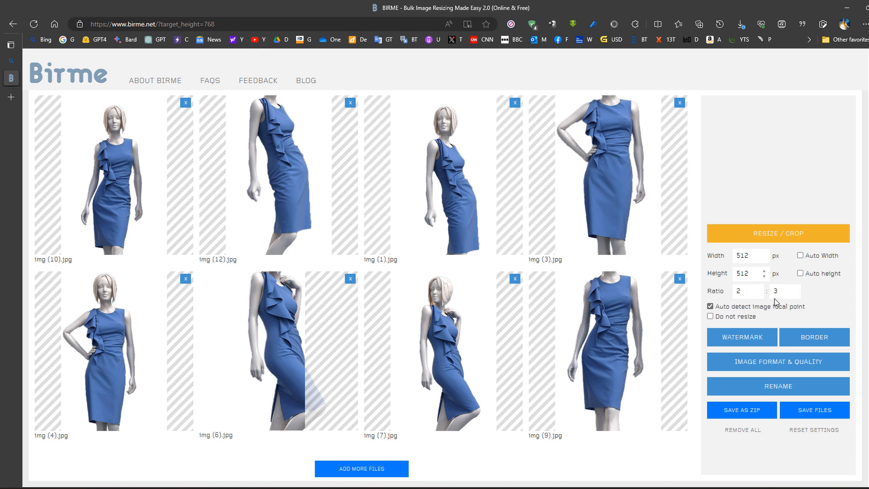
pyautogui.click(755, 254)
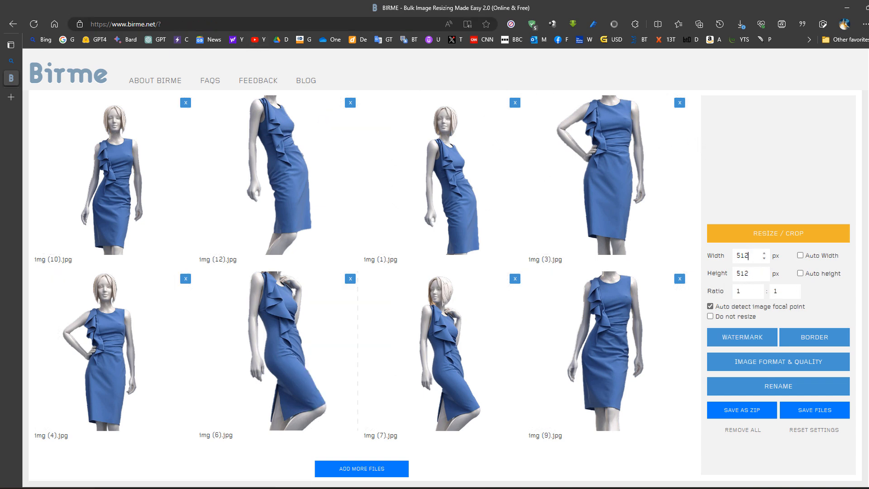
pyautogui.scroll(-1, 751, 214)
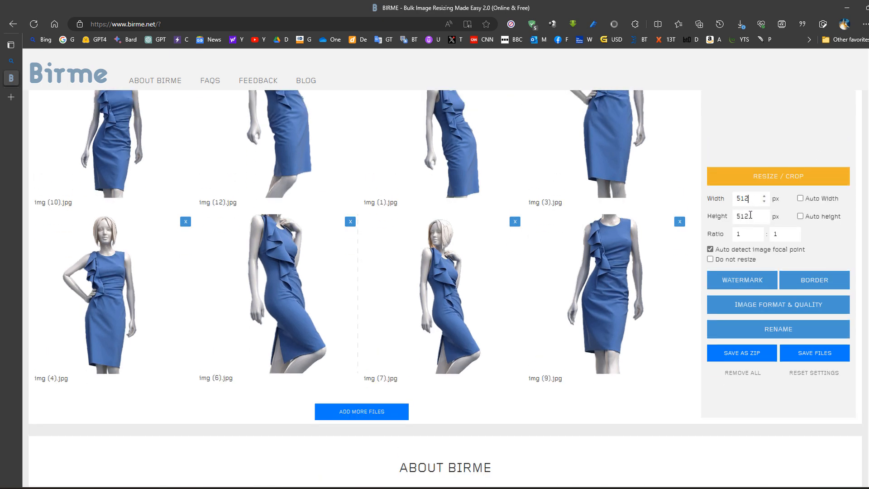
pyautogui.doubleClick(750, 218)
pyautogui.scroll(1, 642, 228)
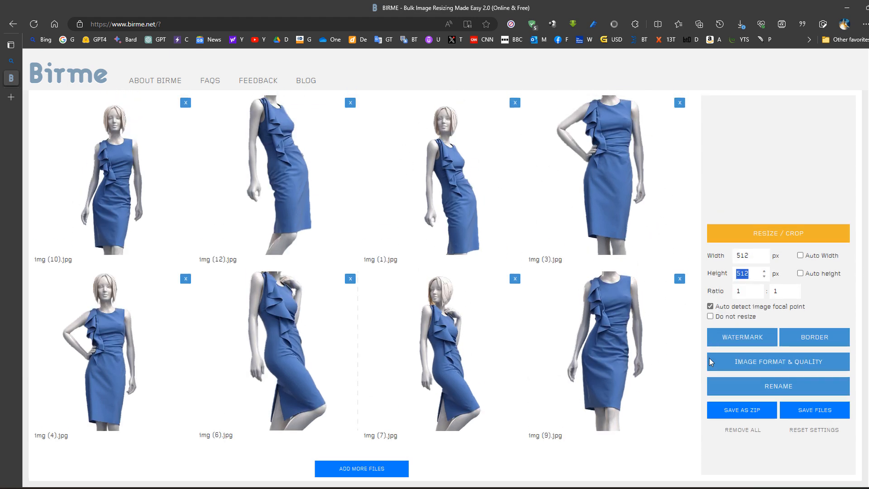
# Step: Export the resized square images as birme-512x512.zip into the jeans dataset's orginal folder, dismissing the pending 512x768 download
pyautogui.click(738, 410)
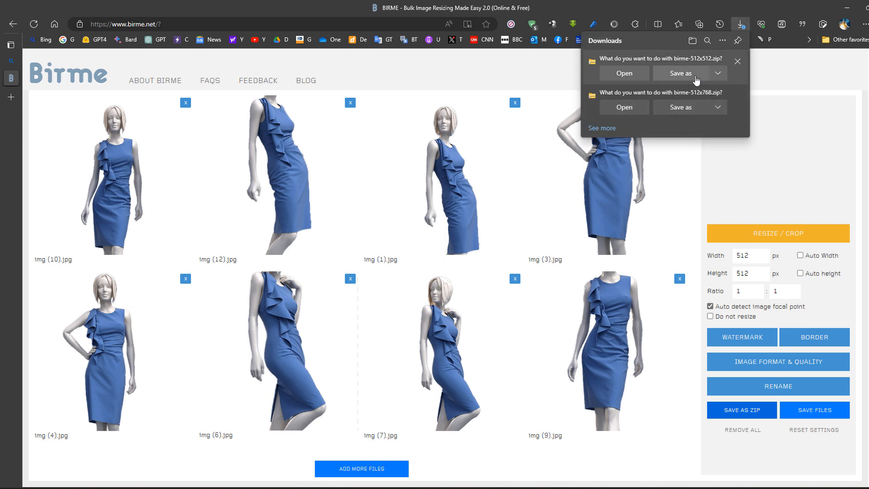
pyautogui.click(737, 95)
pyautogui.click(681, 73)
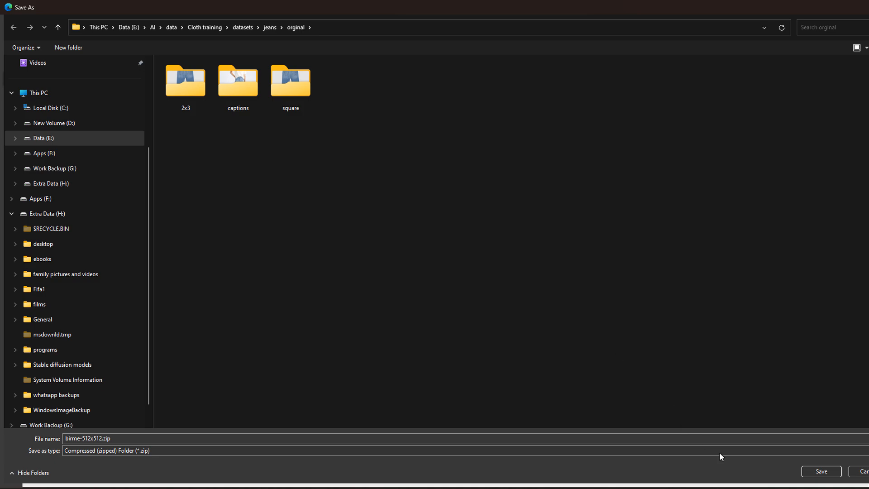
pyautogui.click(821, 471)
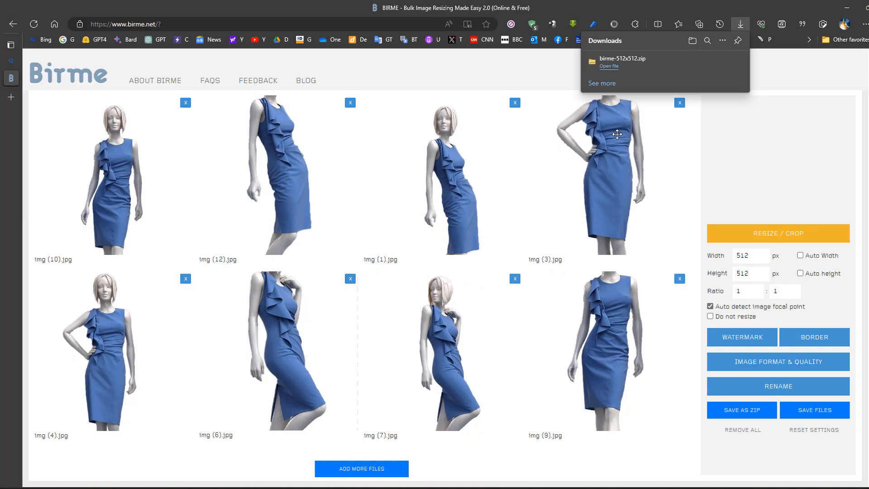
# Step: Reload Birme to clear the square images and load all images from the blue dress 3x2 folder instead
pyautogui.hotkey('alt', 'Tab')
pyautogui.click(424, 195)
pyautogui.hotkey('alt', 'Tab')
pyautogui.click(36, 24)
pyautogui.hotkey('alt', 'Tab')
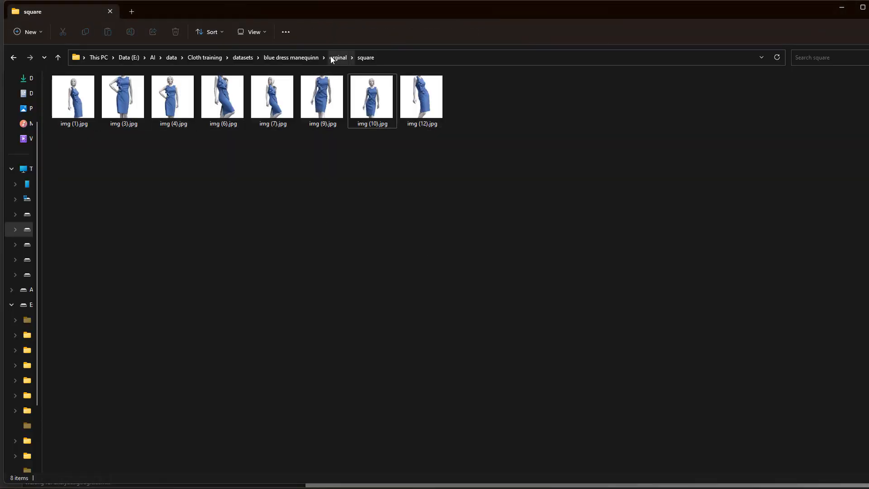
pyautogui.click(332, 57)
pyautogui.press('Up')
pyautogui.press('Up')
pyautogui.press('Return')
pyautogui.moveTo(258, 174); pyautogui.dragTo(49, 68)
pyautogui.moveTo(244, 108)
pyautogui.mouseDown()
pyautogui.moveTo(236, 126)
pyautogui.moveTo(303, 193)
pyautogui.moveTo(336, 193)
pyautogui.mouseUp()
pyautogui.hotkey('alt', 'Tab')
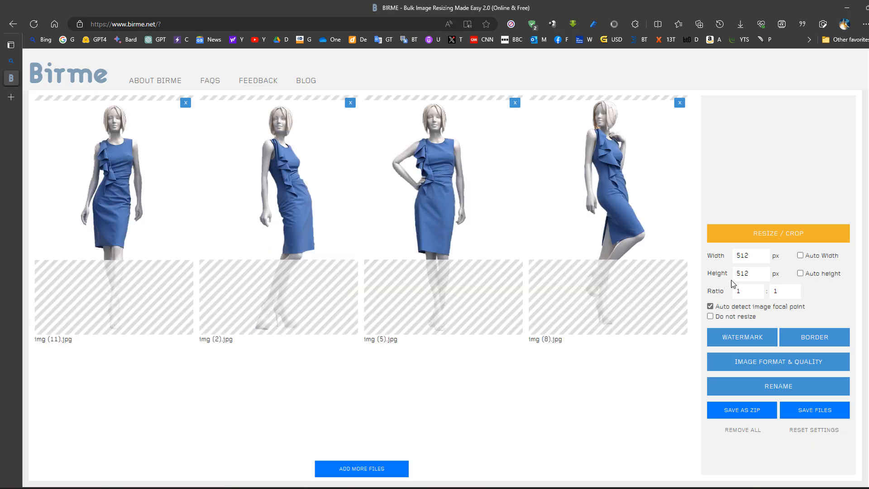
# Step: Set the resize height to 768 px with width 512 px and export the images as birme-512x768.zip
pyautogui.doubleClick(747, 273)
pyautogui.write('768')
pyautogui.click(744, 256)
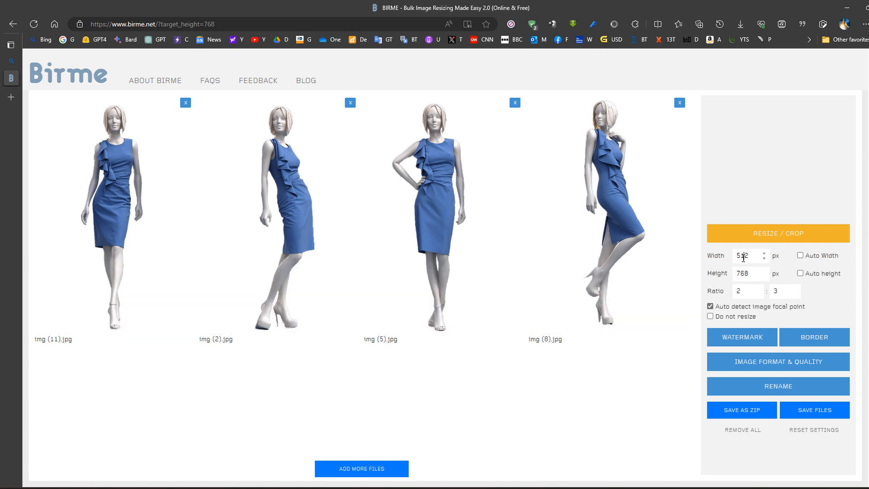
pyautogui.click(742, 410)
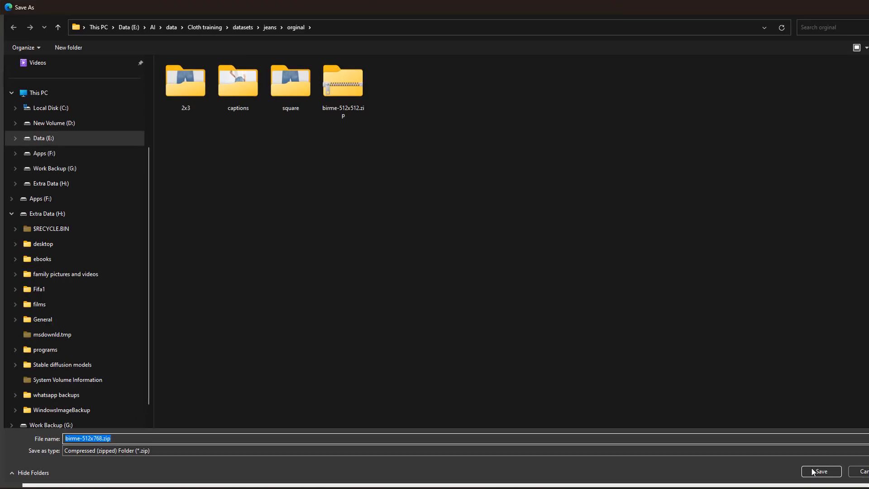
pyautogui.click(819, 471)
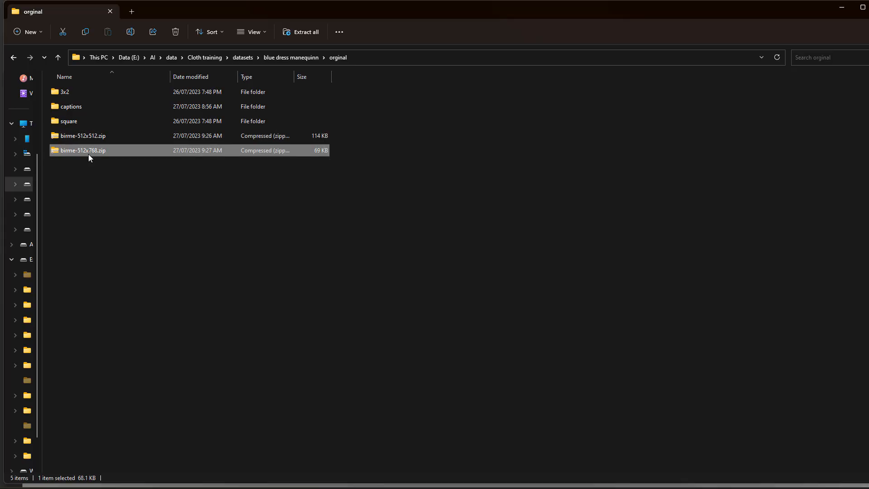
# Step: Extract birme-512x768.zip in the blue dress orginal folder to its own birme-512x768 folder using 7-Zip
pyautogui.rightClick(88, 155)
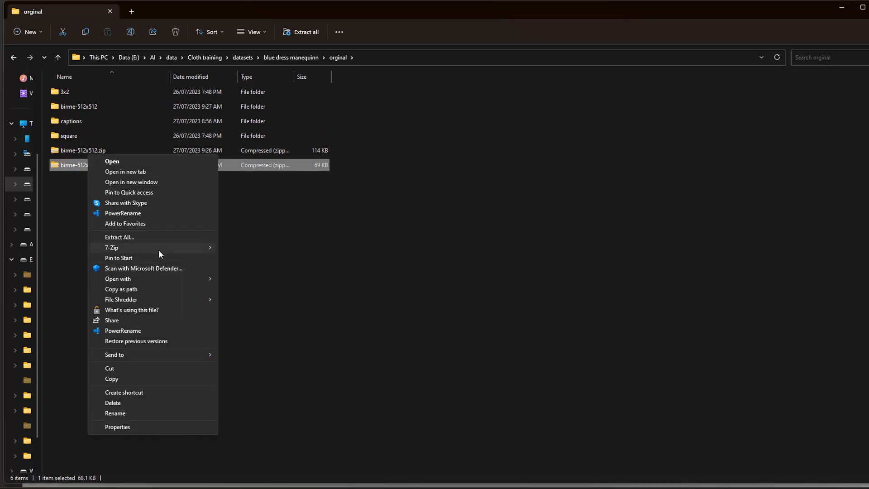
pyautogui.moveTo(188, 246)
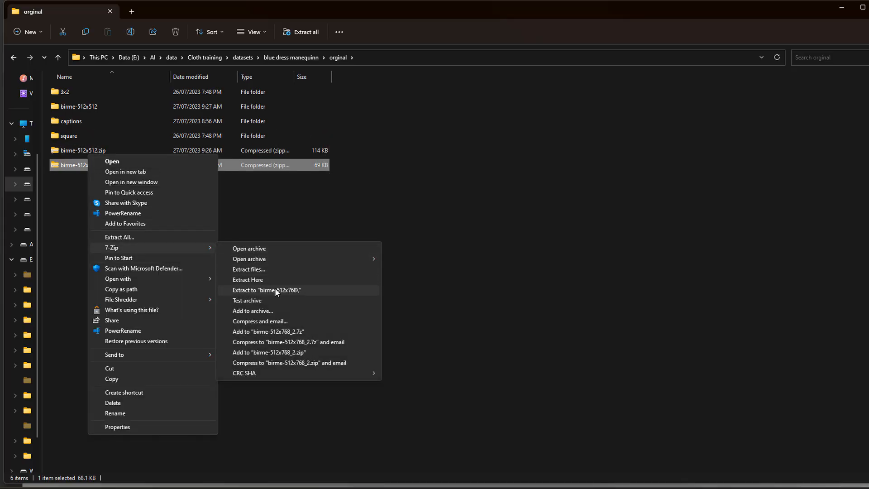
pyautogui.click(275, 289)
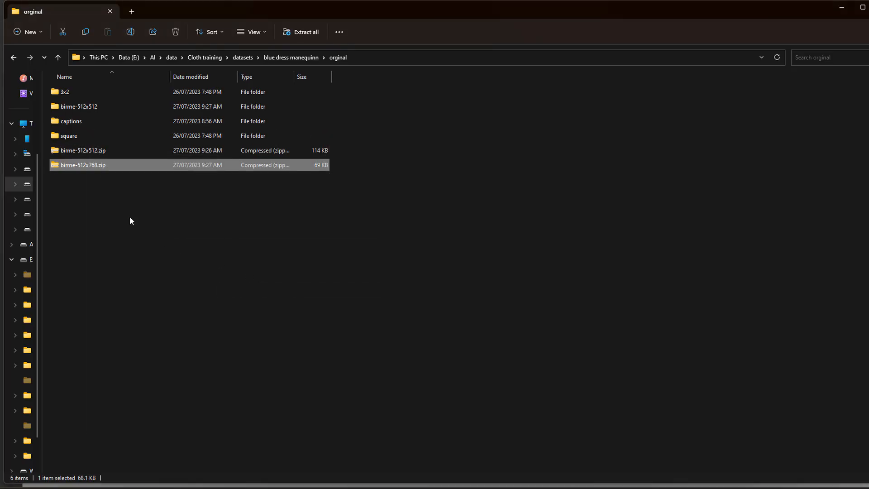
# Step: Bring all images from the birme-512x512 folder into the birme-512x768 folder and select the combined set
pyautogui.doubleClick(104, 105)
pyautogui.hotkey('ctrl', 'a')
pyautogui.hotkey('alt', 'Left')
pyautogui.press('Down')
pyautogui.press('Return')
pyautogui.hotkey('ctrl', 'a')
pyautogui.moveTo(768, 280); pyautogui.dragTo(64, 72)
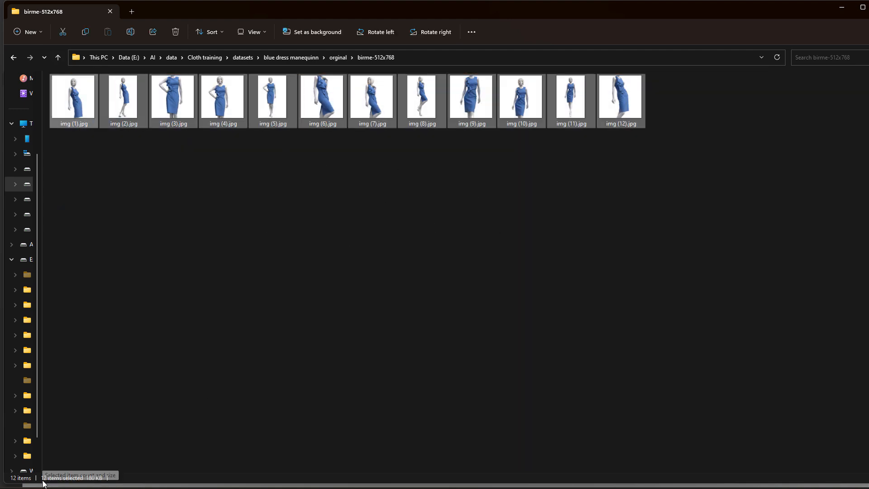
# Step: View img (4).jpg from the combined dress images in the image viewer and close it
pyautogui.click(179, 183)
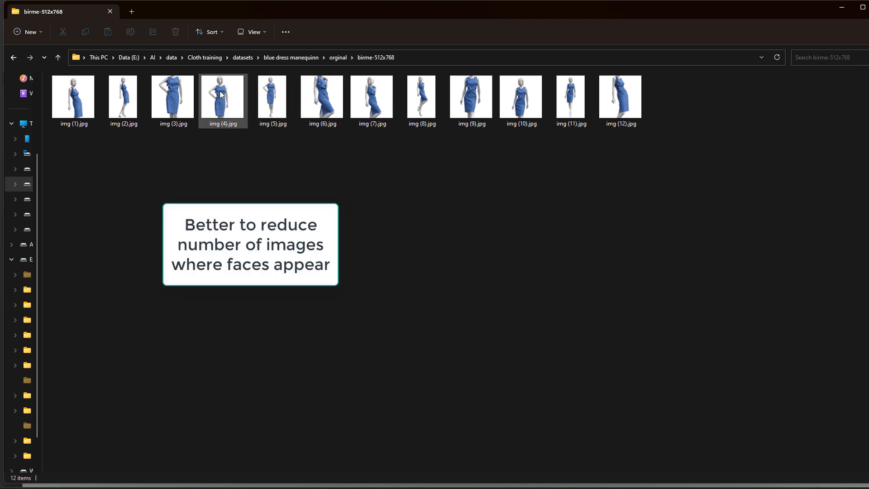
pyautogui.doubleClick(235, 95)
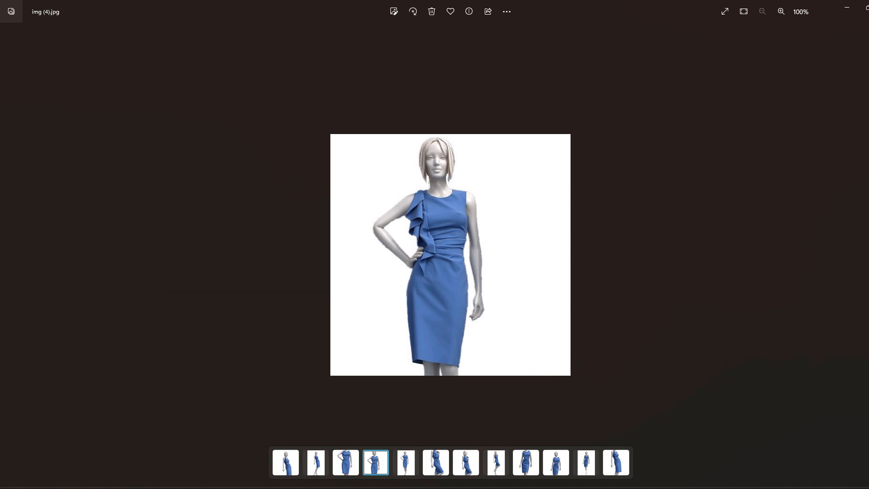
pyautogui.press('Escape')
pyautogui.click(585, 202)
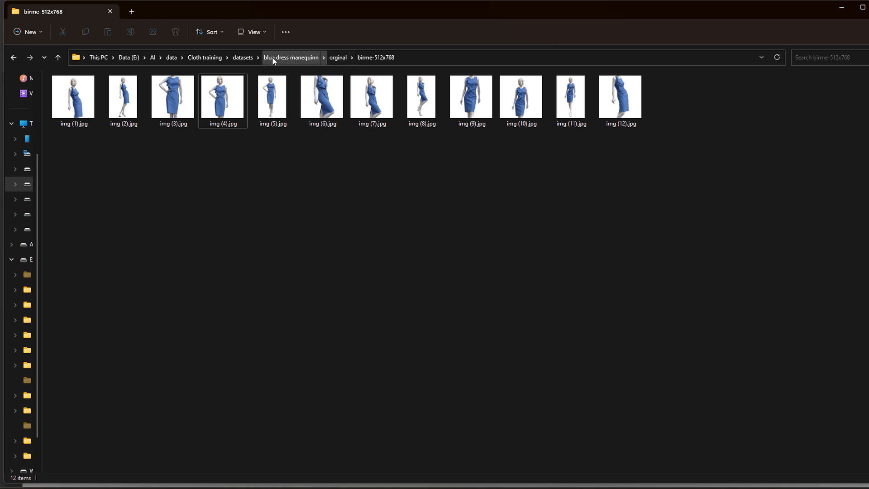
# Step: Go to the datasets folder and open the captions subfolder inside the jeans dataset's orginal folder
pyautogui.click(244, 57)
pyautogui.doubleClick(108, 107)
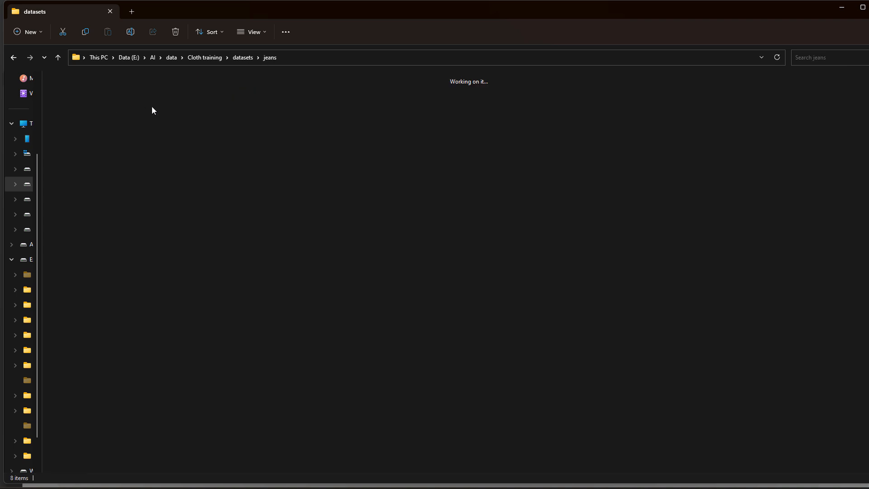
pyautogui.doubleClick(80, 105)
pyautogui.press('c')
pyautogui.press('Return')
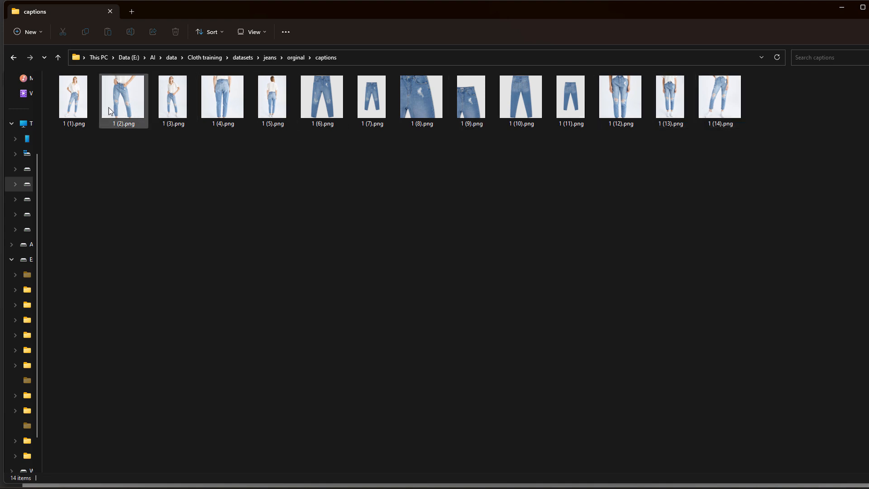
# Step: View the jeans images from 1 (3).png back to 1 (1).png in the image viewer and close it
pyautogui.click(171, 93)
pyautogui.click(72, 86)
pyautogui.doubleClick(171, 92)
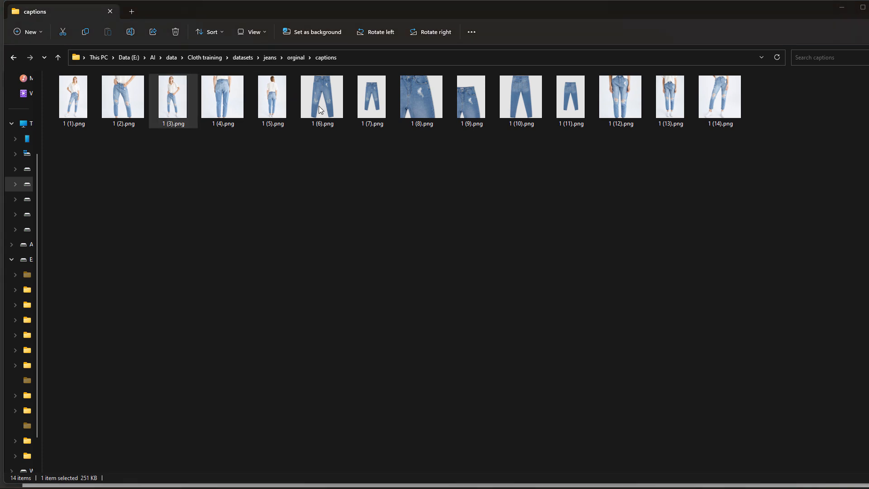
pyautogui.press('Left')
pyautogui.press('Left')
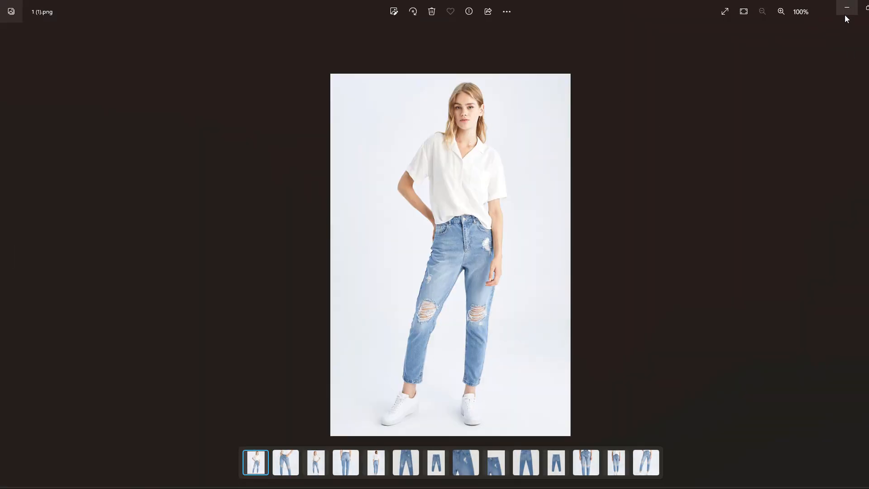
pyautogui.click(868, 7)
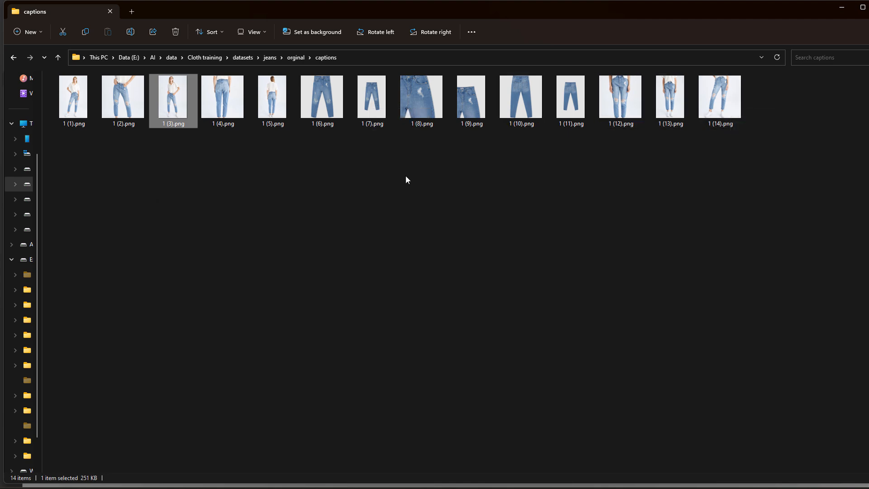
# Step: Select all the jeans images in the captions folder
pyautogui.click(405, 176)
pyautogui.moveTo(772, 213); pyautogui.dragTo(182, 109)
pyautogui.hotkey('ctrl', 'a')
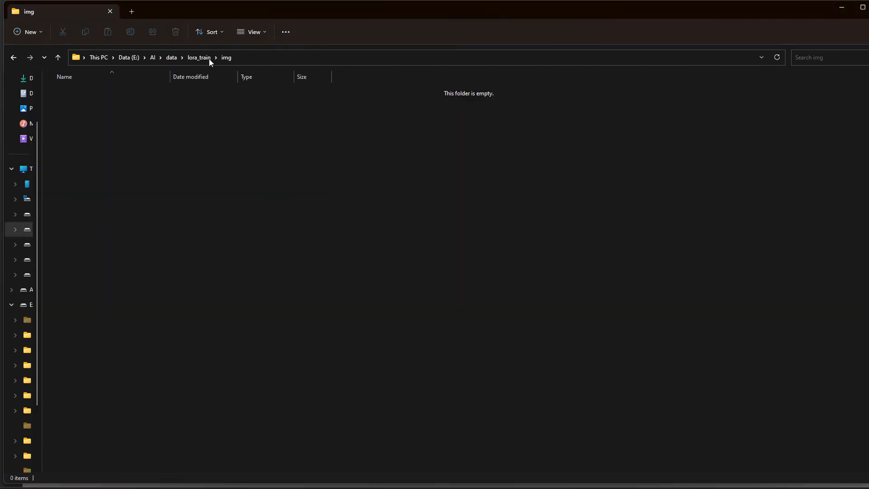
# Step: Create a folder named 10_xyzbluejeans in lora_train's img folder and paste the copied jeans images into it
pyautogui.click(208, 58)
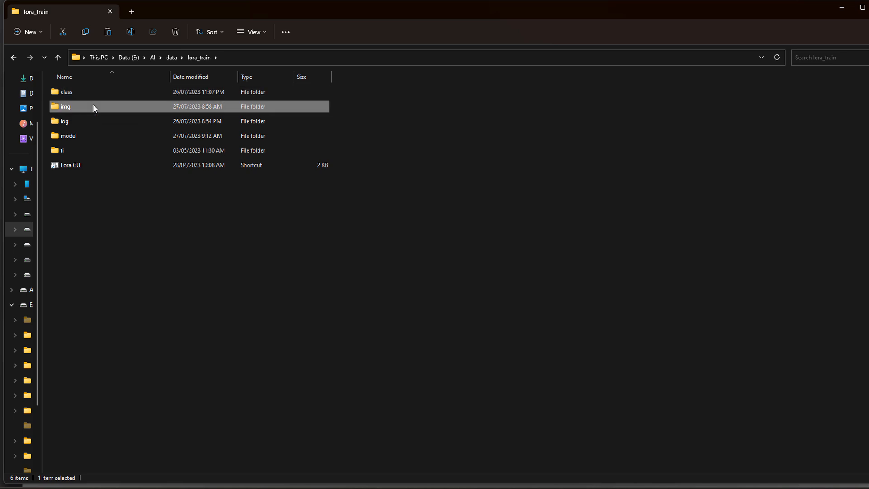
pyautogui.doubleClick(93, 106)
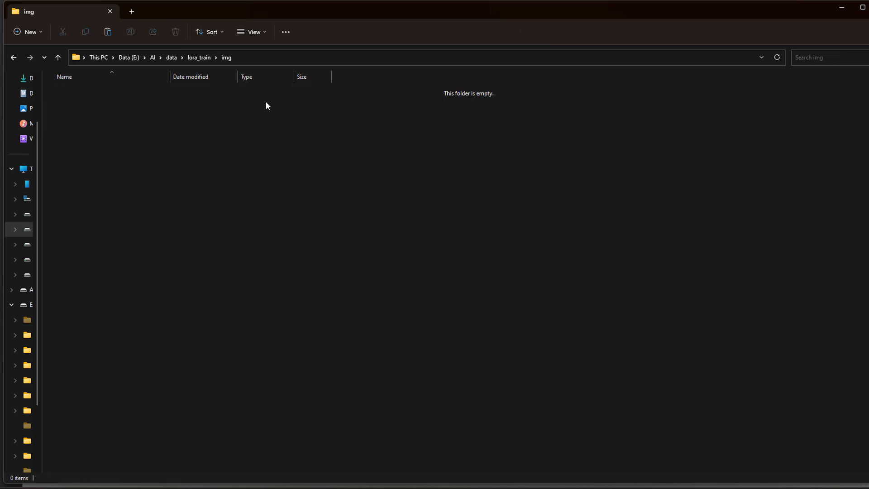
pyautogui.rightClick(183, 155)
pyautogui.moveTo(280, 321)
pyautogui.click(324, 321)
pyautogui.write('10_xyz')
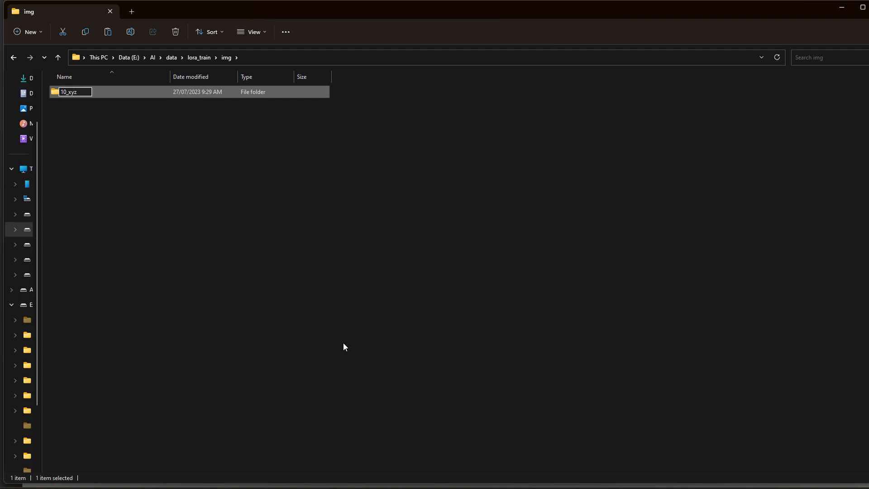
pyautogui.write('bluejeans')
pyautogui.press('Return')
pyautogui.press('Return')
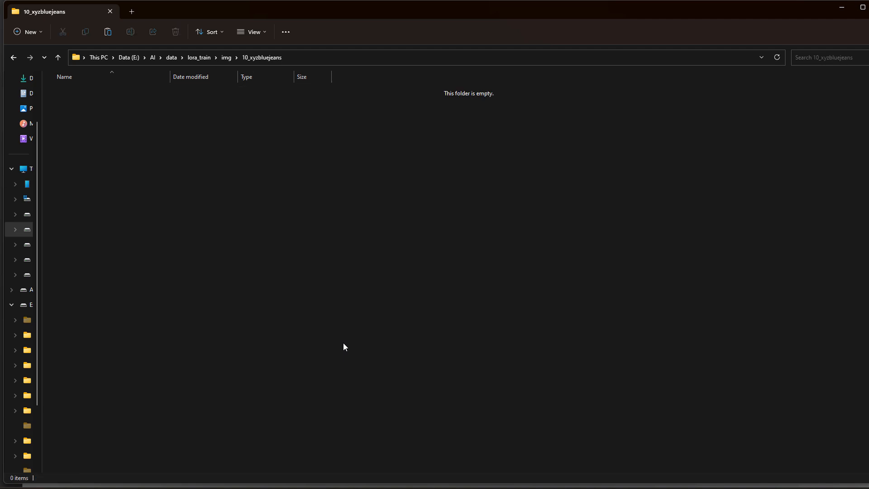
pyautogui.hotkey('ctrl', 'v')
pyautogui.hotkey('alt', 'Up')
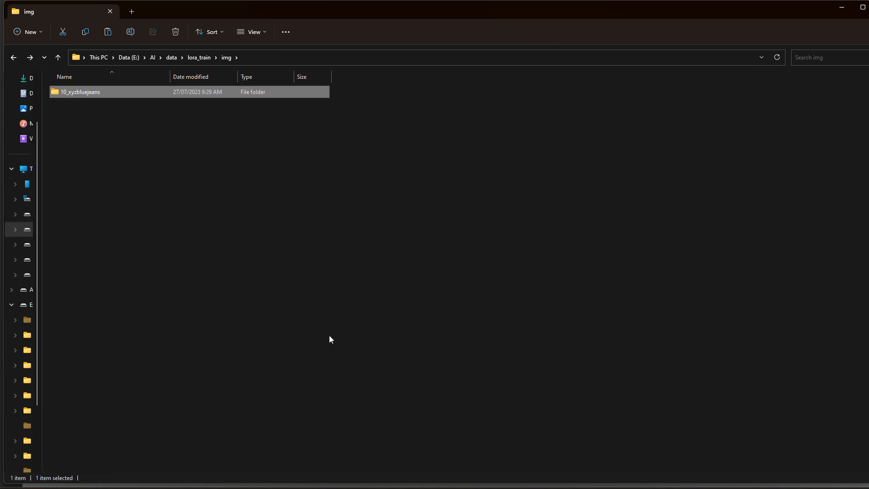
# Step: Create a second folder named 10_xyzbluedress in the img folder and open it
pyautogui.rightClick(132, 142)
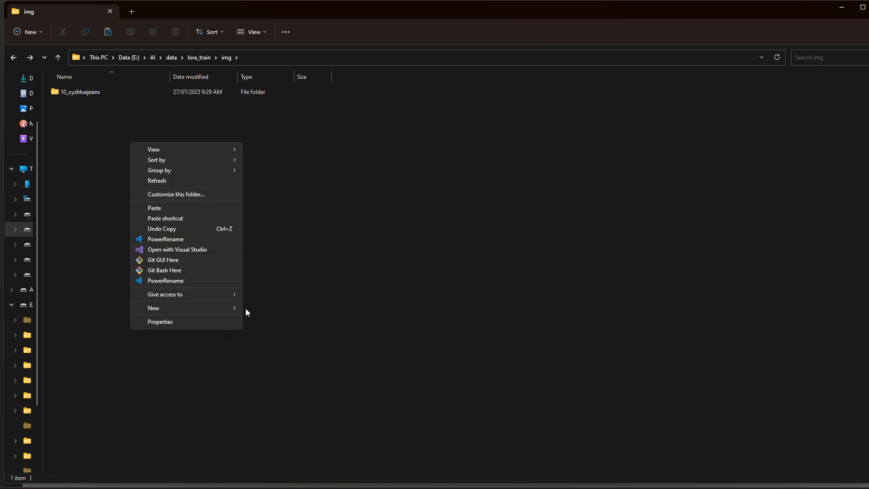
pyautogui.moveTo(242, 311)
pyautogui.click(94, 143)
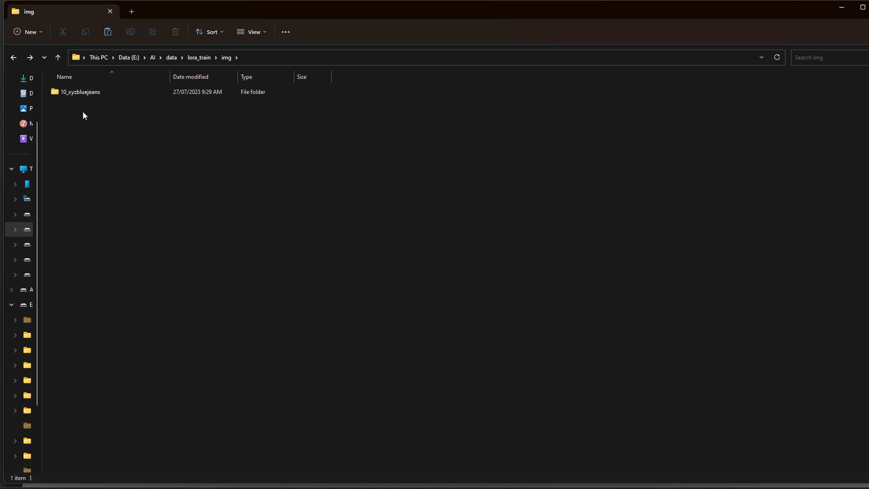
pyautogui.rightClick(111, 146)
pyautogui.moveTo(190, 314)
pyautogui.click(247, 314)
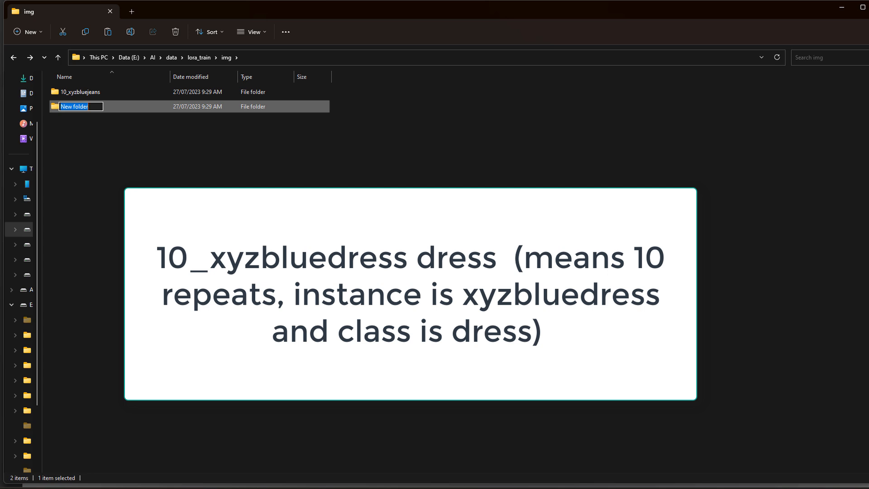
pyautogui.press('BackSpace')
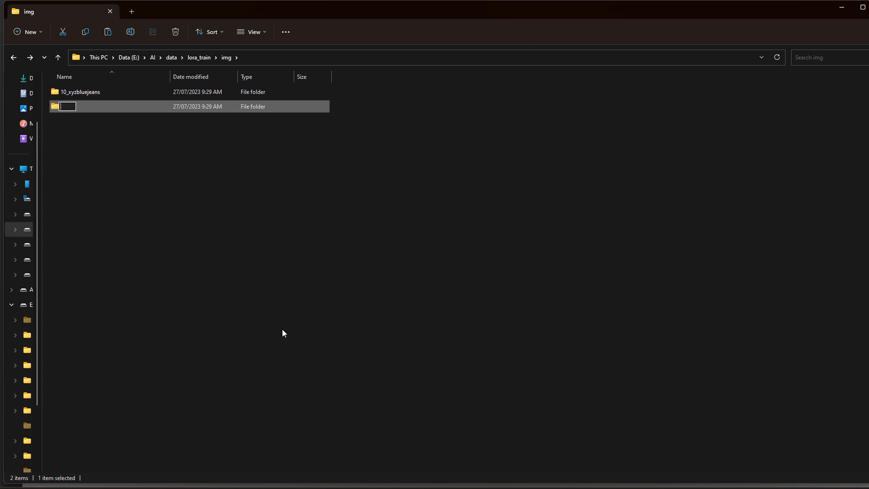
pyautogui.write('10_xyzbluedress')
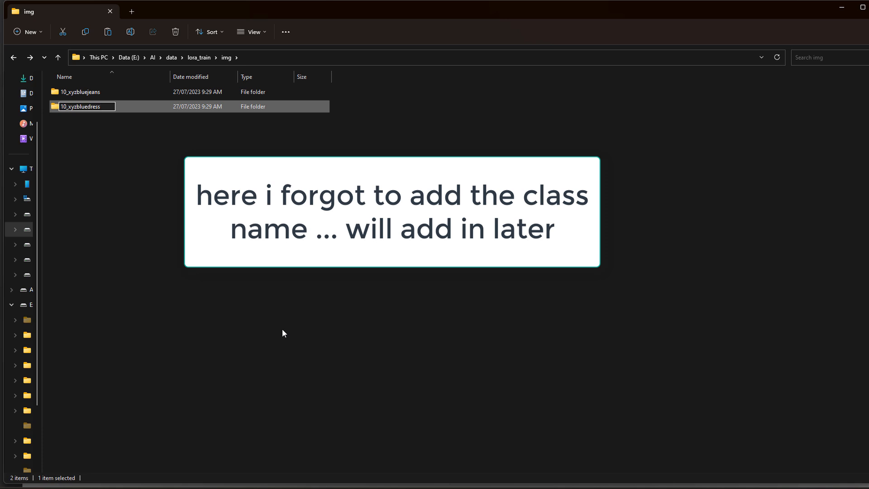
pyautogui.press('Return')
pyautogui.press('Return')
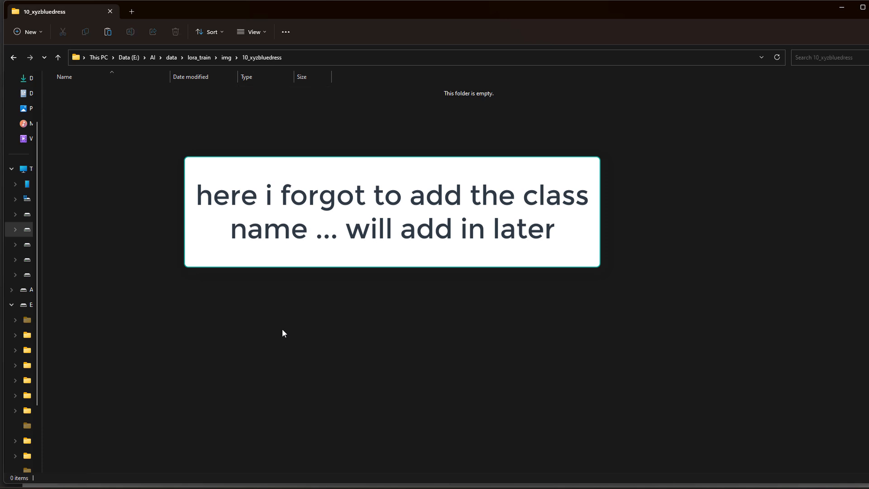
# Step: Switch to the datasets window and open the captions subfolder inside the blue dress manequinn dataset's orginal folder
pyautogui.hotkey('alt', 'Tab')
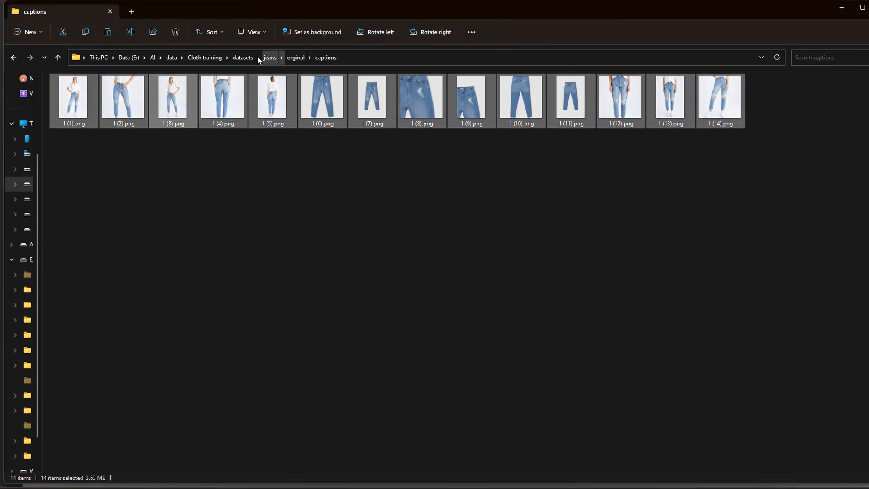
pyautogui.click(242, 58)
pyautogui.press('Up')
pyautogui.press('Return')
pyautogui.press('Down')
pyautogui.press('Return')
pyautogui.press('Down')
pyautogui.press('Down')
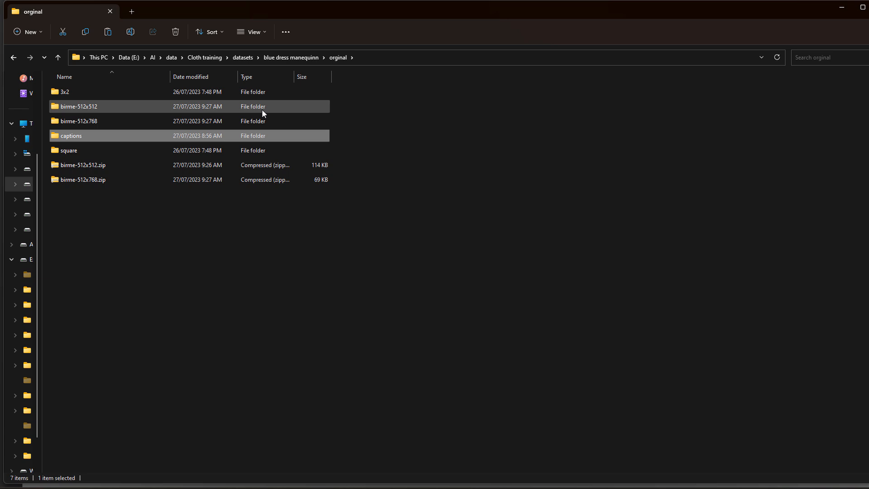
pyautogui.press('Return')
# Step: Copy all the blue dress images from the captions folder into the 10_xyzbluedress folder
pyautogui.hotkey('ctrl', 'a')
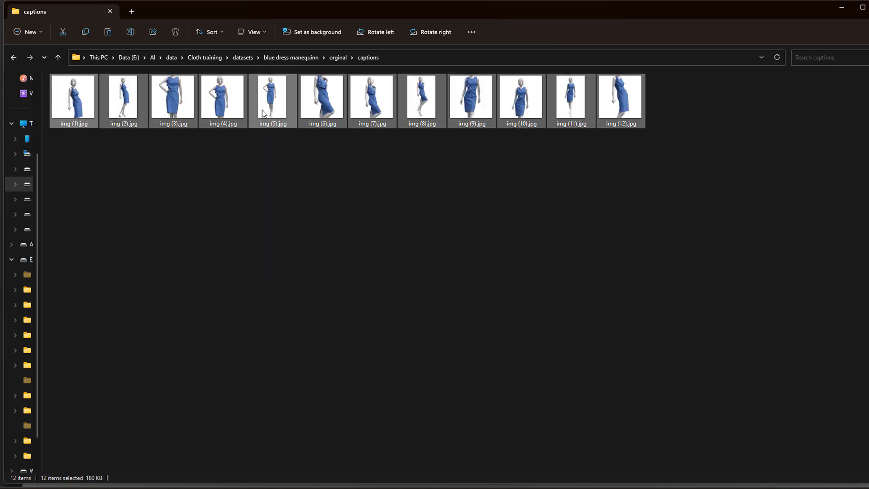
pyautogui.hotkey('ctrl', 'c')
pyautogui.hotkey('alt', 'Tab')
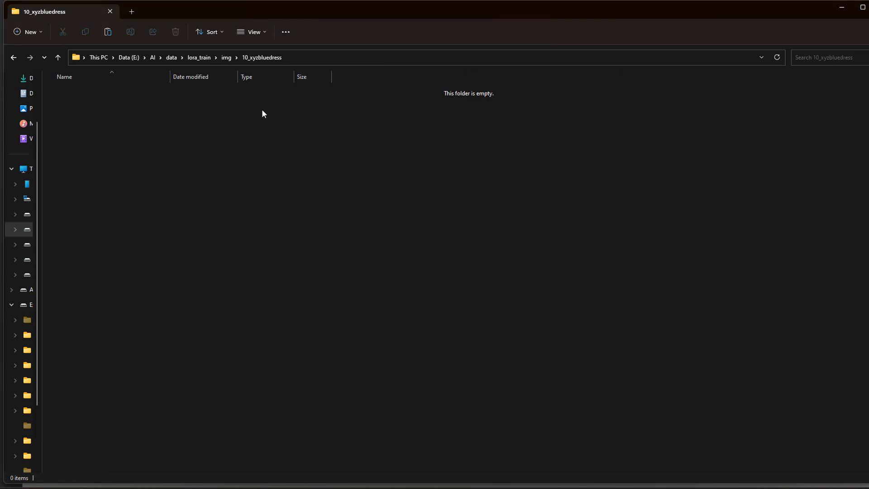
pyautogui.hotkey('ctrl', 'v')
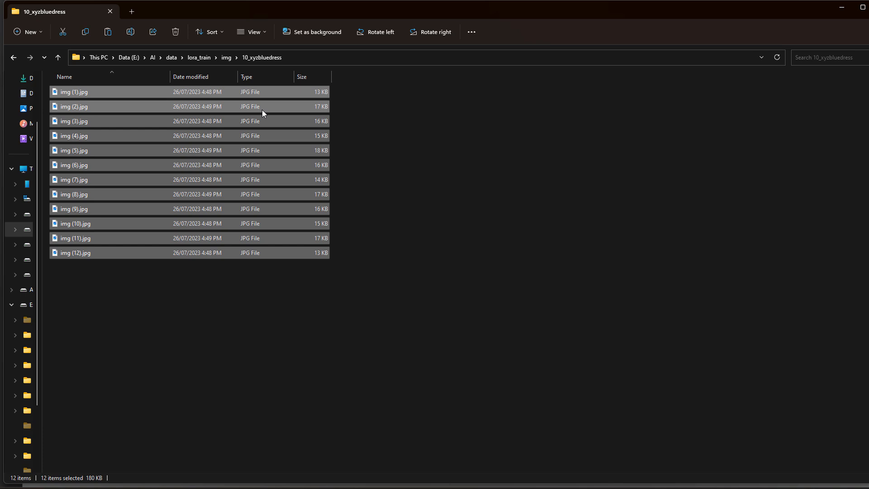
# Step: Show the dress images in 10_xyzbluedress as large icons and return to the img folder
pyautogui.rightClick(444, 107)
pyautogui.moveTo(482, 120)
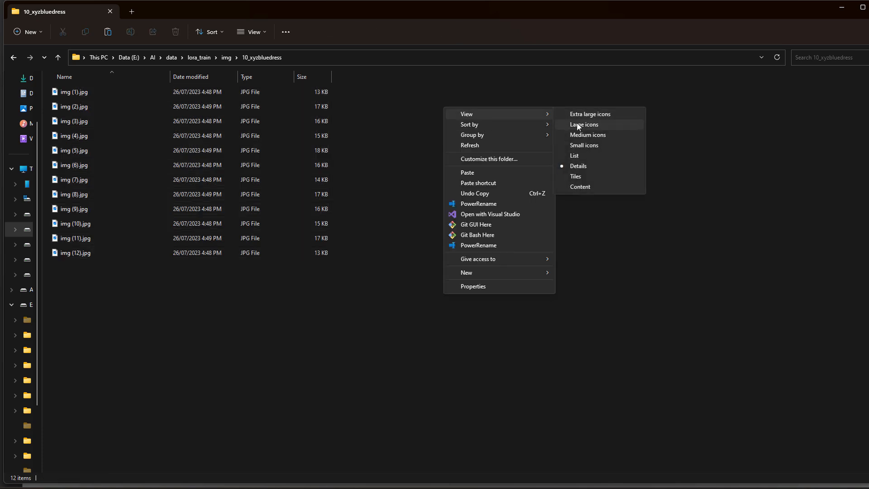
pyautogui.click(577, 123)
pyautogui.click(234, 58)
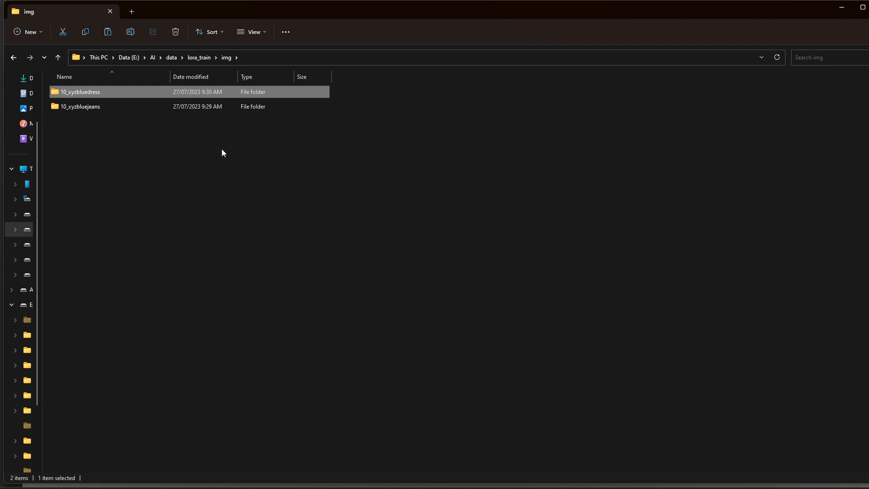
# Step: Look through the images inside the 10_xyzbluedress and 10_xyzbluejeans folders and return to the img folder
pyautogui.moveTo(158, 161); pyautogui.dragTo(95, 97)
pyautogui.click(113, 136)
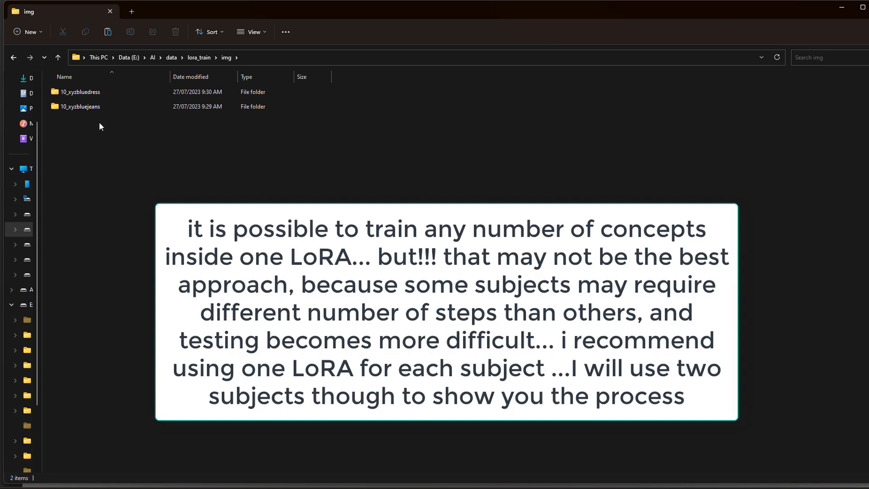
pyautogui.click(74, 106)
pyautogui.doubleClick(78, 92)
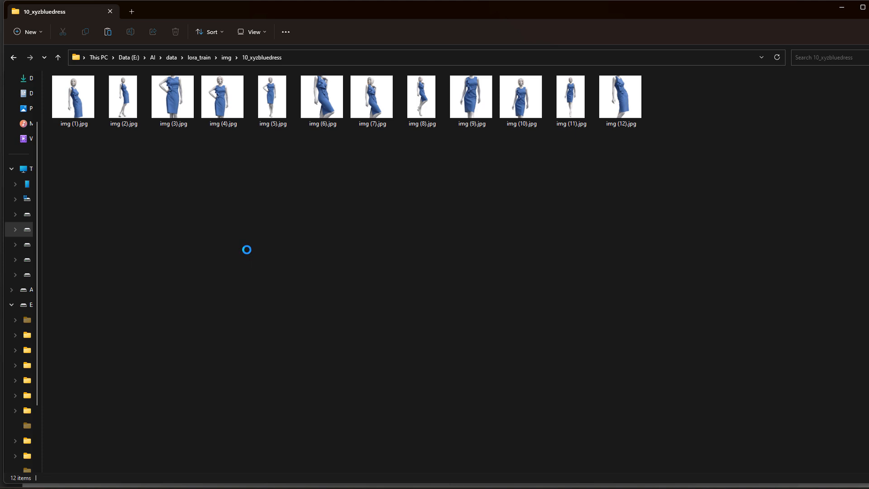
pyautogui.hotkey('alt', 'Up')
pyautogui.press('Down')
pyautogui.press('Return')
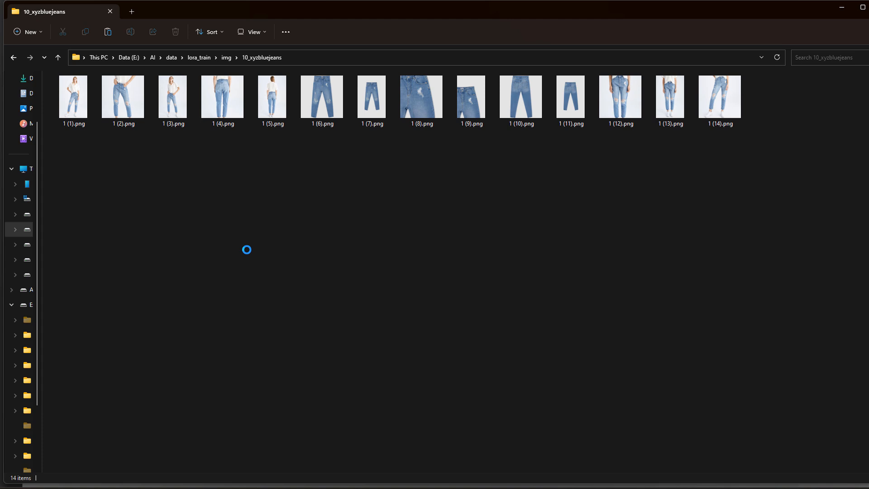
pyautogui.hotkey('alt', 'Up')
pyautogui.press('Up')
pyautogui.press('Down')
pyautogui.press('Up')
pyautogui.press('Down')
pyautogui.press('Up')
pyautogui.press('Down')
pyautogui.press('Up')
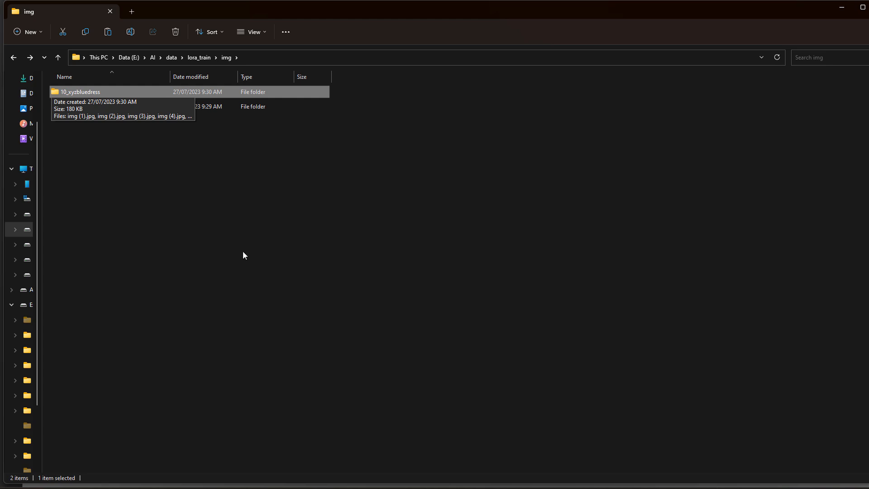
pyautogui.click(244, 252)
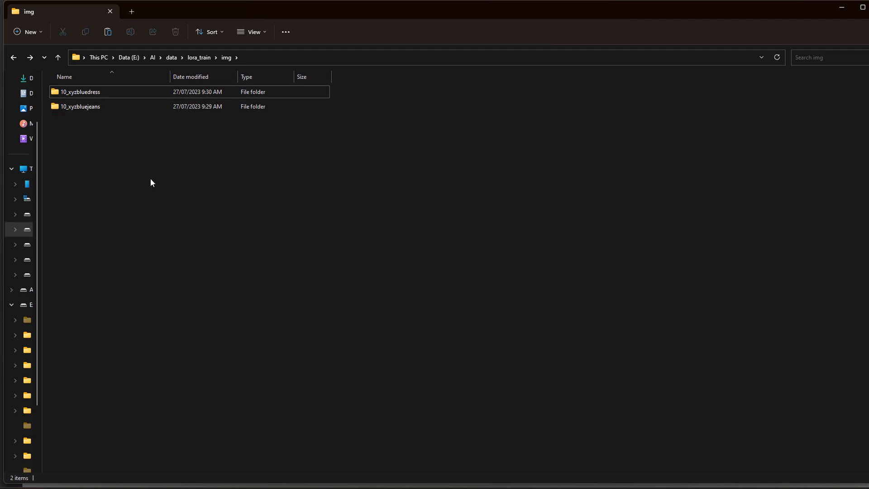
# Step: Open the 10_xyzbluejeans folder and examine how many jeans images it holds
pyautogui.press('Down')
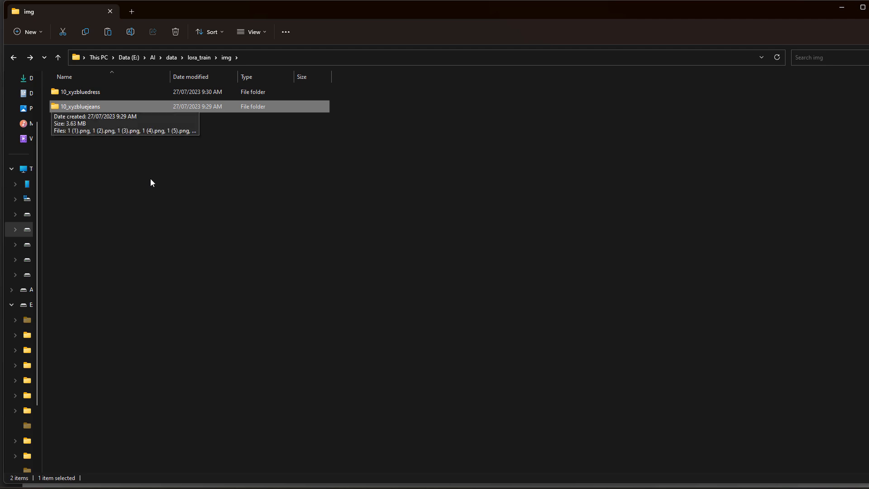
pyautogui.press('Up')
pyautogui.press('Down')
pyautogui.press('Return')
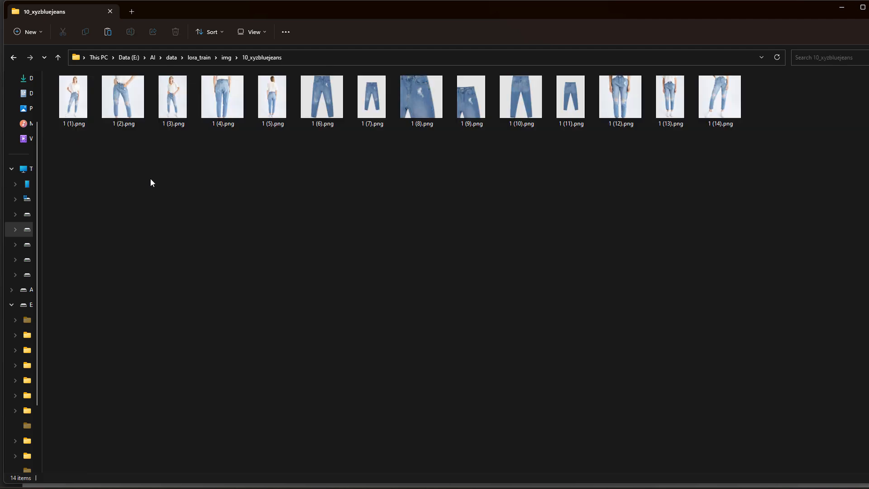
pyautogui.press('Right')
pyautogui.press('Right')
pyautogui.press('Right')
pyautogui.press('Right')
pyautogui.press('Left')
pyautogui.press('Left')
# Step: Go back to the img folder and rename the jeans folder to 8_xyzbluejeans
pyautogui.hotkey('alt', 'Up')
pyautogui.press('F2')
pyautogui.press('Home')
pyautogui.hotkey('shift', 'Left')
pyautogui.hotkey('shift', 'Left')
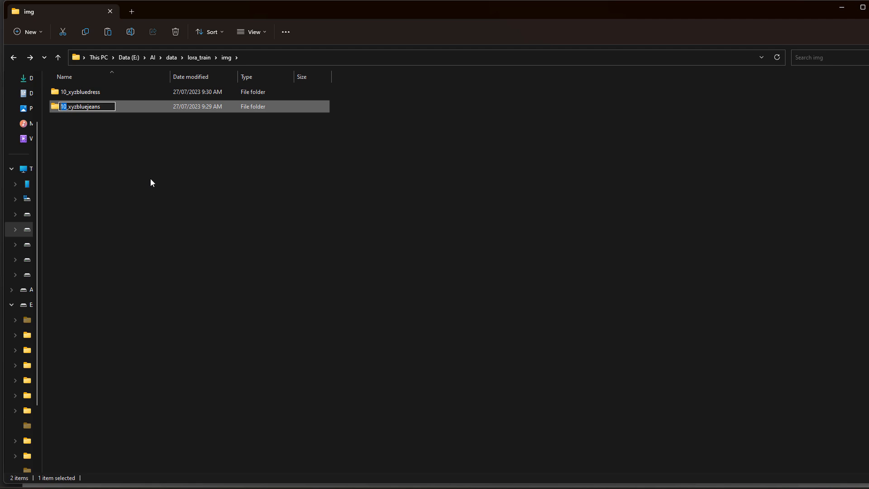
pyautogui.write('8')
pyautogui.press('Return')
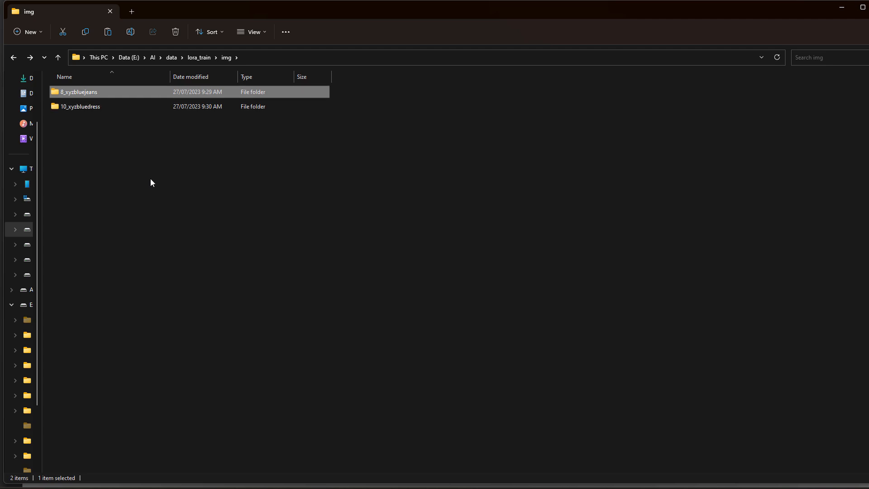
pyautogui.press('Down')
pyautogui.click(160, 176)
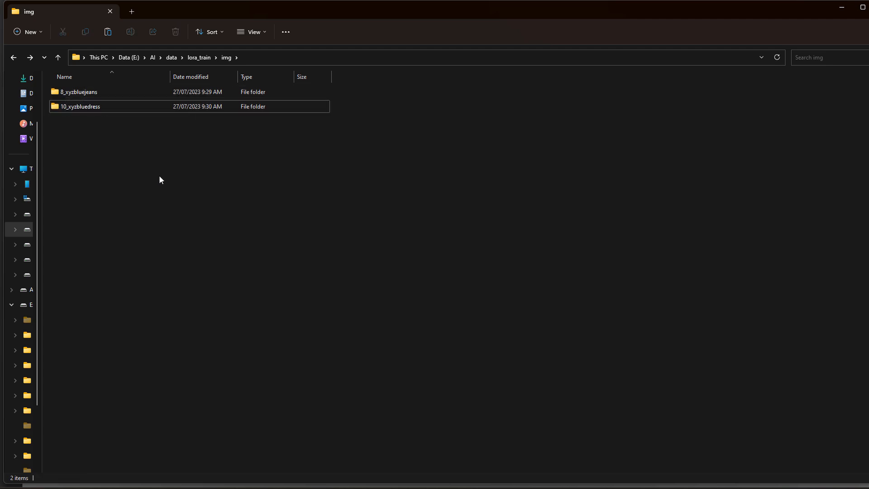
# Step: Try a repeat prefix of 20 in the dress folder's name, and restore the prefix to 10
pyautogui.click(71, 109)
pyautogui.press('F2')
pyautogui.press('End')
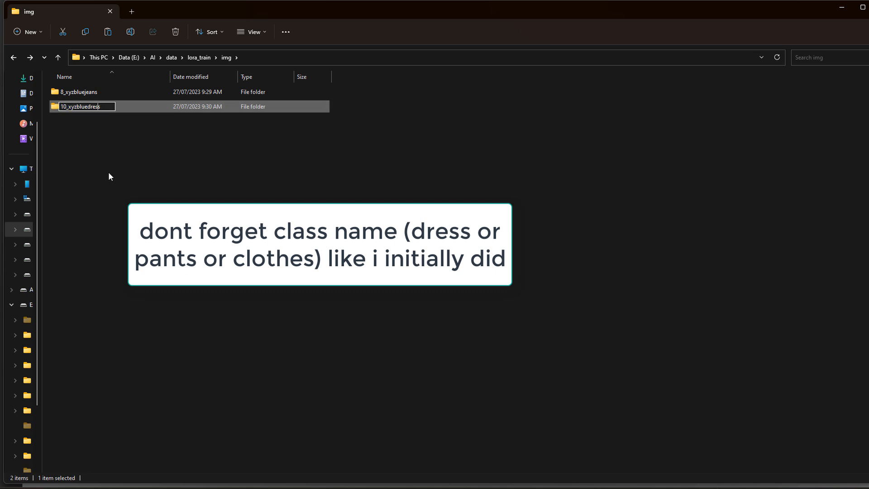
pyautogui.hotkey('shift', 'Right')
pyautogui.hotkey('shift', 'Right')
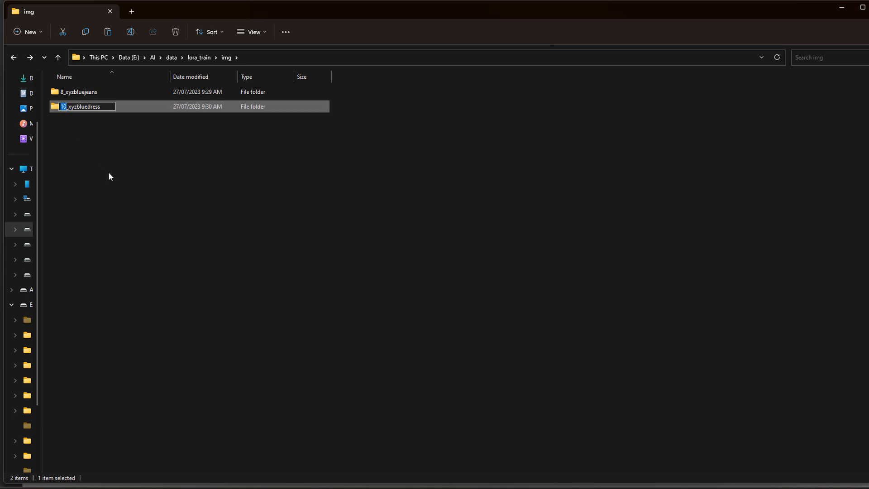
pyautogui.write('20')
pyautogui.press('BackSpace')
pyautogui.press('BackSpace')
pyautogui.write('10')
pyautogui.press('Return')
pyautogui.click(114, 175)
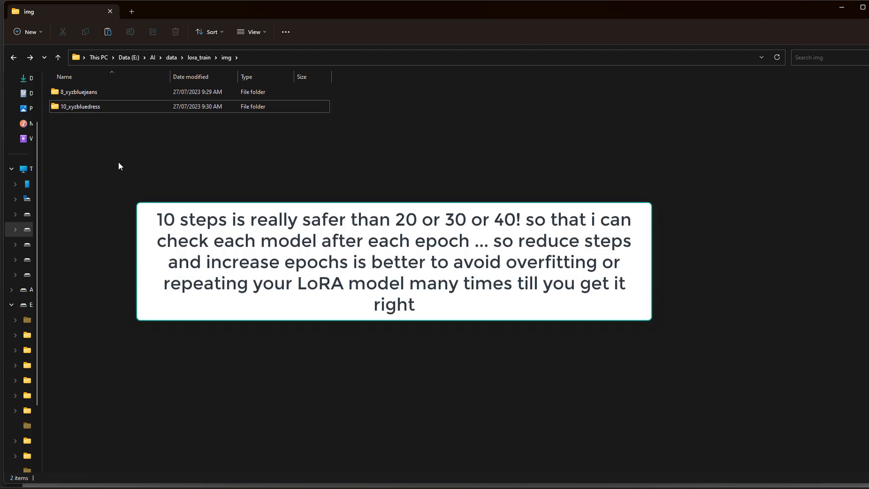
# Step: Open the 8_xyzbluejeans folder and view 1 (13).png in the image viewer
pyautogui.moveTo(68, 109)
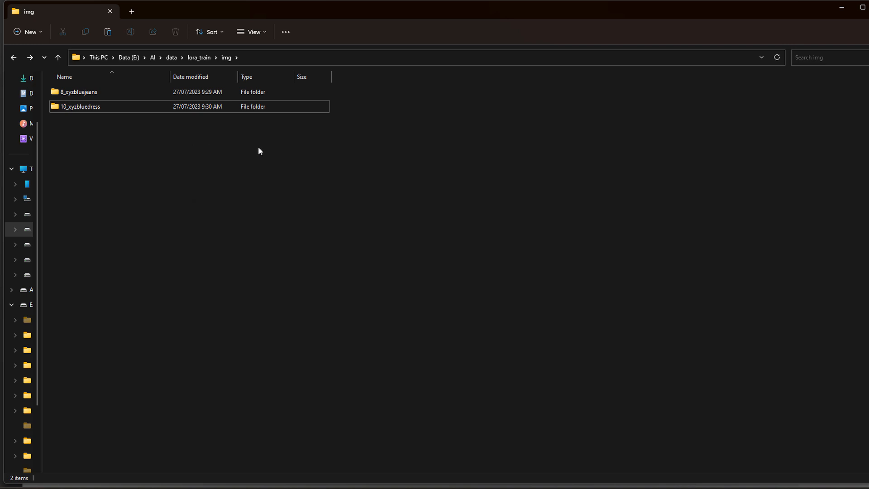
pyautogui.click(55, 96)
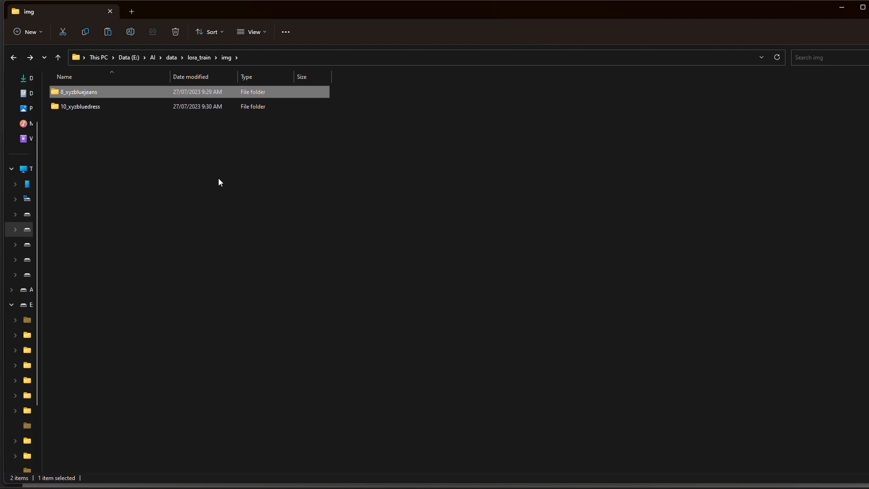
pyautogui.press('Return')
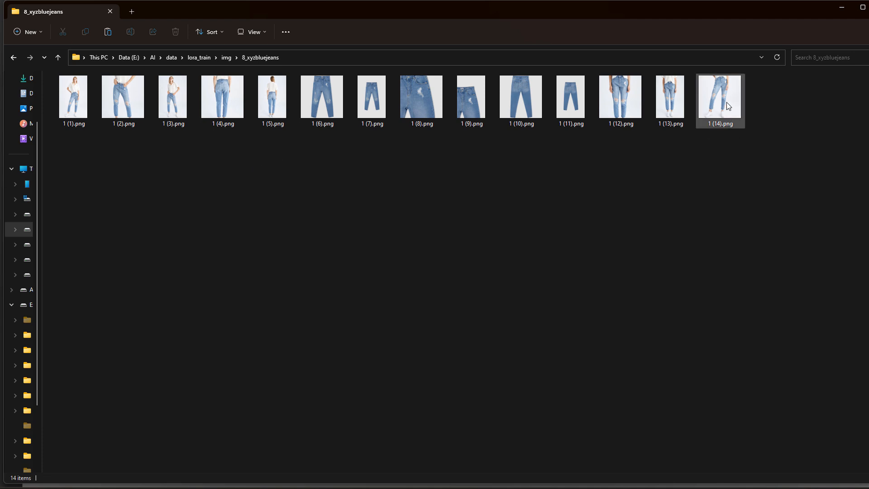
pyautogui.click(673, 101)
pyautogui.doubleClick(673, 99)
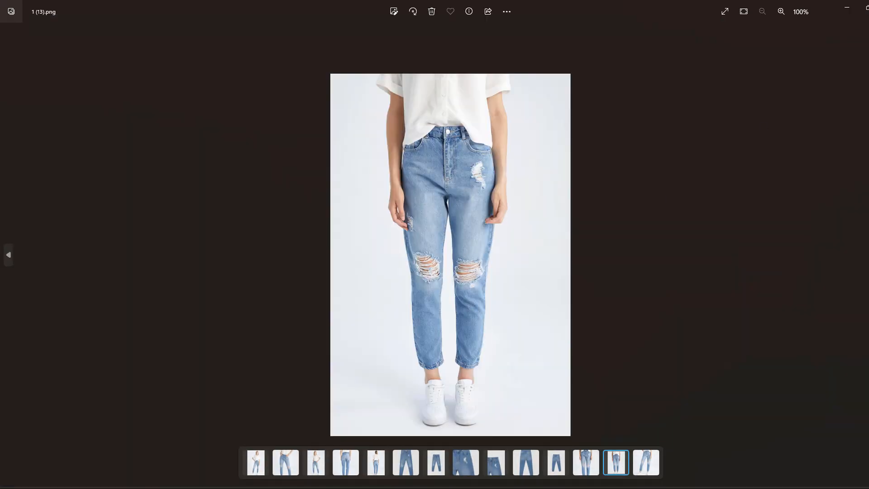
# Step: Close 1 (13).png and view 1 (3).png from the jeans folder in the image viewer
pyautogui.click(868, 8)
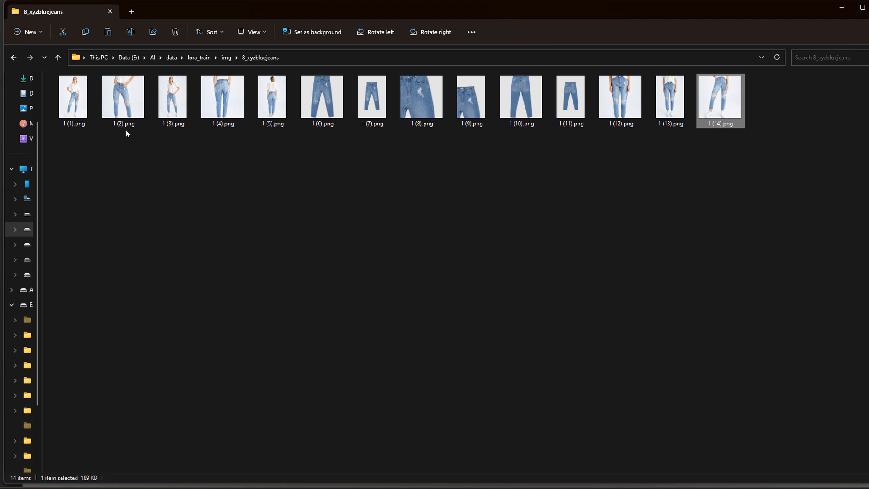
pyautogui.press('Left')
pyautogui.press('Left')
pyautogui.press('Left')
pyautogui.press('Left')
pyautogui.doubleClick(173, 98)
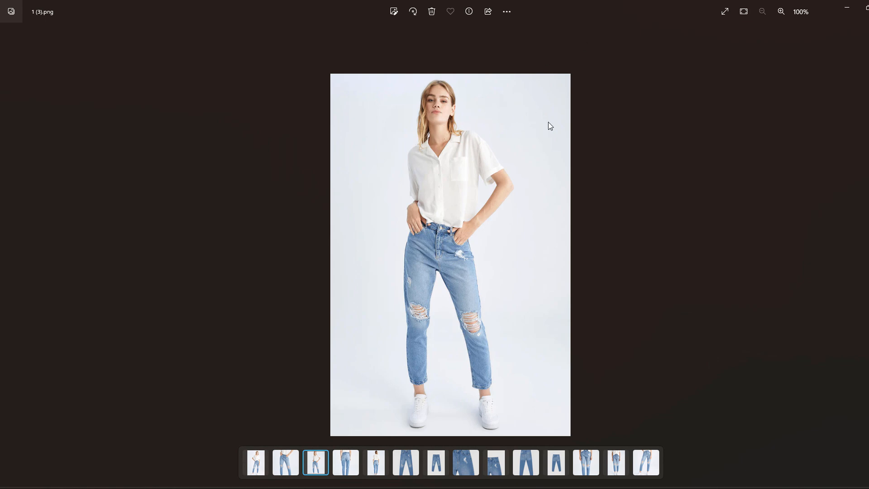
pyautogui.hotkey('alt', 'F4')
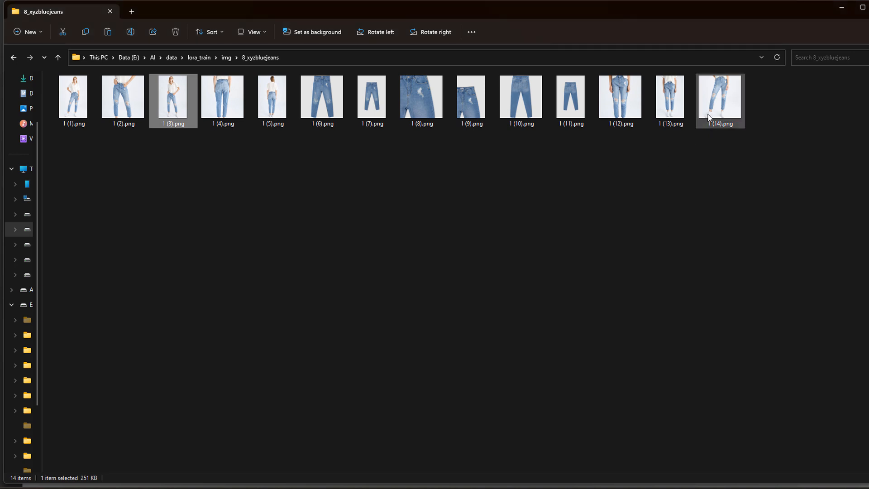
# Step: Go up to the img folder, open 10_xyzbluedress and view img (7).jpg in the image viewer
pyautogui.hotkey('alt', 'Up')
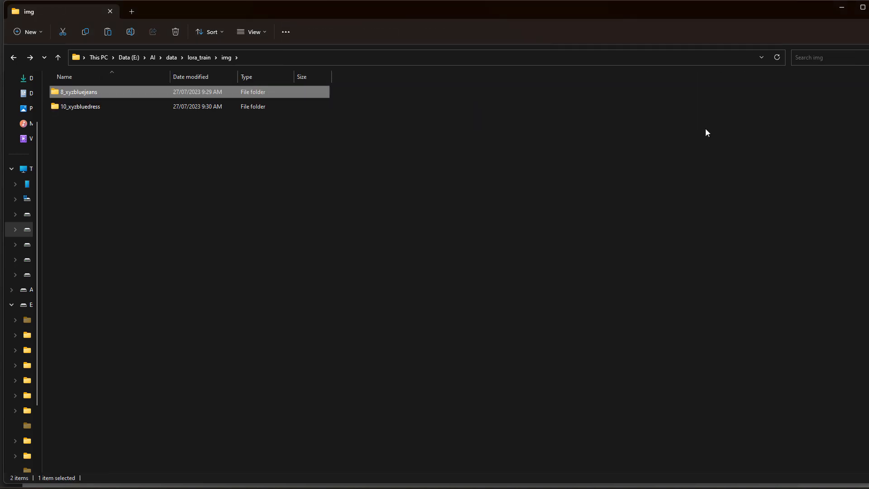
pyautogui.press('Return')
pyautogui.hotkey('alt', 'Up')
pyautogui.press('Down')
pyautogui.press('Return')
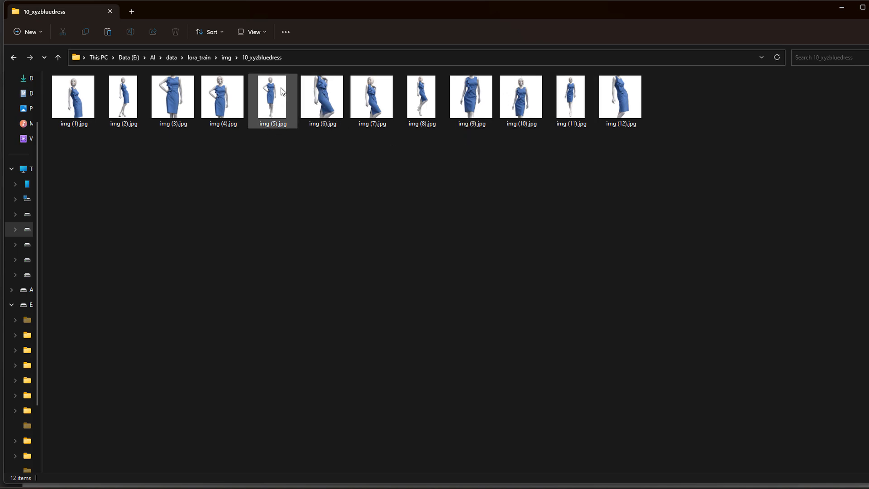
pyautogui.click(353, 93)
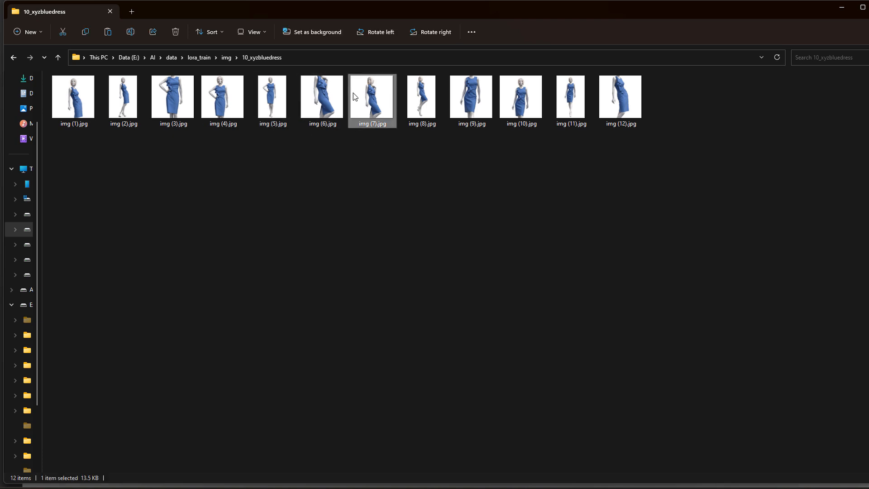
pyautogui.doubleClick(353, 93)
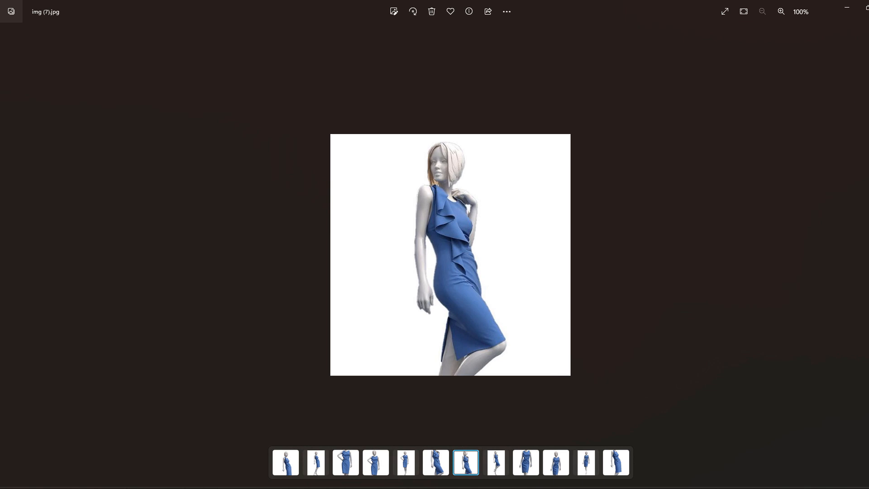
pyautogui.click(868, 8)
# Step: Reopen the 10_xyzbluedress folder from img and view img (1).jpg in the image viewer
pyautogui.hotkey('alt', 'Left')
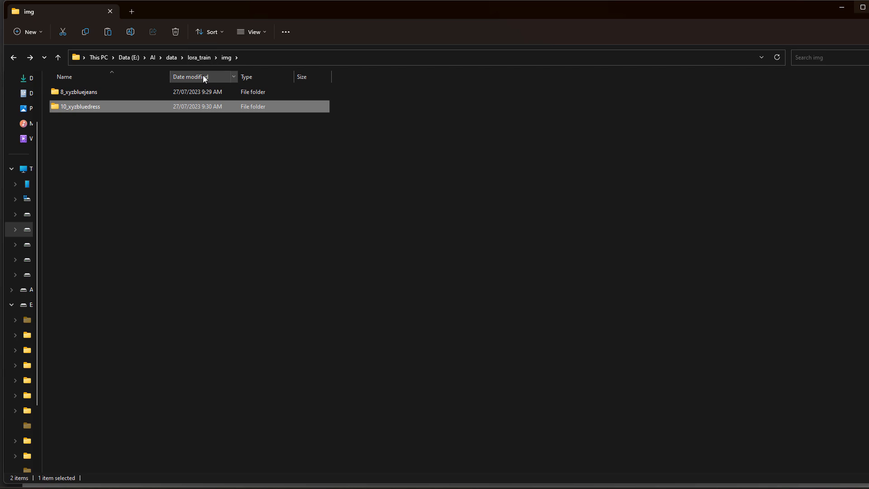
pyautogui.doubleClick(95, 107)
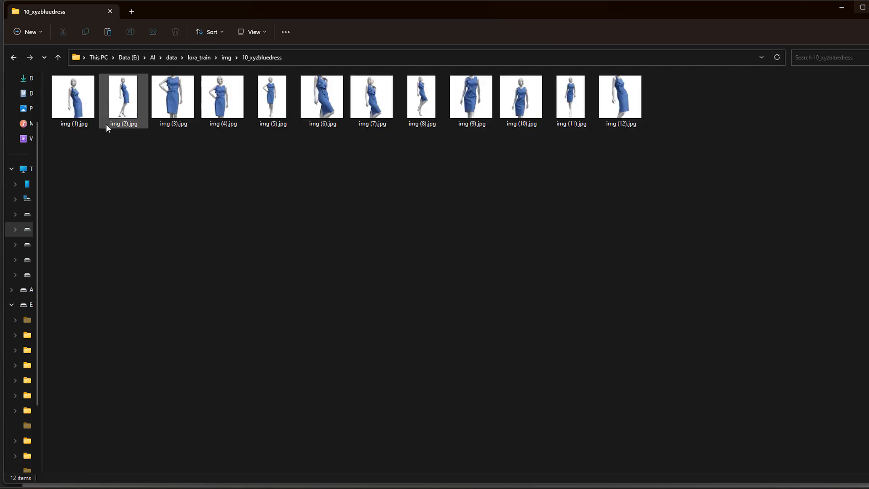
pyautogui.doubleClick(79, 104)
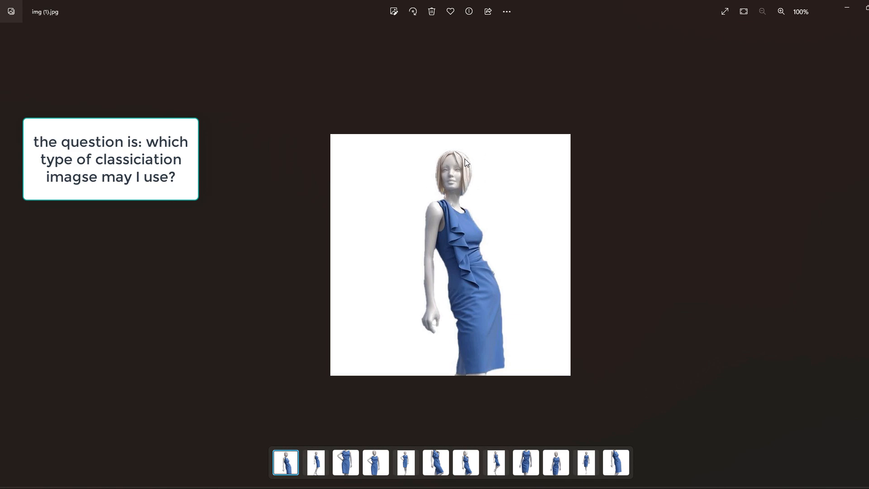
pyautogui.click(868, 6)
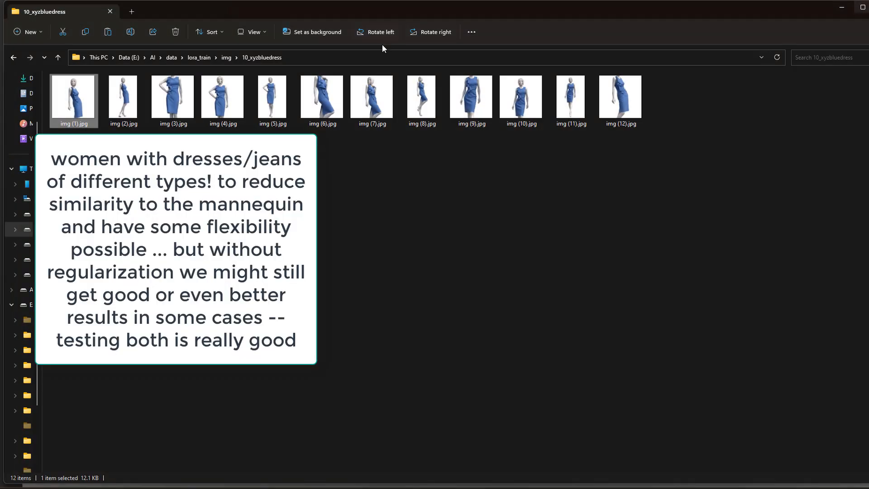
# Step: Open the 1_woman folder inside lora_train's class folder and view 00335-1203480192.png from its images
pyautogui.click(226, 58)
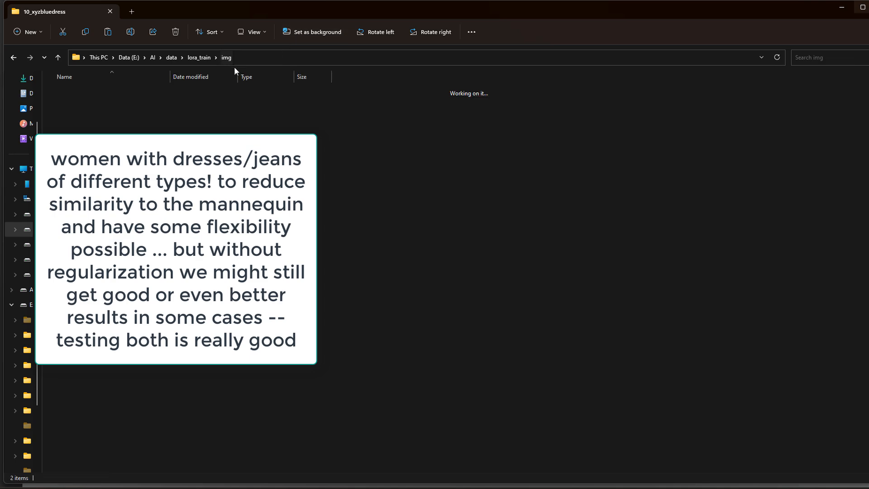
pyautogui.click(203, 58)
pyautogui.doubleClick(112, 93)
pyautogui.doubleClick(93, 91)
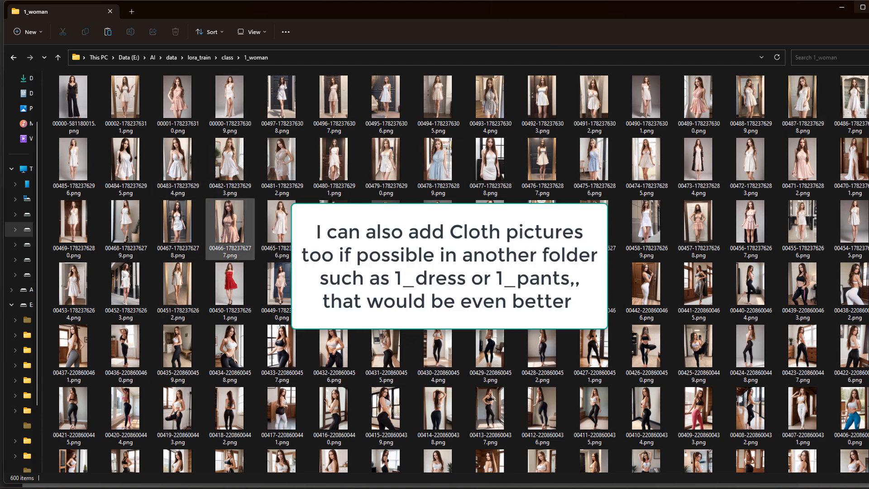
pyautogui.scroll(-5, 407, 272)
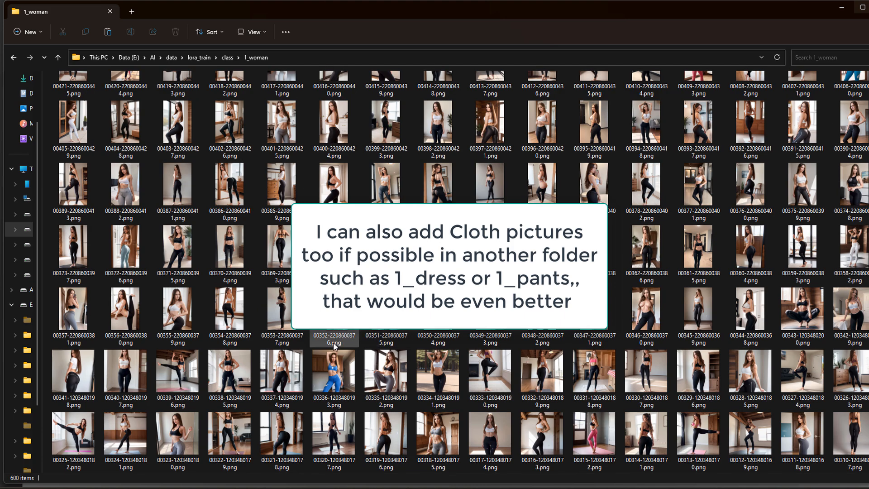
pyautogui.click(388, 375)
pyautogui.doubleClick(389, 374)
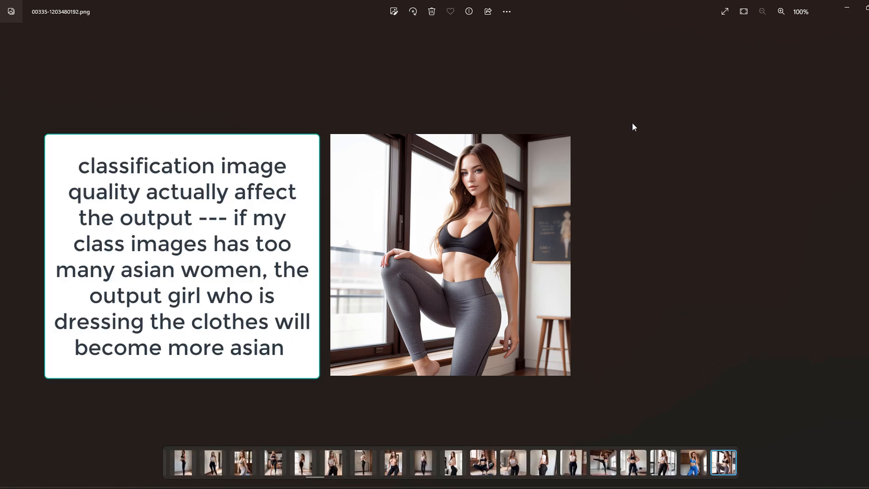
pyautogui.click(868, 8)
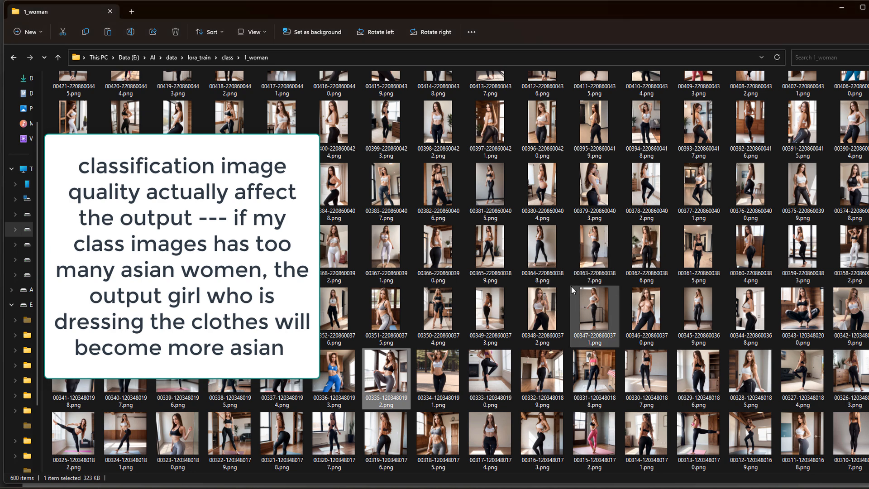
# Step: Examine more classification images in 1_woman, go back to the class folder and reopen 1_woman
pyautogui.scroll(-3, 571, 286)
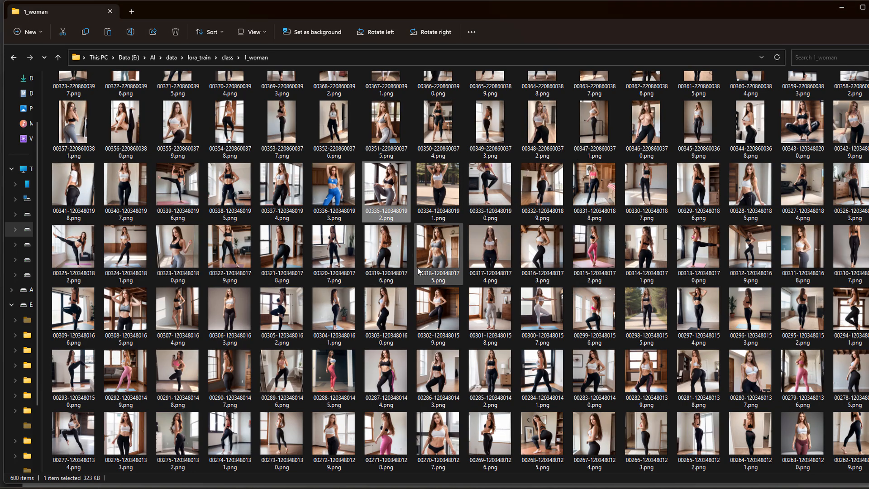
pyautogui.moveTo(417, 271)
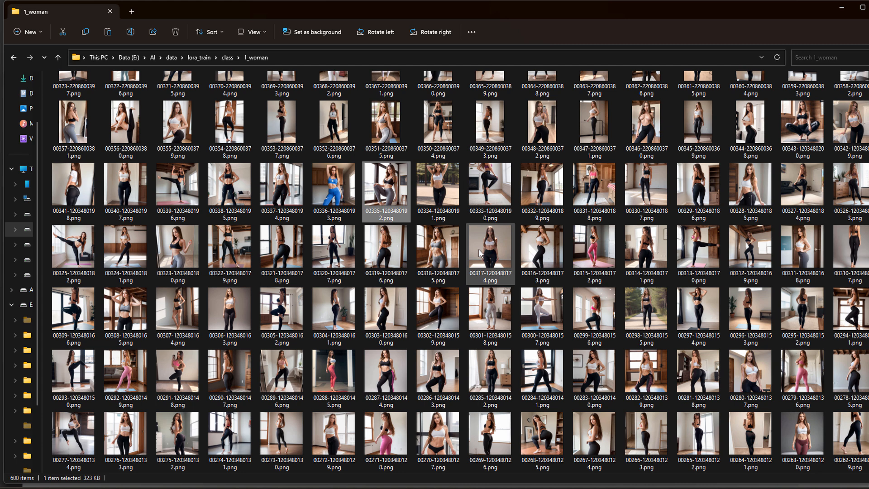
pyautogui.moveTo(479, 252)
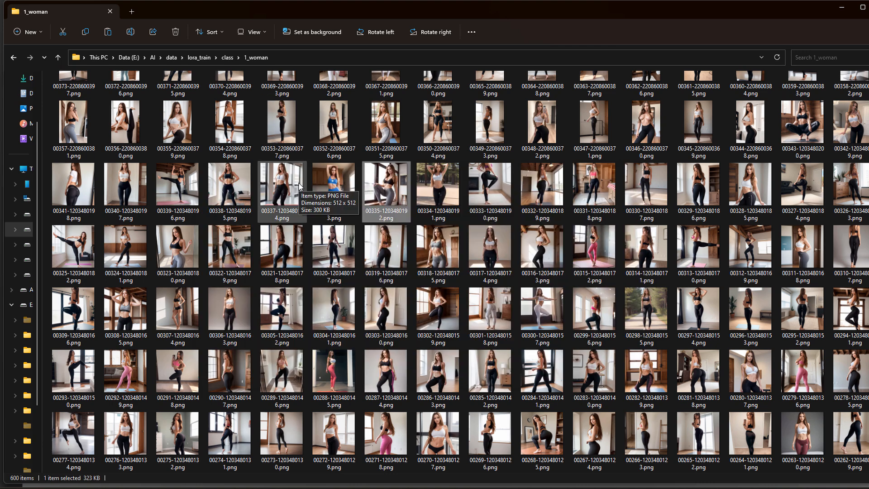
pyautogui.hotkey('alt', 'Left')
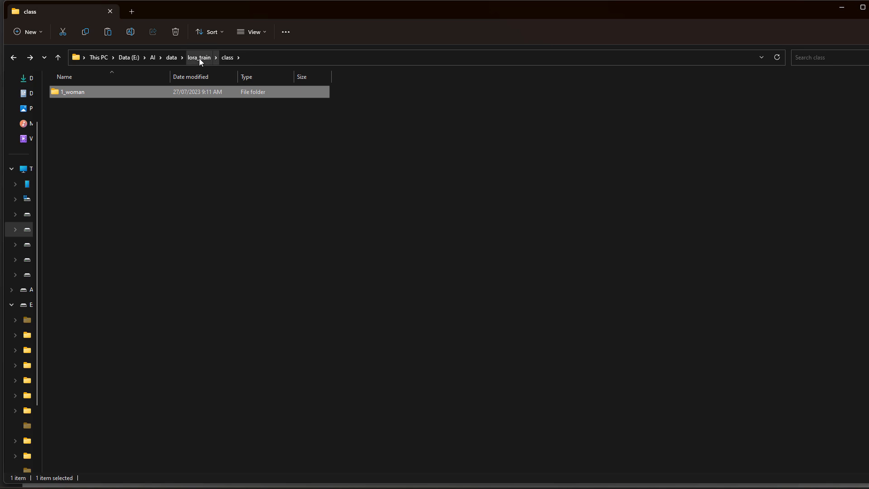
pyautogui.doubleClick(110, 92)
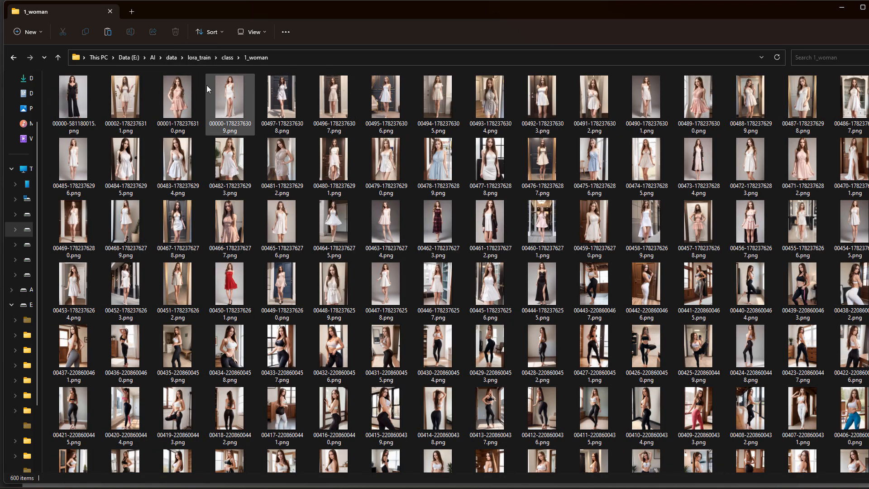
# Step: Return to the lora_train folder and open 10_xyzbluedress inside img to look at the dress images
pyautogui.click(228, 58)
pyautogui.click(195, 58)
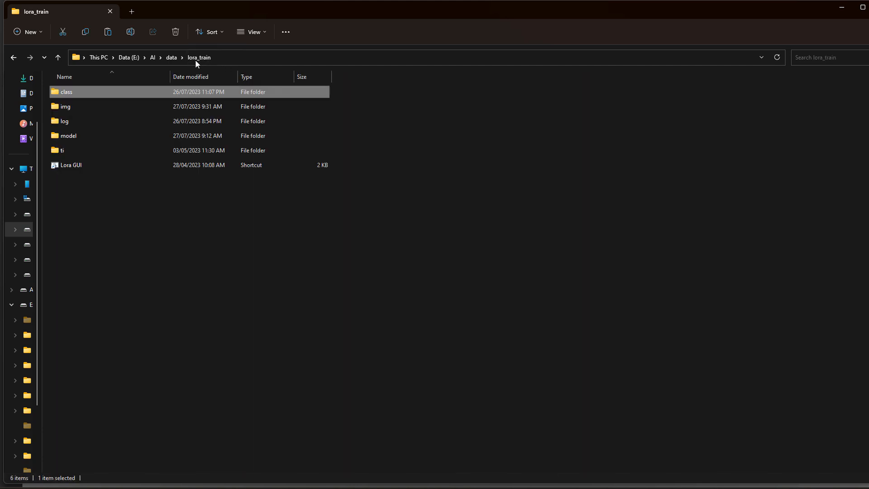
pyautogui.press('Down')
pyautogui.press('Return')
pyautogui.press('Down')
pyautogui.press('Down')
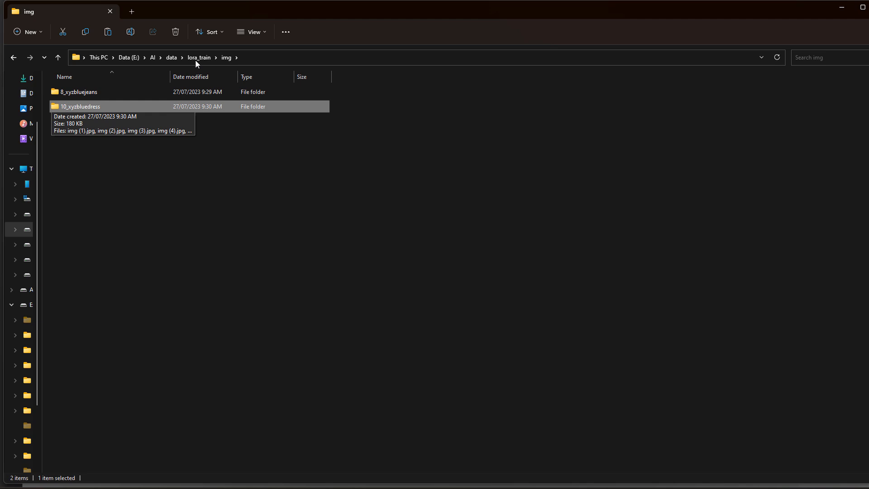
pyautogui.press('Return')
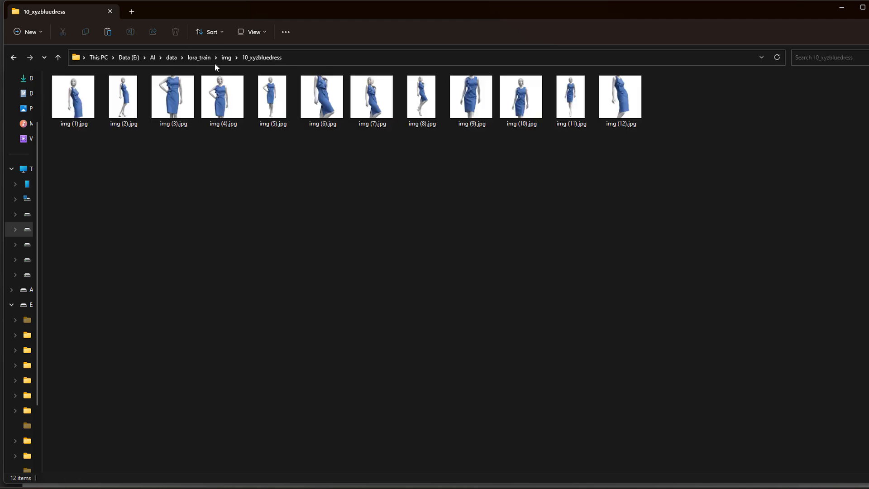
# Step: Launch the Lora GUI shortcut from the lora_train folder and open the WD14 captioning utility in Kohya_ss GUI
pyautogui.click(225, 59)
pyautogui.click(206, 59)
pyautogui.doubleClick(91, 166)
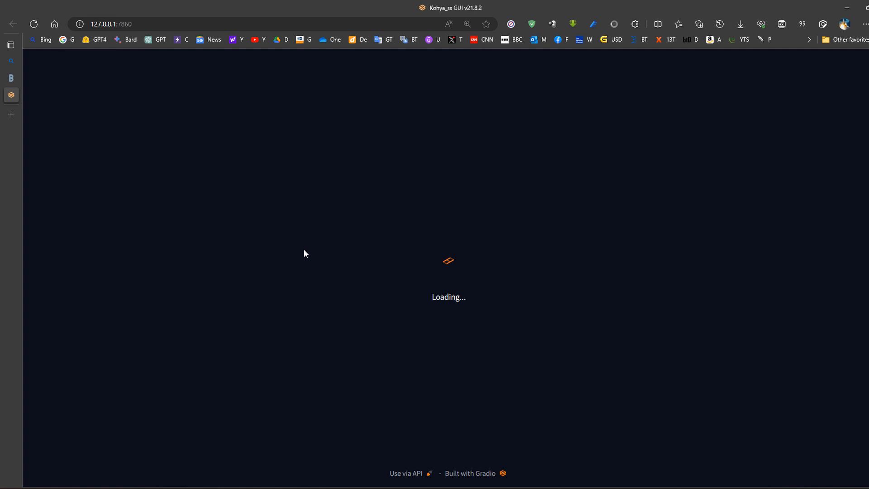
pyautogui.click(294, 68)
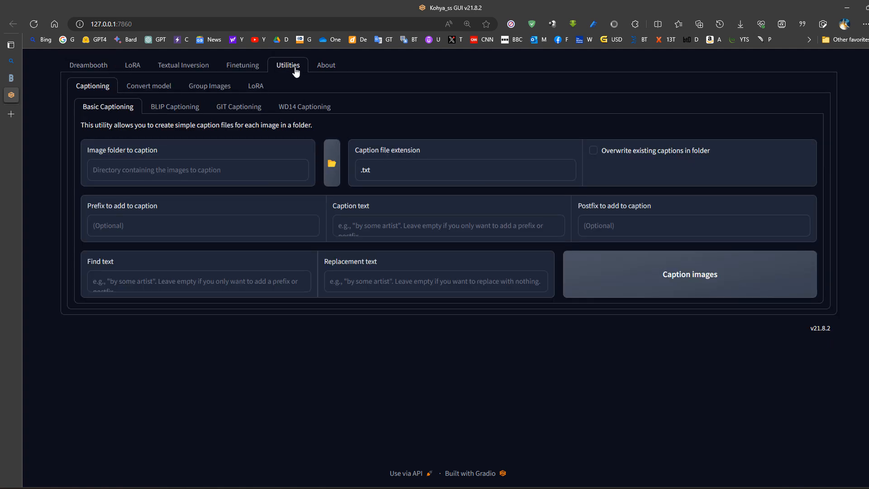
pyautogui.click(285, 110)
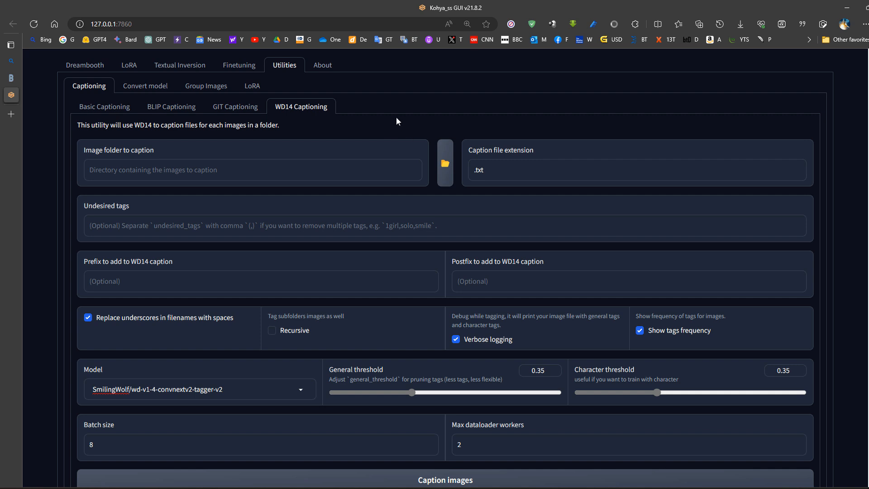
# Step: Choose img/8_xyzbluejeans as the image folder to caption and set the WD14 caption prefix to "xyzbluejean,"
pyautogui.click(450, 173)
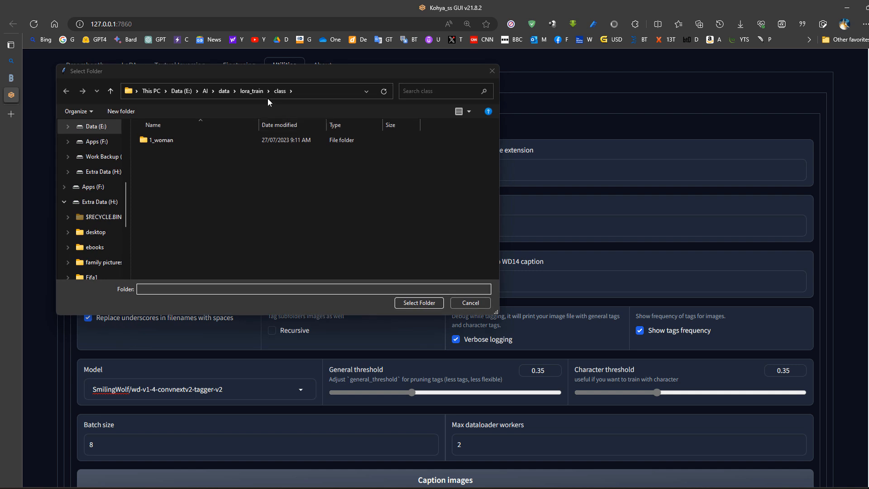
pyautogui.click(258, 92)
pyautogui.doubleClick(169, 157)
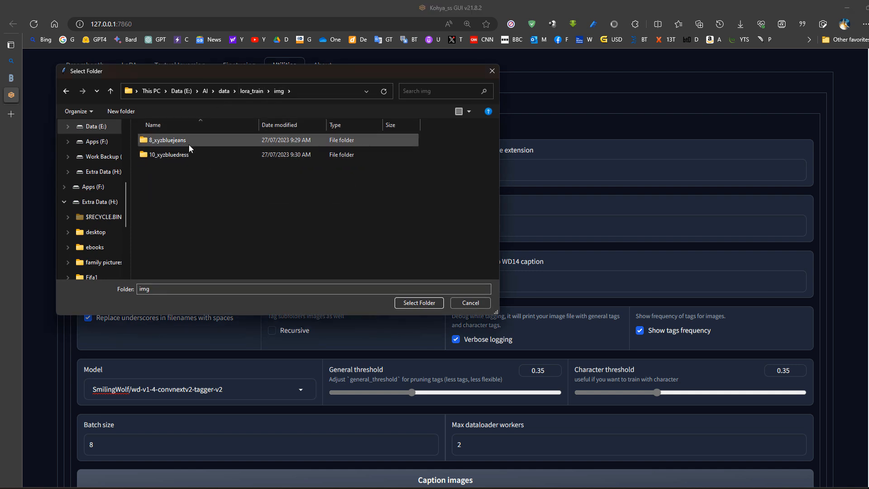
pyautogui.doubleClick(186, 142)
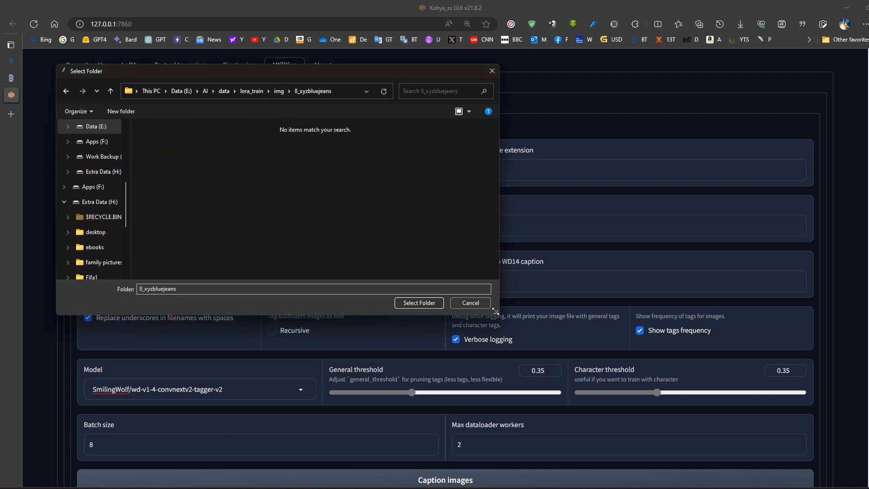
pyautogui.click(421, 302)
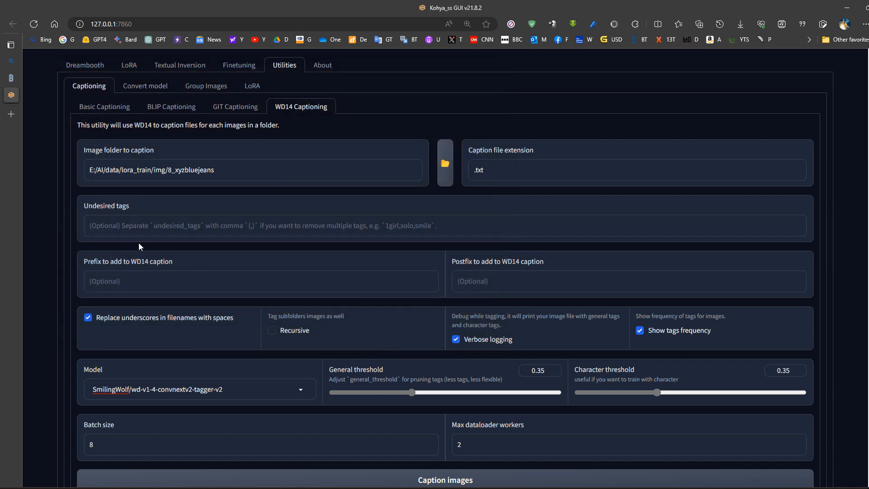
pyautogui.click(130, 286)
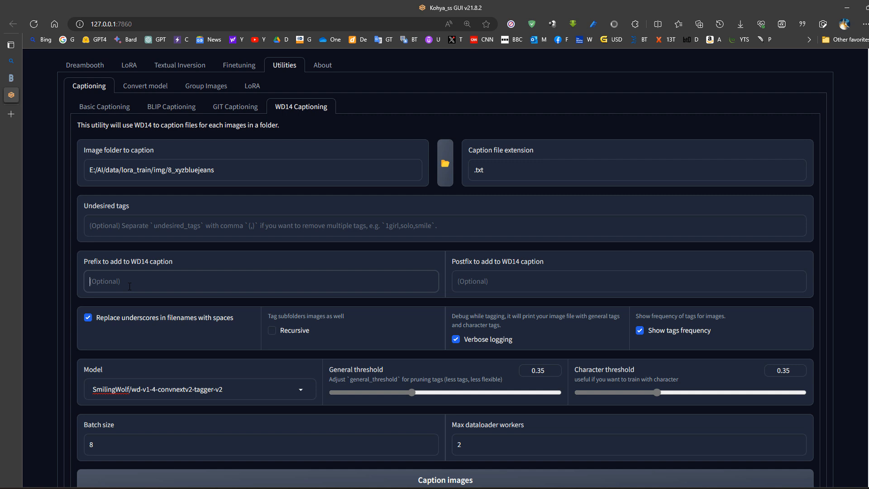
pyautogui.write('xyzbluejean,')
# Step: Set the undesired tags to "1girl,solo,realistic,brown eyes, black hair"
pyautogui.click(122, 224)
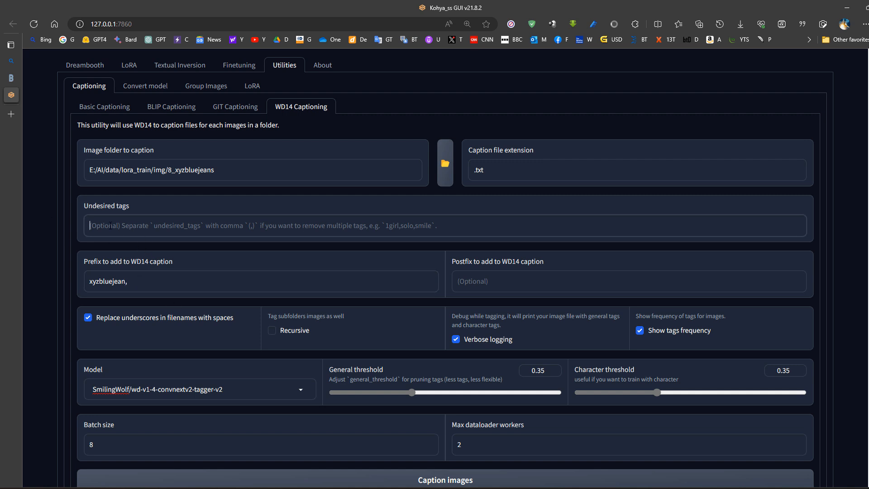
pyautogui.click(415, 227)
pyautogui.click(456, 225)
pyautogui.write('1girl,solo,realistic,')
pyautogui.press('BackSpace')
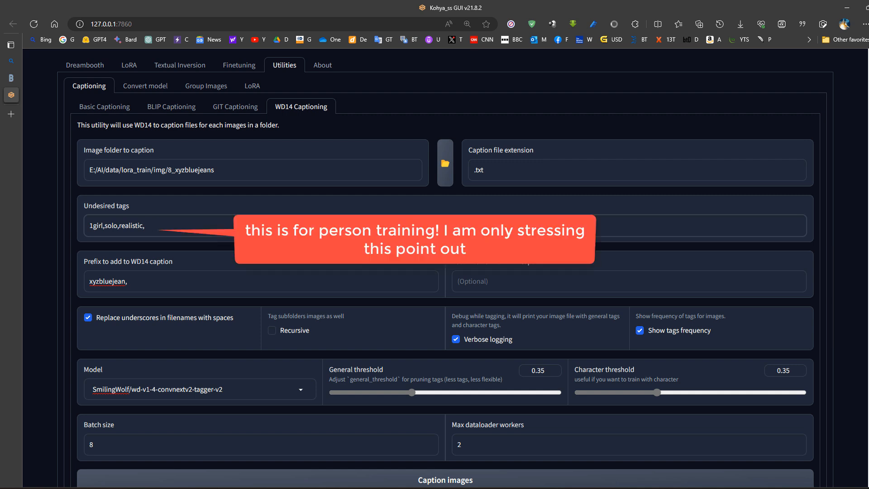
pyautogui.write('brown eyes, black hair')
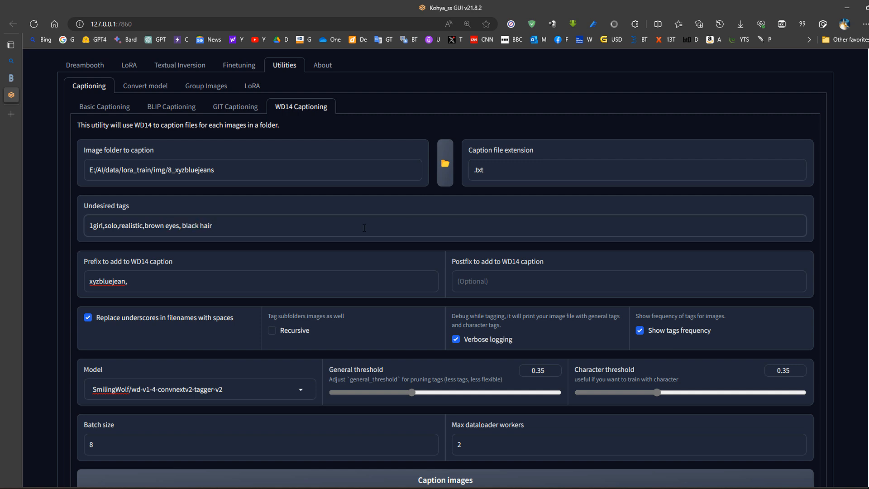
# Step: Clear the undesired tags and run WD14 captioning on the 8_xyzbluejeans images, checking the generated tags in the console
pyautogui.hotkey('ctrl', 'a')
pyautogui.press('BackSpace')
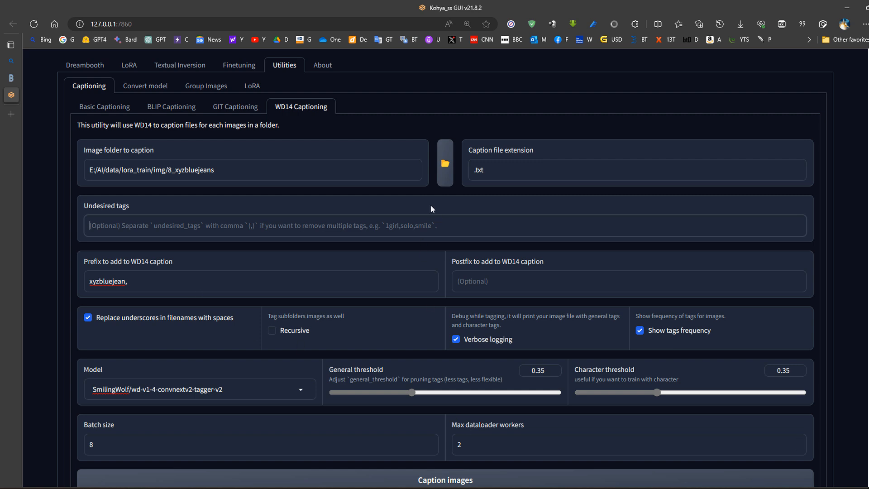
pyautogui.click(451, 480)
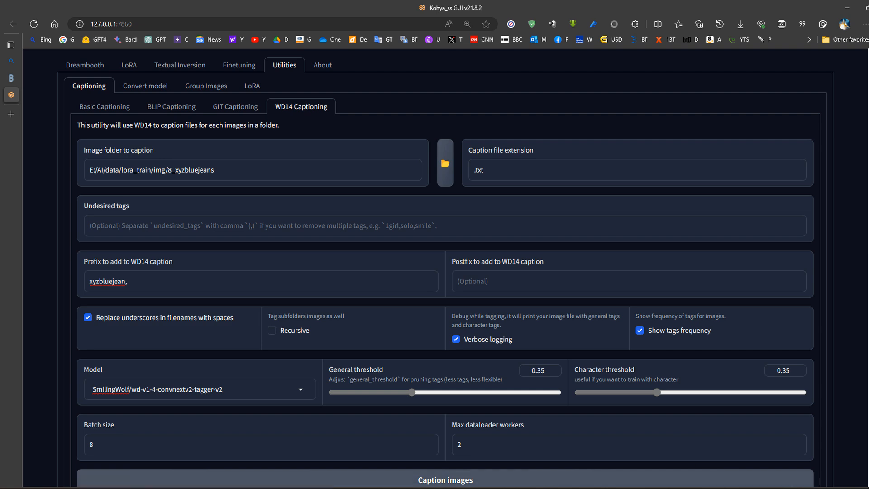
pyautogui.hotkey('alt', 'Tab')
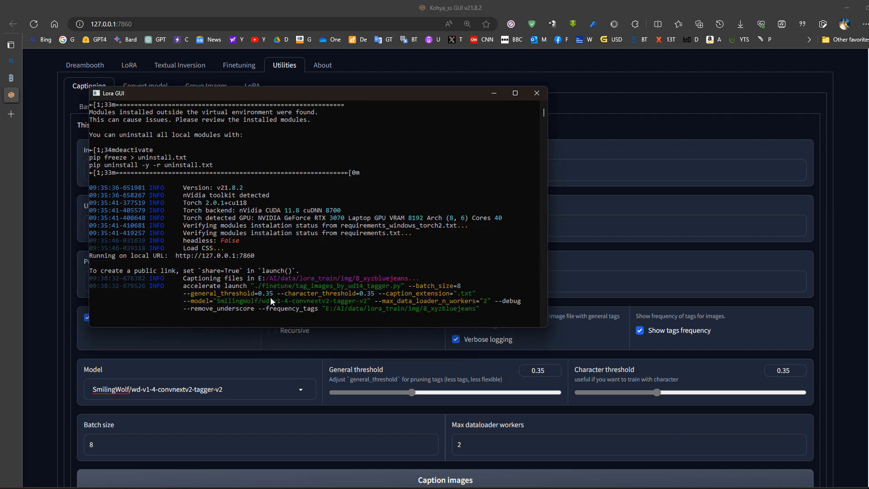
pyautogui.scroll(15, 143, 195)
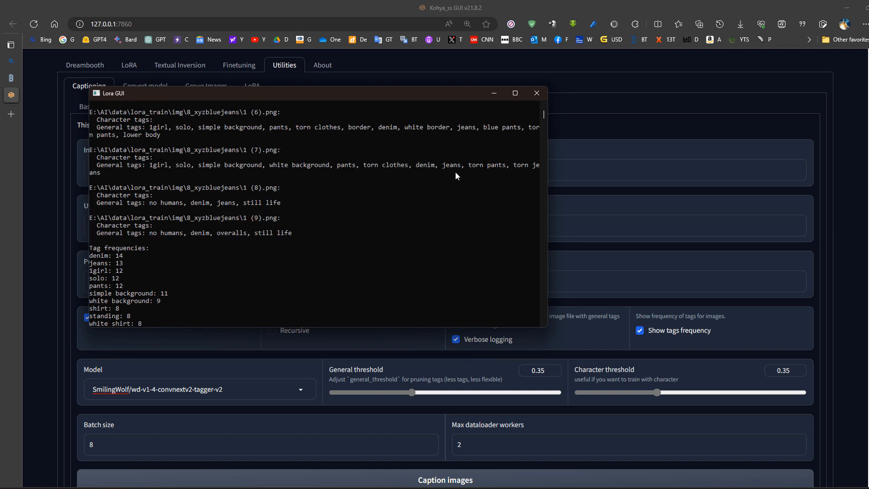
pyautogui.scroll(1, 455, 175)
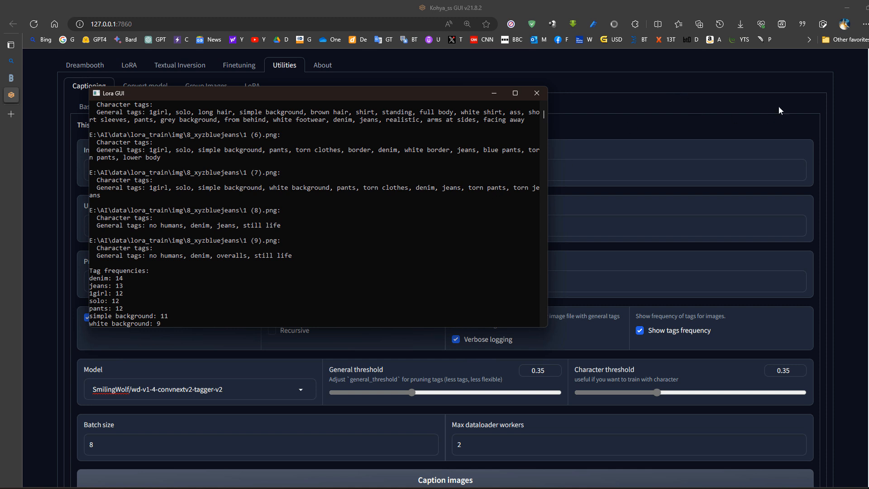
pyautogui.click(849, 99)
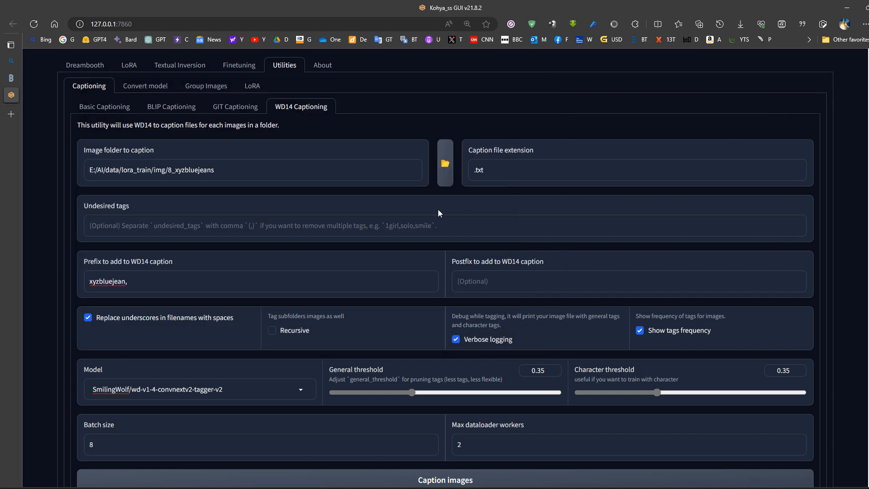
# Step: Choose img/10_xyzbluedress as the image folder to caption
pyautogui.click(445, 172)
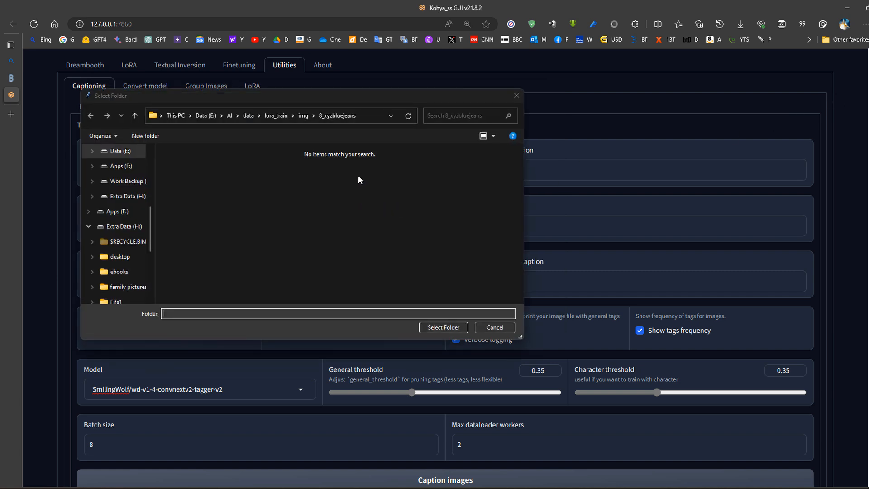
pyautogui.click(304, 116)
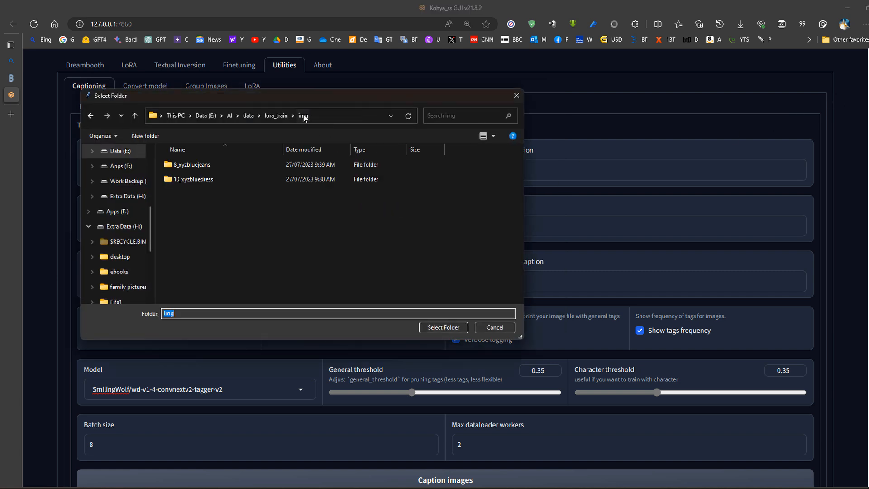
pyautogui.doubleClick(217, 180)
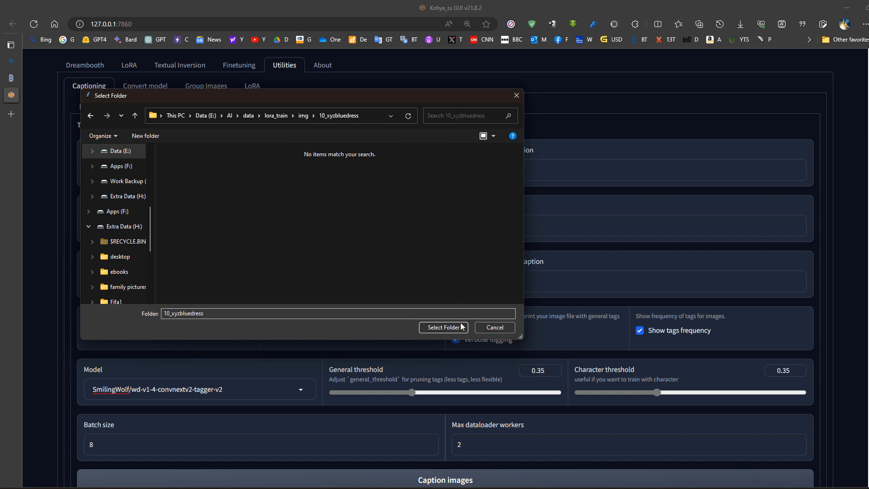
pyautogui.click(444, 327)
# Step: Set the WD14 caption prefix to "xyzbludress," and caption the dress images, checking the run in the console
pyautogui.click(141, 286)
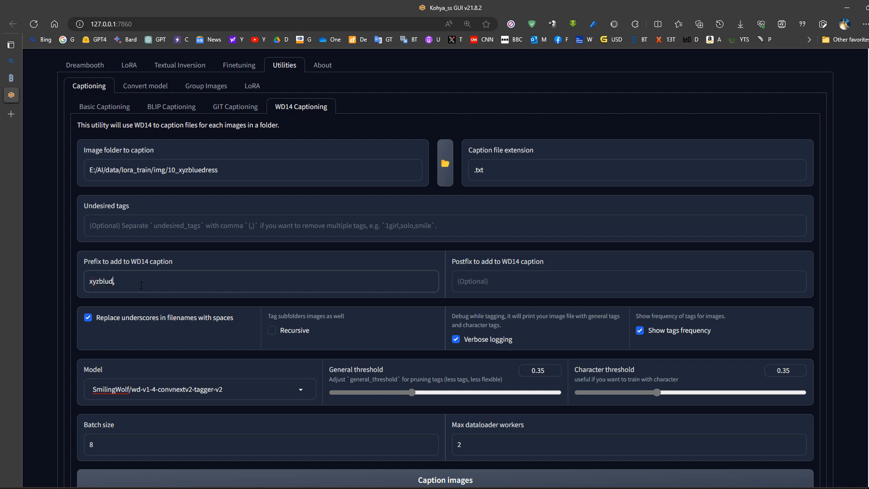
pyautogui.scroll(-2, 463, 391)
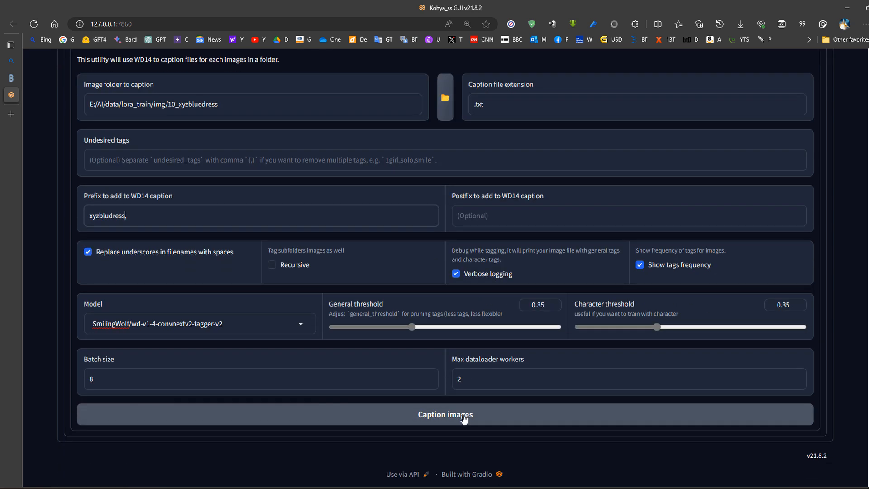
pyautogui.hotkey('alt', 'Tab')
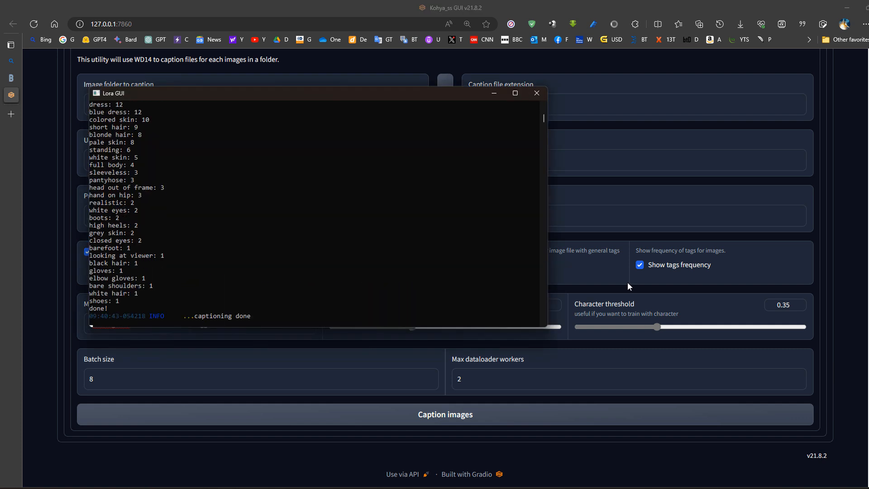
# Step: Launch BooruDatasetTagManager.exe from the BooruDatasetTagManager folder and load the img/8_xyzbluejeans dataset folder
pyautogui.moveTo(686, 488)
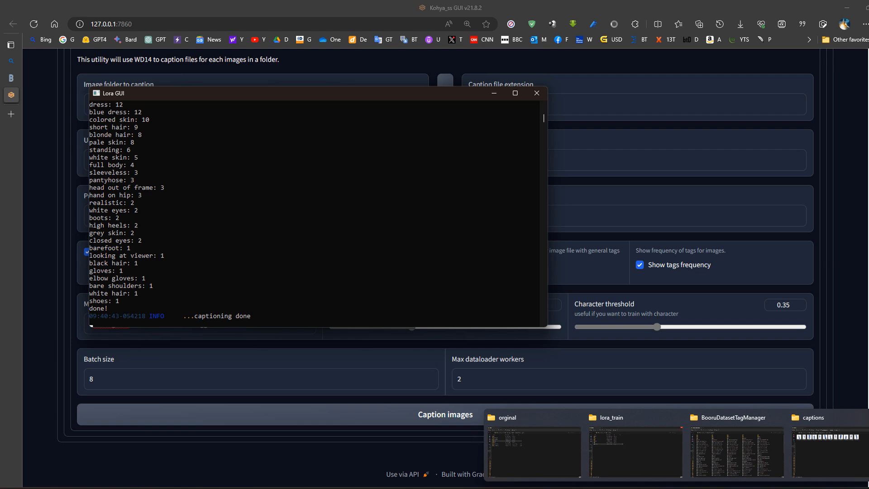
pyautogui.click(731, 438)
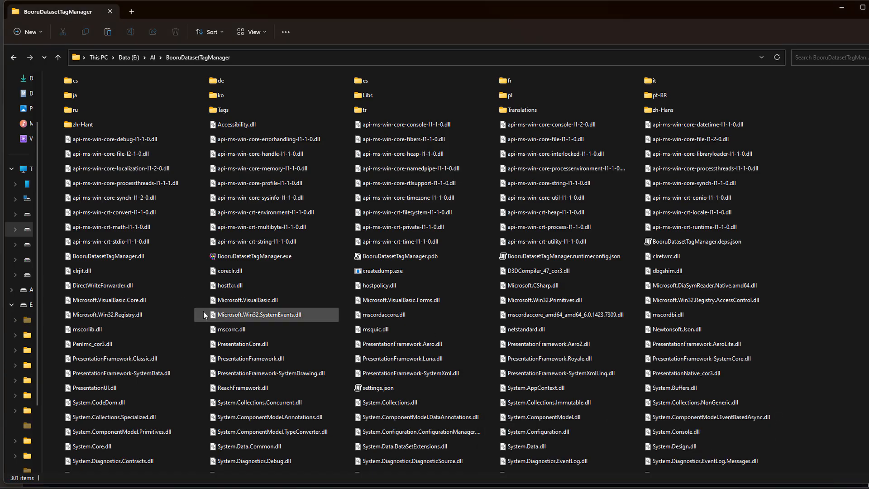
pyautogui.doubleClick(234, 257)
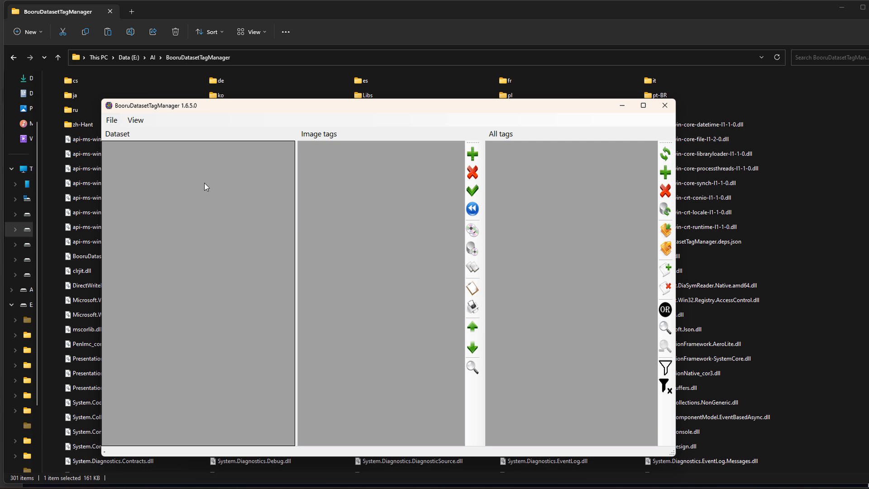
pyautogui.click(111, 121)
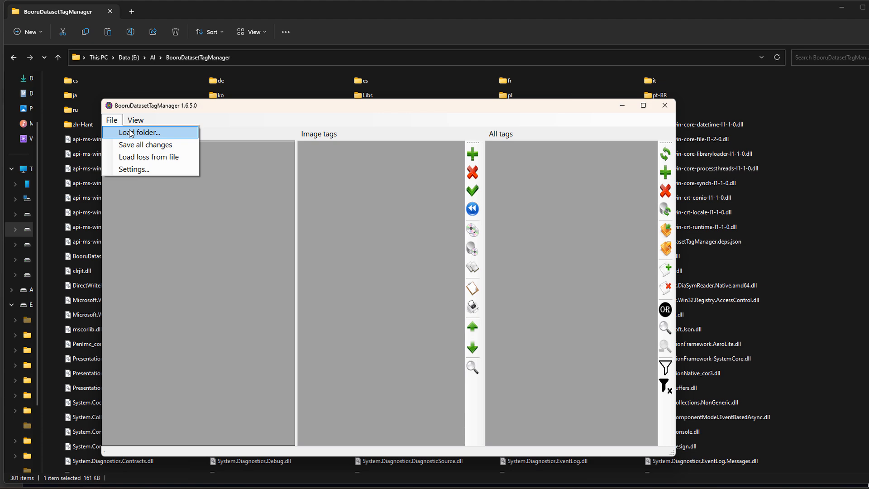
pyautogui.click(131, 132)
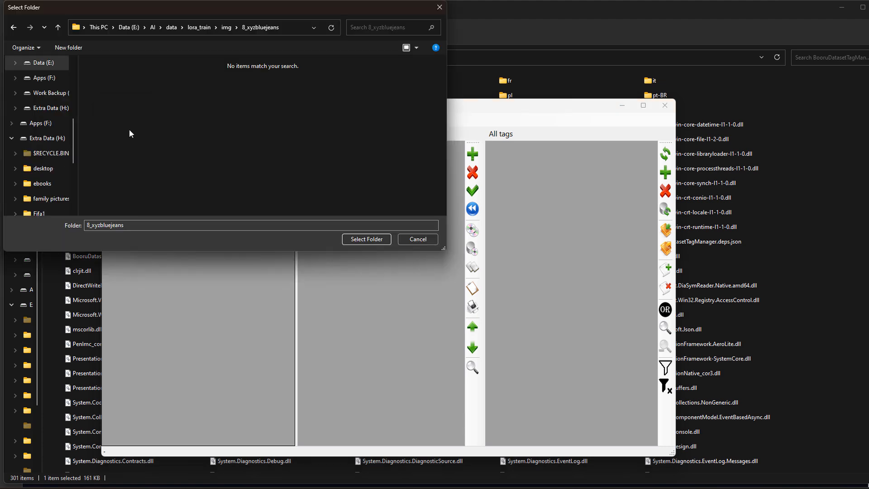
pyautogui.click(367, 240)
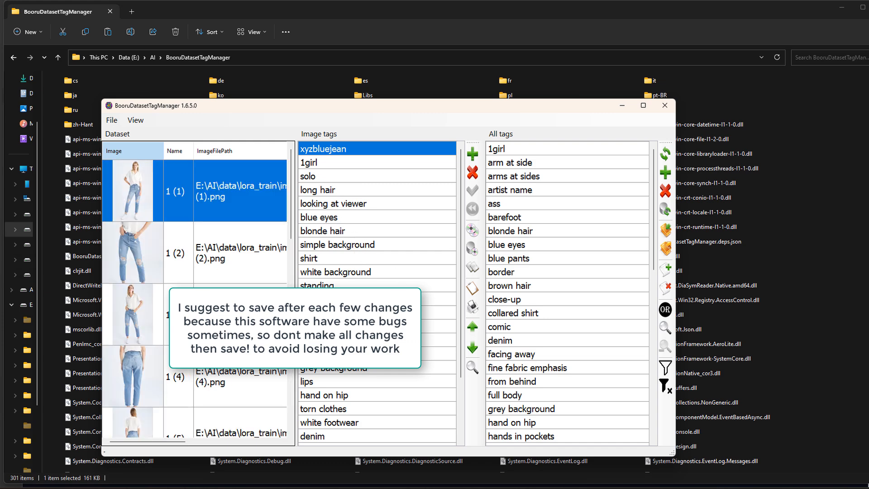
# Step: Review the jeans dataset's tags and remove torn jeans and torn pants from all images
pyautogui.scroll(-2, 365, 352)
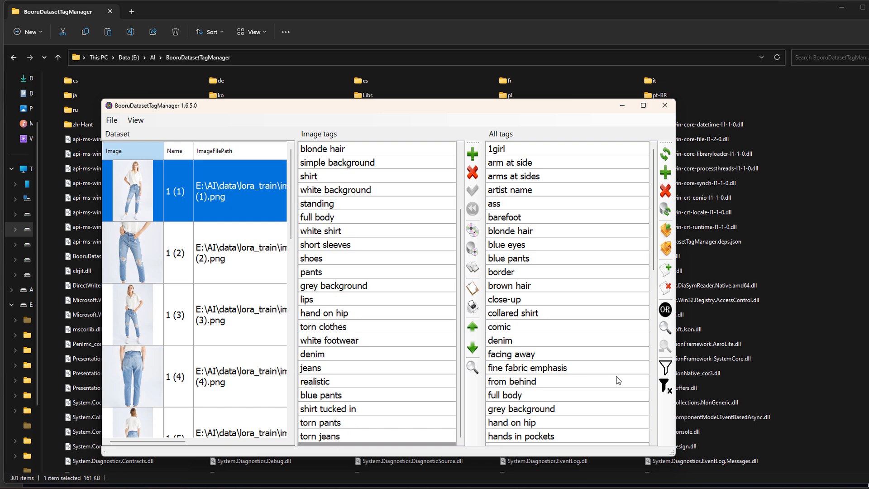
pyautogui.scroll(-5, 596, 370)
pyautogui.scroll(-5, 595, 370)
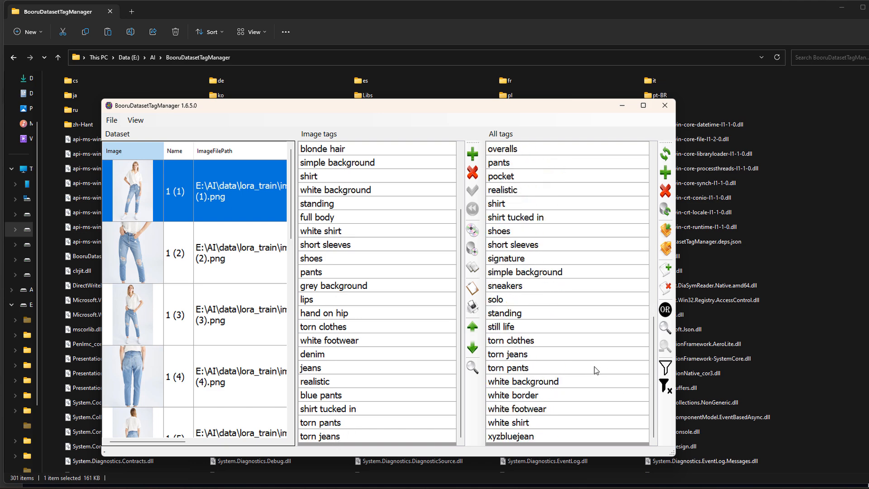
pyautogui.click(531, 356)
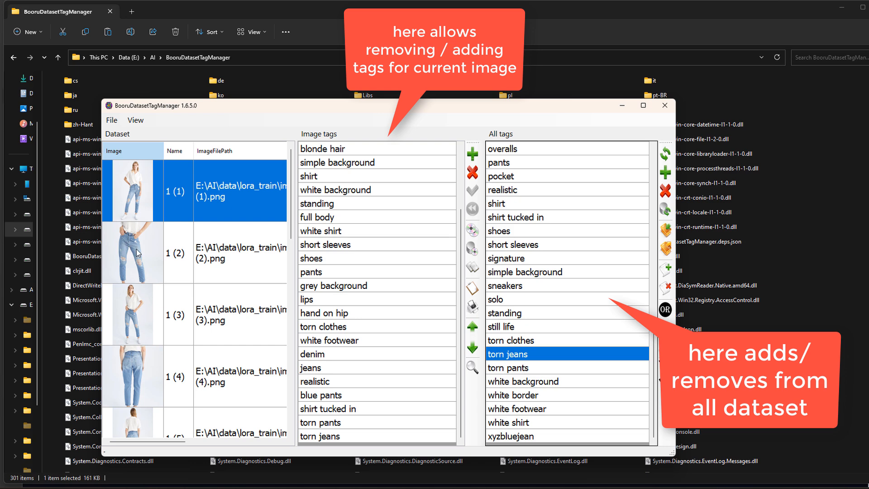
pyautogui.scroll(-5, 132, 348)
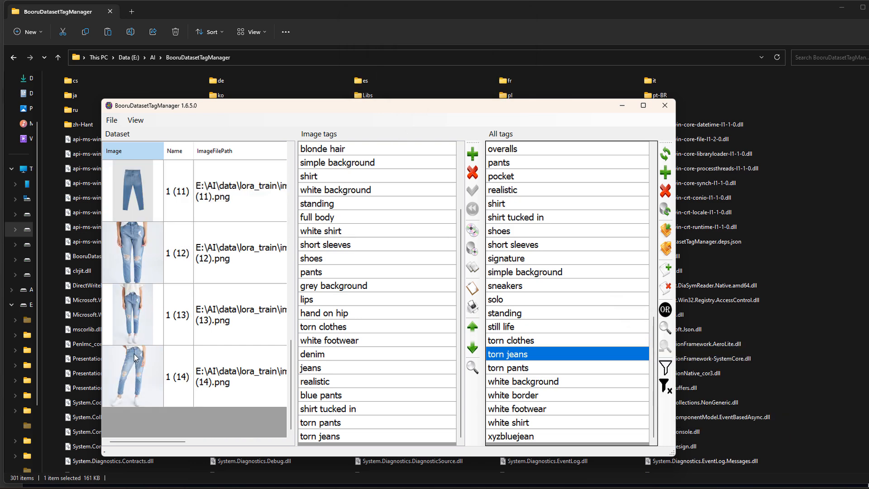
pyautogui.scroll(5, 138, 372)
pyautogui.click(517, 367)
pyautogui.click(518, 355)
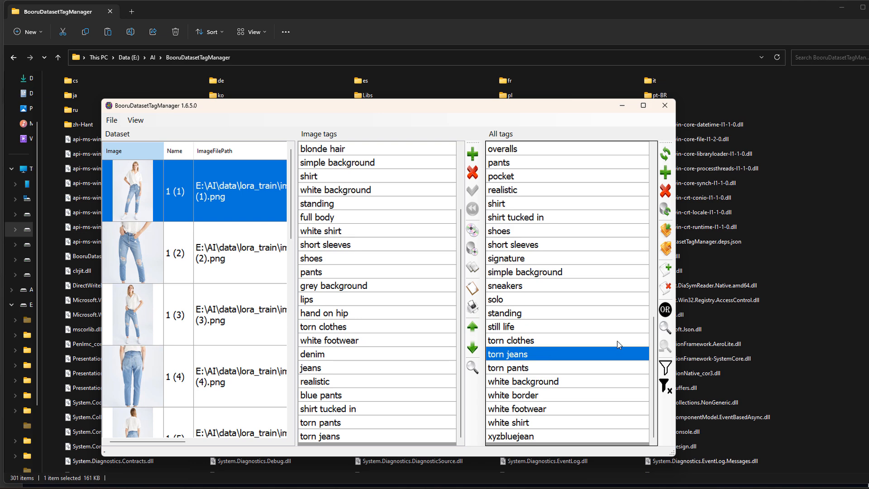
pyautogui.click(666, 191)
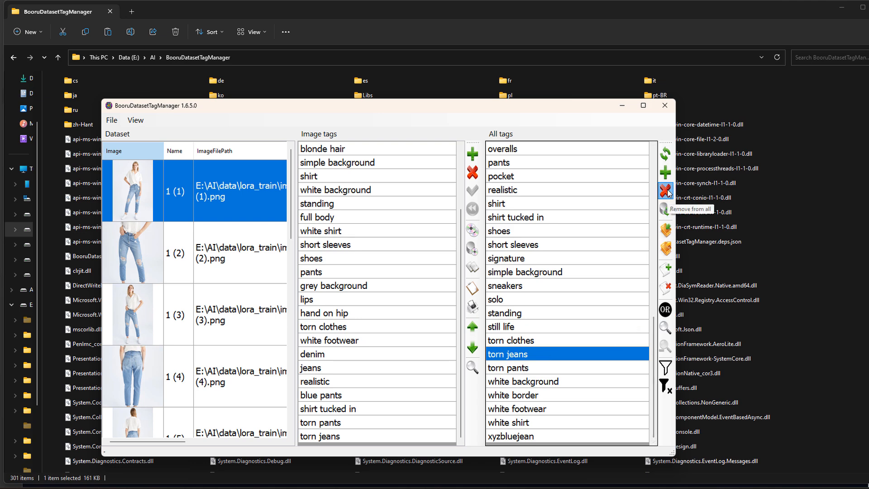
pyautogui.click(665, 191)
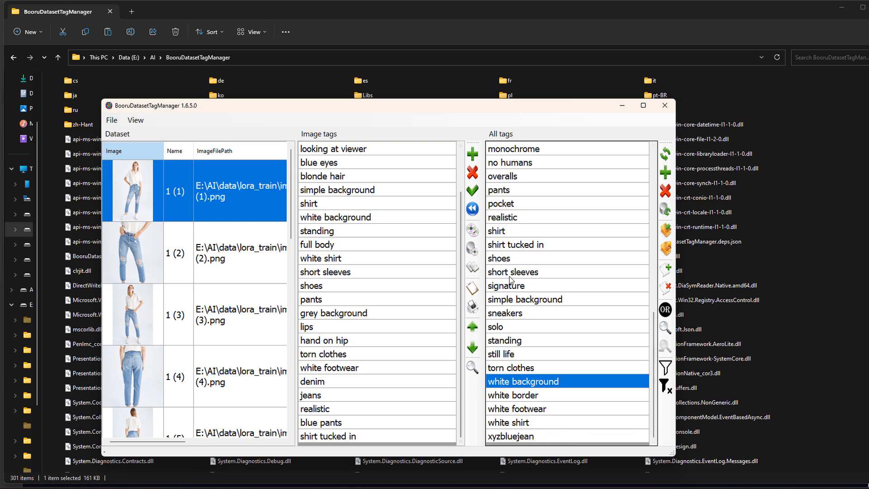
# Step: Replace the xyzbluejean tag in all images with xyzbluejeans, added at the Top position, and save the changes
pyautogui.click(562, 437)
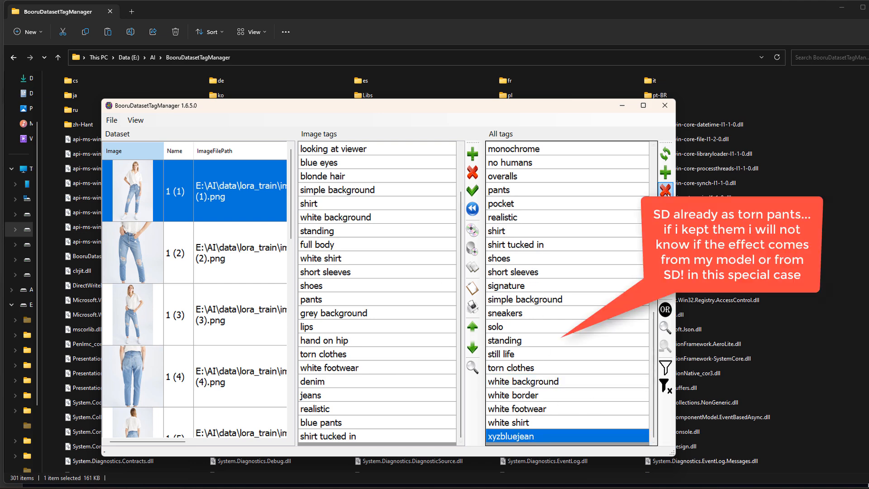
pyautogui.click(665, 190)
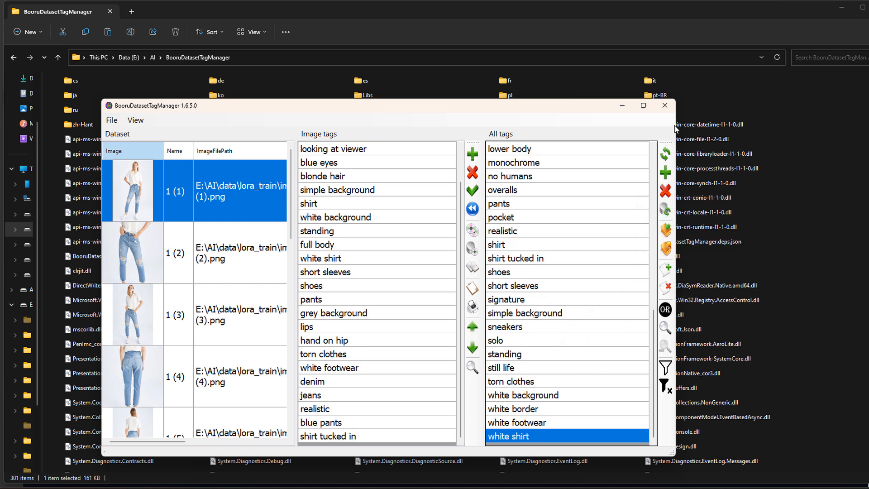
pyautogui.click(665, 172)
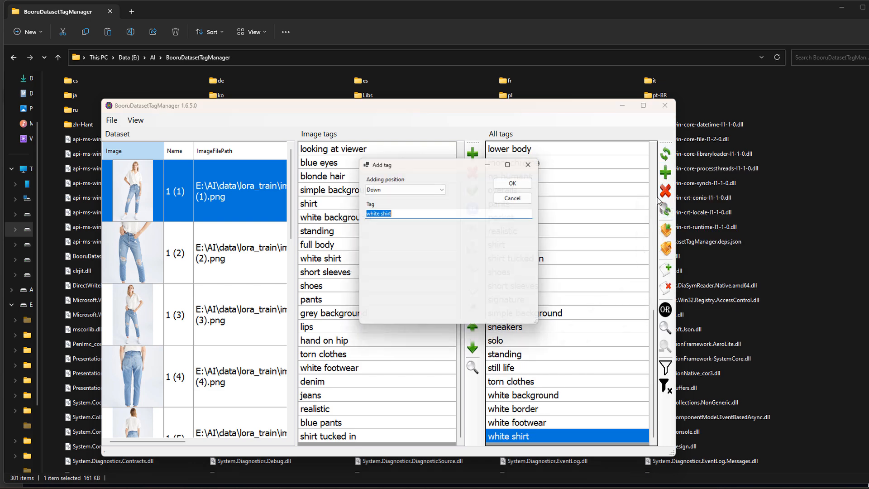
pyautogui.click(412, 189)
pyautogui.click(404, 198)
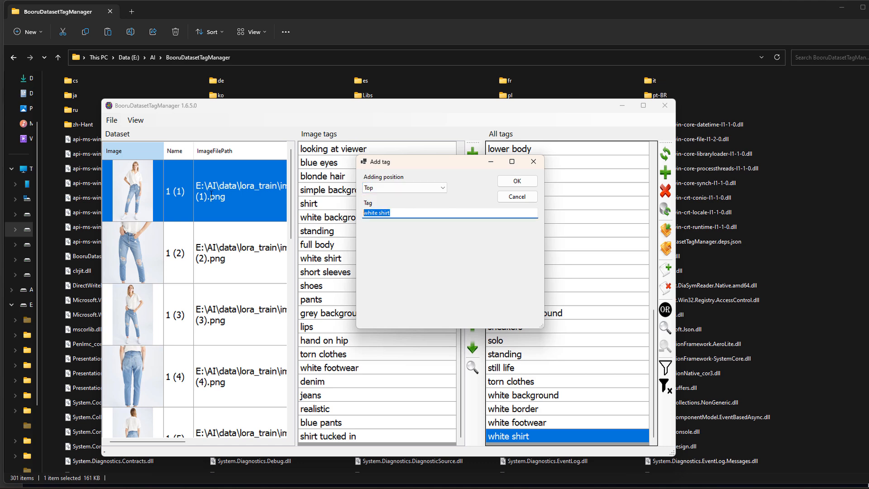
pyautogui.write('xyzb')
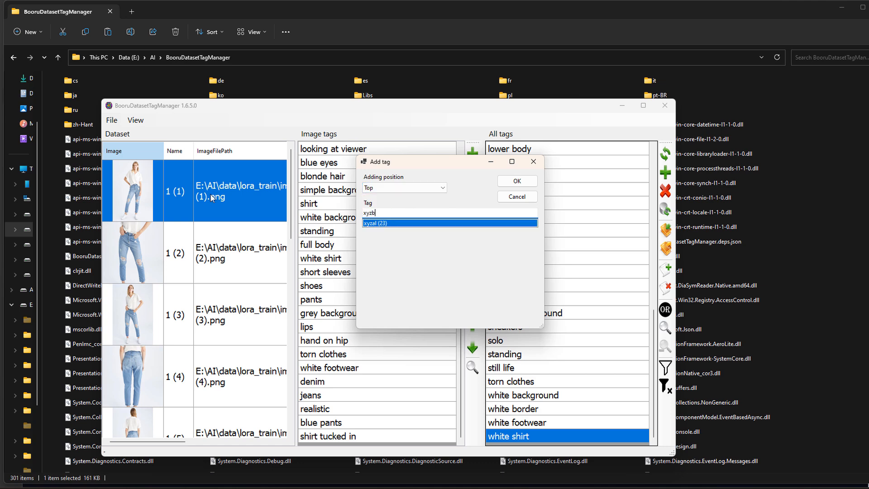
pyautogui.write('luejeans')
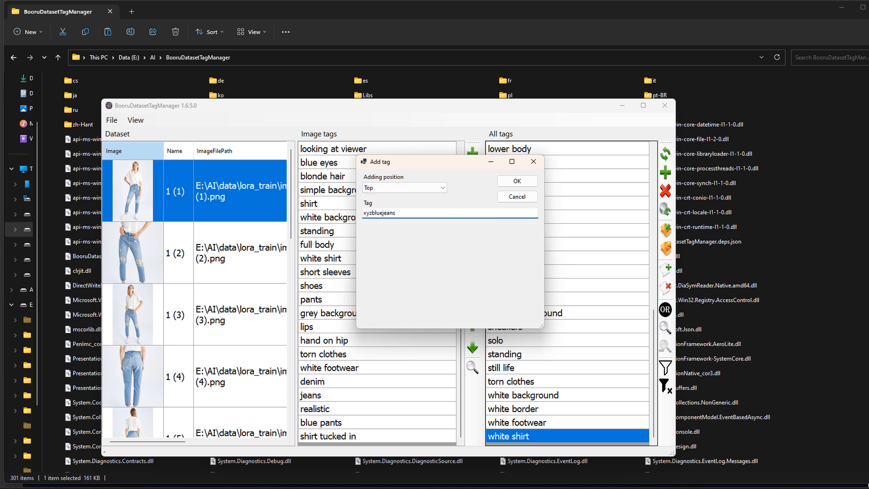
pyautogui.click(508, 181)
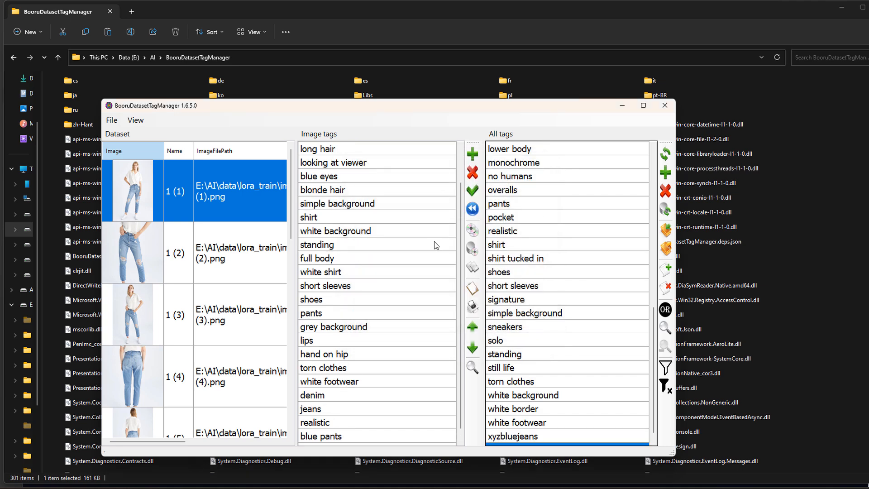
pyautogui.click(218, 252)
pyautogui.click(472, 282)
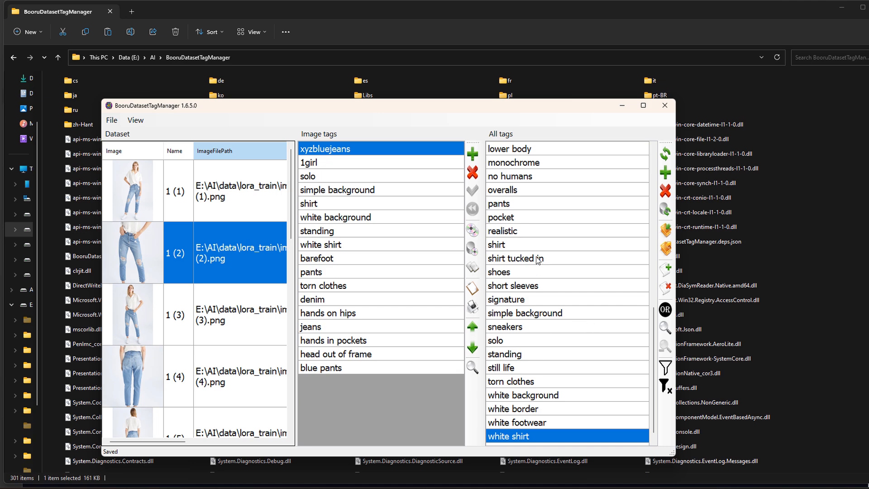
# Step: Remove the pants tag from all images in the jeans dataset
pyautogui.click(543, 215)
pyautogui.click(539, 206)
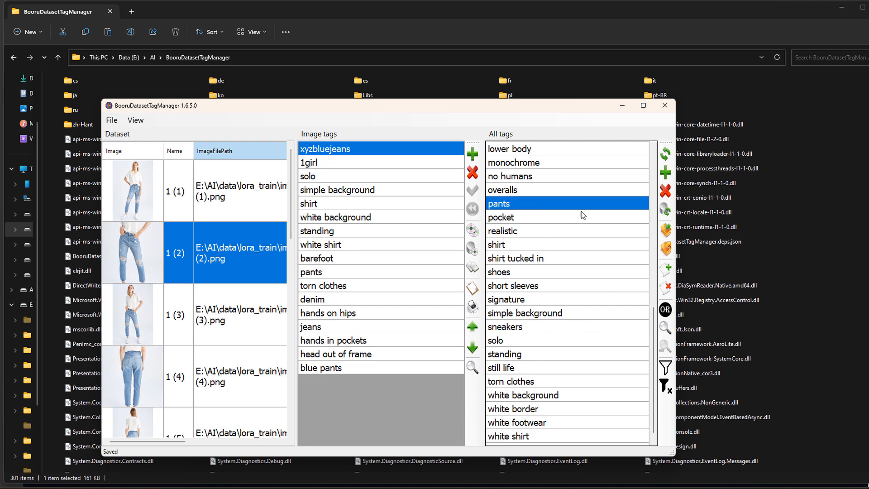
pyautogui.click(666, 192)
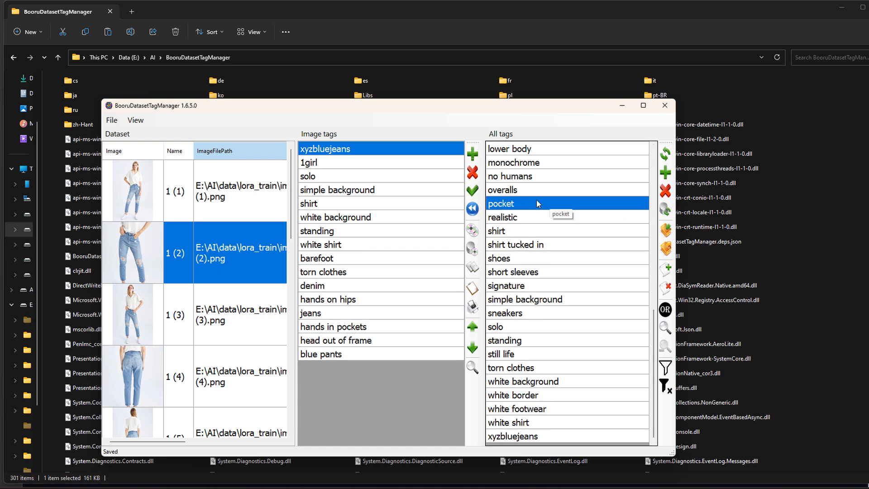
# Step: Remove the jeans tag from all images in the jeans dataset and save all changes
pyautogui.write('j')
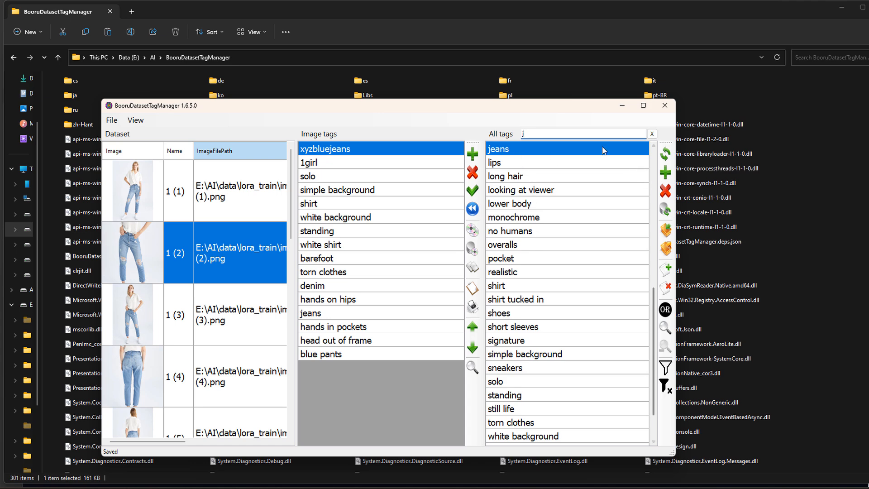
pyautogui.click(666, 192)
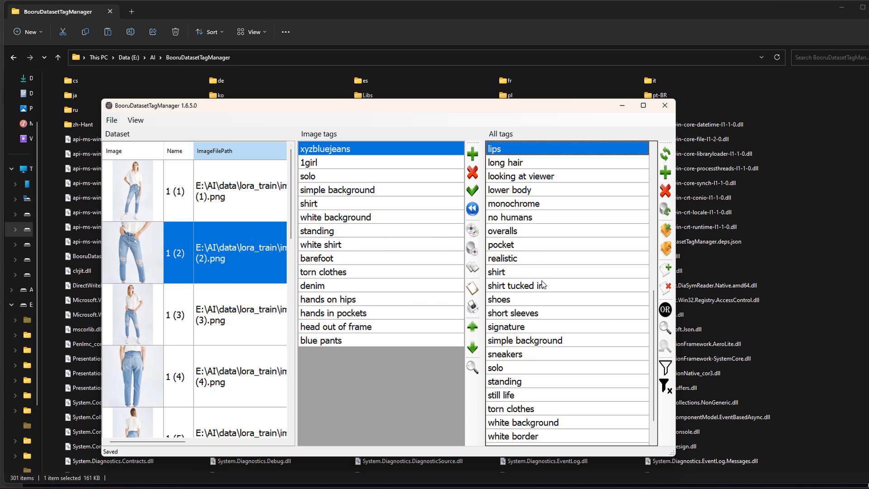
pyautogui.click(127, 122)
pyautogui.click(111, 119)
pyautogui.click(131, 142)
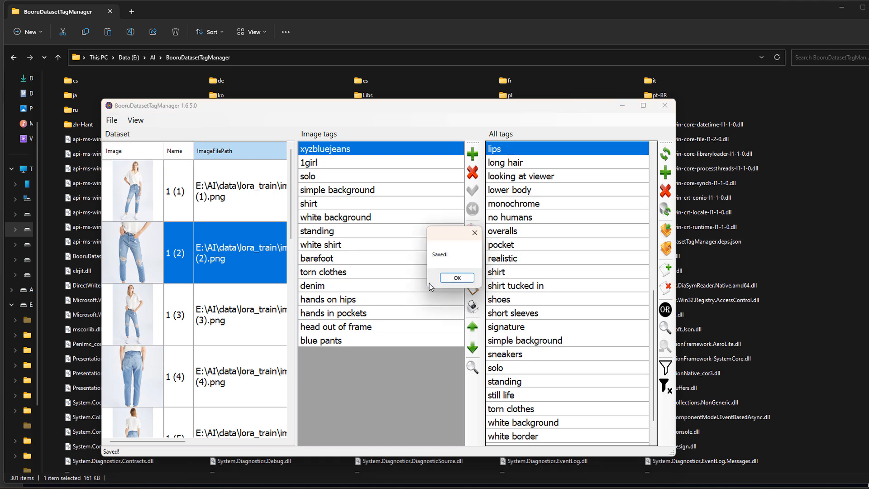
pyautogui.click(455, 284)
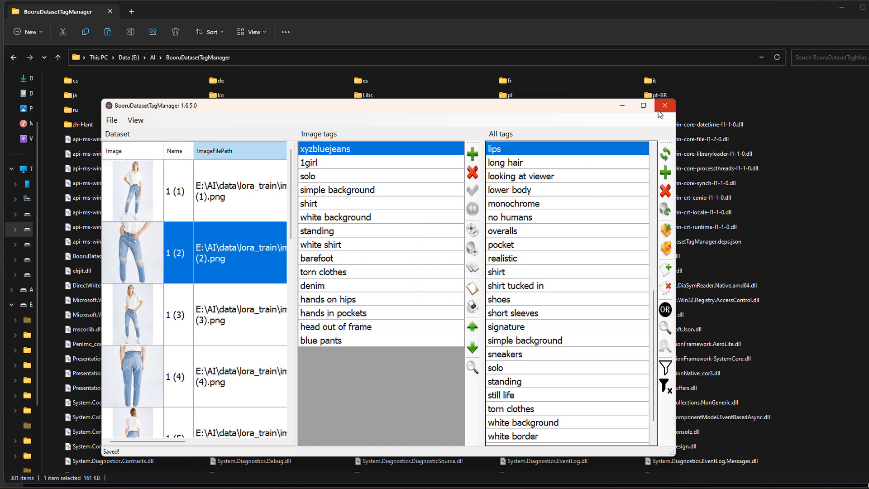
# Step: Restart BooruDatasetTagManager.exe and load the img/10_xyzbluedress dataset folder
pyautogui.click(663, 106)
pyautogui.doubleClick(296, 257)
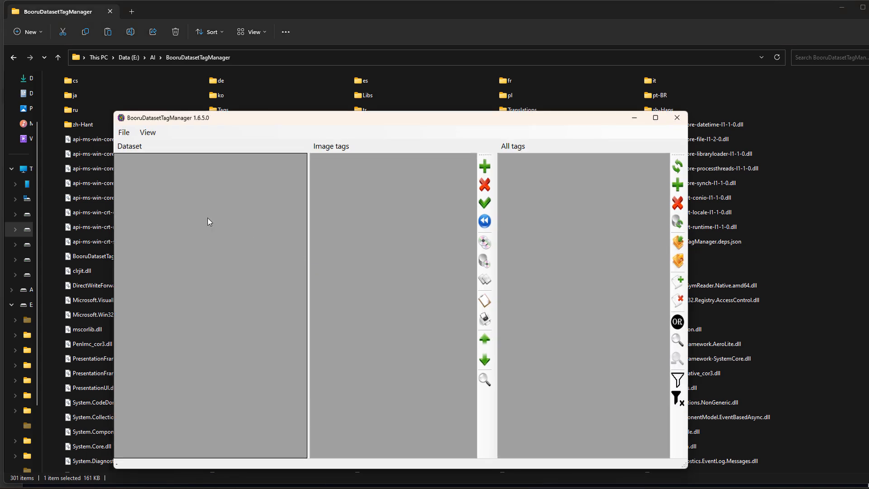
pyautogui.click(124, 132)
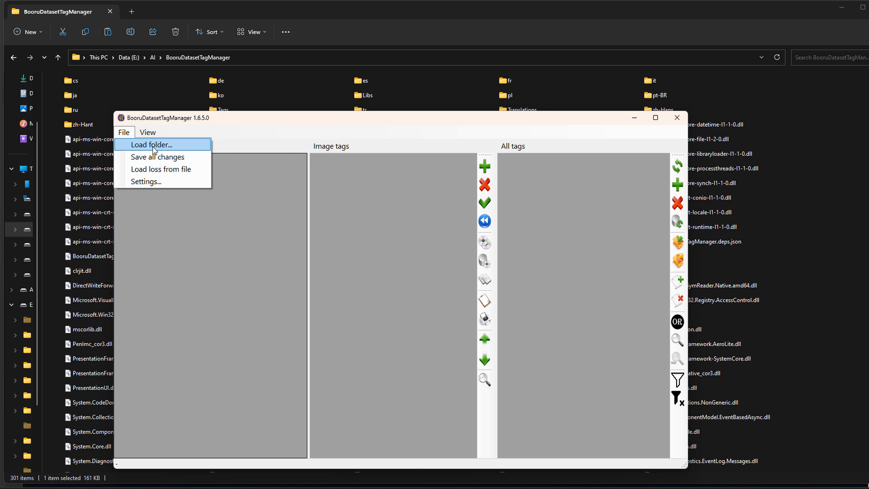
pyautogui.click(153, 145)
pyautogui.click(226, 27)
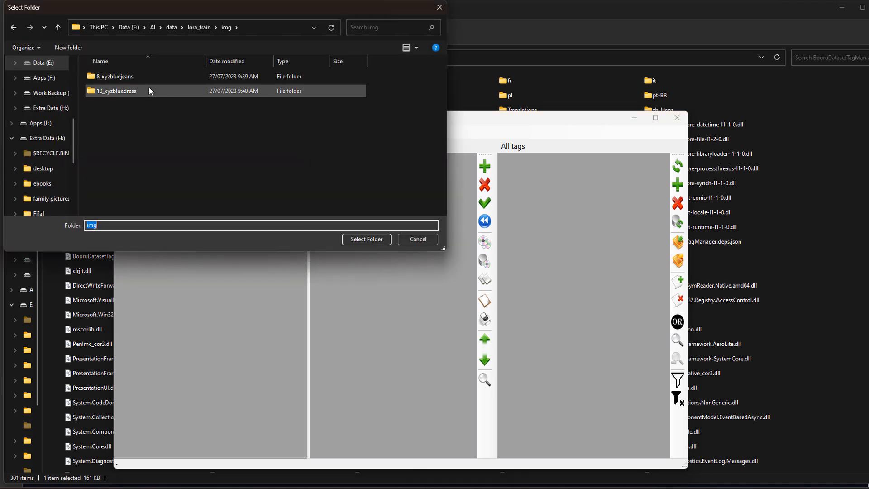
pyautogui.doubleClick(149, 88)
pyautogui.click(359, 240)
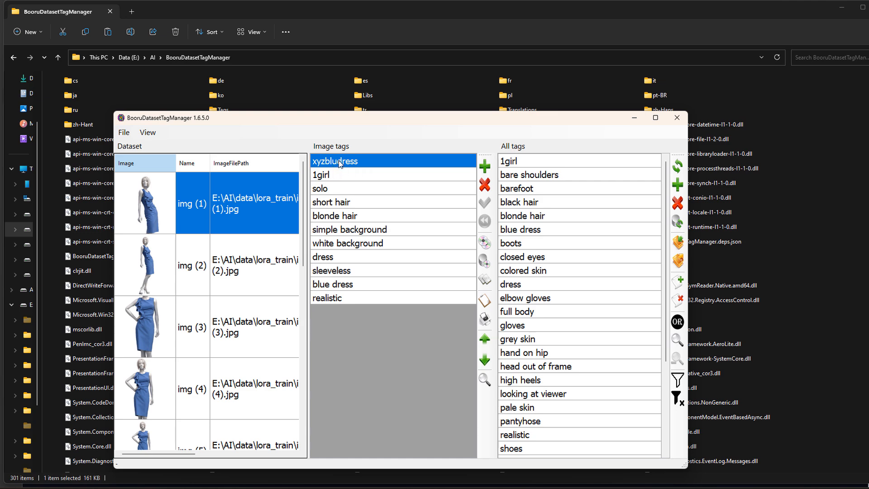
# Step: Replace the misspelled xyzbludress tag in all images with xyzbluedress, added at the Top position
pyautogui.click(553, 355)
pyautogui.scroll(-4, 561, 368)
pyautogui.click(546, 449)
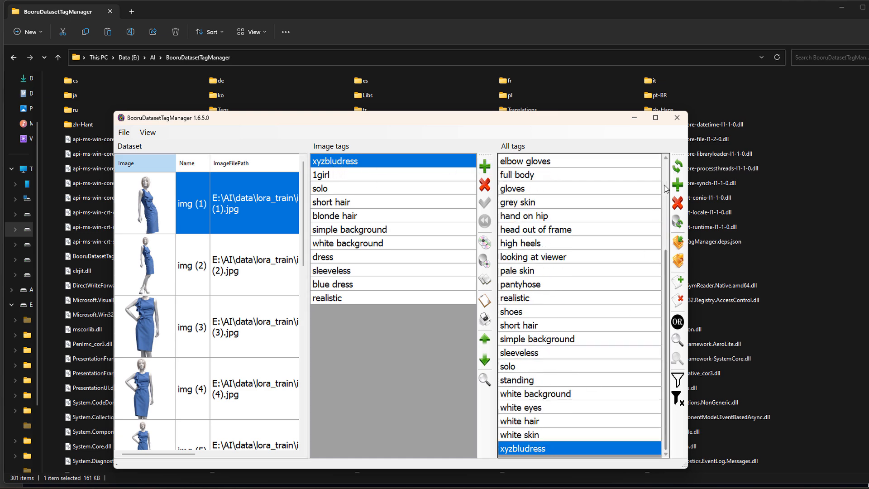
pyautogui.click(677, 203)
pyautogui.click(677, 185)
pyautogui.click(398, 188)
pyautogui.click(392, 198)
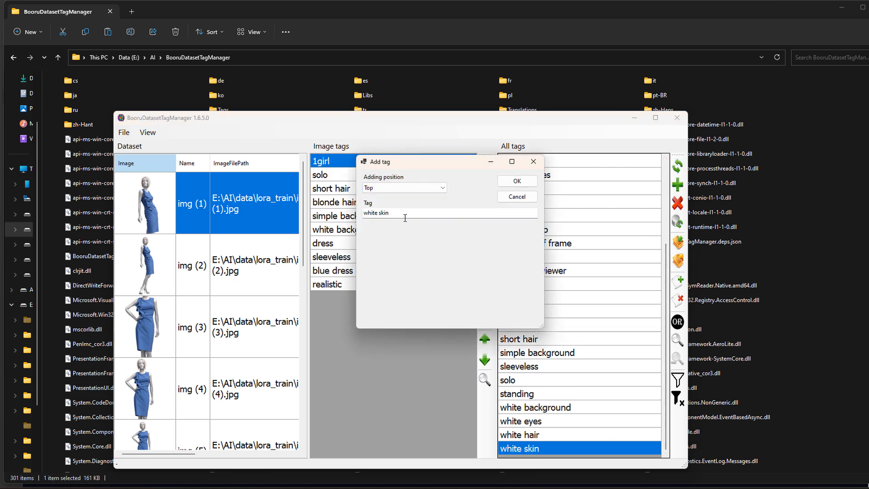
pyautogui.press('Tab')
pyautogui.write('xyzbluedress')
pyautogui.click(517, 181)
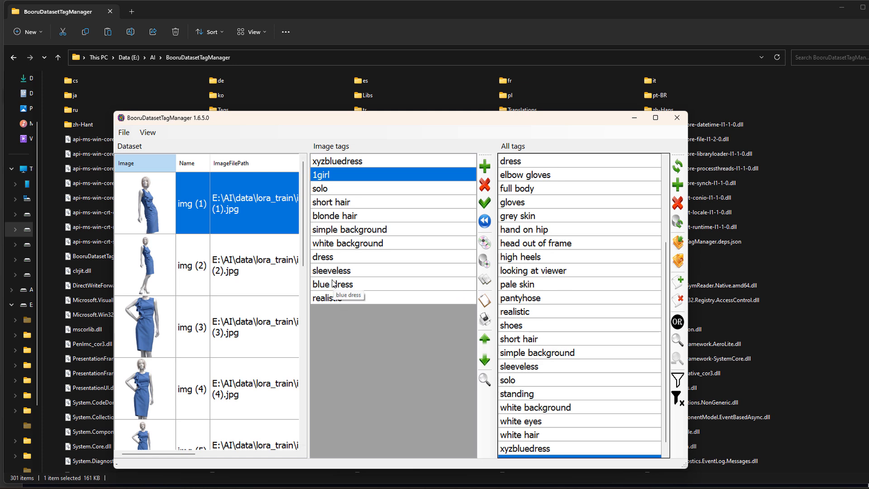
# Step: Remove the dress tag from all images in the dress dataset, save all changes and close the tag manager
pyautogui.click(566, 245)
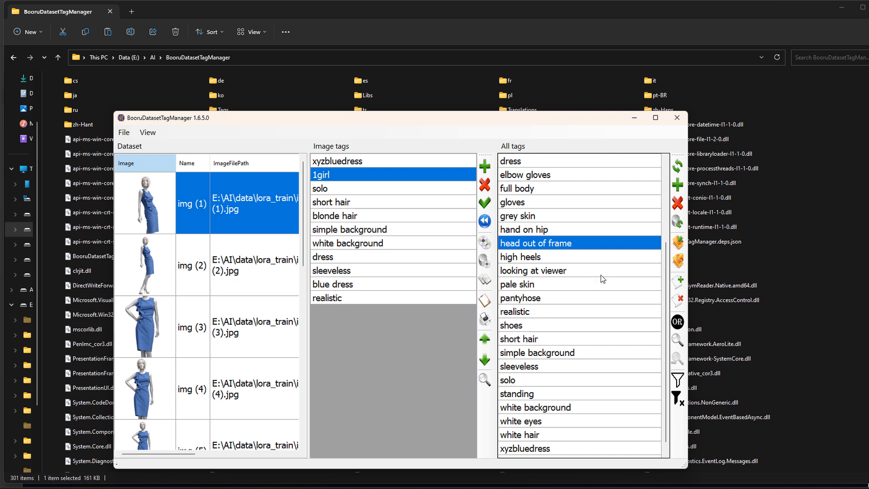
pyautogui.write('d')
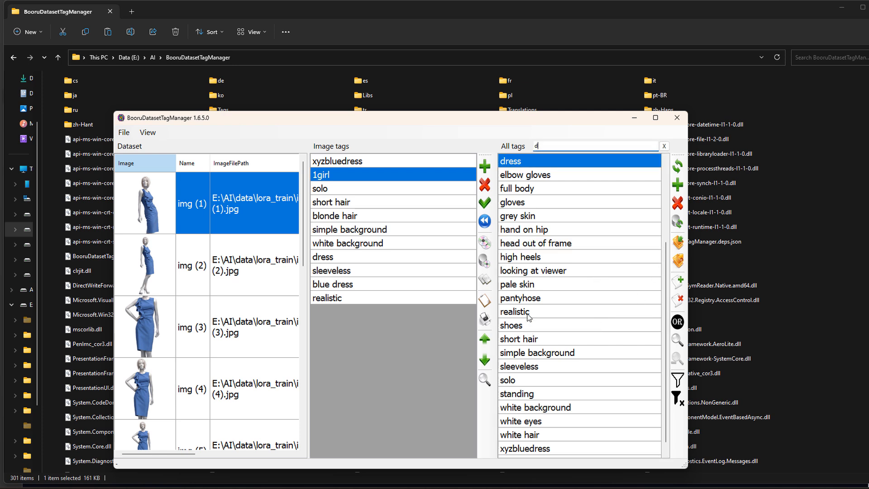
pyautogui.click(678, 203)
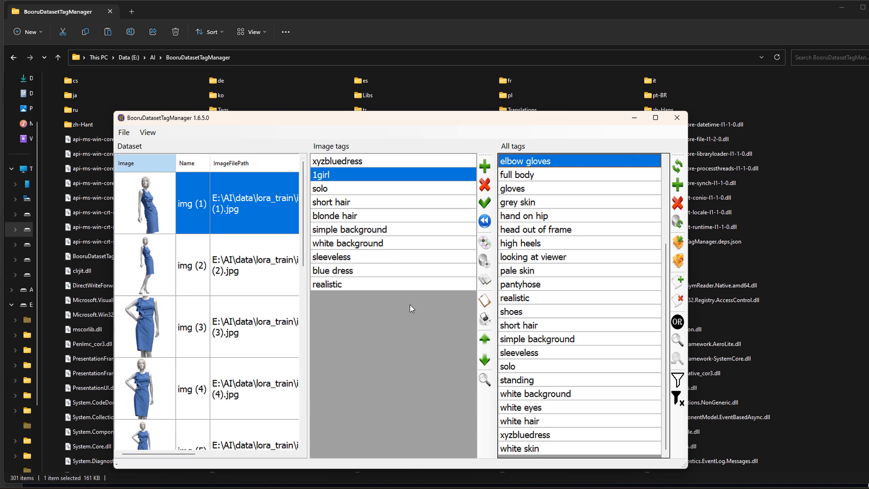
pyautogui.click(231, 274)
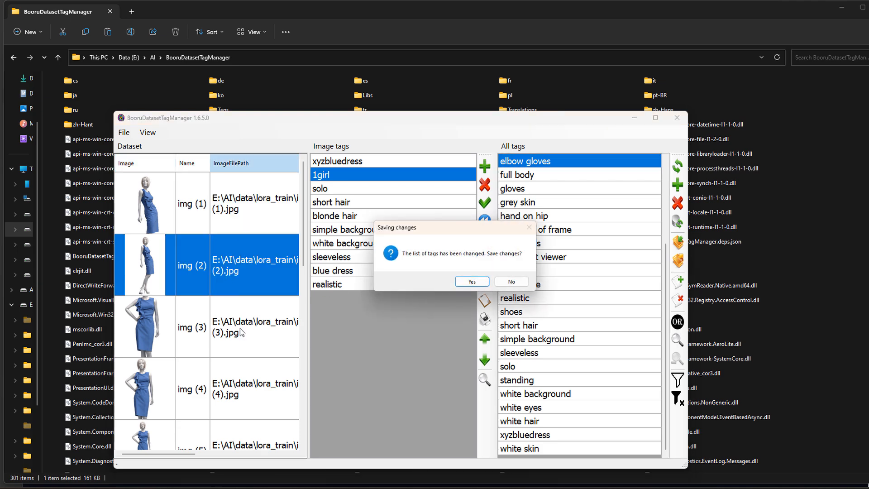
pyautogui.click(472, 283)
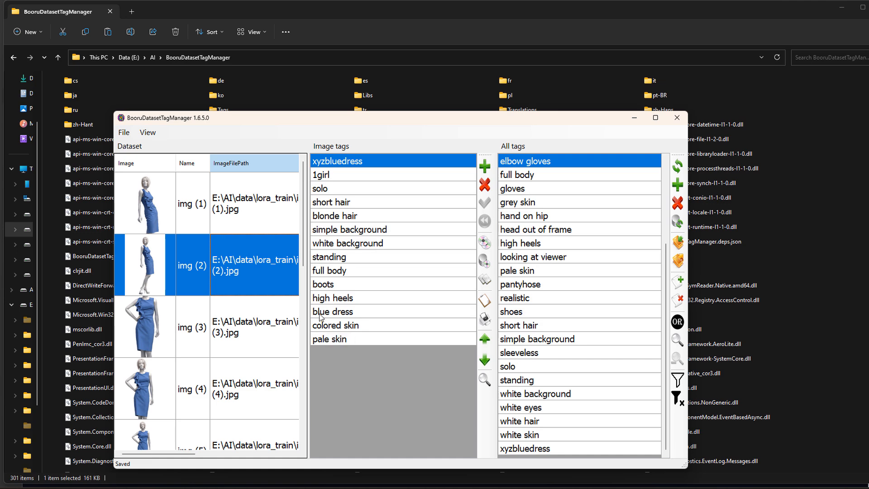
pyautogui.click(123, 132)
pyautogui.click(150, 155)
pyautogui.click(459, 276)
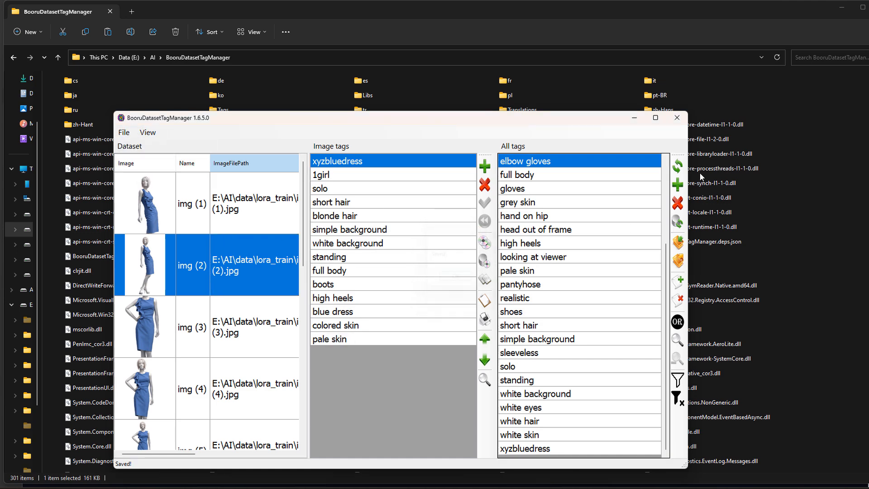
pyautogui.click(677, 118)
# Step: In the lora_train img/8_xyzbluejeans folder, compare the image 1 (1).png with its caption file 1 (1).txt
pyautogui.moveTo(679, 486)
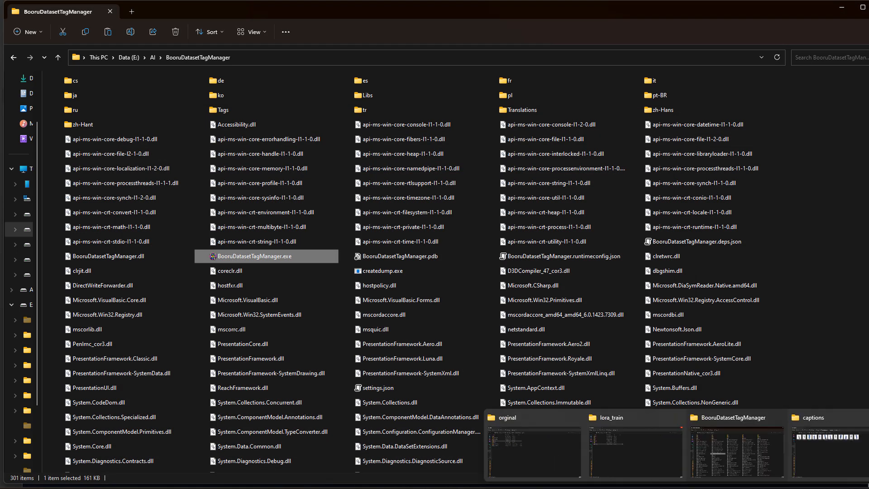
pyautogui.click(623, 438)
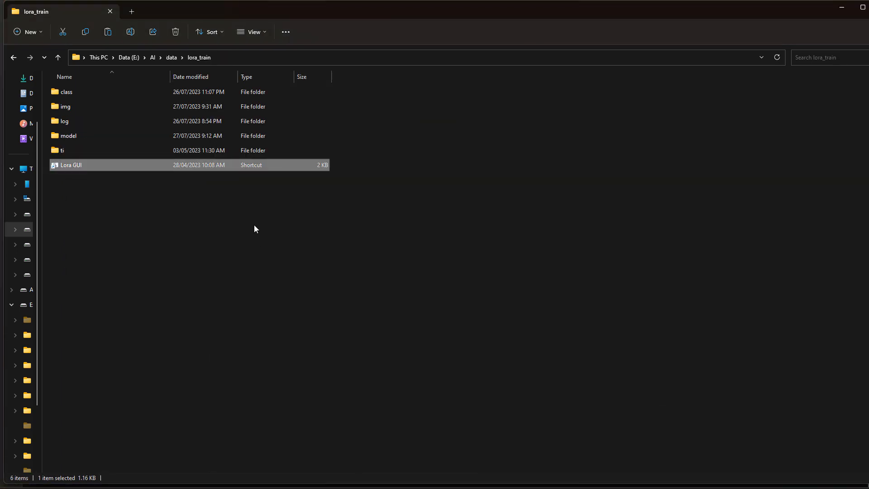
pyautogui.click(86, 106)
pyautogui.doubleClick(86, 106)
pyautogui.doubleClick(86, 105)
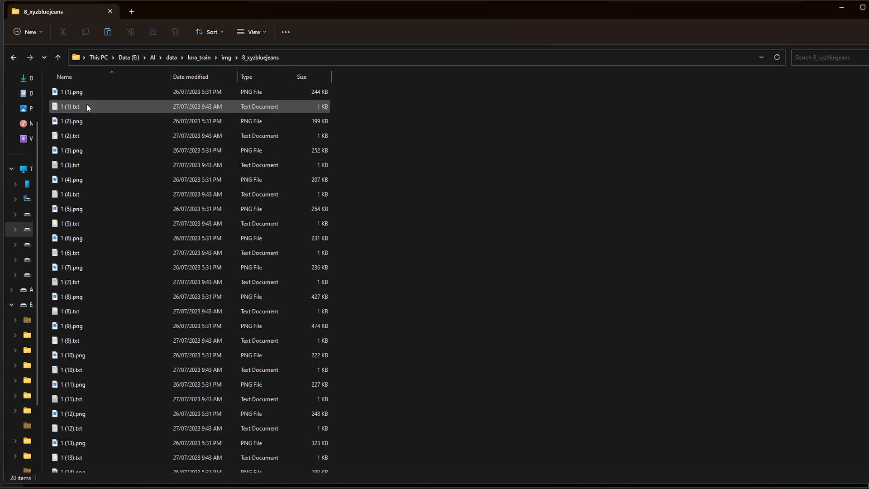
pyautogui.click(87, 105)
pyautogui.press('Up')
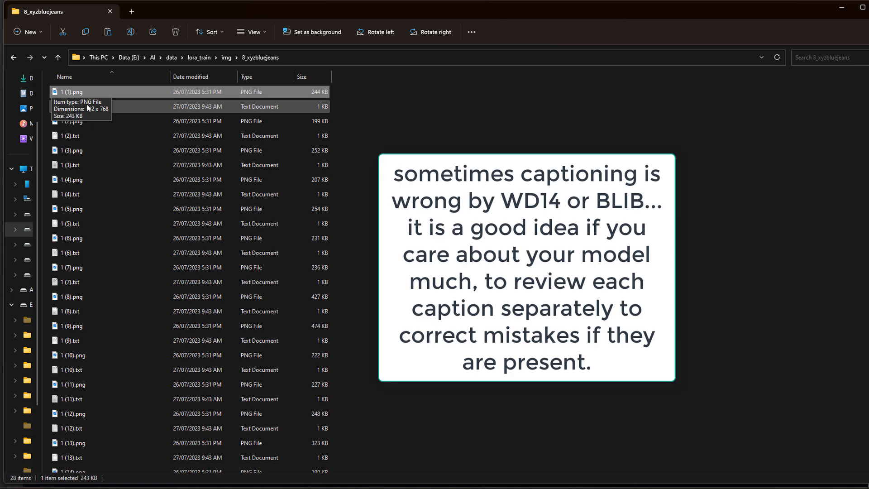
pyautogui.press('Return')
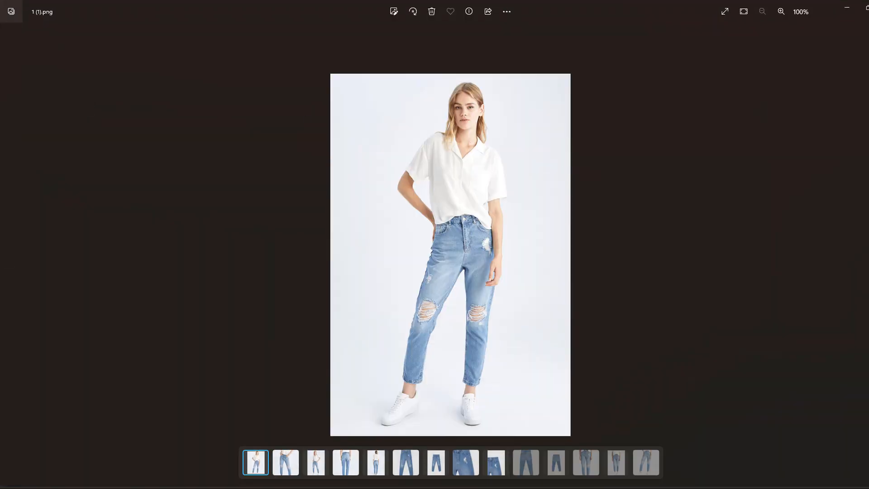
pyautogui.press('Escape')
pyautogui.doubleClick(171, 102)
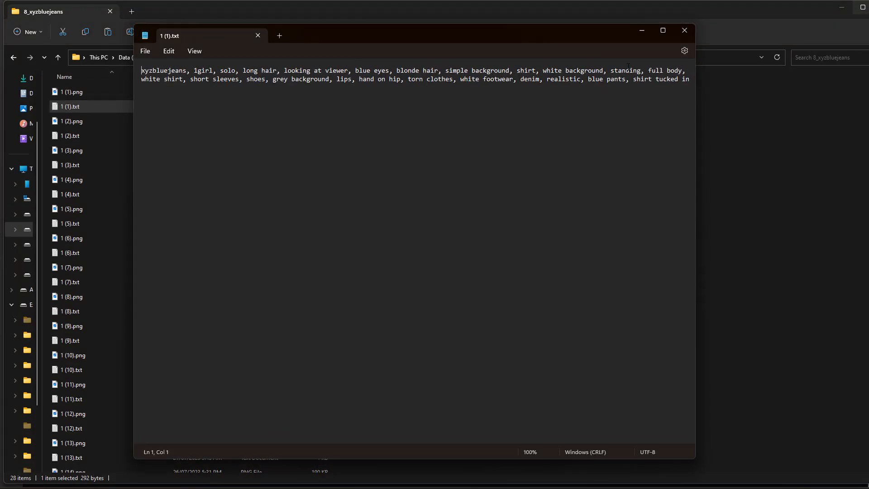
pyautogui.hotkey('ctrl', 'a')
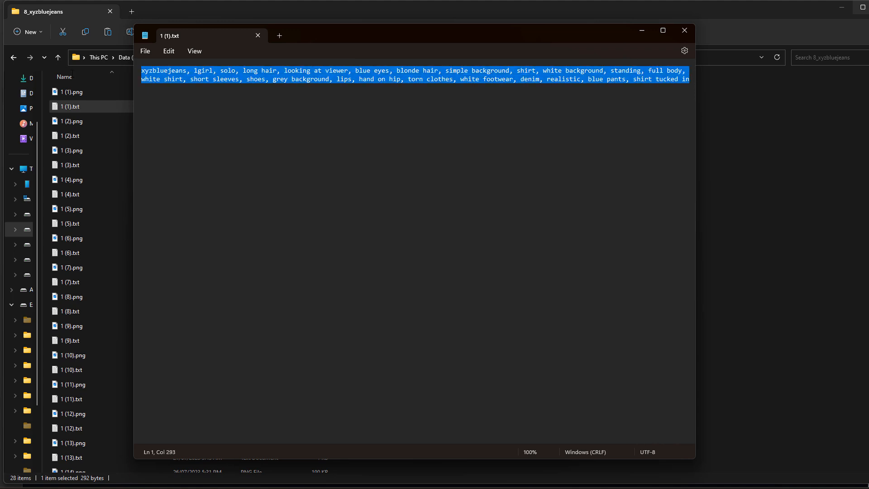
pyautogui.click(679, 32)
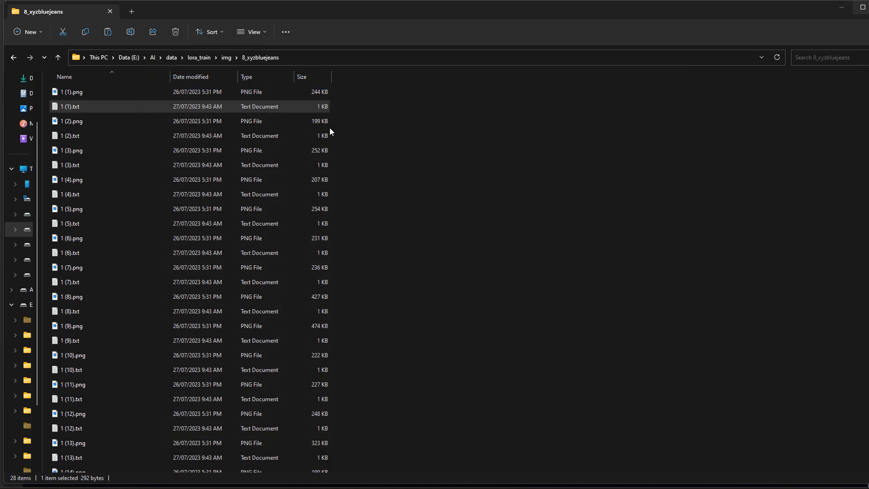
pyautogui.click(226, 57)
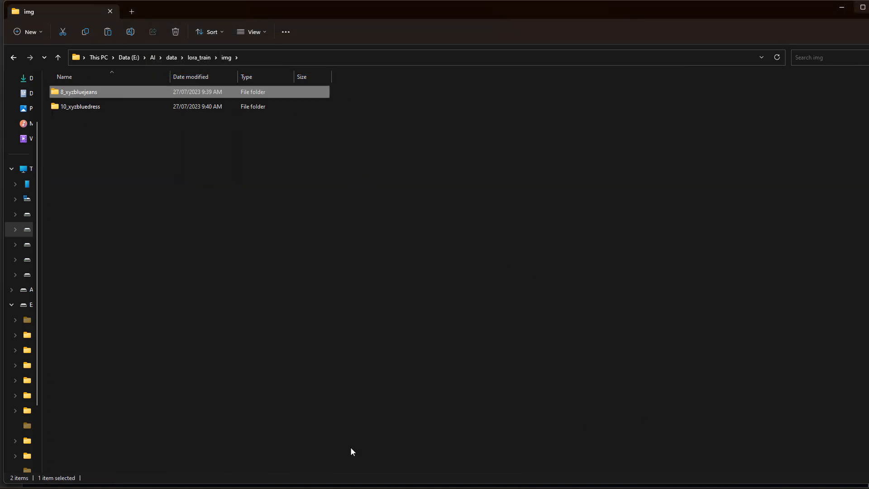
# Step: Switch to Kohya_ss GUI in the browser and open the LoRA training settings
pyautogui.moveTo(360, 482)
pyautogui.click(361, 459)
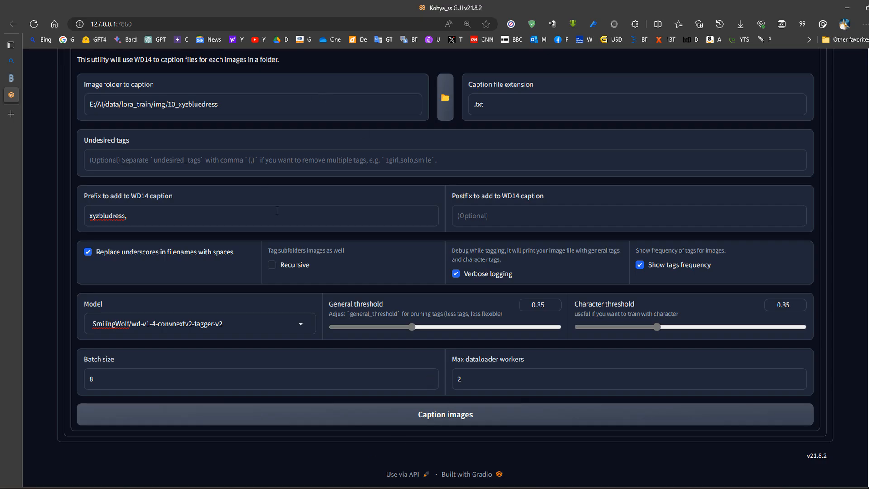
pyautogui.scroll(2, 266, 180)
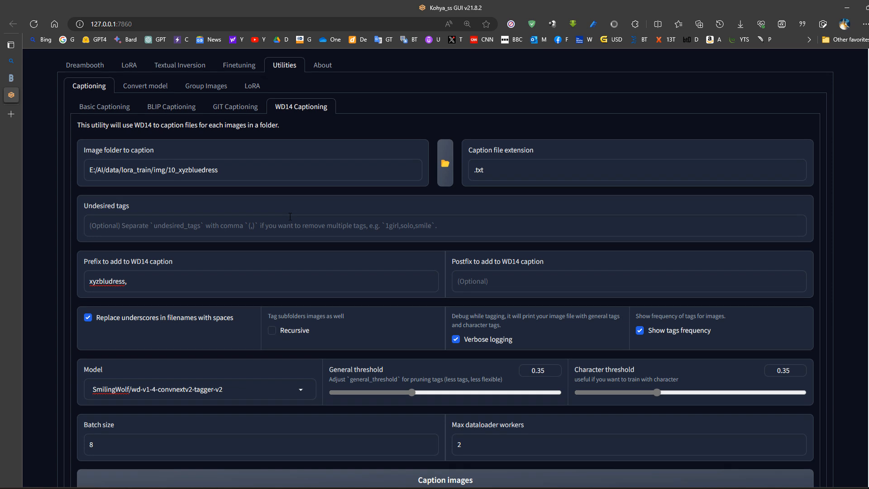
pyautogui.click(129, 66)
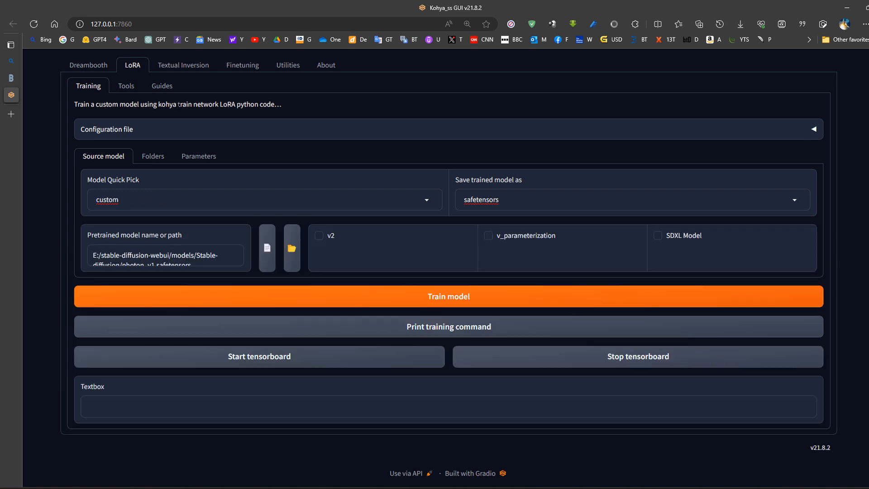
# Step: Open the configuration file xyzclothesv1reg_20230726-205307.json from the model folder and check the pretrained model path
pyautogui.click(111, 131)
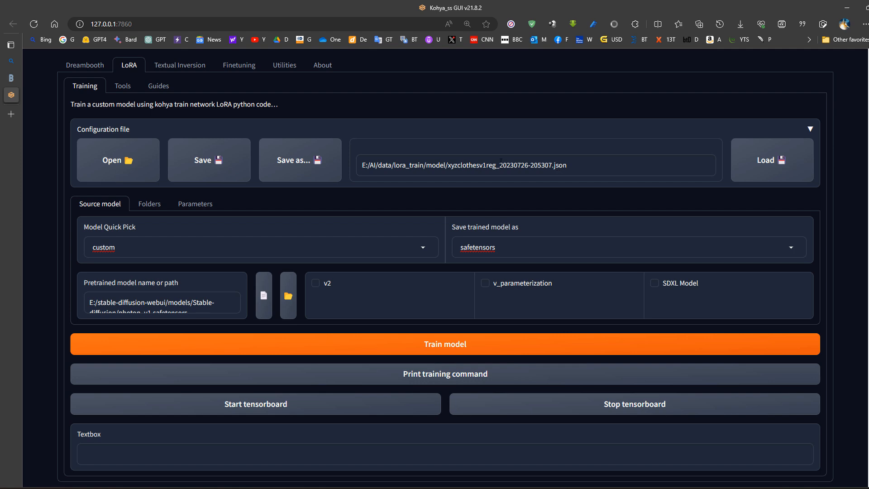
pyautogui.click(120, 165)
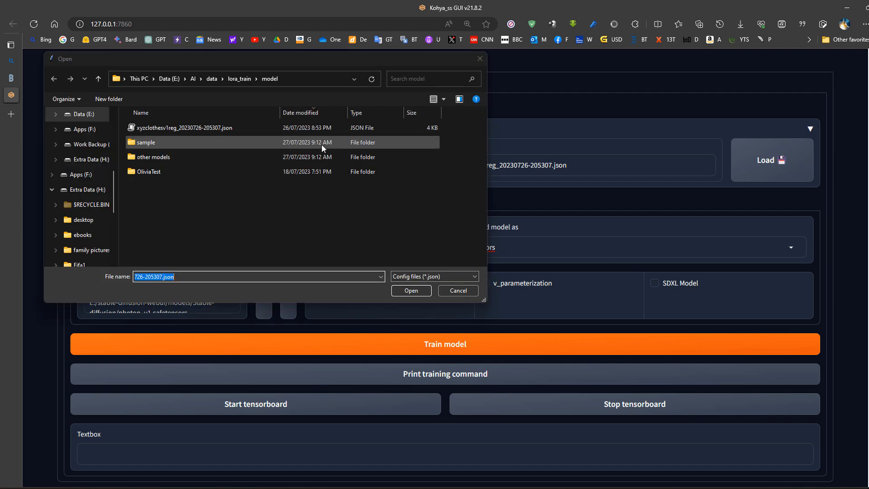
pyautogui.doubleClick(190, 128)
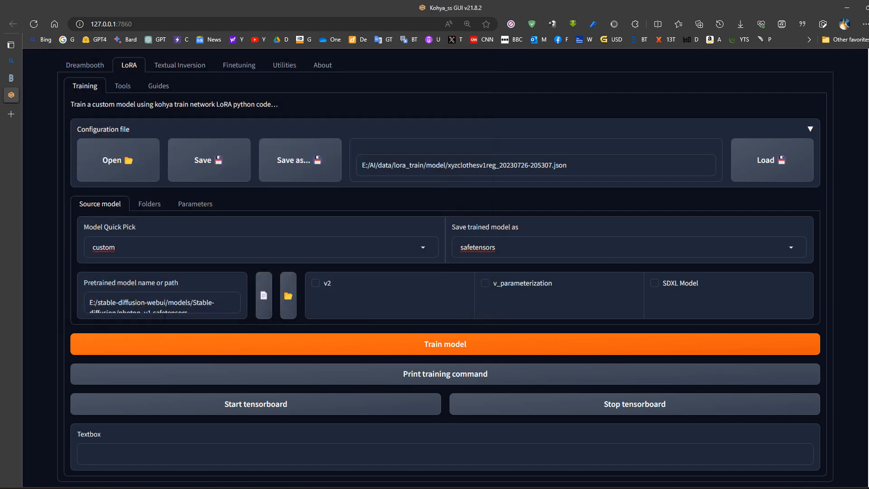
pyautogui.scroll(-1, 239, 269)
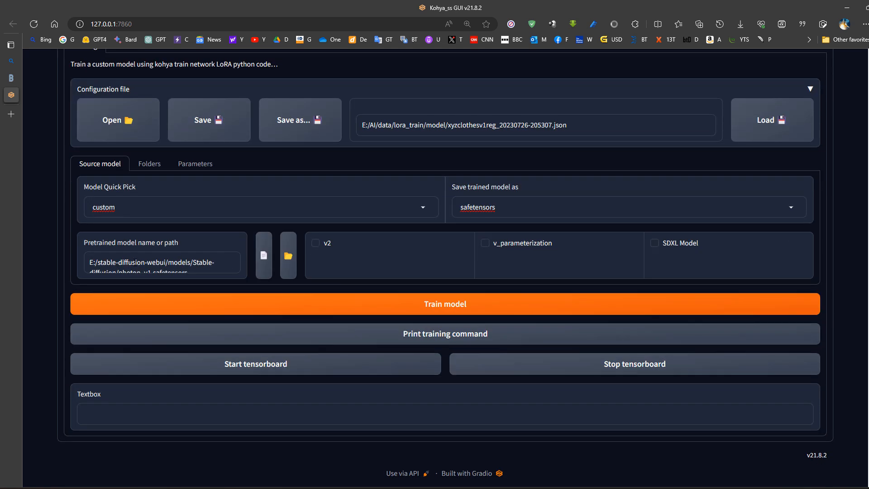
pyautogui.moveTo(219, 271); pyautogui.dragTo(120, 271)
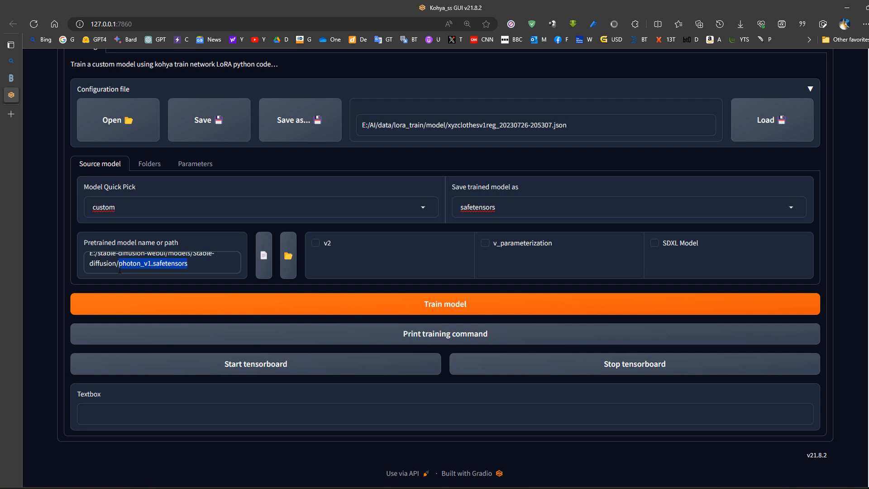
pyautogui.click(221, 266)
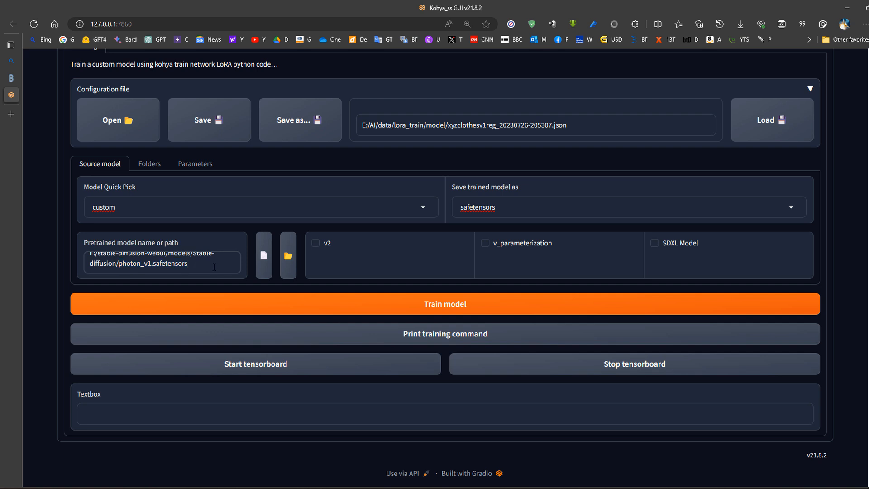
# Step: Check the pretrained model name, browse the checkpoint files in the Stable-diffusion models folder, and cancel without choosing another
pyautogui.doubleClick(138, 265)
pyautogui.moveTo(140, 267); pyautogui.dragTo(119, 267)
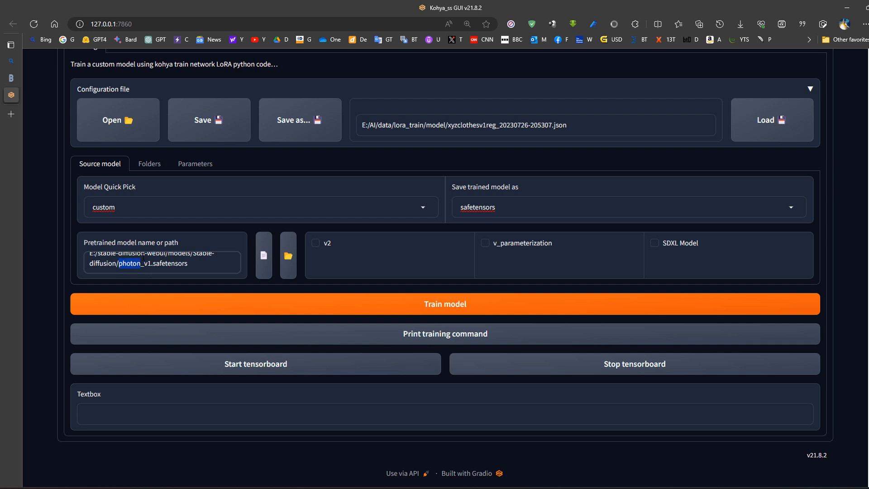
pyautogui.click(264, 255)
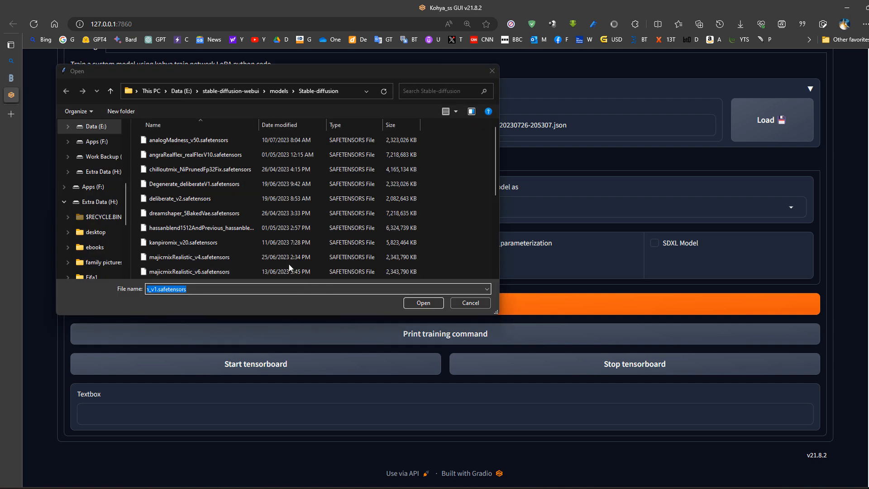
pyautogui.click(470, 303)
# Step: Open the training folder settings and clear the regularisation folder path
pyautogui.click(156, 167)
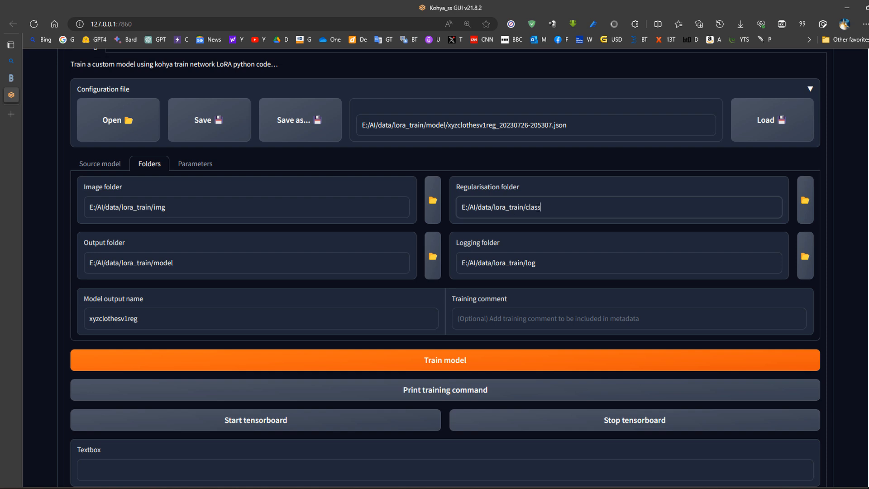
pyautogui.moveTo(566, 210); pyautogui.dragTo(447, 212)
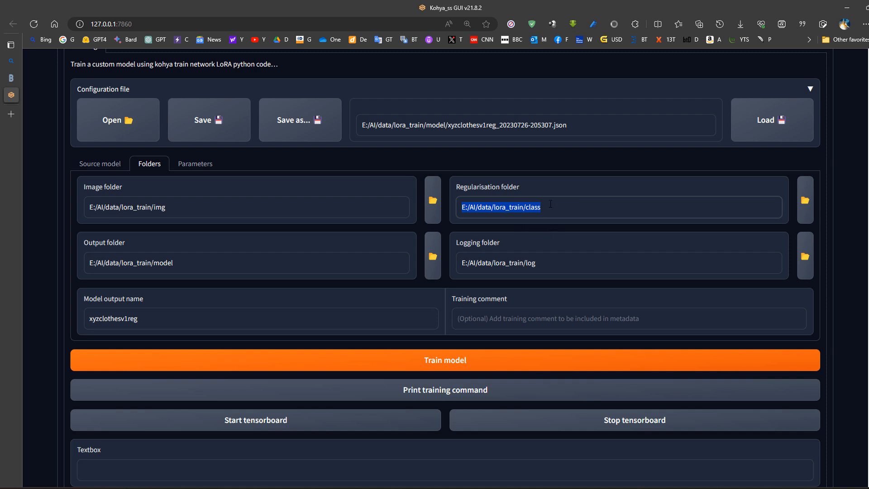
pyautogui.press('End')
pyautogui.hotkey('shift', 'Left')
pyautogui.hotkey('shift', 'Left')
pyautogui.hotkey('shift', 'Left')
pyautogui.hotkey('shift', 'Left')
pyautogui.hotkey('shift', 'Left')
pyautogui.moveTo(560, 207); pyautogui.dragTo(527, 209)
pyautogui.click(557, 207)
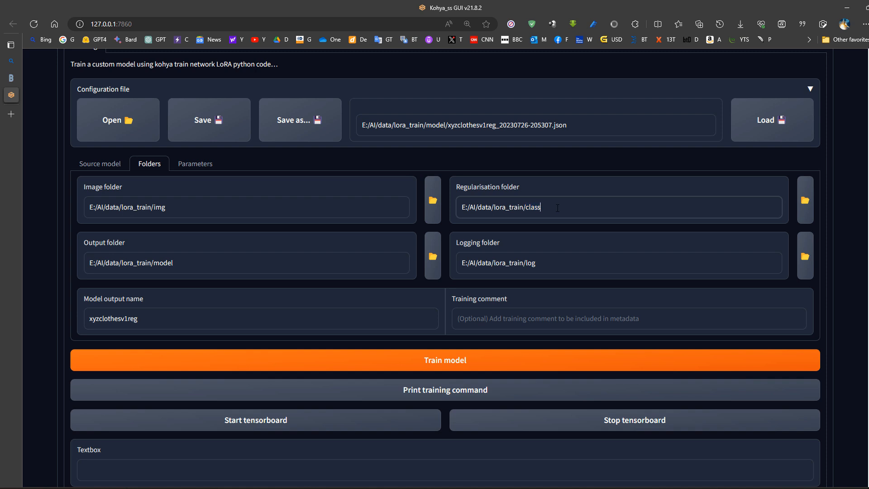
pyautogui.hotkey('ctrl', 'a')
pyautogui.press('BackSpace')
# Step: Set the model output name to xyzclothesv1
pyautogui.click(197, 322)
pyautogui.press('BackSpace')
pyautogui.press('BackSpace')
pyautogui.press('BackSpace')
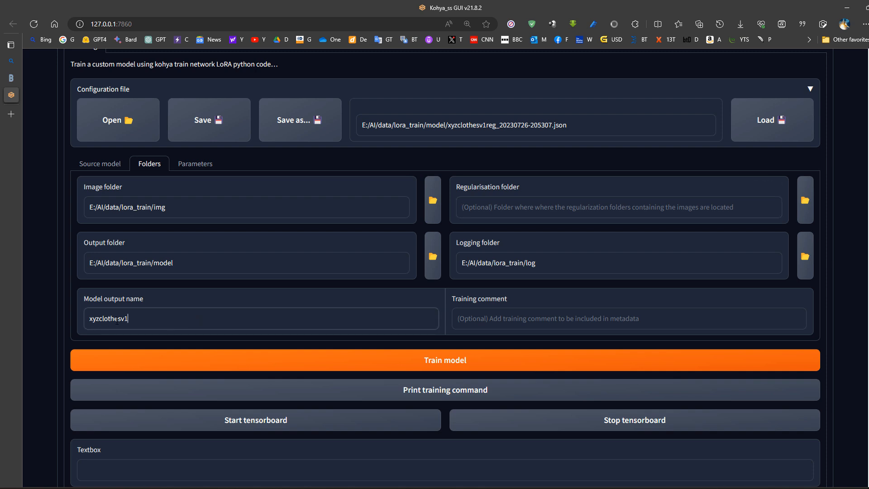
pyautogui.moveTo(121, 322); pyautogui.dragTo(60, 324)
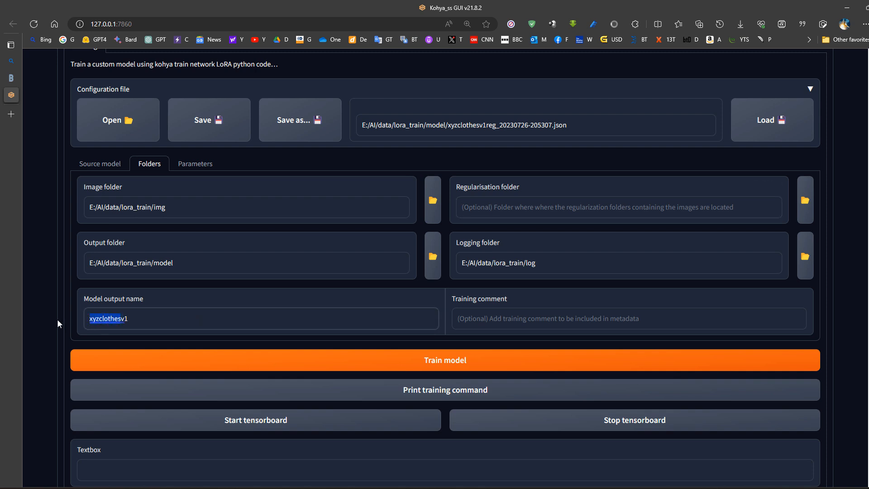
pyautogui.click(141, 321)
pyautogui.moveTo(121, 319); pyautogui.dragTo(54, 319)
pyautogui.click(156, 322)
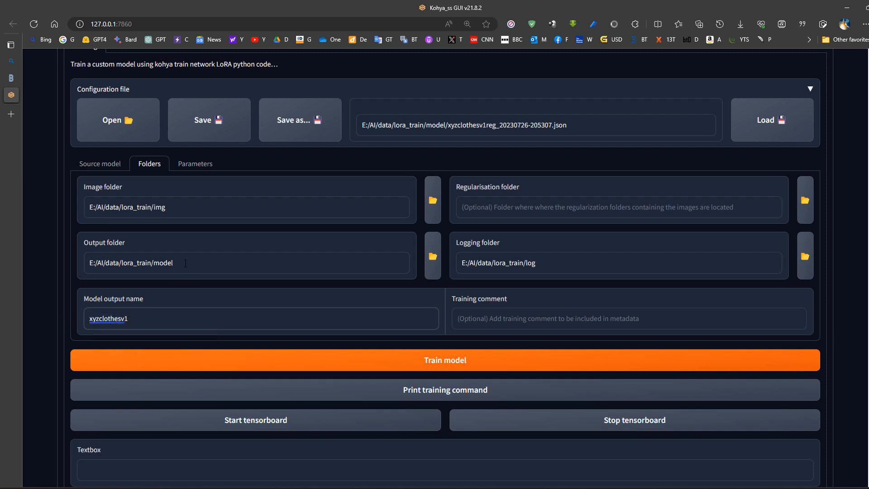
# Step: Open the training parameters and set the LoRA type to LyCORIS/LoCon
pyautogui.click(204, 167)
pyautogui.click(406, 262)
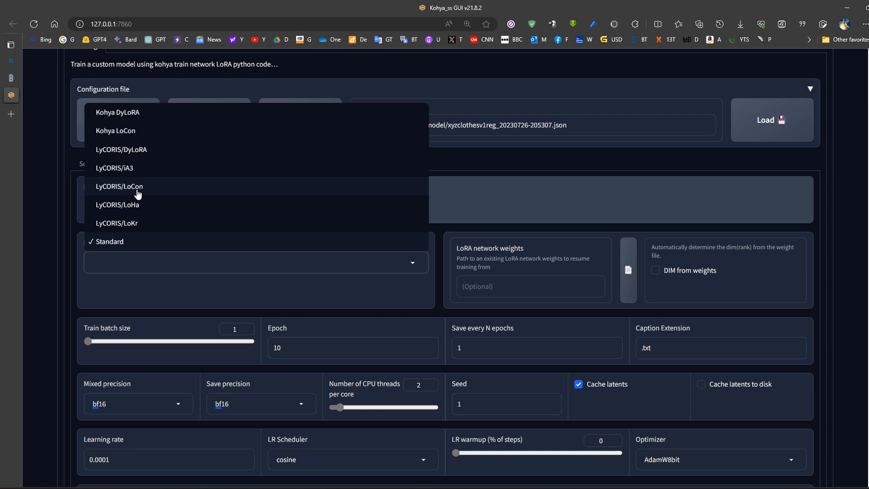
pyautogui.click(390, 296)
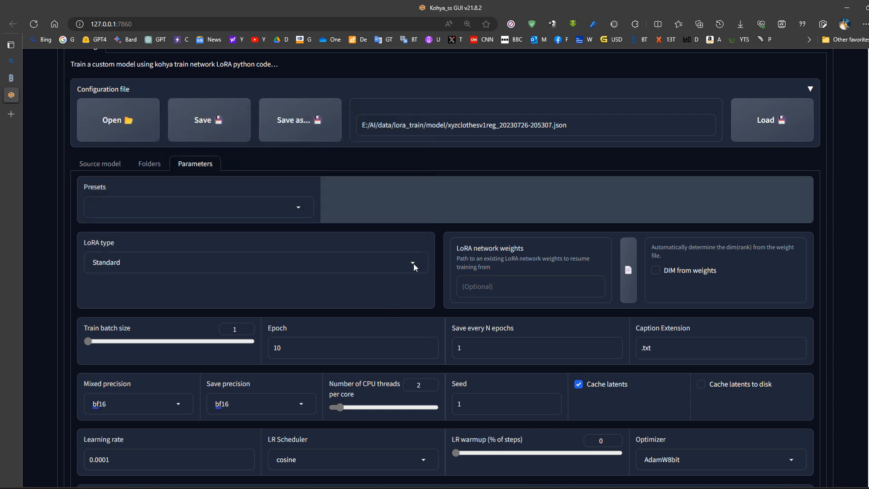
pyautogui.click(414, 263)
pyautogui.click(141, 188)
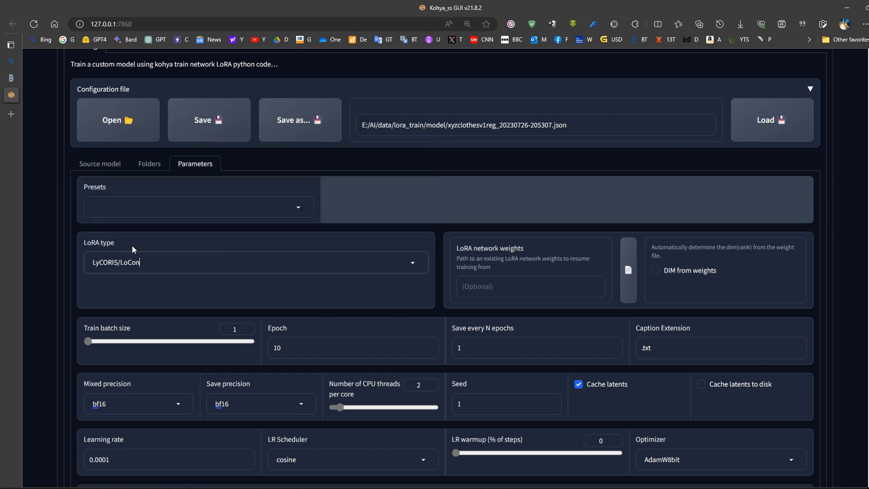
# Step: Examine the network rank, network alpha, convolution rank and convolution alpha settings for the LoCon type
pyautogui.scroll(-10, 374, 355)
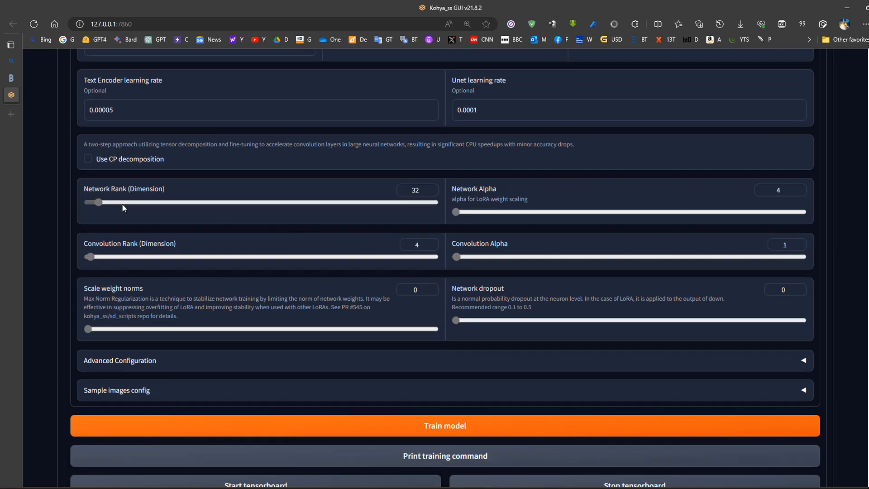
pyautogui.doubleClick(415, 190)
pyautogui.click(770, 190)
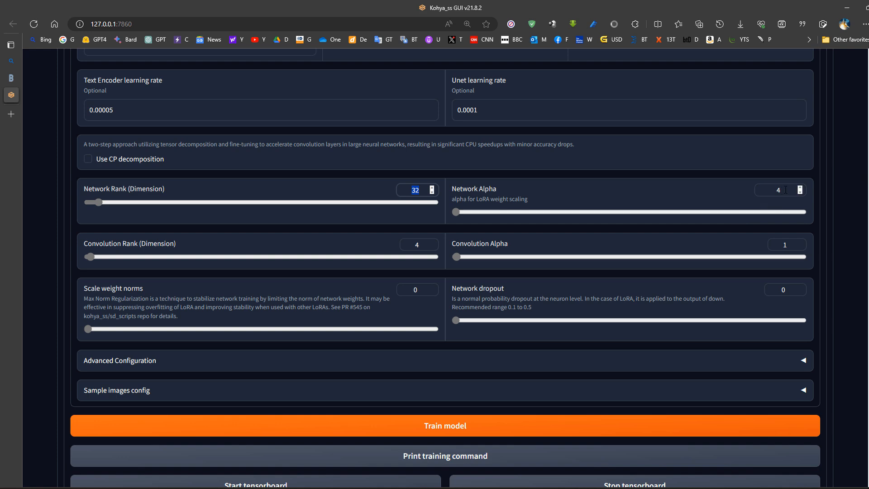
pyautogui.doubleClick(416, 245)
pyautogui.click(787, 244)
# Step: Change the LoRA type back to Standard
pyautogui.scroll(20, 485, 308)
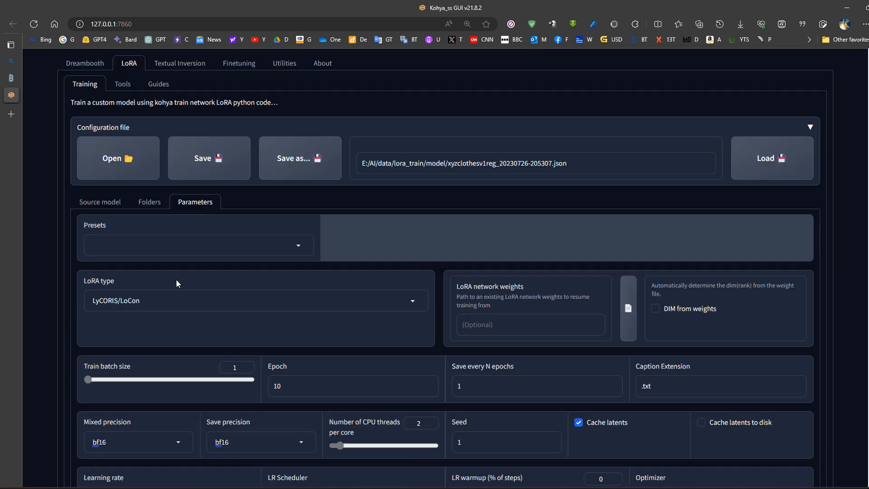
pyautogui.click(157, 297)
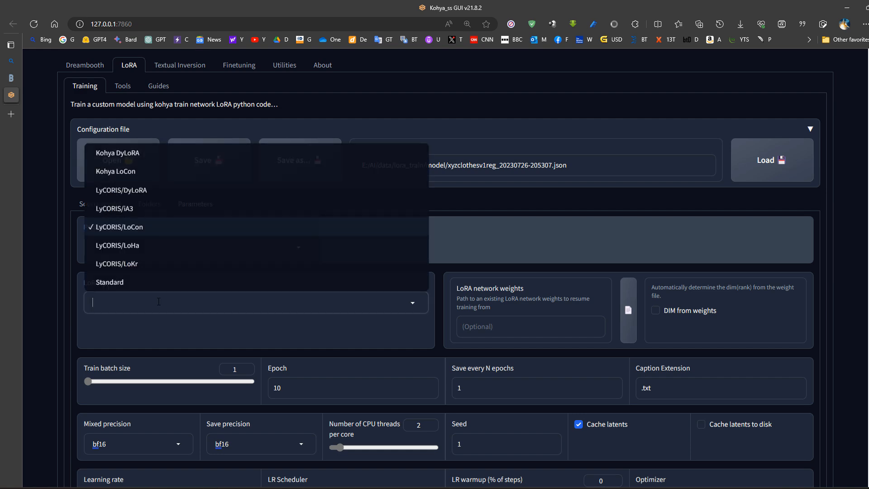
pyautogui.click(133, 281)
# Step: Set the network rank to 128 and the network alpha to 32
pyautogui.scroll(-13, 471, 365)
pyautogui.scroll(4, 425, 285)
pyautogui.moveTo(424, 285); pyautogui.dragTo(357, 285)
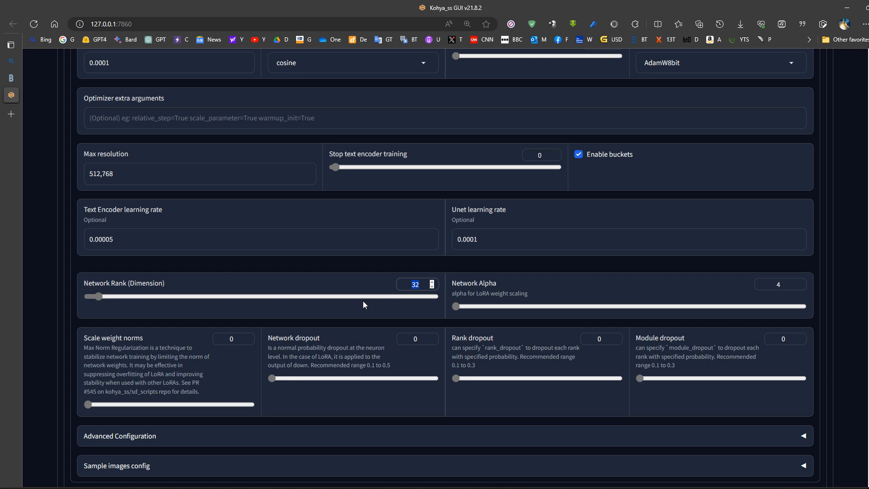
pyautogui.write('128')
pyautogui.doubleClick(785, 285)
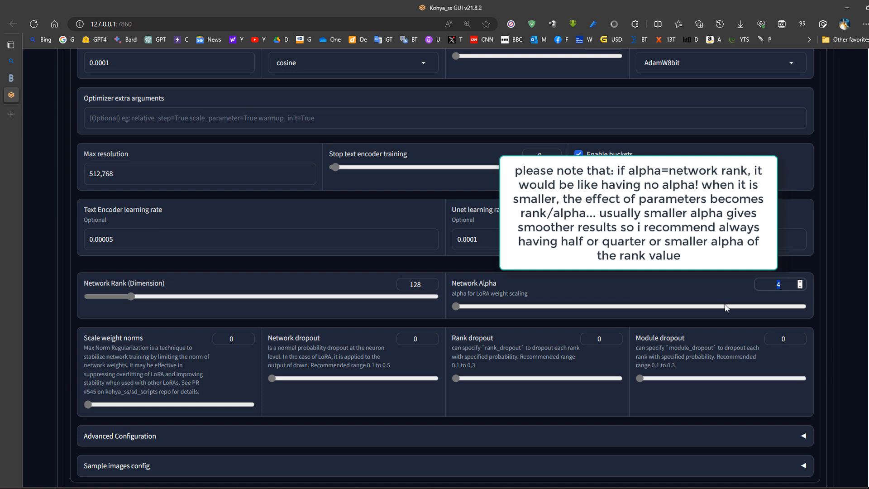
pyautogui.write('64')
pyautogui.press('BackSpace')
pyautogui.press('BackSpace')
pyautogui.write('32')
pyautogui.hotkey('ctrl', 'a')
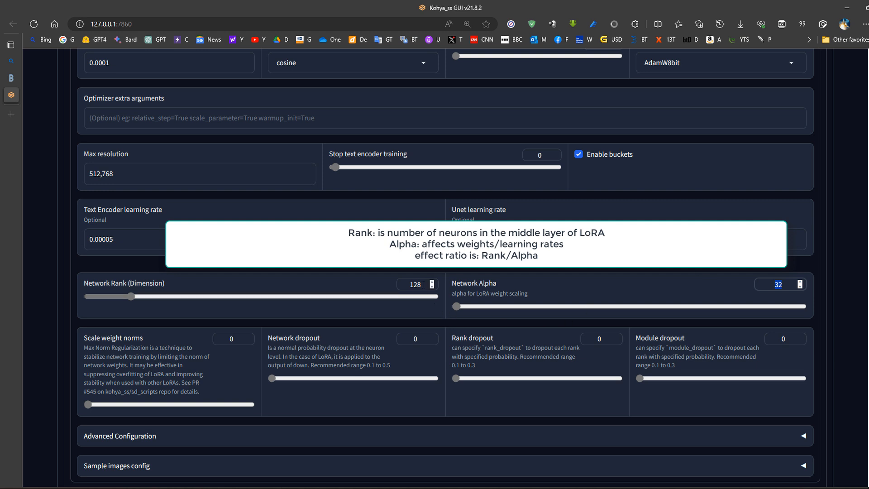
# Step: Set the network rank to 32 and the network alpha to 4
pyautogui.moveTo(423, 284); pyautogui.dragTo(386, 285)
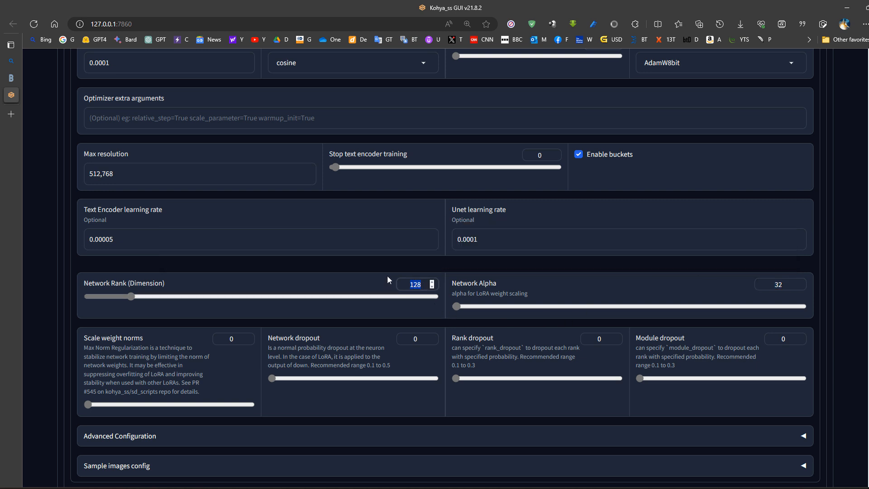
pyautogui.write('32')
pyautogui.moveTo(787, 284); pyautogui.dragTo(755, 284)
pyautogui.press('BackSpace')
pyautogui.write('4')
pyautogui.moveTo(413, 286); pyautogui.dragTo(379, 279)
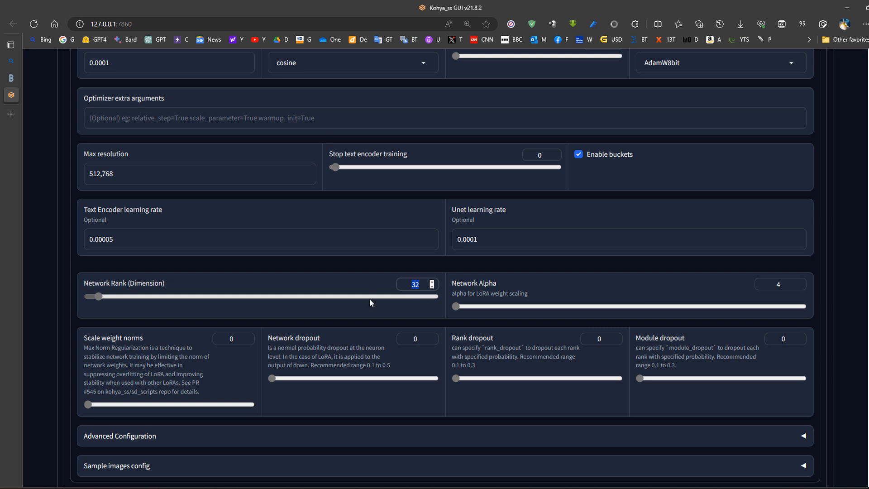
# Step: Check the train batch size and set the number of epochs to 9
pyautogui.scroll(1, 415, 298)
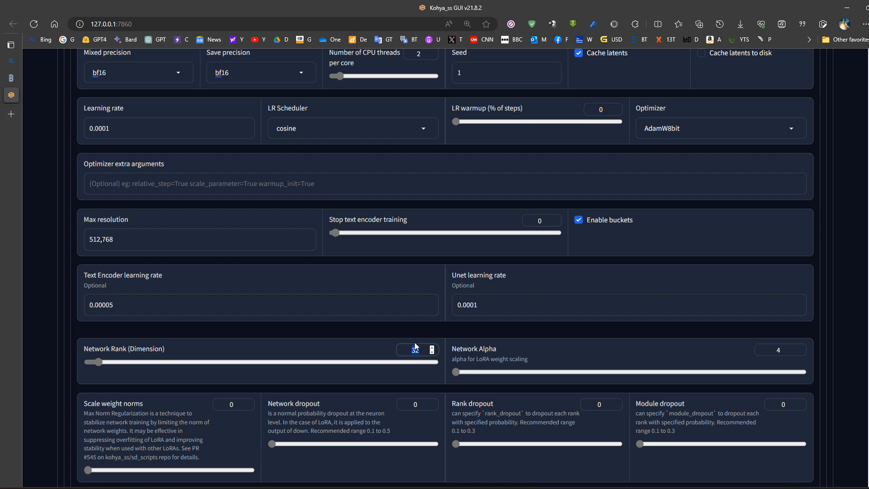
pyautogui.scroll(6, 414, 341)
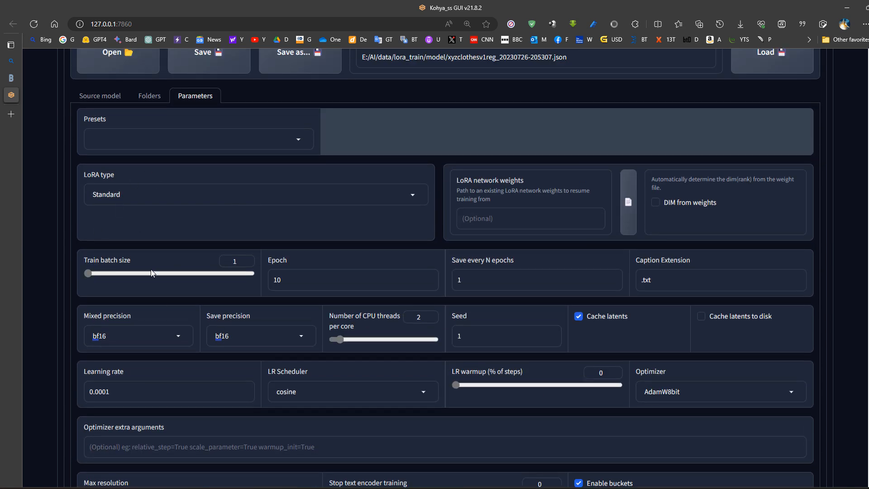
pyautogui.moveTo(241, 262); pyautogui.dragTo(200, 268)
pyautogui.click(235, 261)
pyautogui.moveTo(243, 262); pyautogui.dragTo(215, 271)
pyautogui.click(242, 262)
pyautogui.press('Tab')
pyautogui.press('Tab')
pyautogui.write('9')
# Step: Review the save frequency in epochs and the seed in the training parameters
pyautogui.scroll(-1, 346, 287)
pyautogui.doubleClick(481, 212)
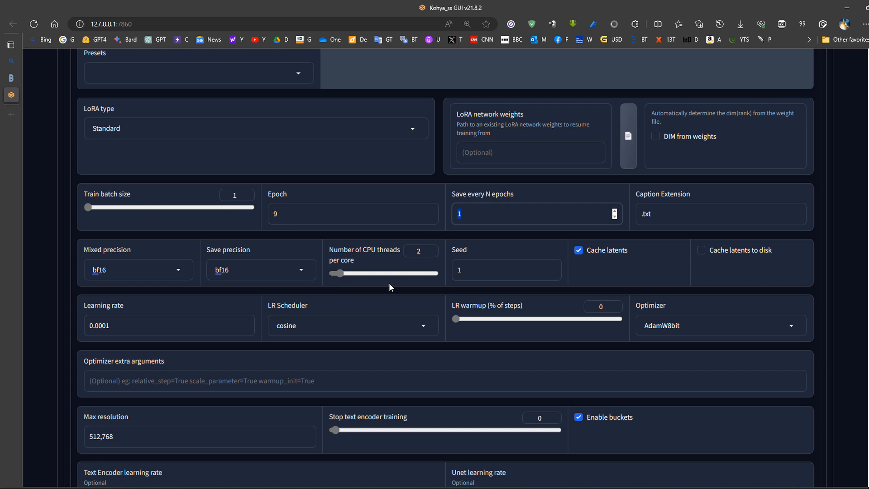
pyautogui.doubleClick(469, 276)
pyautogui.click(480, 268)
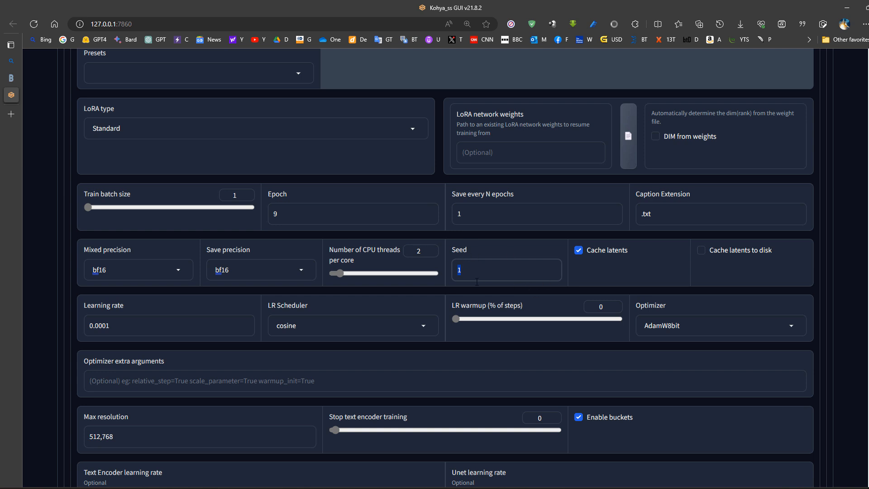
pyautogui.click(499, 264)
pyautogui.doubleClick(474, 266)
# Step: Examine the available LR scheduler and optimizer options without changing either selection
pyautogui.scroll(-2, 408, 278)
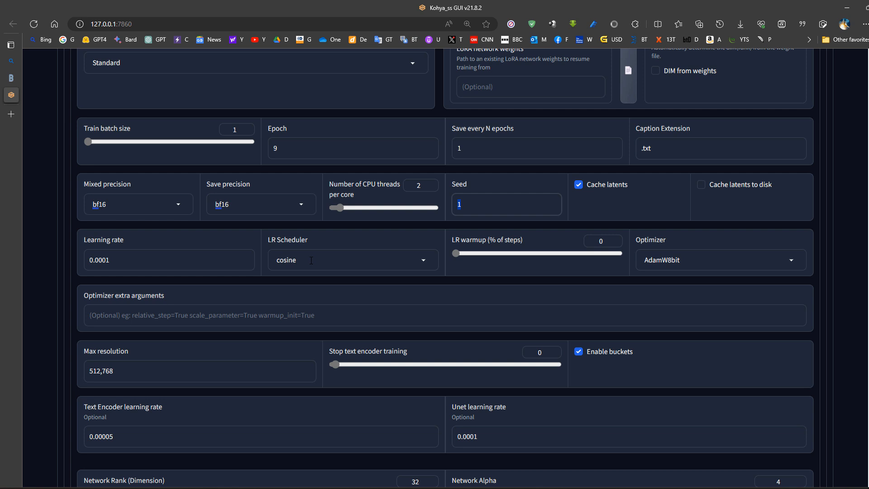
pyautogui.click(325, 263)
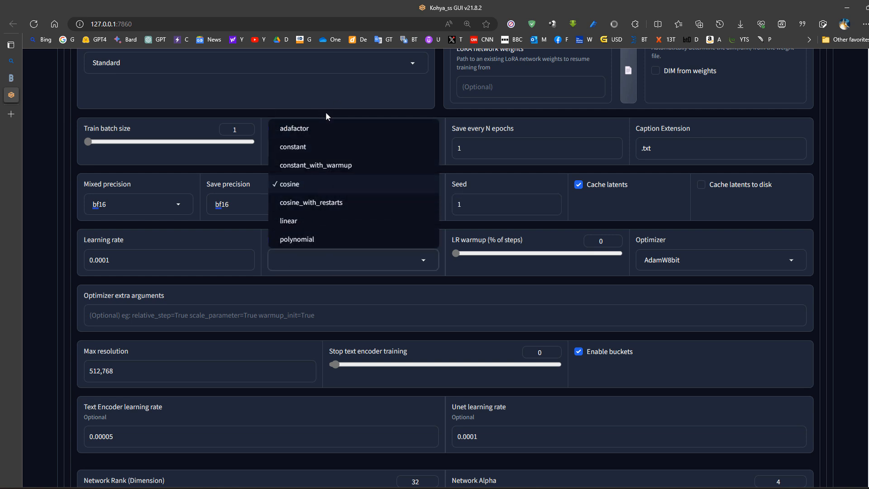
pyautogui.click(424, 263)
pyautogui.click(423, 262)
pyautogui.click(424, 262)
pyautogui.click(425, 263)
pyautogui.click(458, 272)
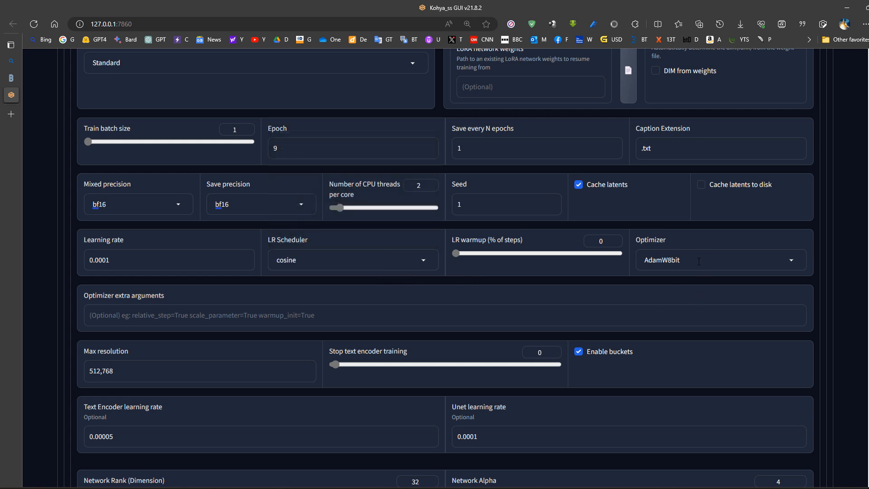
pyautogui.click(798, 266)
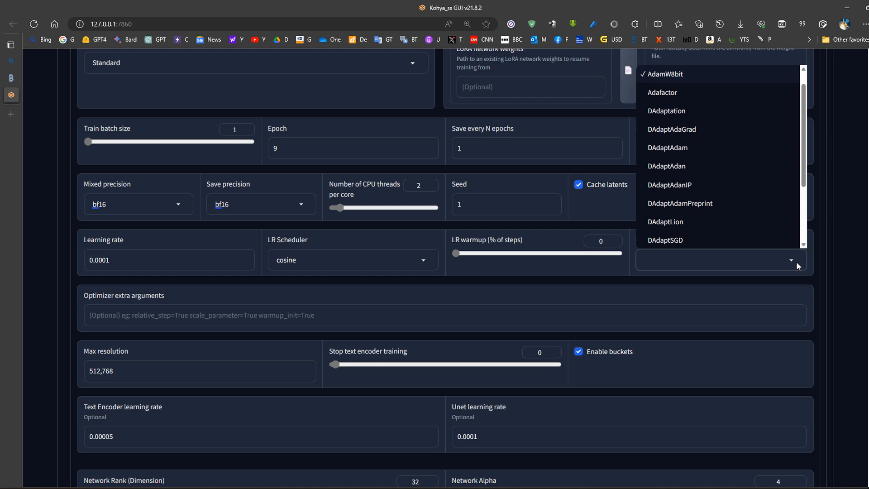
pyautogui.click(424, 264)
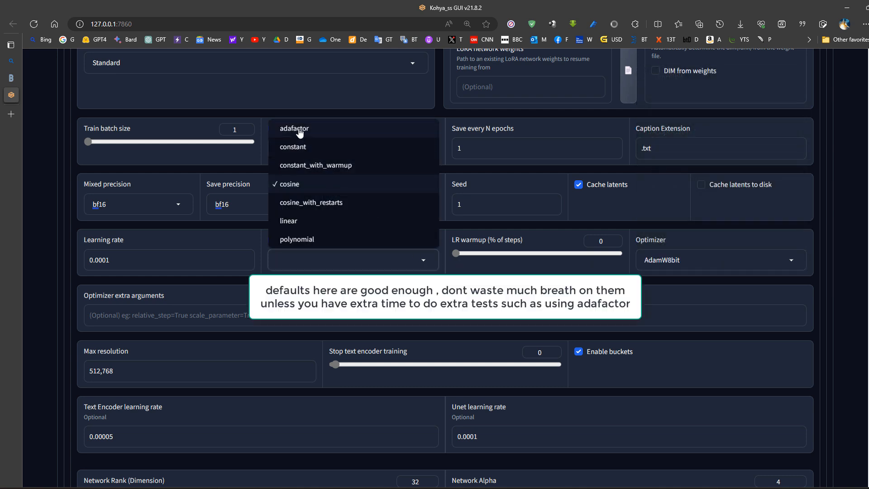
pyautogui.click(794, 267)
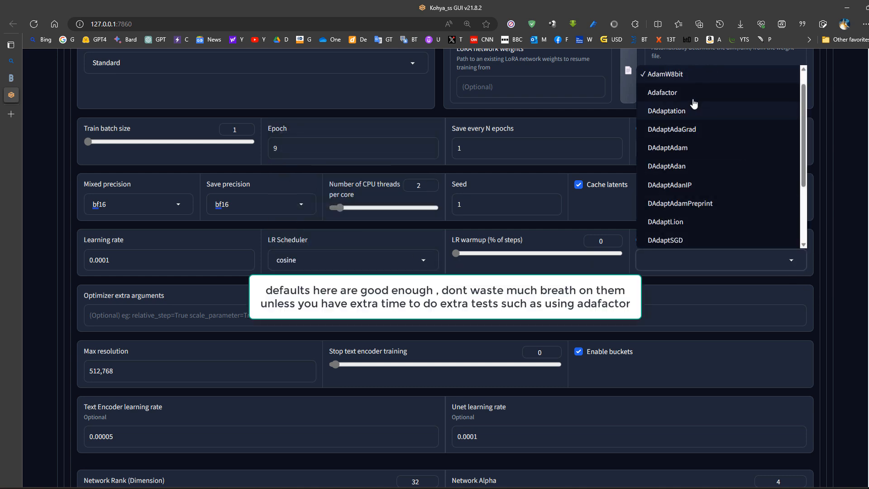
pyautogui.click(813, 278)
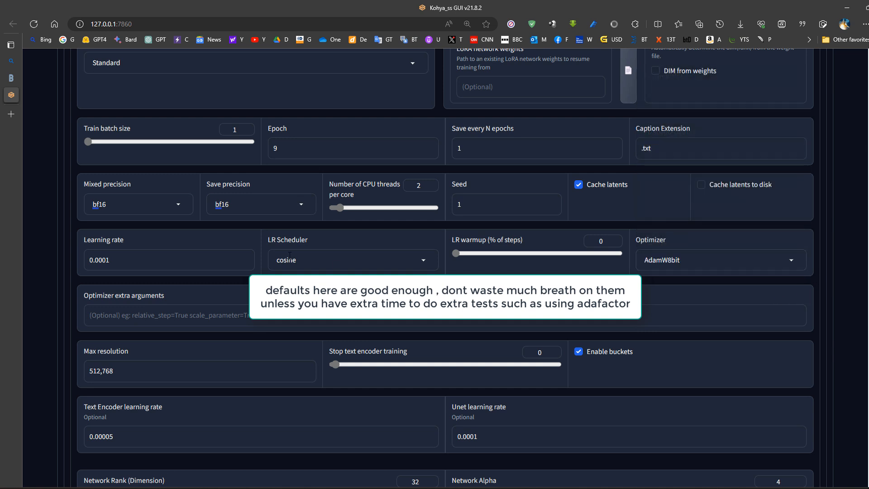
# Step: Check the max resolution and Enable buckets settings, switching briefly to another open window and back
pyautogui.scroll(-2, 302, 291)
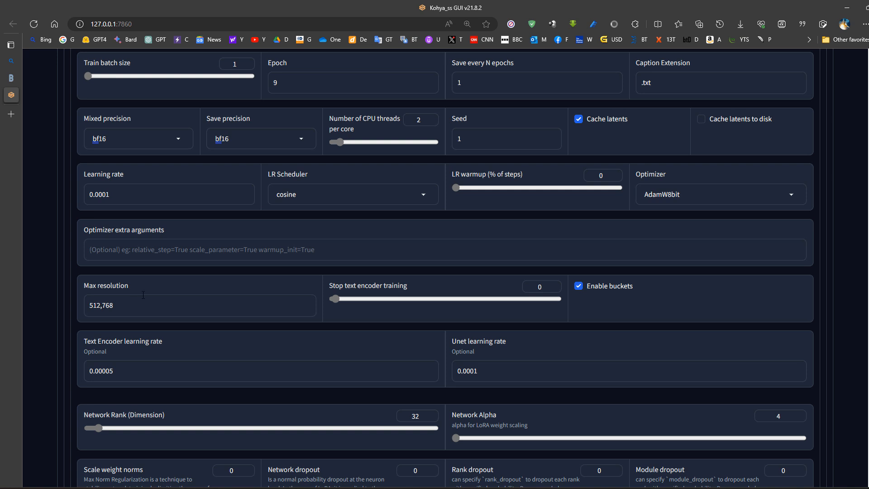
pyautogui.moveTo(101, 303)
pyautogui.mouseDown()
pyautogui.moveTo(80, 308)
pyautogui.moveTo(103, 303)
pyautogui.mouseUp()
pyautogui.click(138, 306)
pyautogui.doubleClick(139, 306)
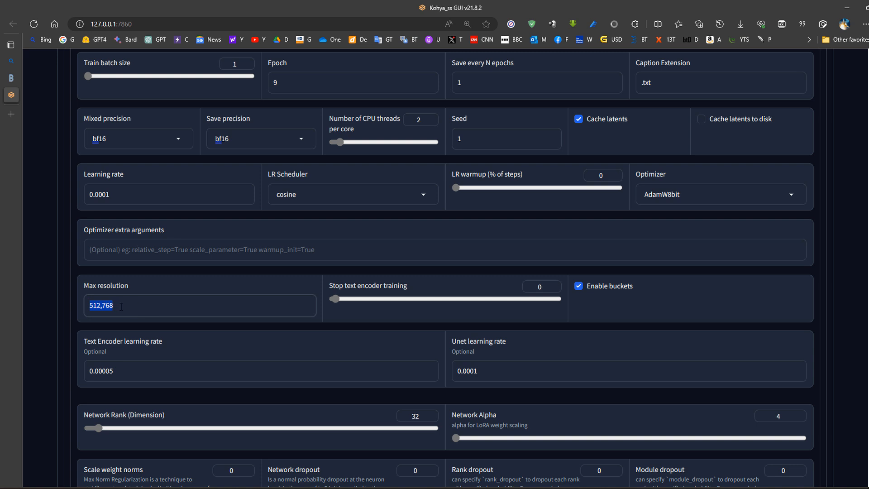
pyautogui.moveTo(120, 308); pyautogui.dragTo(74, 305)
pyautogui.moveTo(677, 487)
pyautogui.click(635, 450)
pyautogui.doubleClick(107, 91)
pyautogui.hotkey('alt', 'Tab')
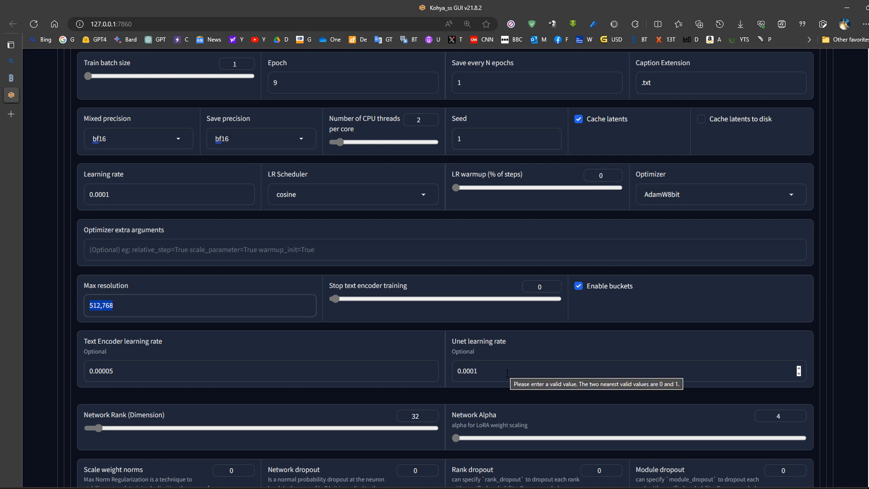
pyautogui.click(591, 287)
pyautogui.click(591, 286)
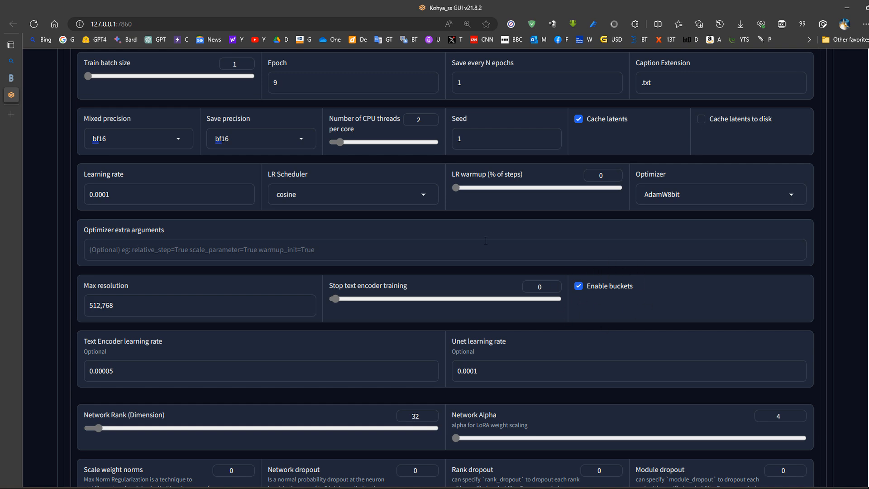
# Step: Check the network rank, expand the Advanced Configuration and review the clip skip and augmentation options
pyautogui.scroll(-5, 503, 245)
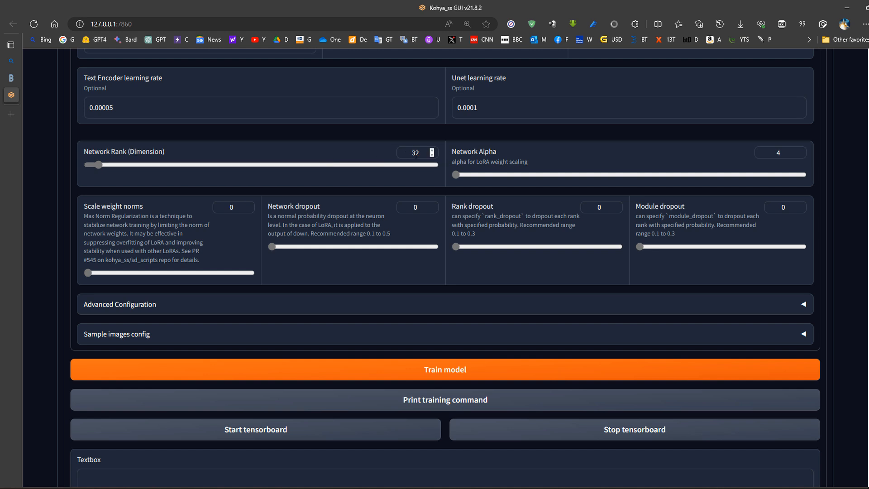
pyautogui.moveTo(424, 154); pyautogui.dragTo(381, 154)
pyautogui.click(144, 304)
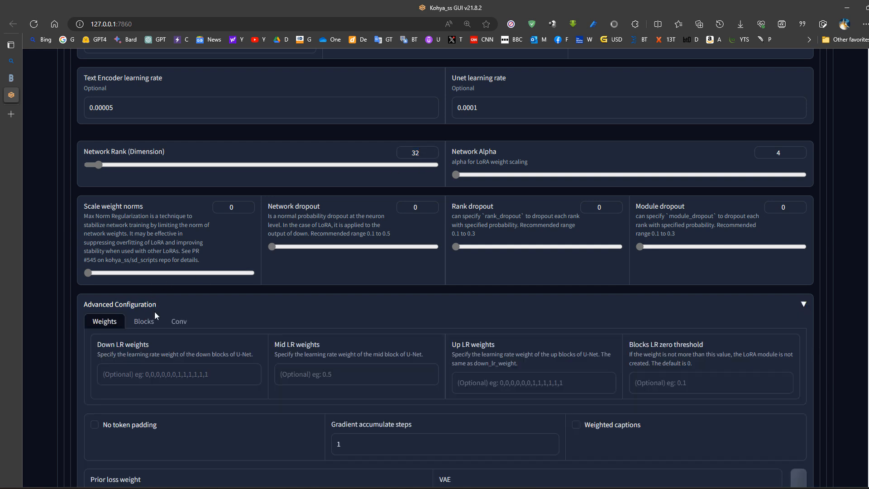
pyautogui.scroll(-10, 152, 311)
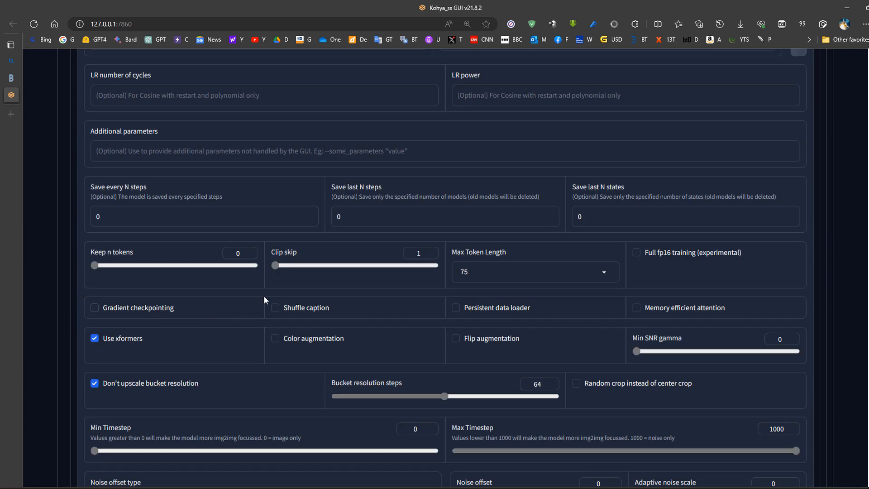
pyautogui.moveTo(275, 266); pyautogui.dragTo(306, 267)
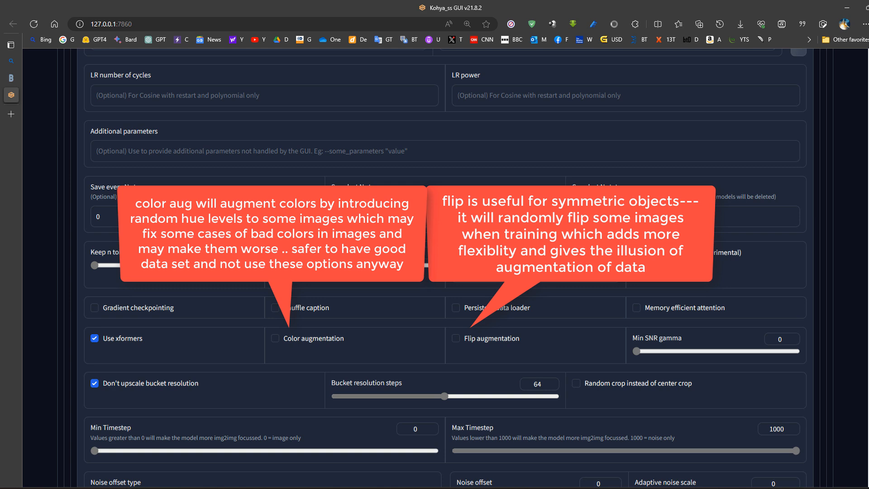
pyautogui.scroll(-1, 287, 285)
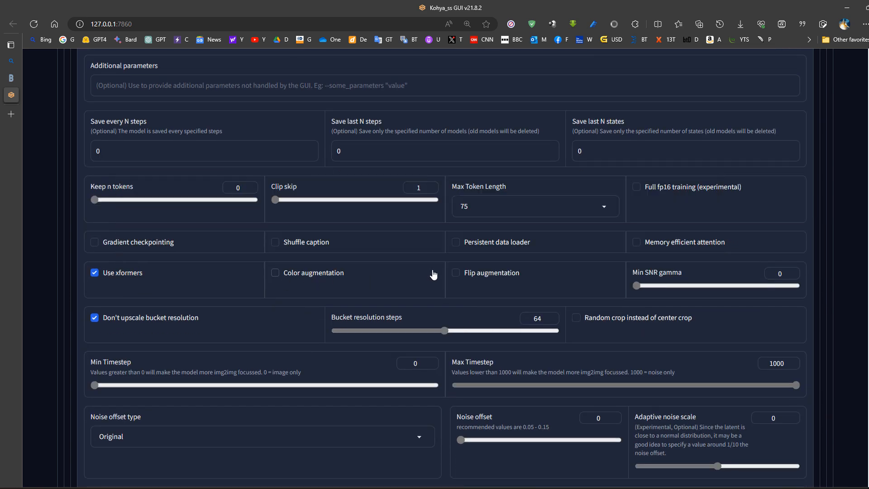
# Step: Try enabling Color augmentation, dismiss the notice, turn the option back off and check the Cache latents setting
pyautogui.click(295, 274)
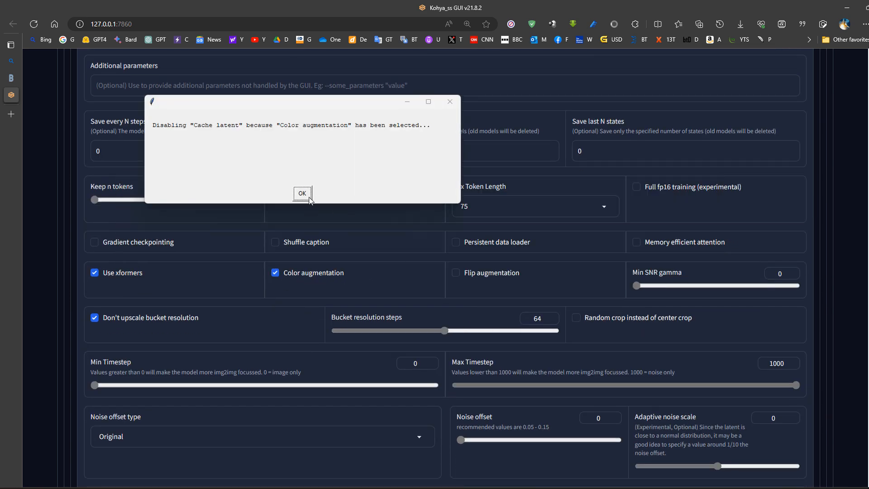
pyautogui.click(309, 199)
pyautogui.click(292, 273)
pyautogui.scroll(4, 389, 270)
pyautogui.scroll(10, 385, 272)
pyautogui.scroll(-3, 385, 273)
pyautogui.scroll(-15, 384, 272)
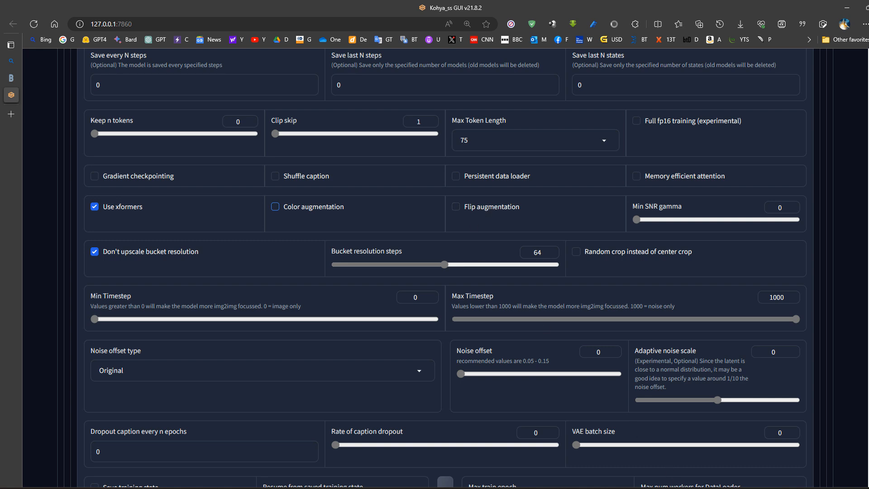
# Step: View img (5).jpg and img (10).jpg from the captions folder to compare the dress's asymmetry, and return to Kohya_ss GUI
pyautogui.moveTo(677, 488)
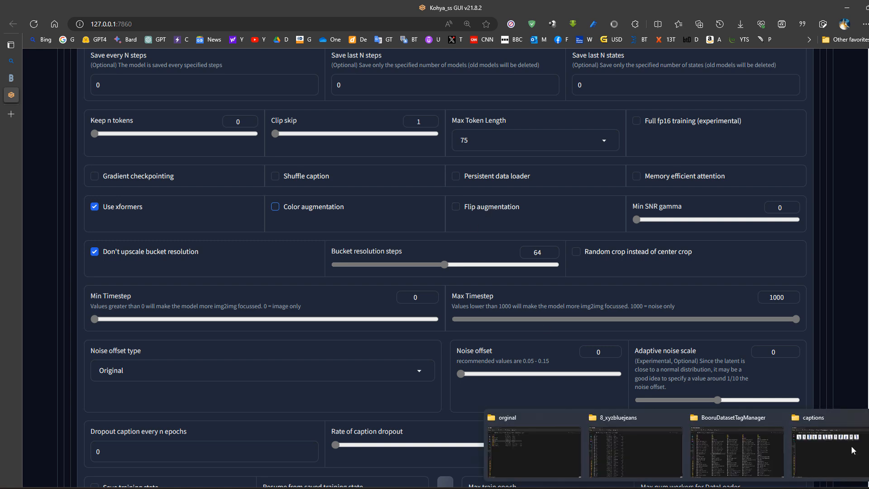
pyautogui.click(828, 445)
pyautogui.click(272, 90)
pyautogui.doubleClick(272, 90)
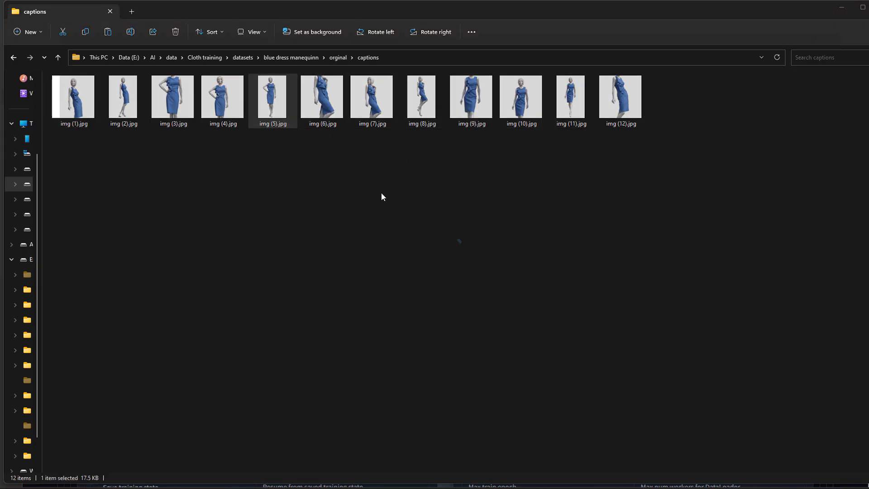
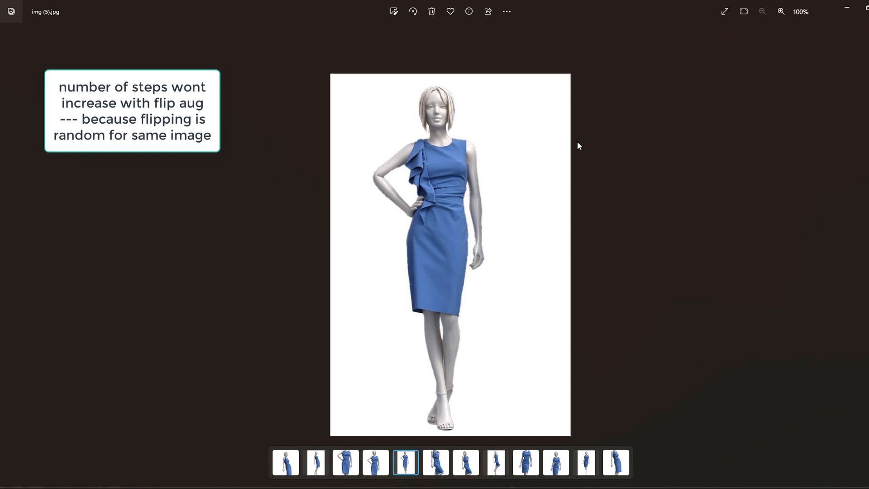
pyautogui.click(868, 7)
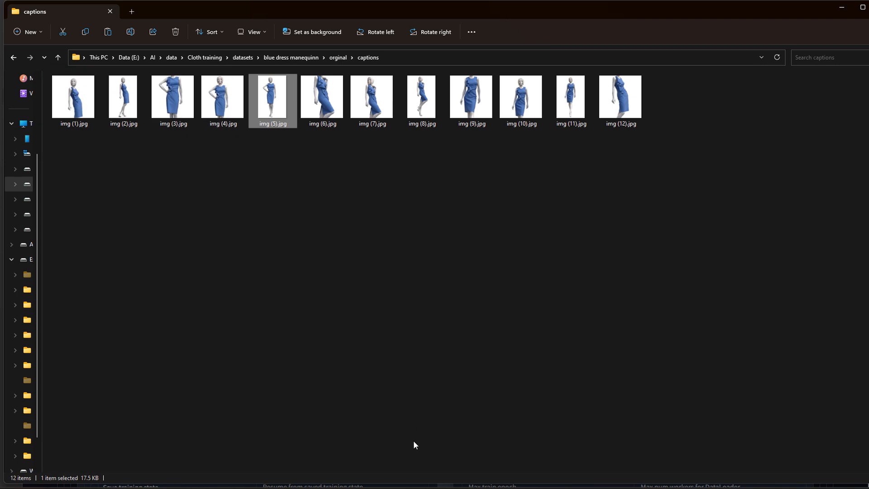
pyautogui.click(398, 216)
pyautogui.doubleClick(514, 96)
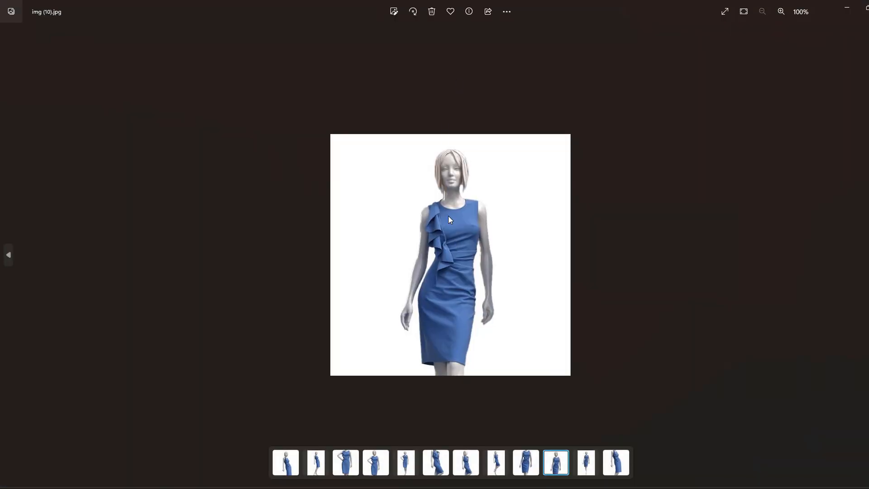
pyautogui.click(868, 7)
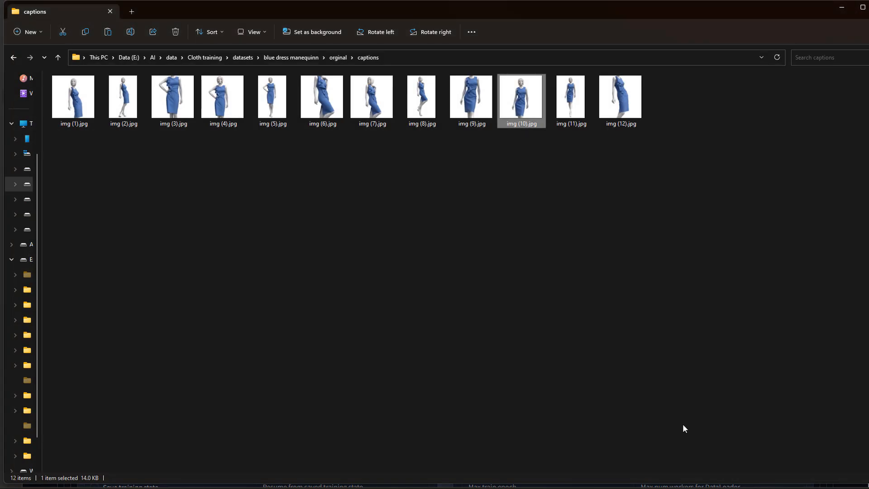
pyautogui.moveTo(707, 488)
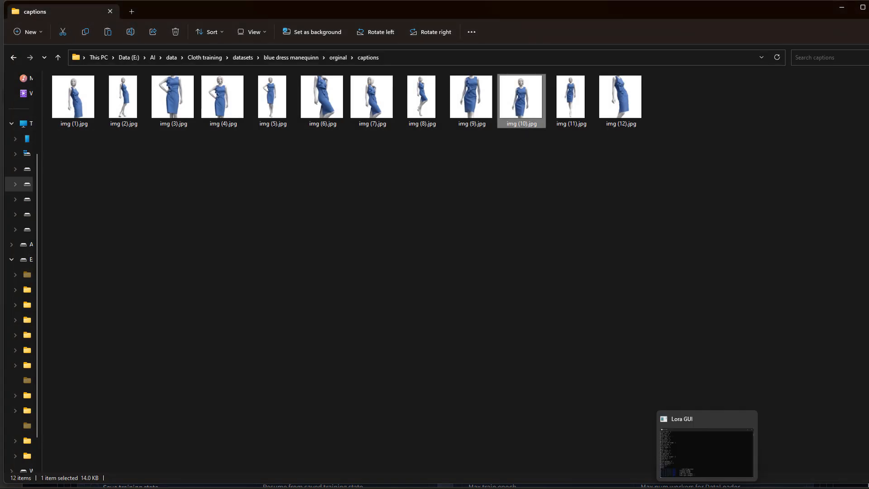
pyautogui.moveTo(361, 488)
pyautogui.click(363, 448)
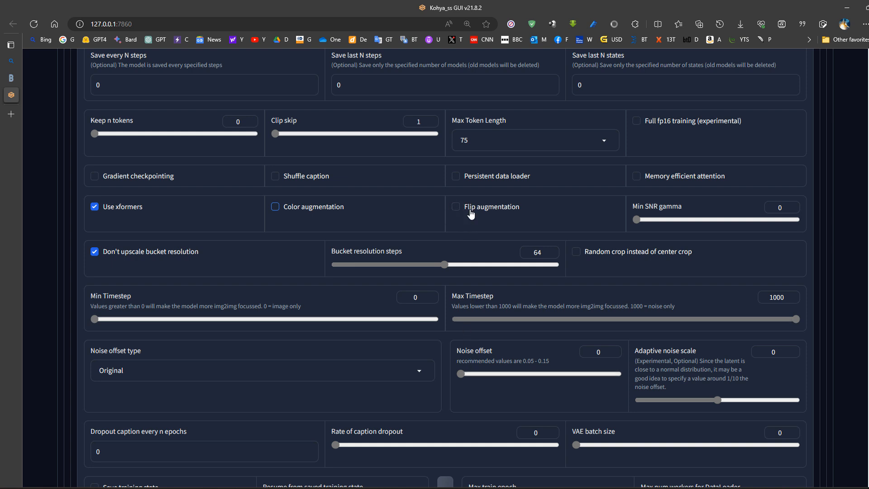
# Step: Check the bucket resolution steps setting and bring up the sample images configuration
pyautogui.scroll(-3, 129, 279)
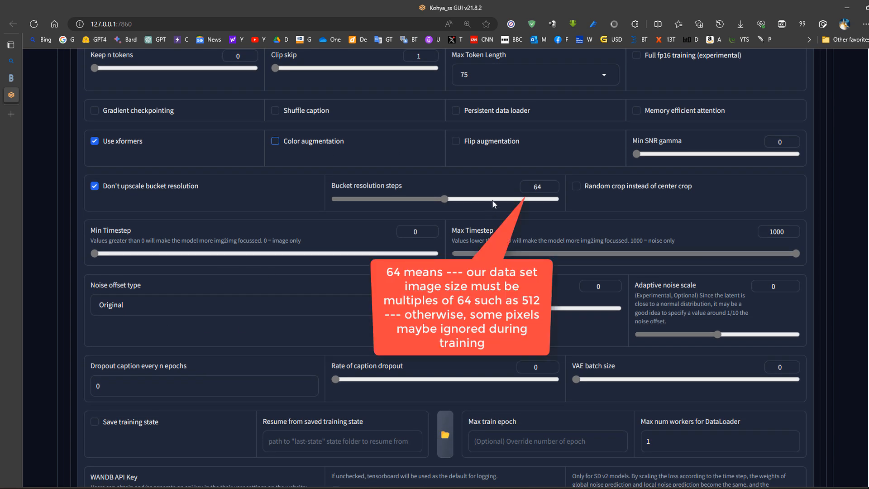
pyautogui.doubleClick(538, 187)
pyautogui.scroll(-5, 150, 370)
pyautogui.scroll(-4, 150, 369)
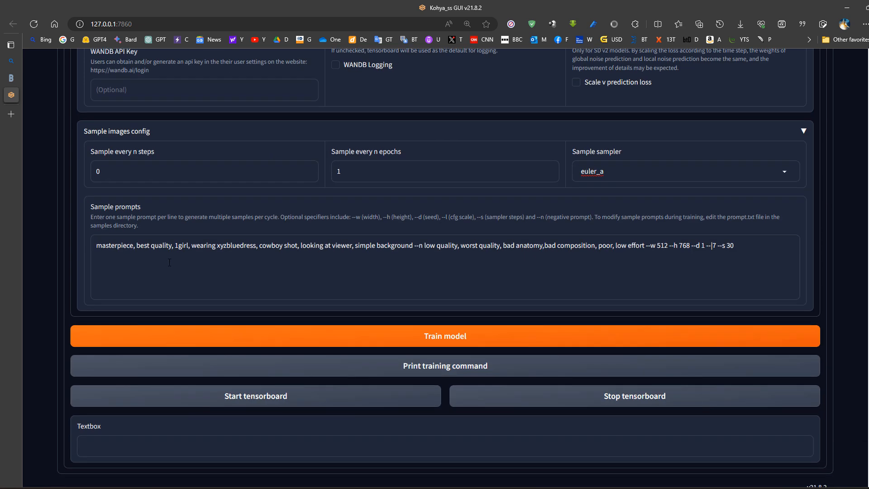
# Step: Examine the full sample prompt in the sample images configuration
pyautogui.click(200, 255)
pyautogui.doubleClick(118, 246)
pyautogui.click(104, 245)
pyautogui.moveTo(96, 246); pyautogui.dragTo(752, 243)
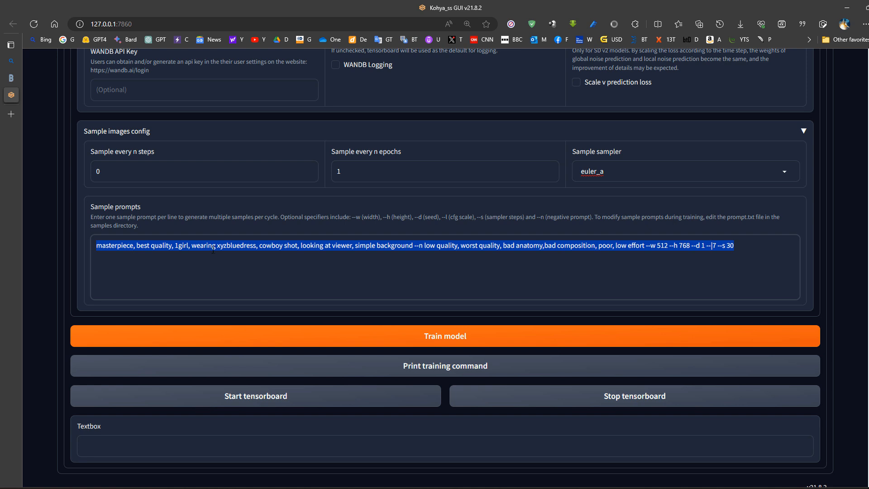
pyautogui.click(149, 248)
pyautogui.moveTo(94, 245); pyautogui.dragTo(76, 251)
pyautogui.moveTo(706, 487)
pyautogui.click(215, 260)
pyautogui.doubleClick(129, 253)
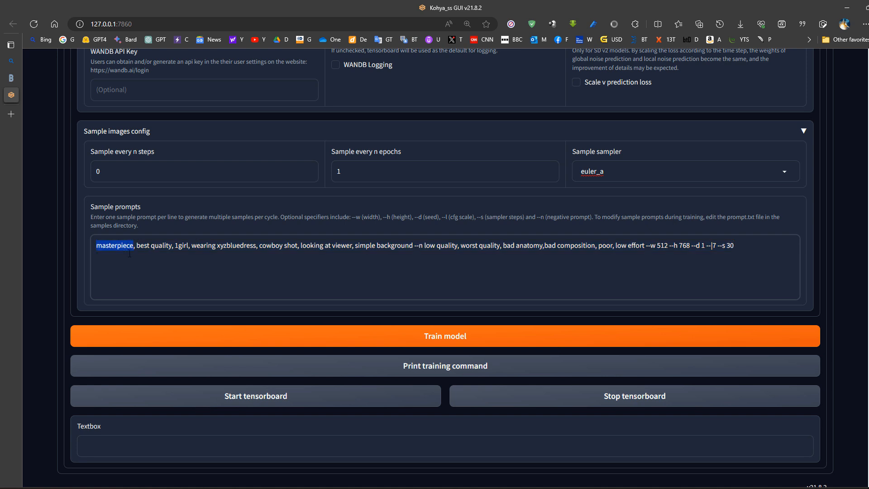
# Step: Highlight the trigger word xyzbluedress in the sample prompt for inspection
pyautogui.doubleClick(248, 244)
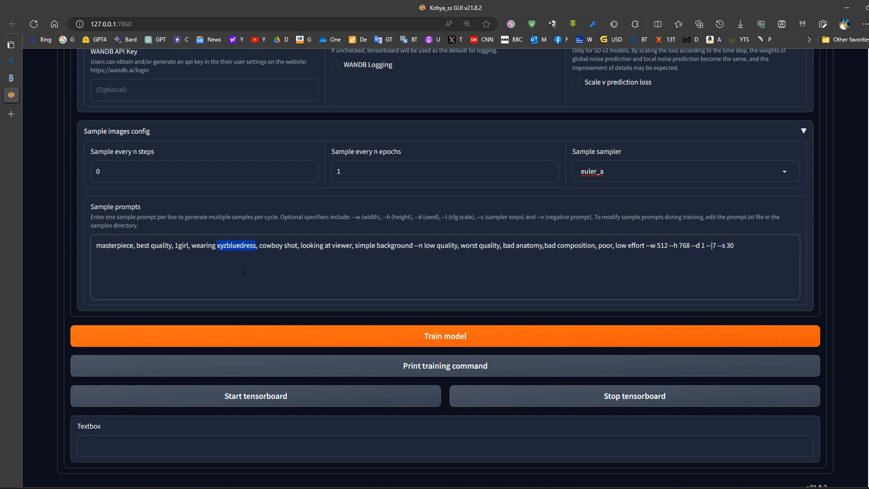
pyautogui.press('Right')
pyautogui.hotkey('shift', 'Left')
pyautogui.hotkey('shift', 'Left')
pyautogui.hotkey('shift', 'Left')
pyautogui.hotkey('shift', 'Left')
pyautogui.hotkey('shift', 'Left')
pyautogui.hotkey('shift', 'Left')
pyautogui.hotkey('shift', 'Left')
pyautogui.hotkey('shift', 'Left')
pyautogui.hotkey('shift', 'Left')
pyautogui.hotkey('shift', 'Left')
pyautogui.hotkey('shift', 'Left')
pyautogui.hotkey('shift', 'Left')
# Step: Clear the sample prompt to view the placeholder example, and undo the deletion
pyautogui.moveTo(412, 246); pyautogui.dragTo(96, 245)
pyautogui.hotkey('ctrl', 'a')
pyautogui.press('BackSpace')
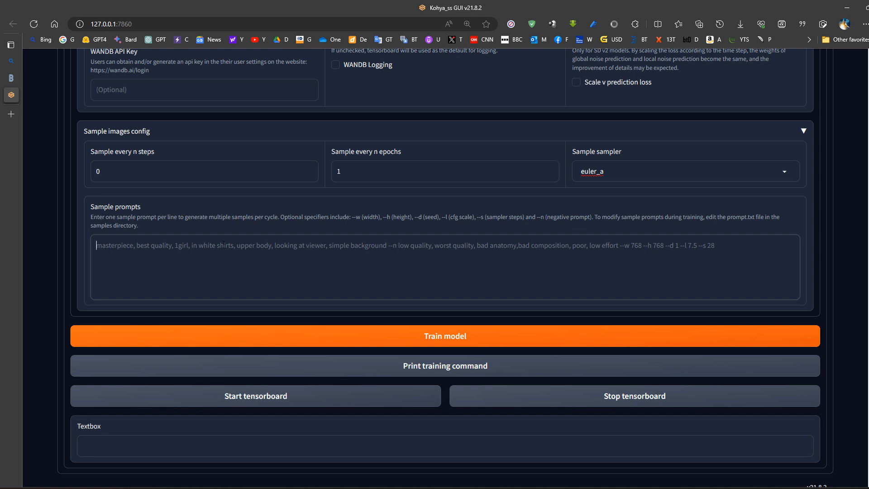
pyautogui.hotkey('ctrl', 'z')
# Step: Examine the sample prompt's trigger word, its --w 512 and --h 768 size specifiers and the cowboy shot tag
pyautogui.click(234, 245)
pyautogui.doubleClick(233, 245)
pyautogui.rightClick(233, 245)
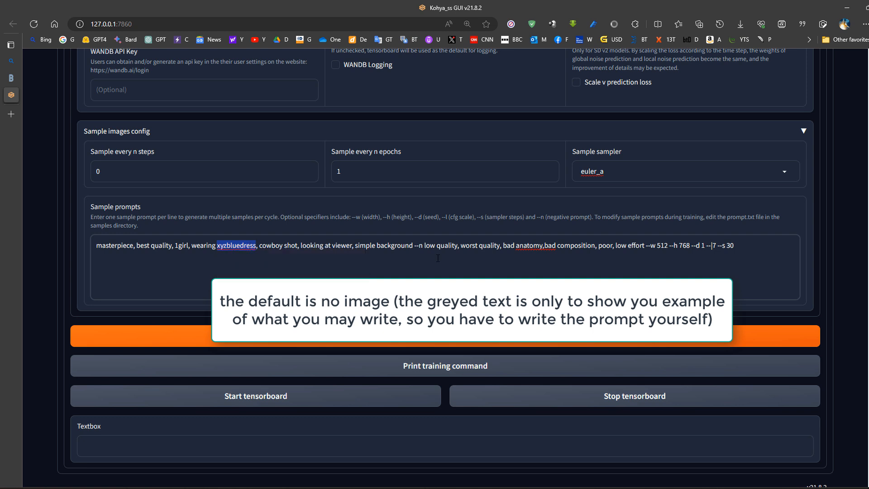
pyautogui.click(670, 248)
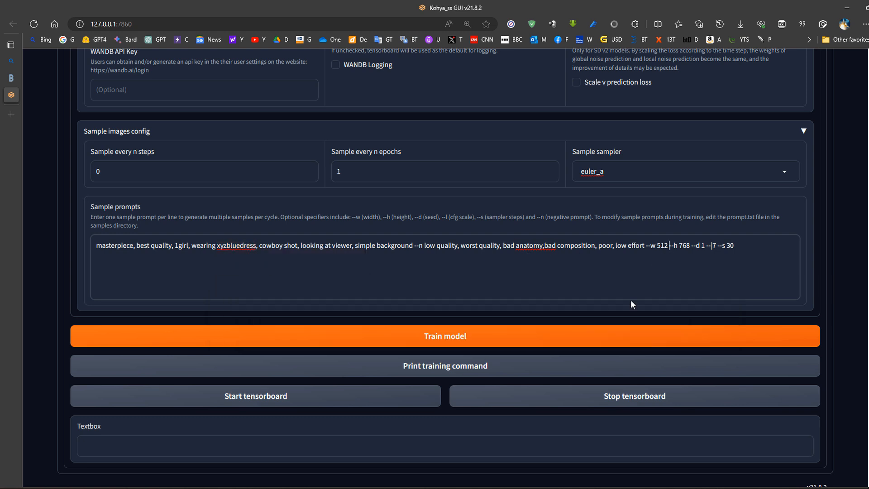
pyautogui.hotkey('shift', 'Left')
pyautogui.hotkey('shift', 'Left')
pyautogui.hotkey('shift', 'Left')
pyautogui.hotkey('shift', 'Left')
pyautogui.press('Right')
pyautogui.press('Right')
pyautogui.press('Right')
pyautogui.press('Right')
pyautogui.press('Right')
pyautogui.press('Right')
pyautogui.press('Right')
pyautogui.press('Right')
pyautogui.hotkey('shift', 'Left')
pyautogui.hotkey('shift', 'Left')
pyautogui.hotkey('shift', 'Left')
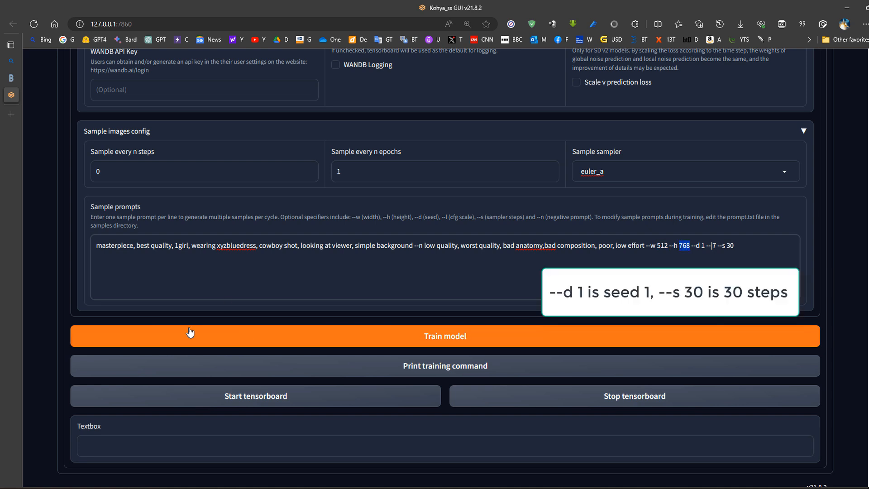
pyautogui.doubleClick(280, 244)
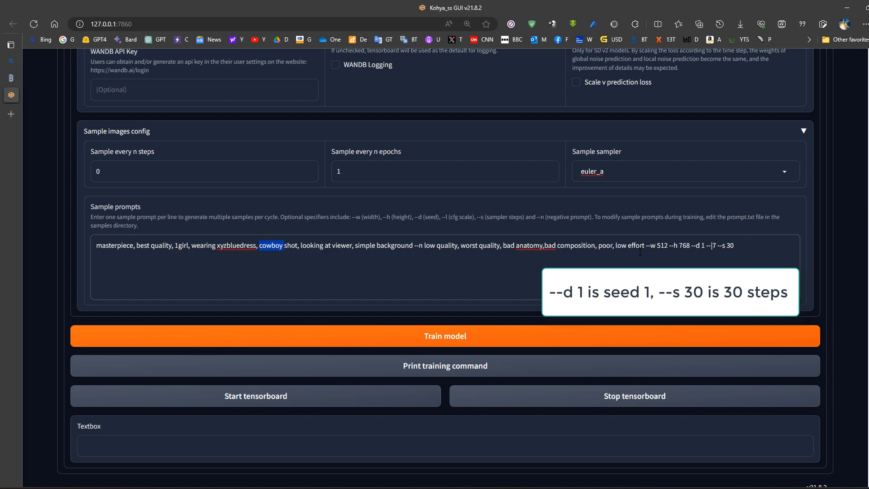
# Step: Set the number of epochs to 10 and look over the surrounding training parameters
pyautogui.scroll(15, 520, 335)
pyautogui.scroll(1, 454, 145)
pyautogui.doubleClick(274, 125)
pyautogui.write('10')
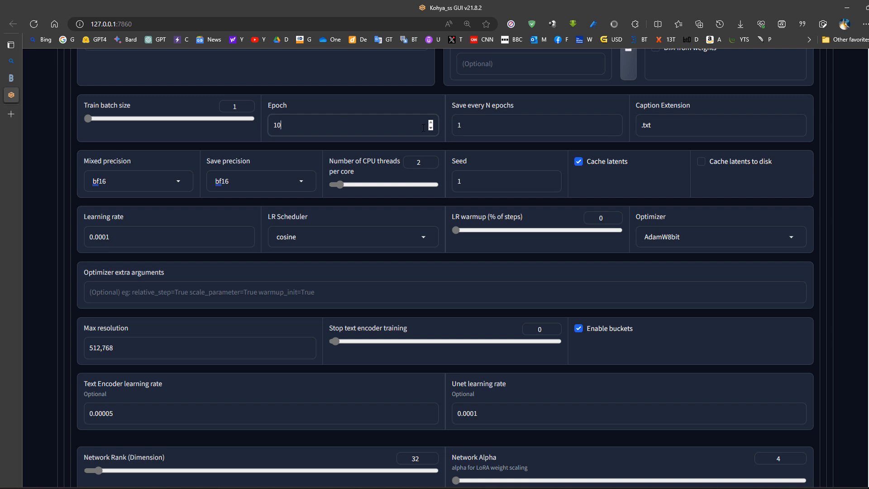
pyautogui.click(846, 156)
pyautogui.scroll(3, 860, 162)
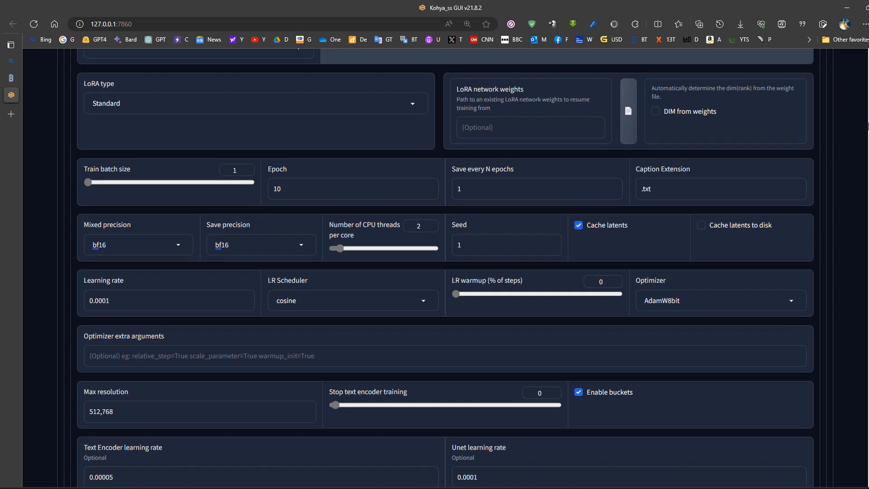
pyautogui.scroll(-5, 861, 163)
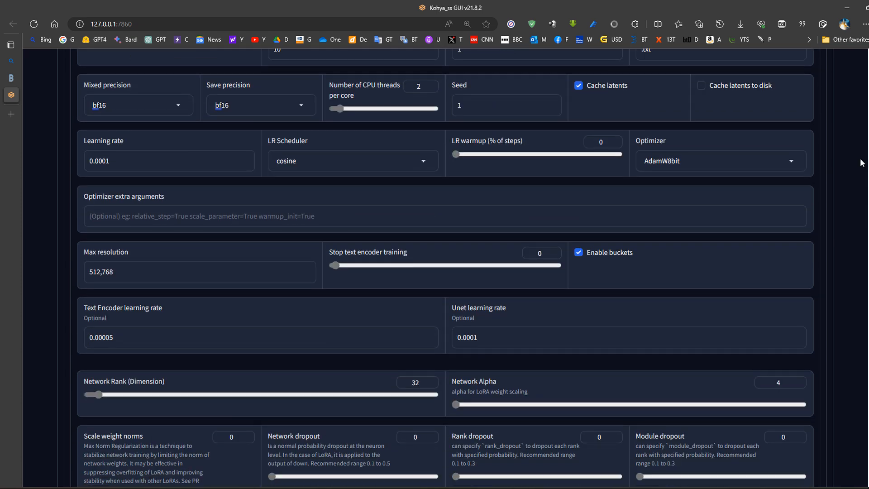
pyautogui.scroll(-4, 860, 166)
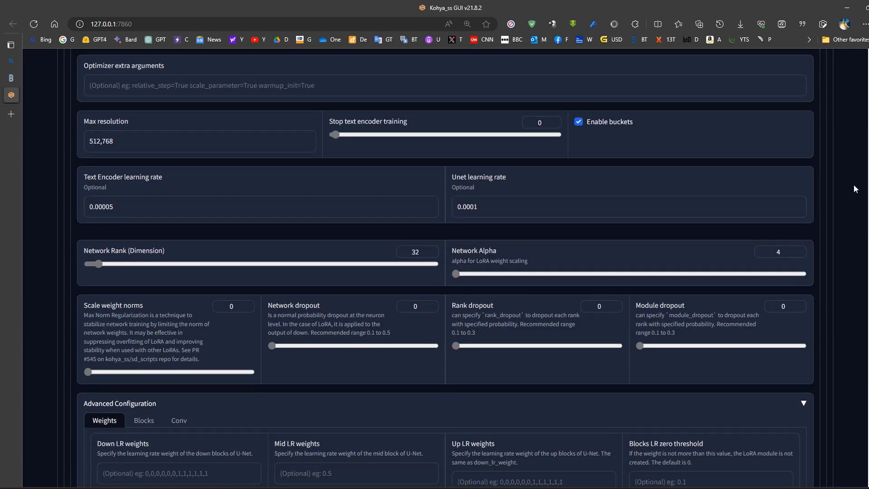
pyautogui.scroll(-3, 851, 200)
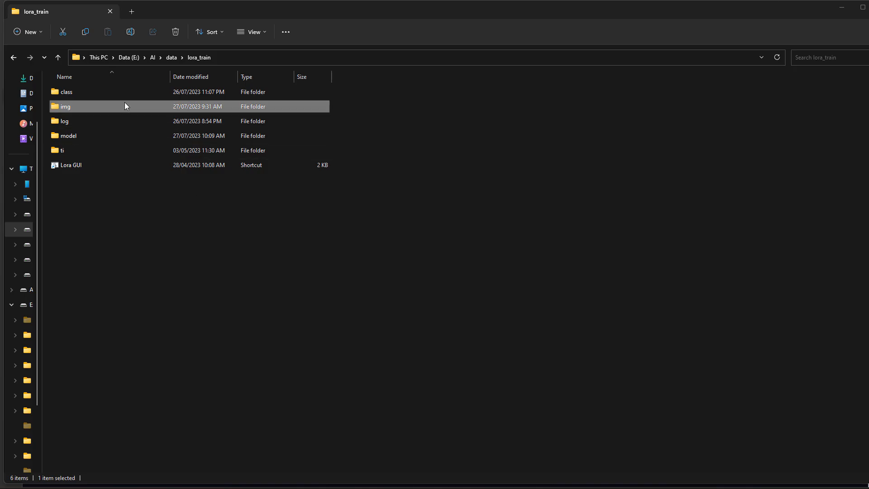
# Step: Open the img folder in lora_train and start editing the end of the 8_xyzbluejeans folder's name
pyautogui.doubleClick(115, 105)
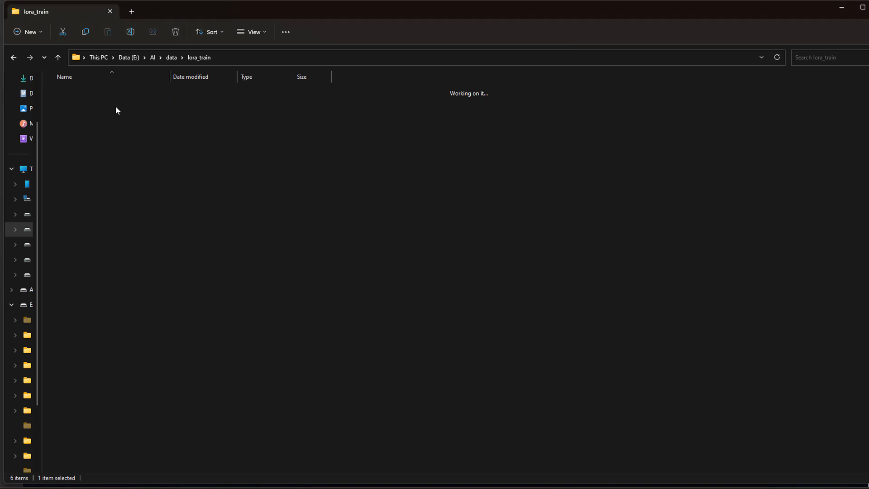
pyautogui.press('Down')
pyautogui.press('Up')
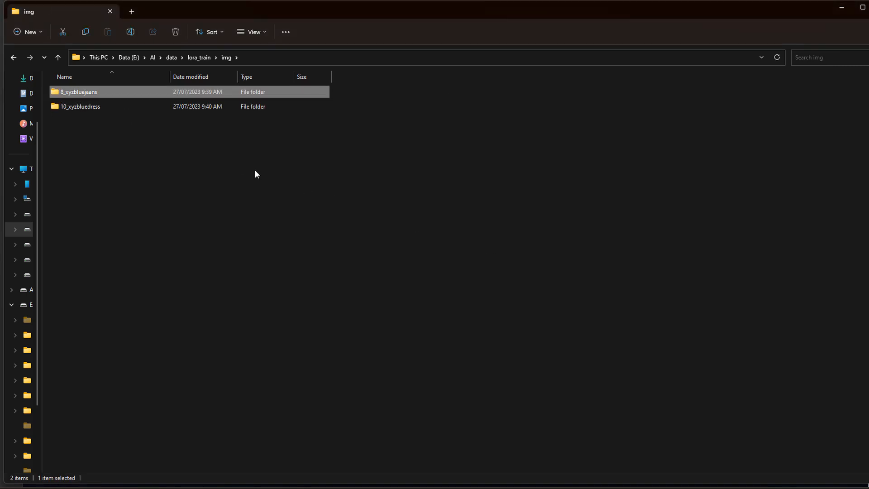
pyautogui.press('F2')
pyautogui.press('End')
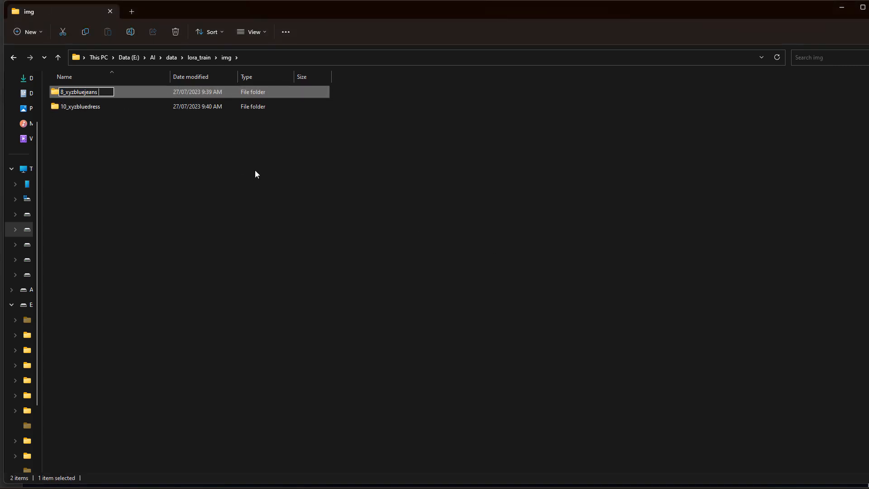
pyautogui.write('jeans')
pyautogui.press('BackSpace')
pyautogui.press('BackSpace')
pyautogui.press('BackSpace')
pyautogui.press('BackSpace')
pyautogui.press('BackSpace')
pyautogui.write('pants')
pyautogui.press('BackSpace')
pyautogui.press('BackSpace')
pyautogui.press('BackSpace')
pyautogui.press('BackSpace')
pyautogui.press('BackSpace')
pyautogui.write('cloth')
pyautogui.hotkey('shift', 'Left')
pyautogui.hotkey('shift', 'Left')
pyautogui.hotkey('shift', 'Left')
pyautogui.hotkey('shift', 'Left')
pyautogui.hotkey('shift', 'Left')
pyautogui.write('jeans')
pyautogui.press('BackSpace')
pyautogui.press('BackSpace')
pyautogui.press('BackSpace')
pyautogui.press('BackSpace')
pyautogui.press('BackSpace')
# Step: Complete the 8_xyzbluejeans folder's new name as "8_xyzbluejeans pants", adding pants as the class word
pyautogui.write('pants')
pyautogui.press('Return')
pyautogui.press('Down')
pyautogui.press('Up')
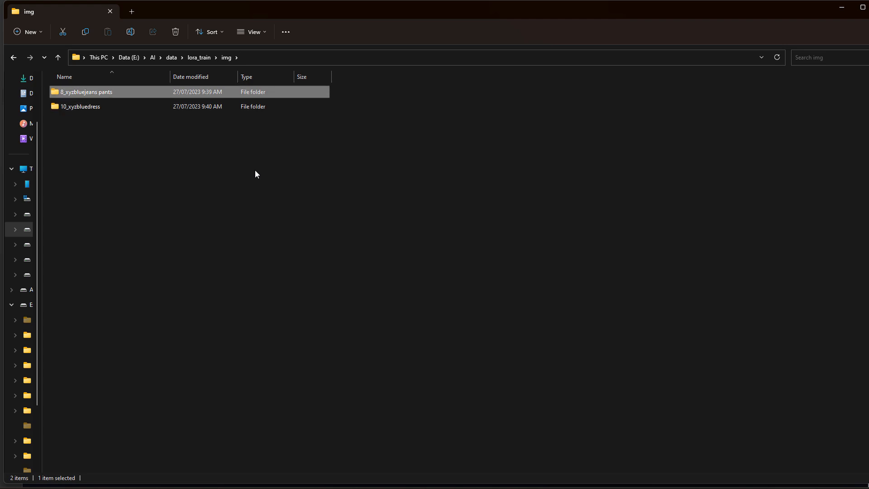
# Step: Rename the 10_xyzbluedress folder to "10_xyzbluedress dress", adding dress as the class word
pyautogui.press('Down')
pyautogui.press('F2')
pyautogui.press('End')
pyautogui.write('d')
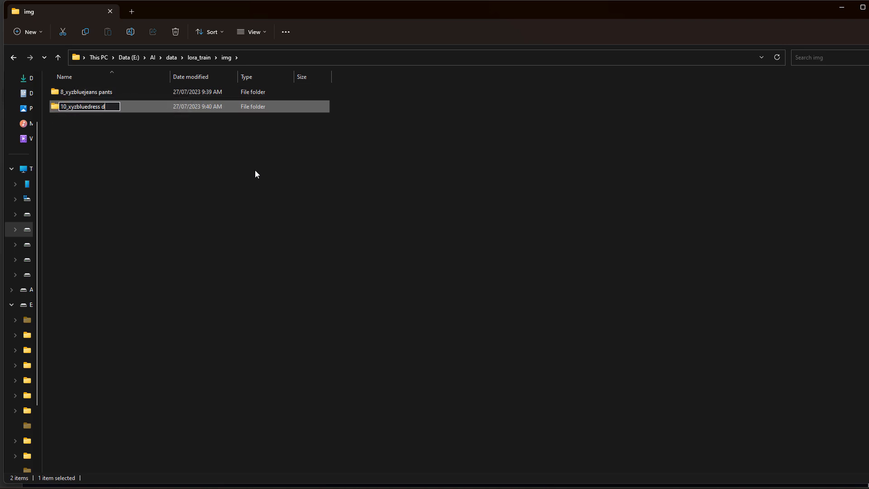
pyautogui.write('ress')
pyautogui.press('Return')
pyautogui.press('Up')
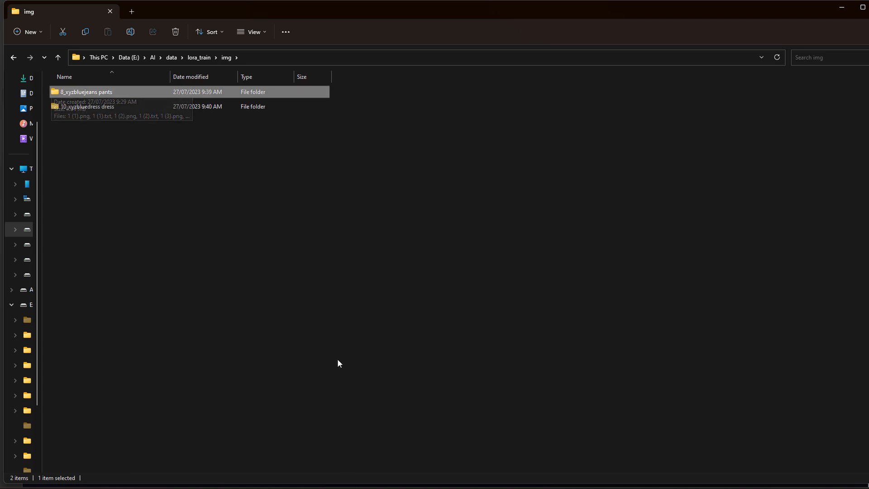
# Step: Switch to the Kohya_ss GUI and start training the LoRA model
pyautogui.hotkey('alt', 'Tab')
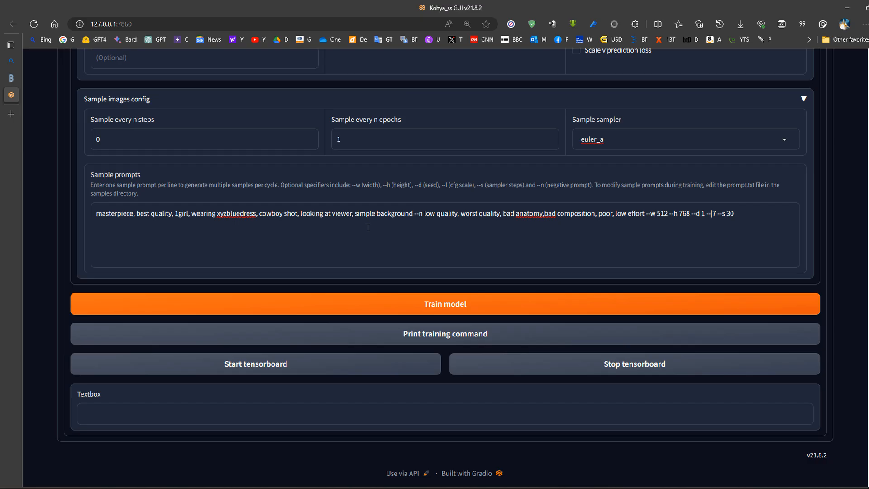
pyautogui.click(446, 306)
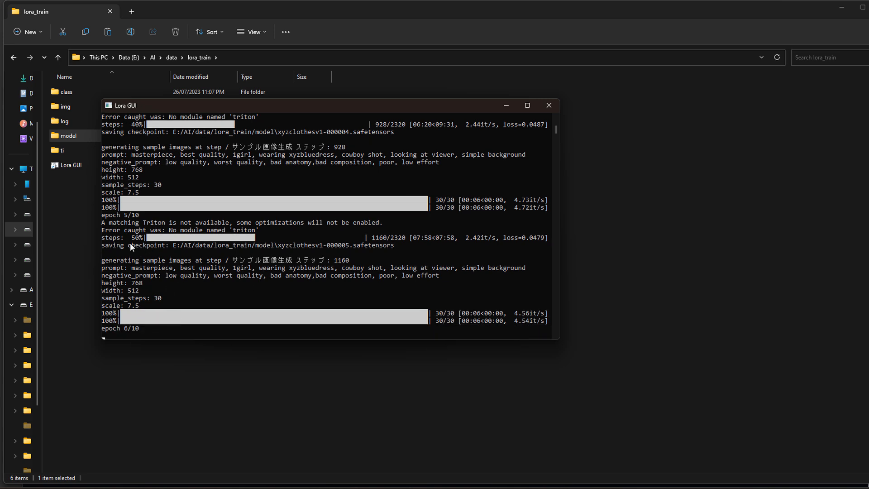
# Step: Open the sample subfolder of the lora_train model folder and view the sample images from epochs 1 to 4
pyautogui.doubleClick(77, 137)
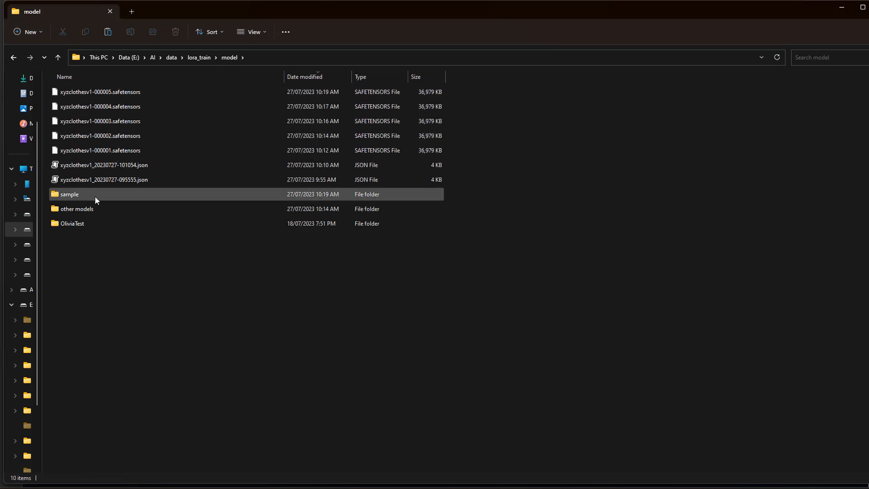
pyautogui.doubleClick(77, 196)
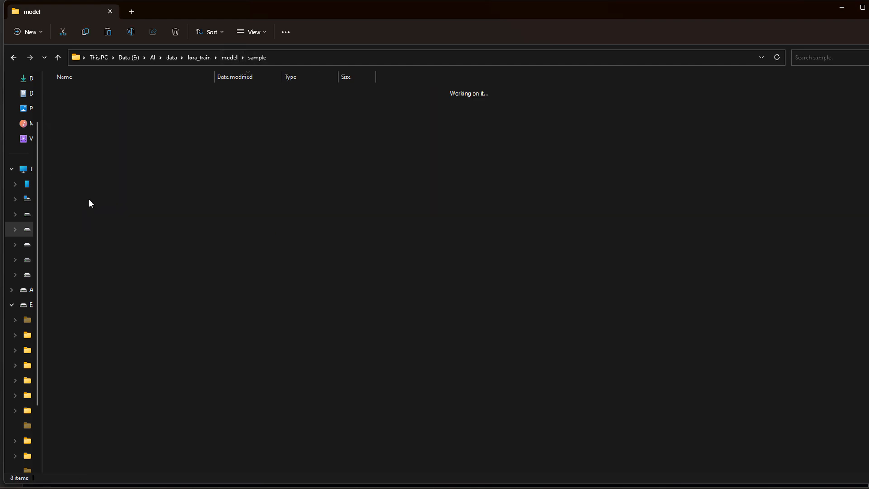
pyautogui.doubleClick(122, 147)
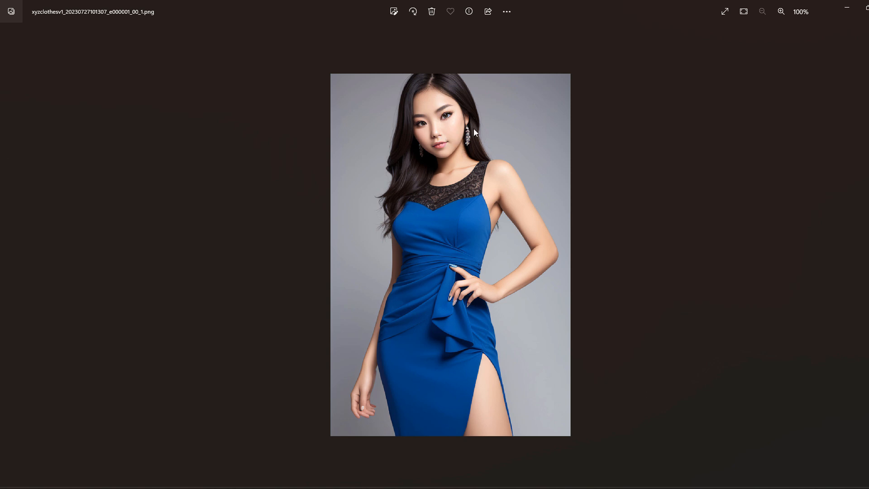
pyautogui.press('Right')
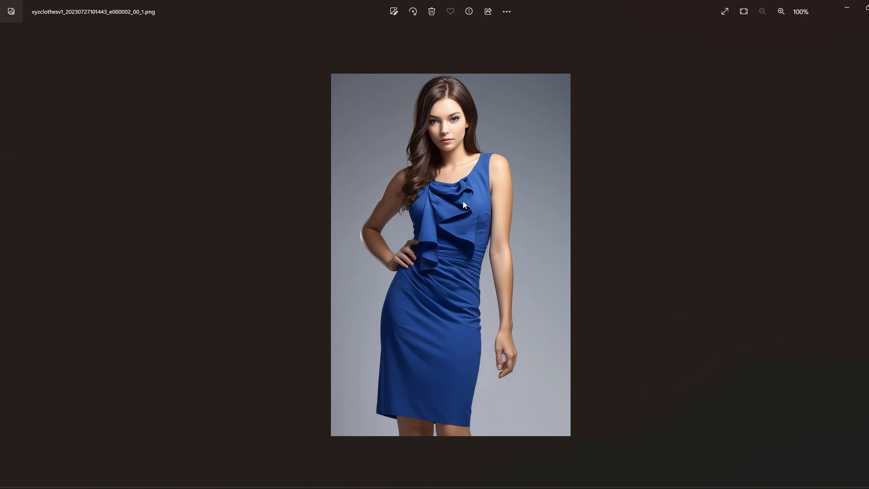
pyautogui.press('Right')
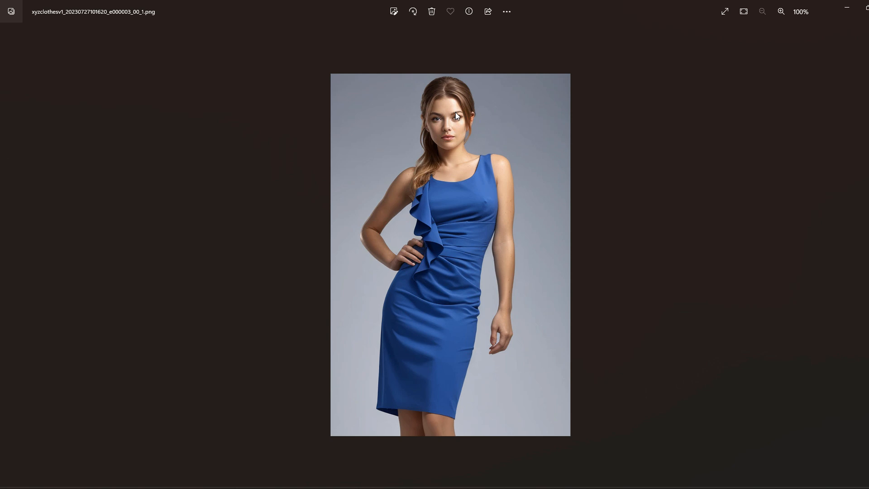
pyautogui.press('Right')
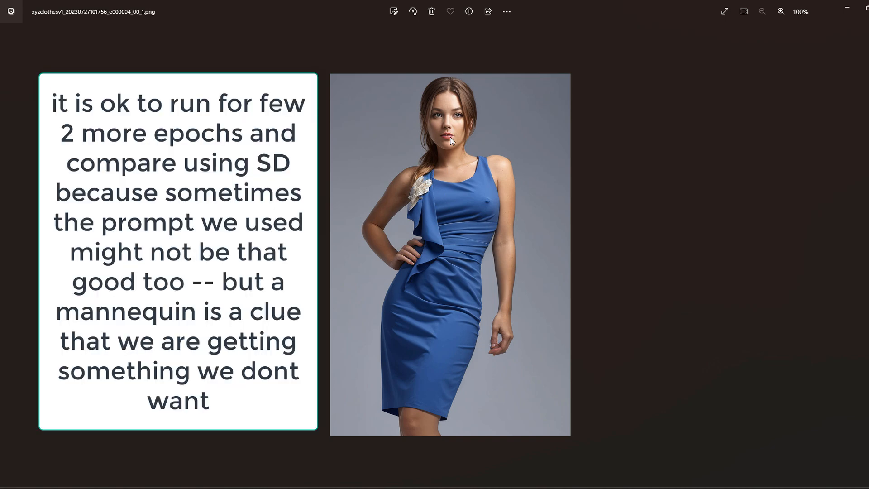
# Step: Compare the epoch 3, 4 and 5 sample images by going back and forth between them
pyautogui.press('Right')
pyautogui.press('Left')
pyautogui.press('Right')
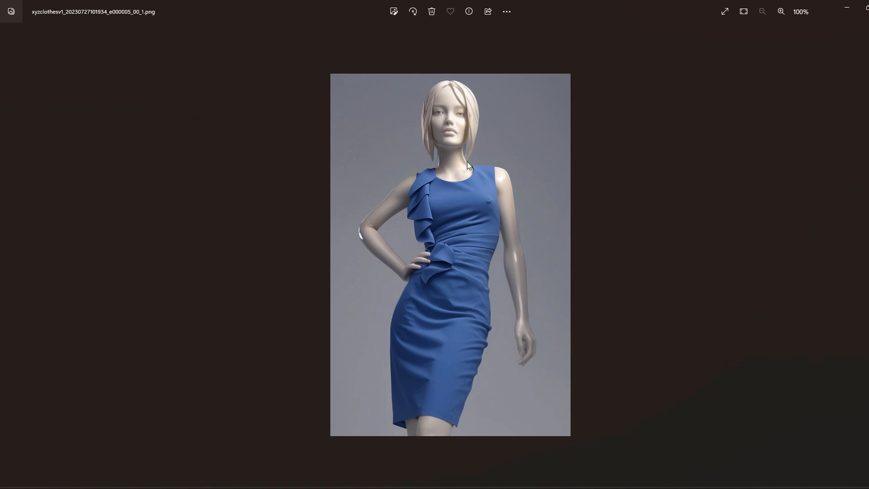
pyautogui.press('Left')
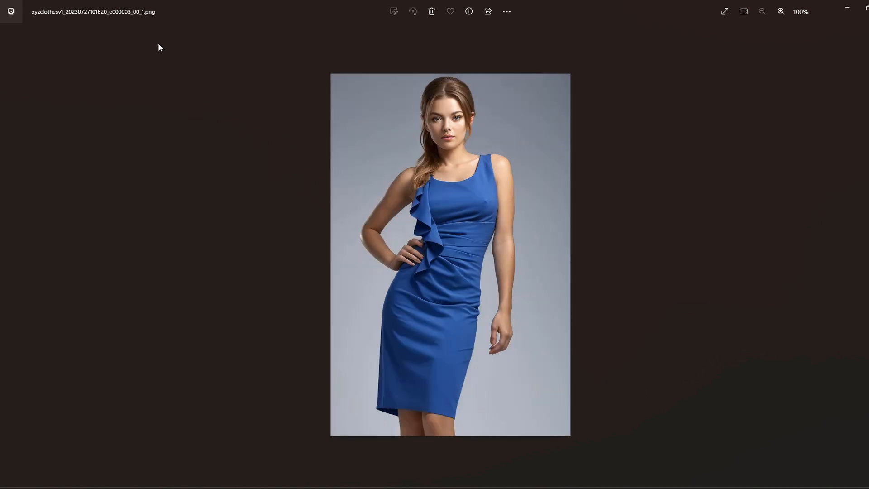
pyautogui.press('Right')
pyautogui.press('Left')
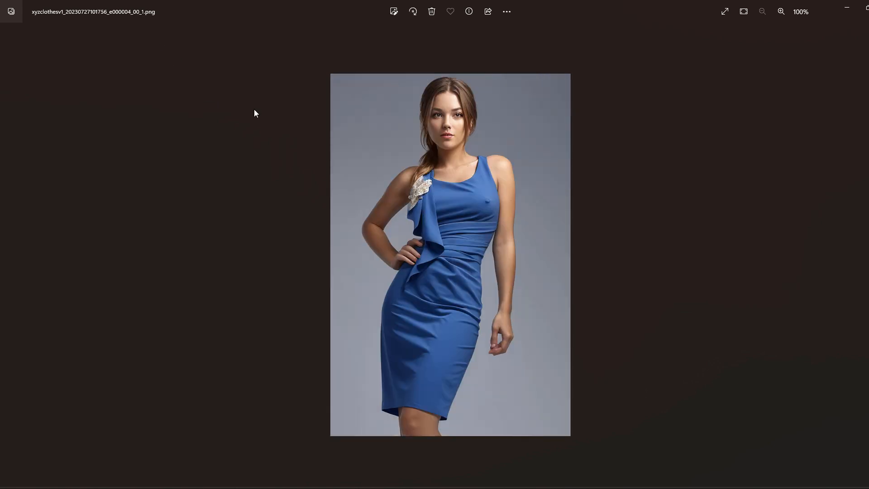
pyautogui.press('Left')
pyautogui.press('Right')
pyautogui.press('Right')
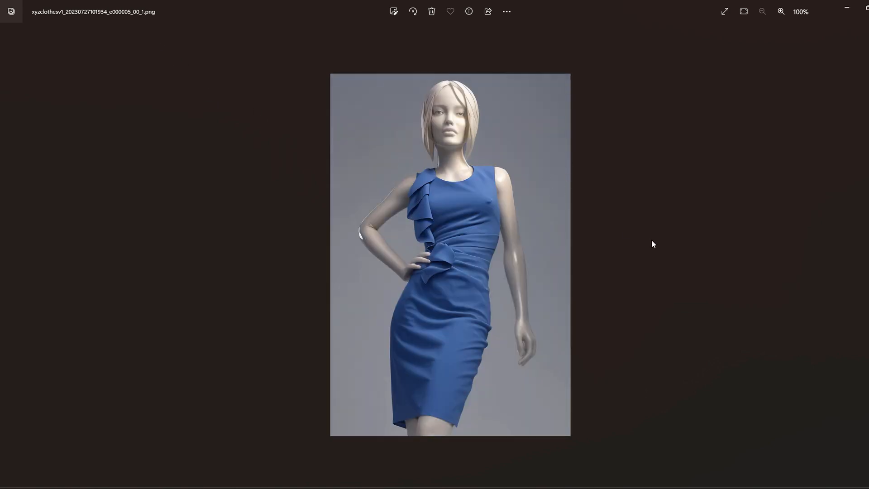
# Step: Switch to the Lora GUI console and interrupt the running training
pyautogui.hotkey('alt', 'Tab')
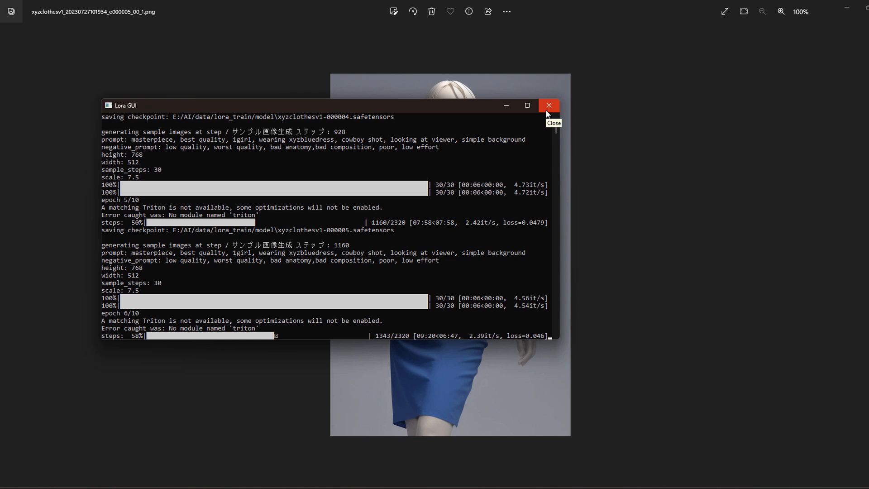
pyautogui.hotkey('ctrl', 'c')
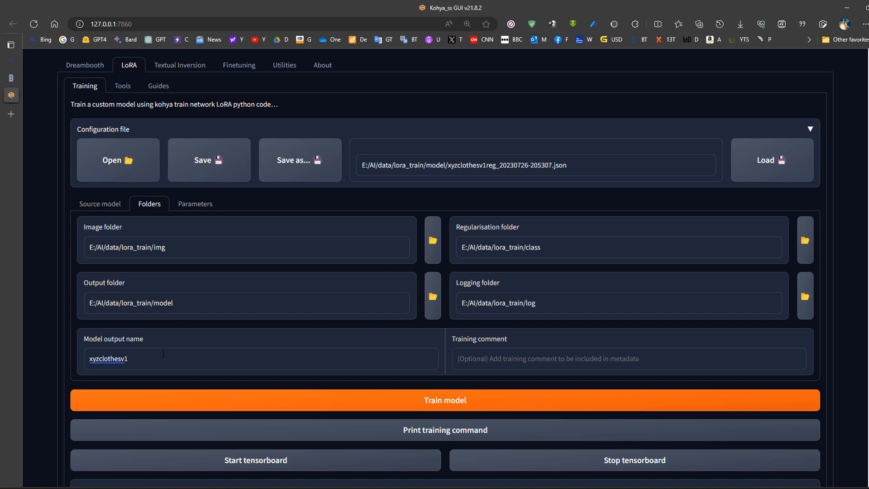
# Step: Check the regularisation folder path in the Kohya_ss GUI and set the model output name to xyzclothesv1reg
pyautogui.tripleClick(538, 248)
pyautogui.moveTo(581, 249); pyautogui.dragTo(460, 248)
pyautogui.moveTo(572, 250); pyautogui.dragTo(461, 247)
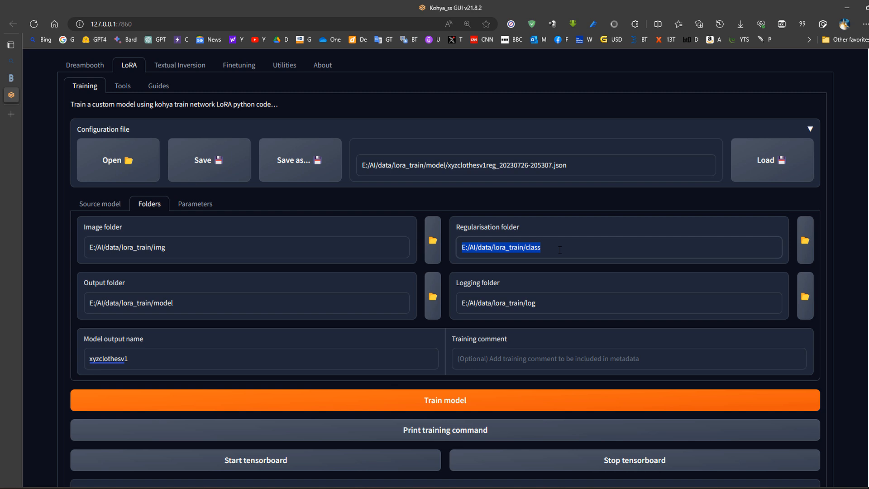
pyautogui.click(189, 363)
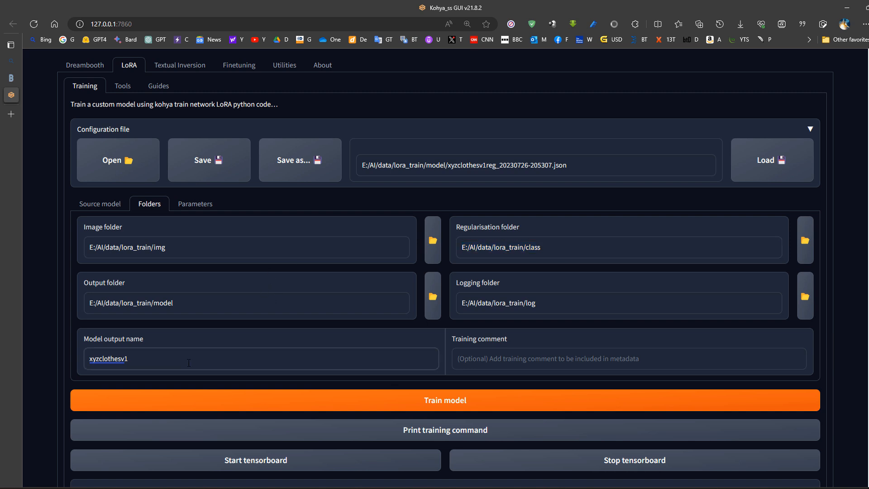
pyautogui.write('regf')
pyautogui.moveTo(140, 358); pyautogui.dragTo(61, 362)
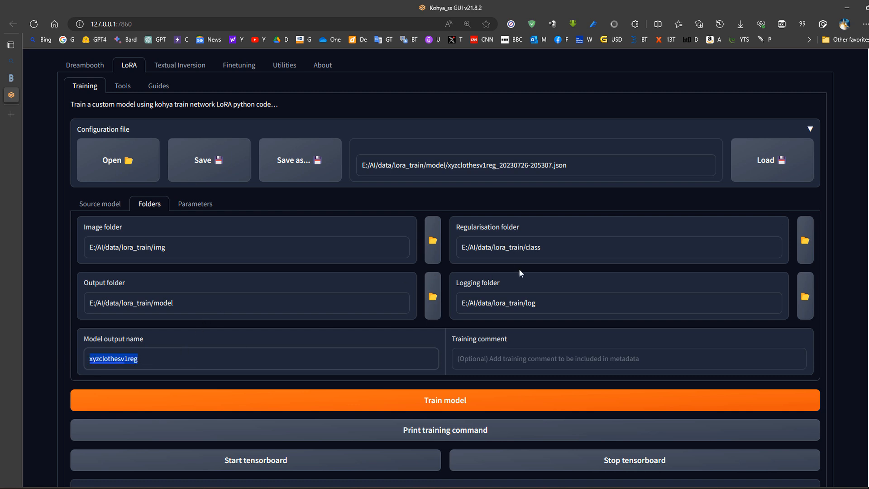
# Step: Open the folder chooser for the regularisation folder, look inside lora_train/class, and leave without choosing a folder
pyautogui.moveTo(561, 245); pyautogui.dragTo(393, 240)
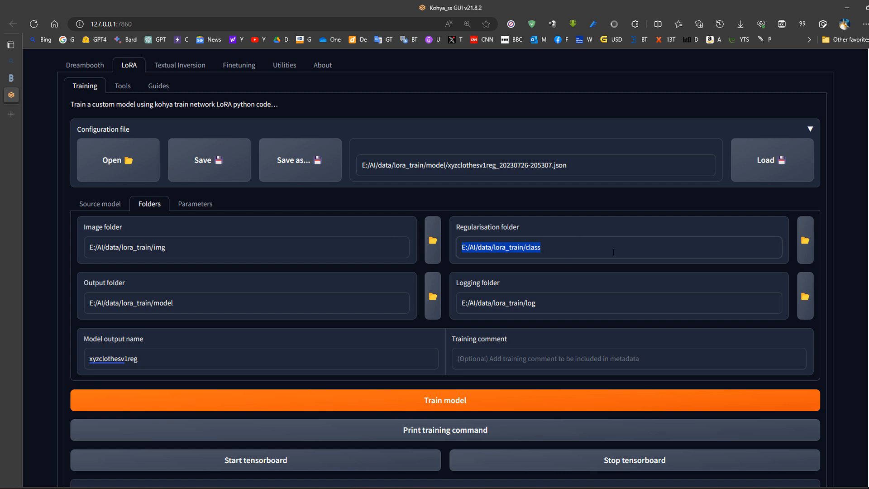
pyautogui.click(805, 241)
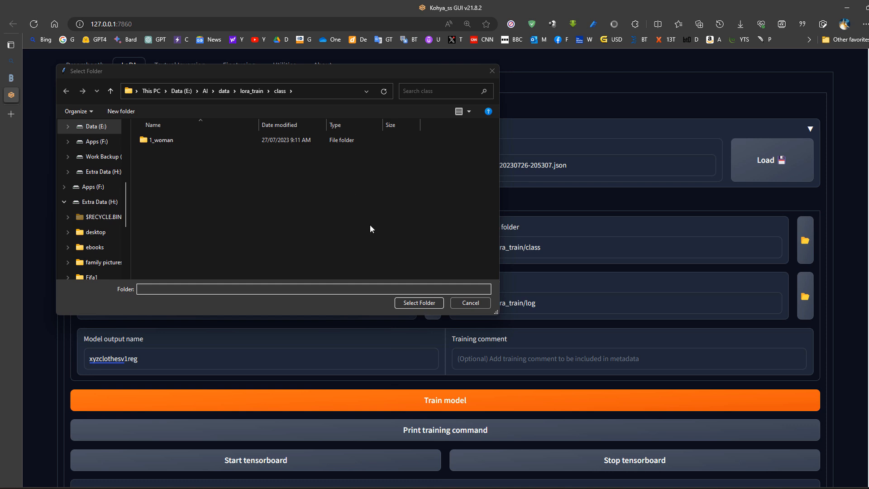
pyautogui.click(471, 303)
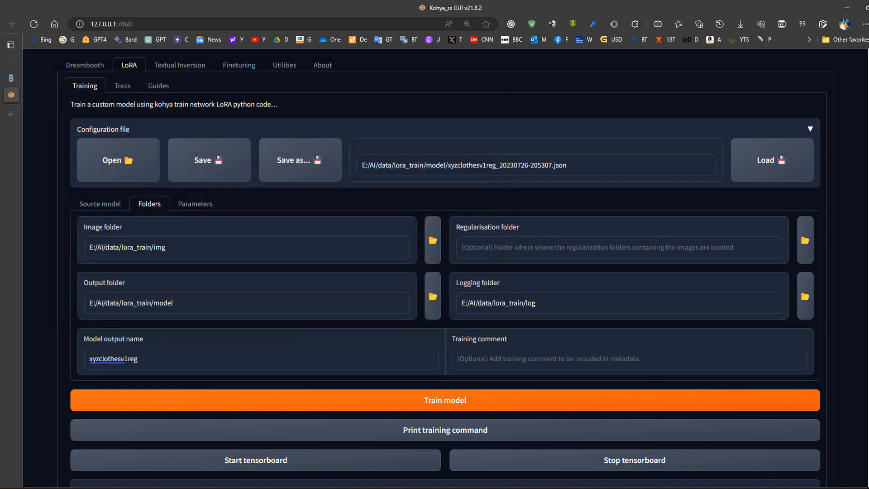
# Step: Open the 1_woman subfolder of lora_train's class folder and inspect regularisation images 00428-2208600452.png and 00406-2208600430.png
pyautogui.moveTo(686, 488)
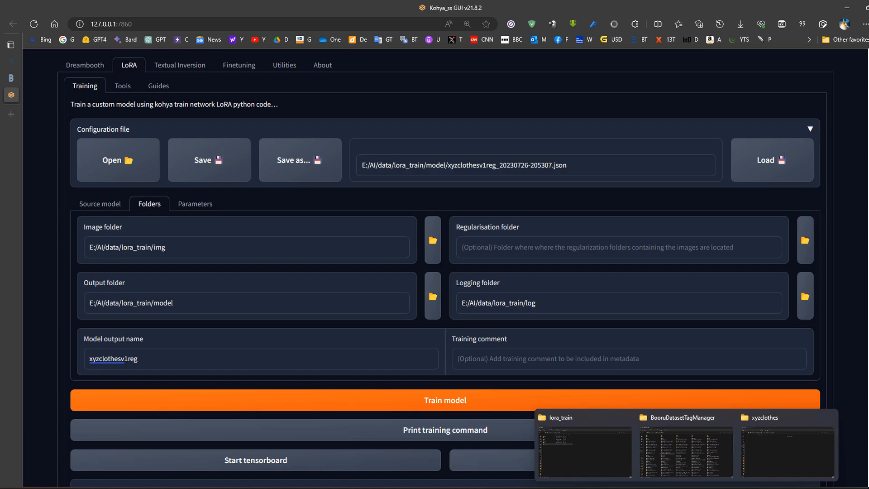
pyautogui.click(591, 461)
pyautogui.doubleClick(135, 91)
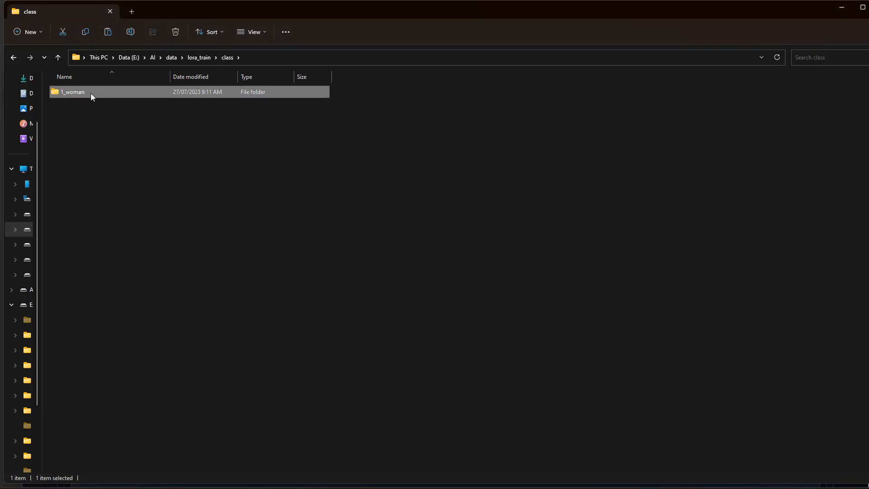
pyautogui.doubleClick(90, 93)
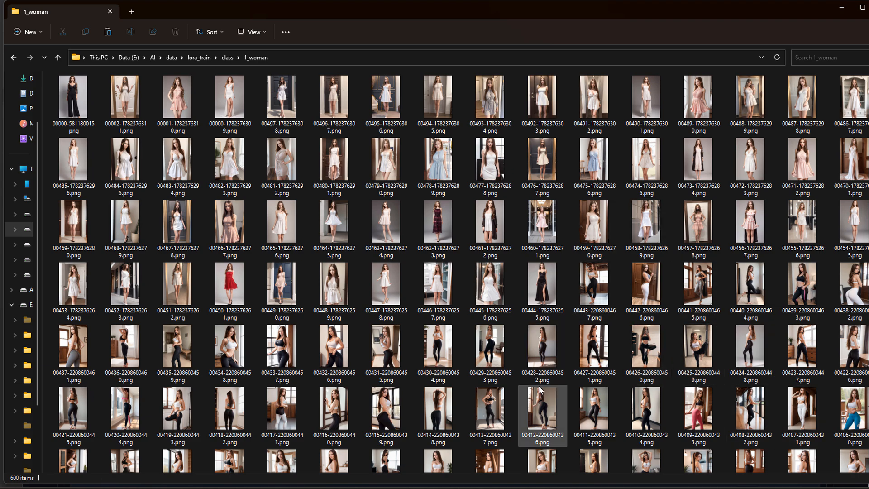
pyautogui.doubleClick(546, 354)
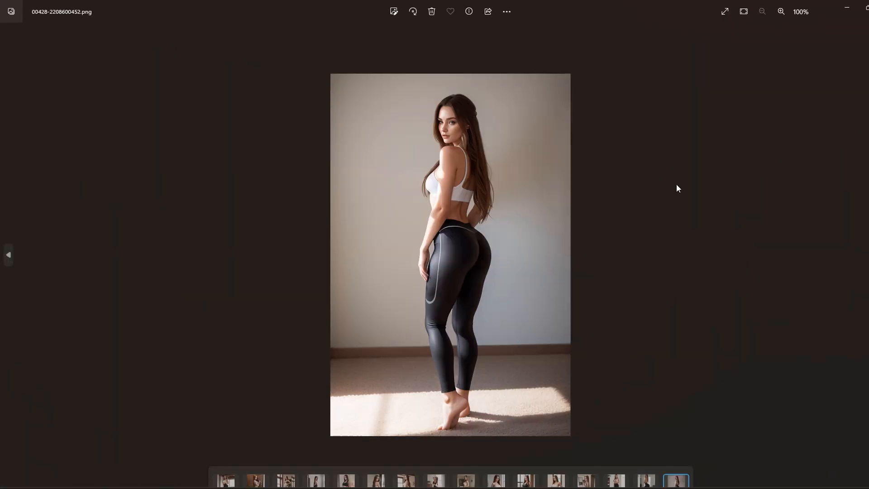
pyautogui.click(868, 7)
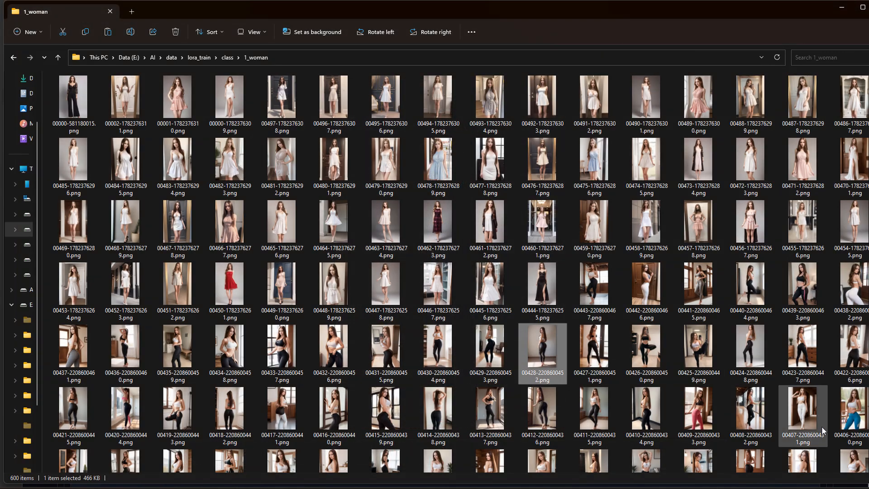
pyautogui.doubleClick(838, 417)
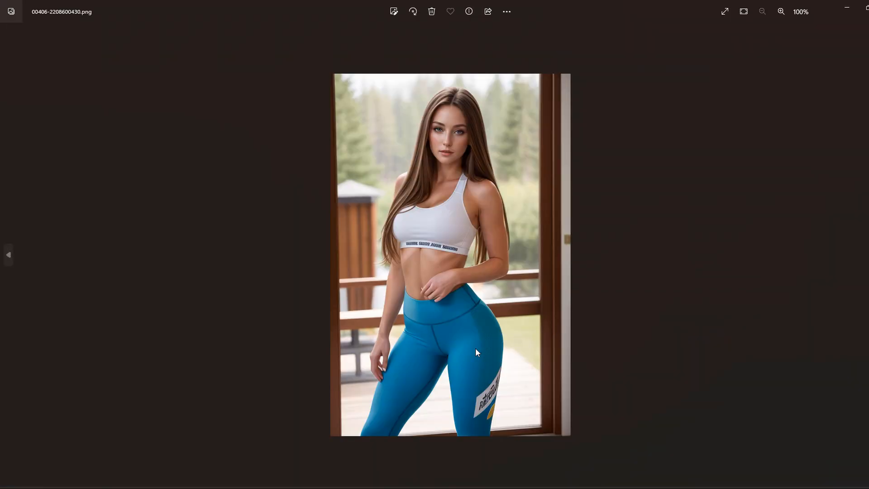
pyautogui.click(867, 7)
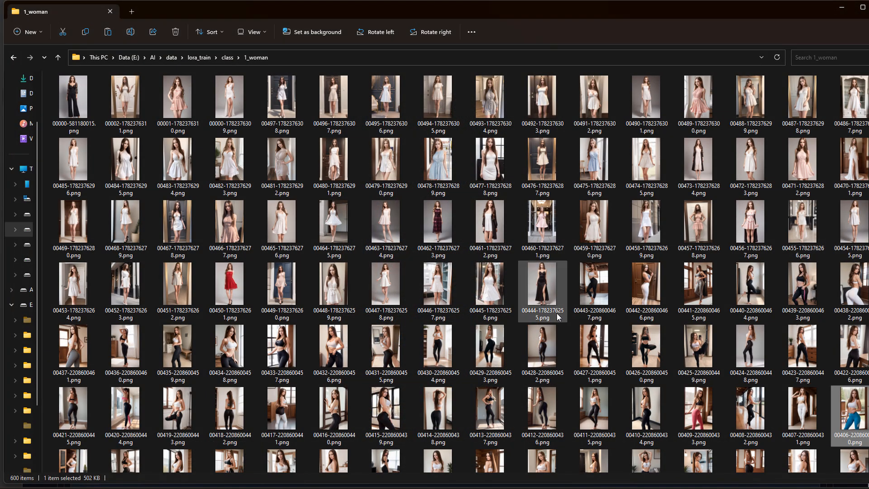
# Step: Open regularisation image 00233-3357894422.png in the 1_woman folder and delete it
pyautogui.scroll(-10, 368, 323)
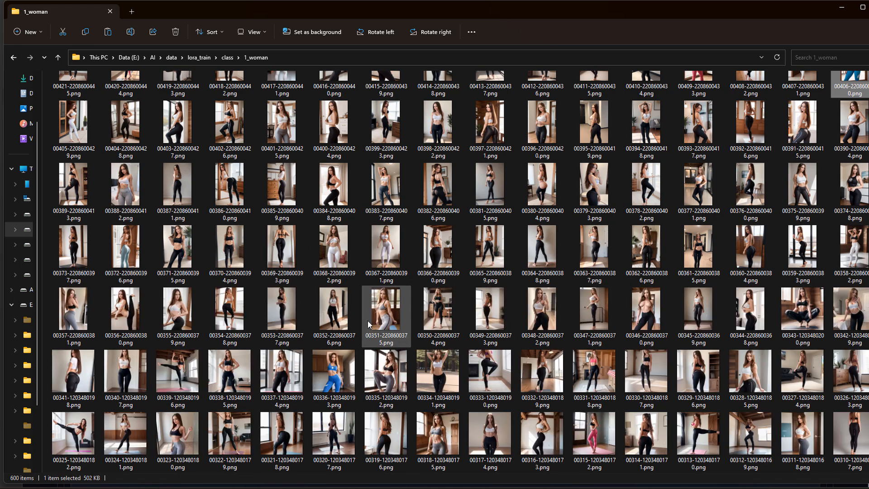
pyautogui.scroll(-4, 385, 317)
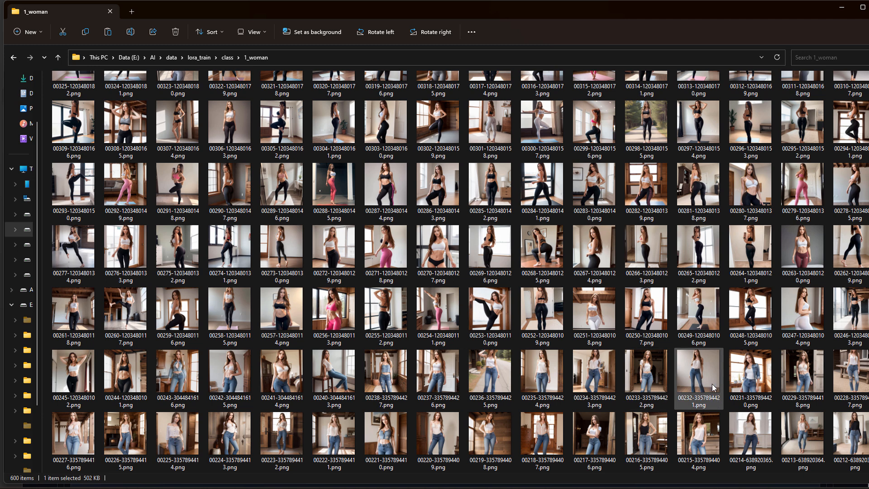
pyautogui.click(651, 373)
pyautogui.doubleClick(650, 374)
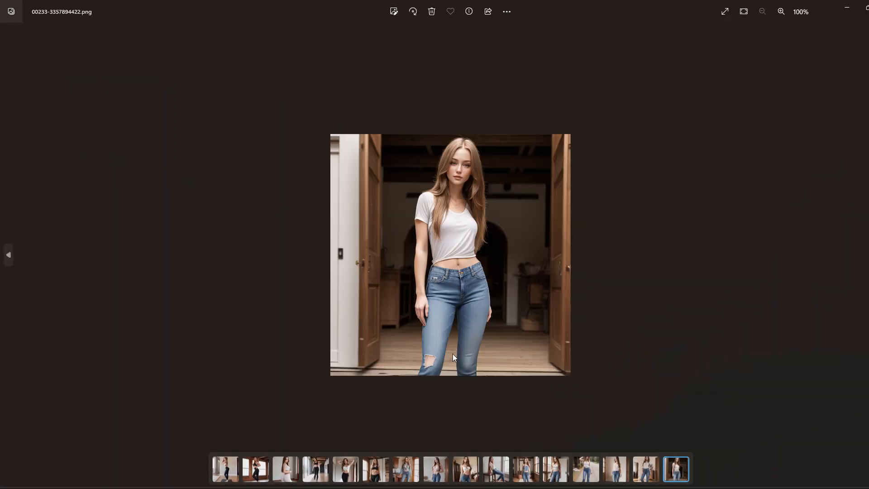
pyautogui.press('Right')
pyautogui.click(868, 7)
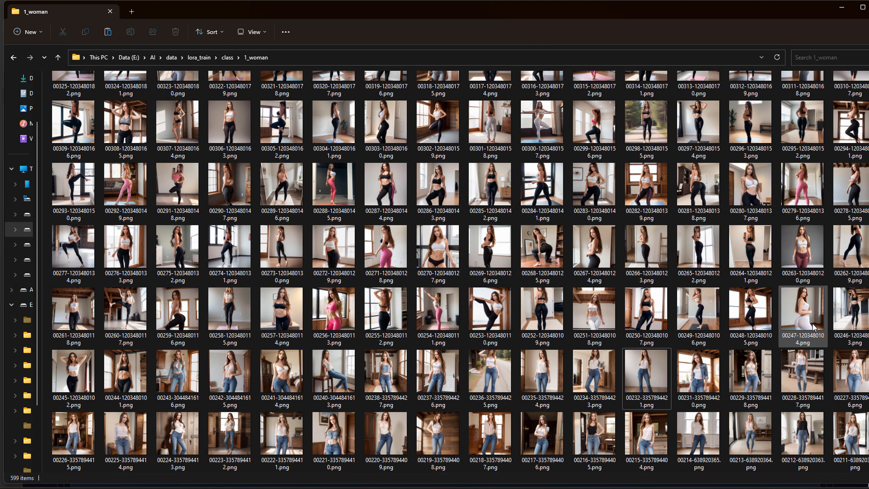
# Step: Open the jeans images from 00237-3357894426.png, delete 00237 and 00238, and review the neighbouring images through 00227
pyautogui.doubleClick(452, 385)
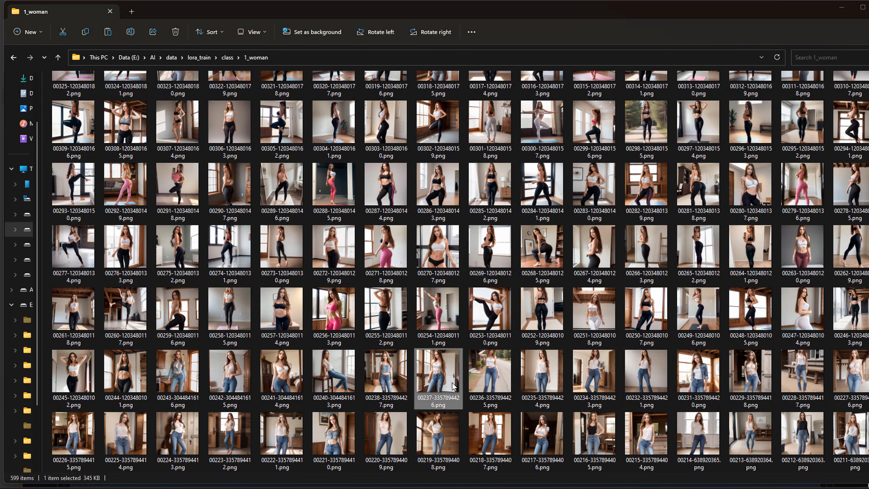
pyautogui.press('Left')
pyautogui.press('Right')
pyautogui.press('Left')
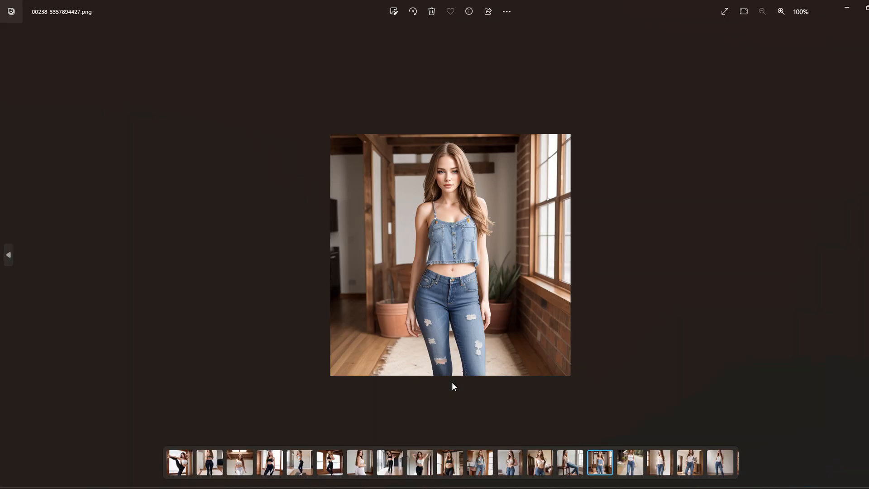
pyautogui.press('Right')
pyautogui.press('Escape')
pyautogui.press('Left')
pyautogui.press('Left')
pyautogui.press('Left')
pyautogui.press('Right')
pyautogui.press('Right')
pyautogui.press('Right')
pyautogui.press('Right')
pyautogui.press('Right')
pyautogui.press('Right')
pyautogui.press('Right')
pyautogui.press('Right')
pyautogui.press('Right')
pyautogui.press('Right')
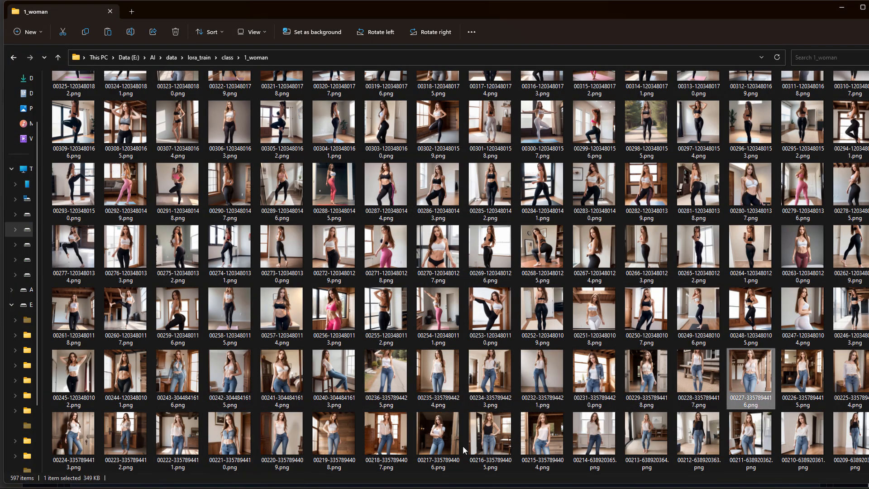
# Step: View regularisation image 00195-2839546529.png and check its pixel dimensions in the file properties
pyautogui.scroll(-3, 491, 446)
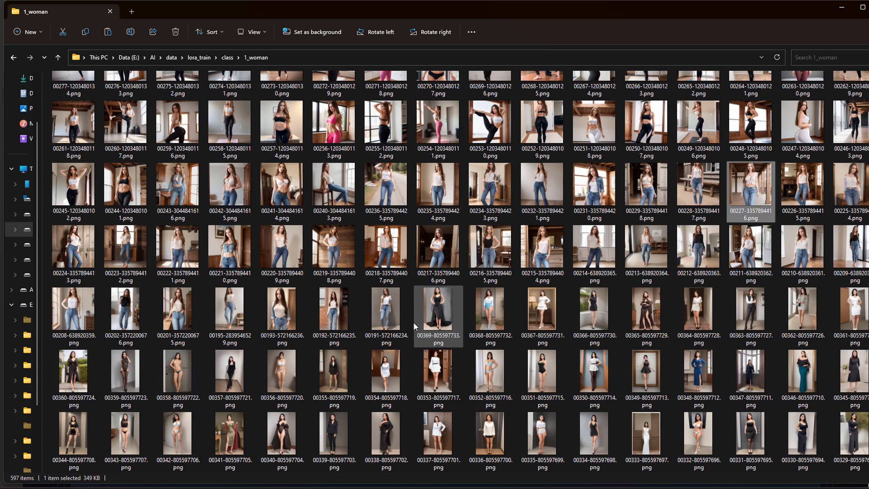
pyautogui.doubleClick(222, 314)
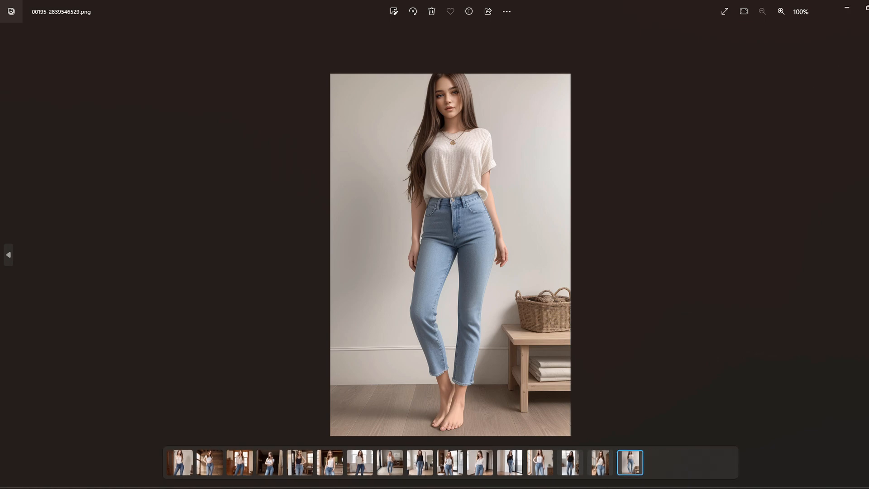
pyautogui.click(868, 7)
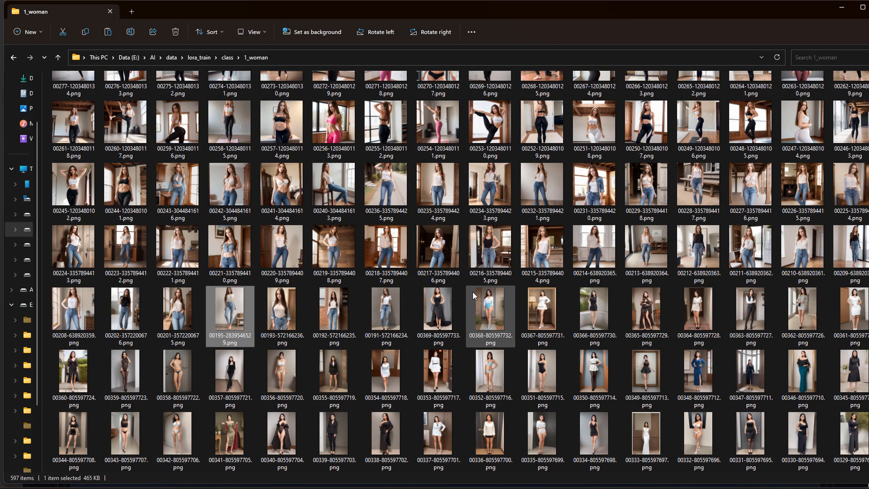
pyautogui.hotkey('alt', 'Return')
pyautogui.hotkey('ctrl', 'Tab')
pyautogui.hotkey('ctrl', 'Tab')
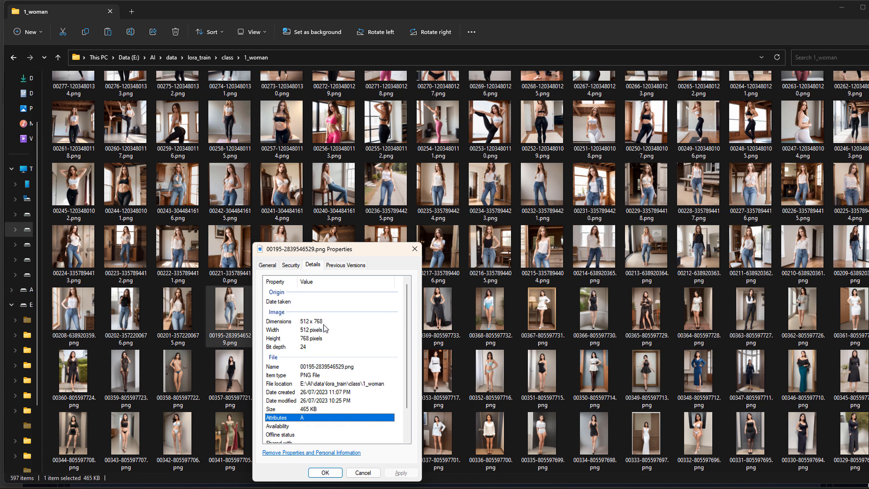
pyautogui.press('Escape')
# Step: Delete 00358-805597722.png from the 1_woman folder and look back over the remaining images
pyautogui.click(174, 369)
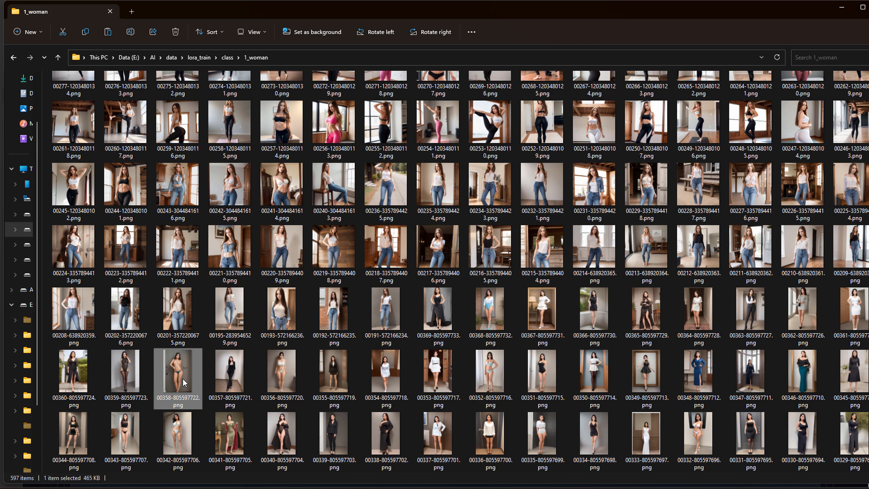
pyautogui.press('Delete')
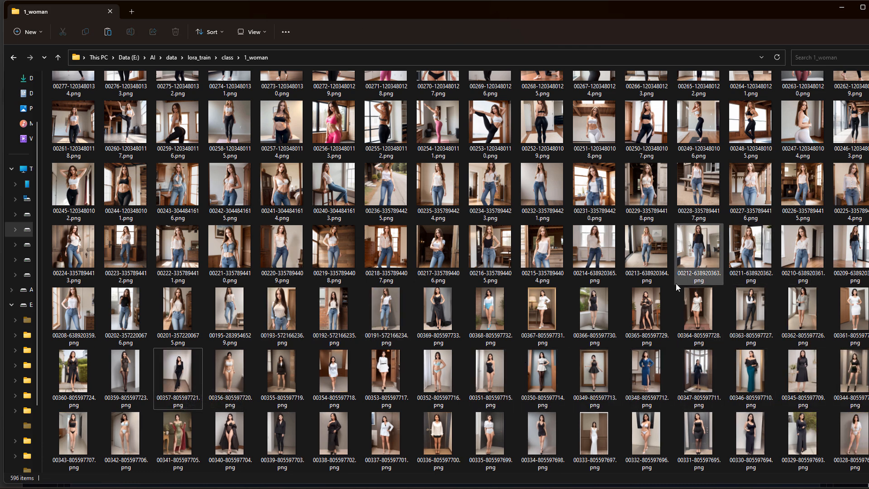
pyautogui.scroll(3, 593, 283)
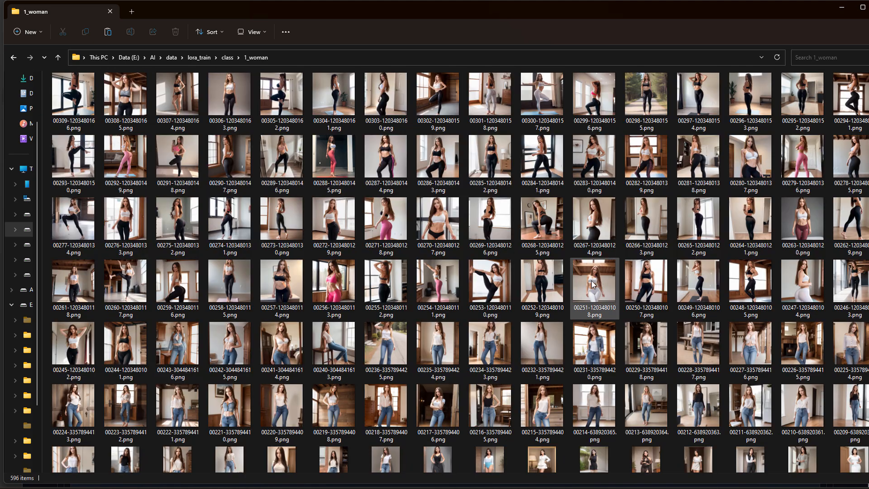
pyautogui.scroll(6, 440, 273)
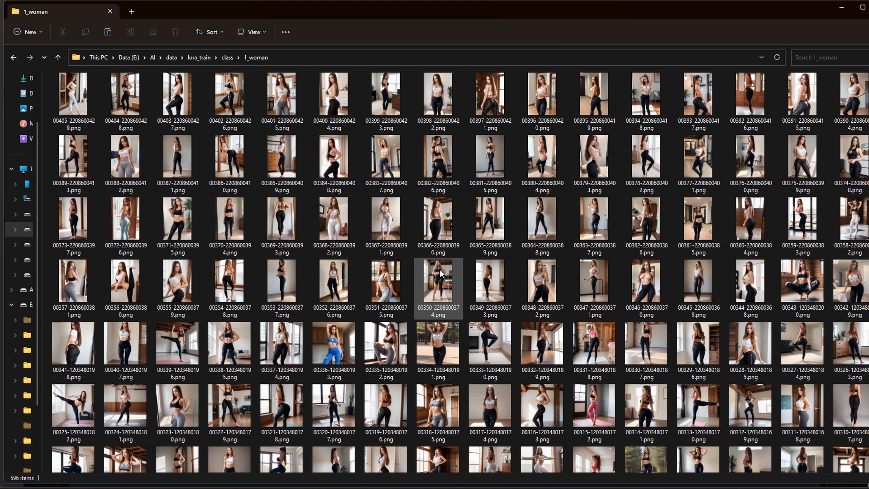
pyautogui.scroll(6, 440, 272)
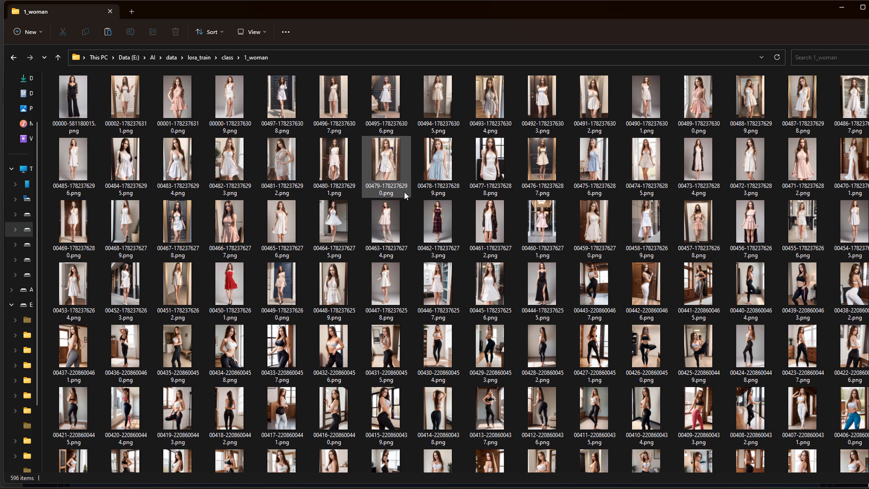
# Step: Switch to the Kohya_ss GUI, set the regularisation folder to E:/AI/data/lora_train/class, and start training xyzclothesv1reg
pyautogui.moveTo(356, 488)
pyautogui.click(349, 458)
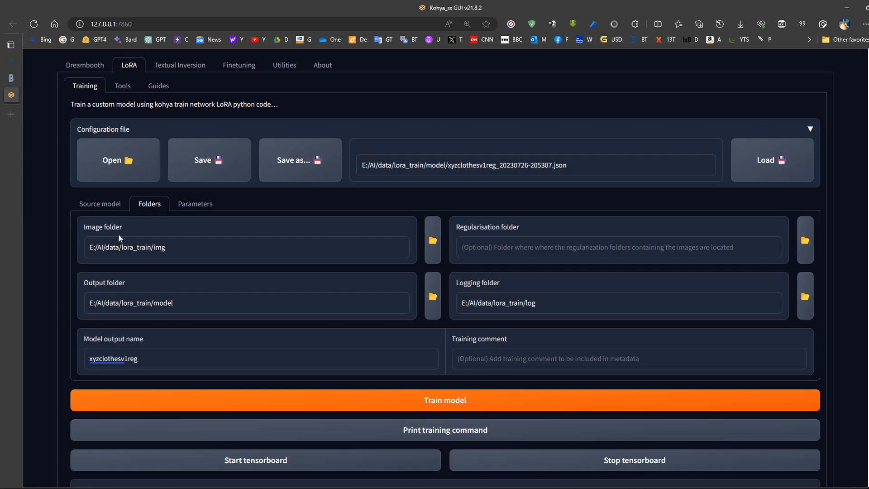
pyautogui.tripleClick(564, 249)
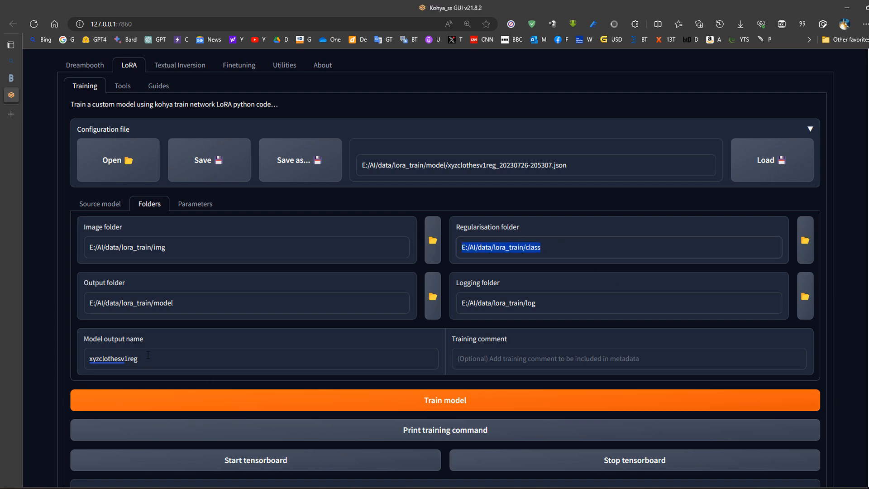
pyautogui.moveTo(140, 359); pyautogui.dragTo(34, 356)
pyautogui.click(471, 401)
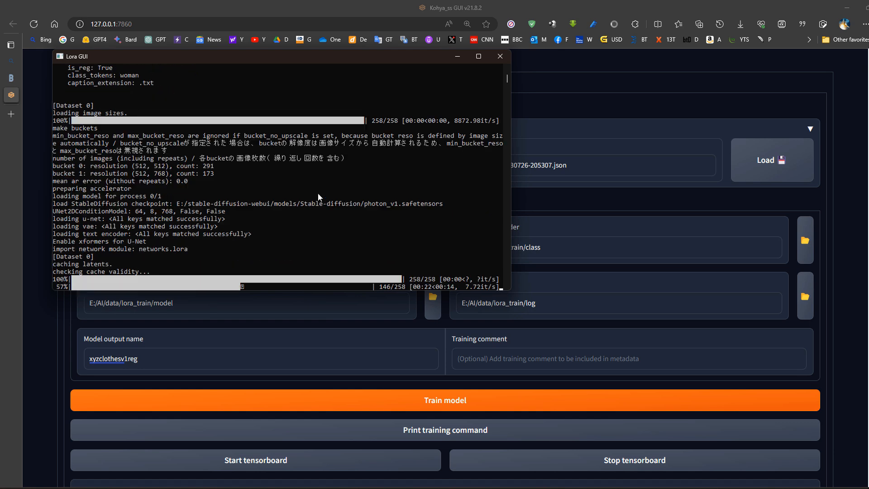
# Step: Copy the entire Lora GUI console output and paste it into a Notepad document
pyautogui.hotkey('ctrl', 'a')
pyautogui.hotkey('ctrl', 'c')
pyautogui.hotkey('alt', 'Tab')
pyautogui.hotkey('ctrl', 'v')
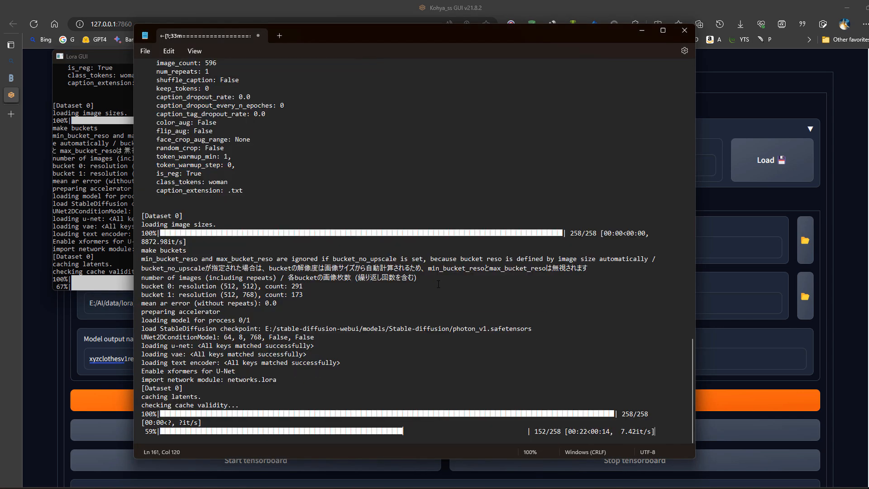
# Step: Read the training log from its beginning, checking the folder, step and epoch figures, regularisation image lines and dataset settings
pyautogui.moveTo(690, 340); pyautogui.dragTo(660, 59)
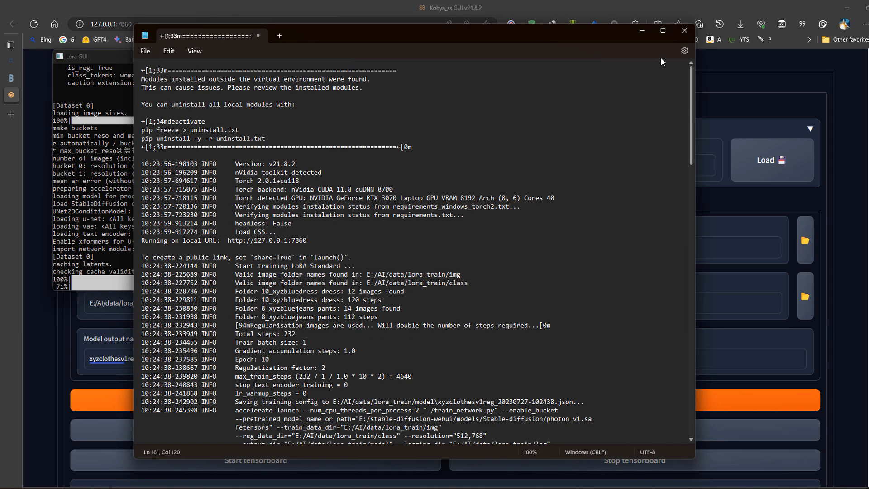
pyautogui.scroll(-5, 300, 267)
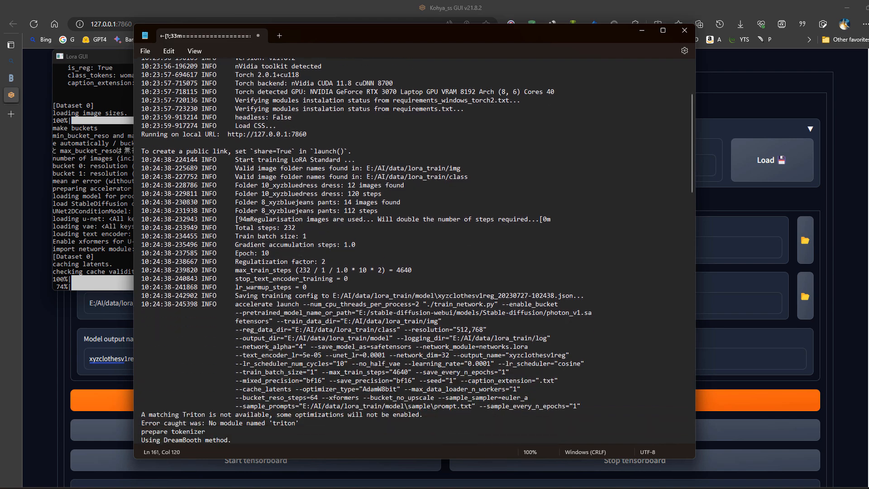
pyautogui.doubleClick(408, 253)
pyautogui.doubleClick(409, 252)
pyautogui.scroll(-3, 312, 276)
pyautogui.scroll(-13, 412, 250)
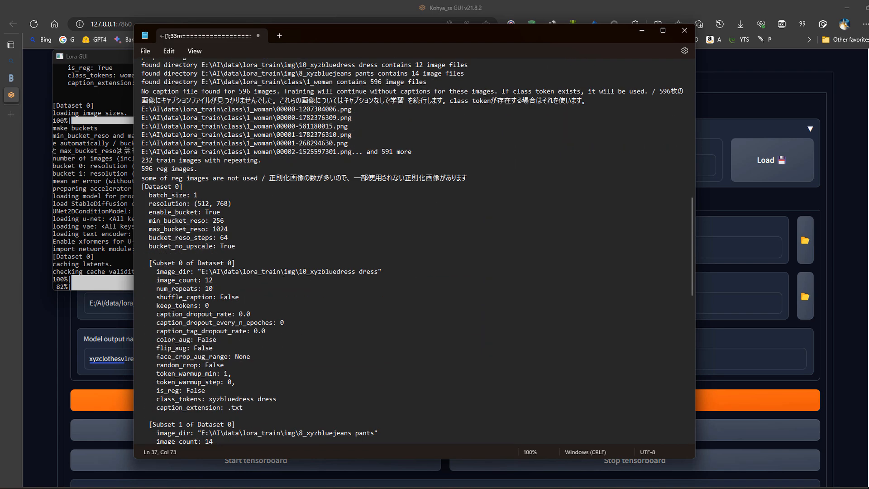
pyautogui.scroll(-2, 176, 166)
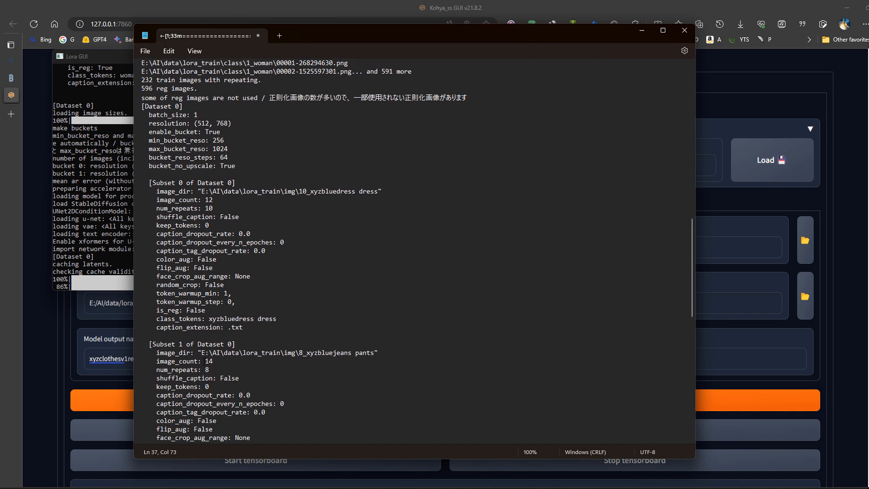
pyautogui.scroll(-5, 414, 251)
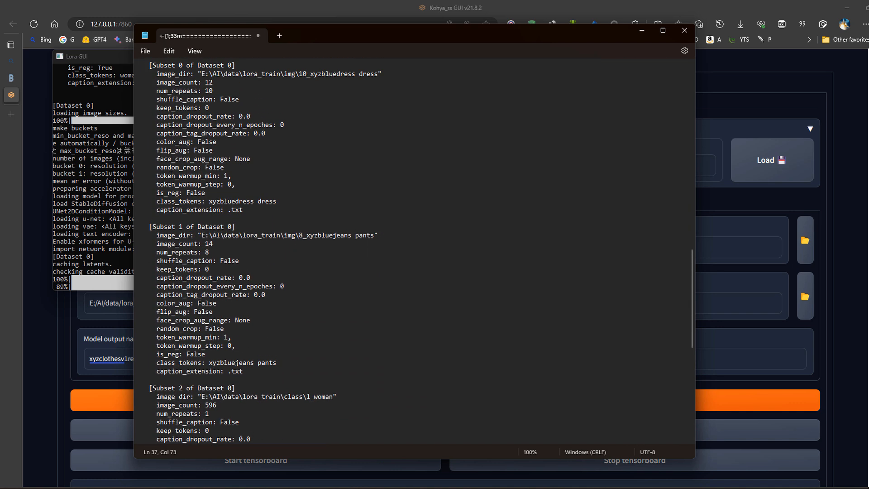
# Step: Highlight the settings of the bluedress, bluejeans and 1_woman subsets in the log to examine each one
pyautogui.moveTo(152, 74); pyautogui.dragTo(243, 210)
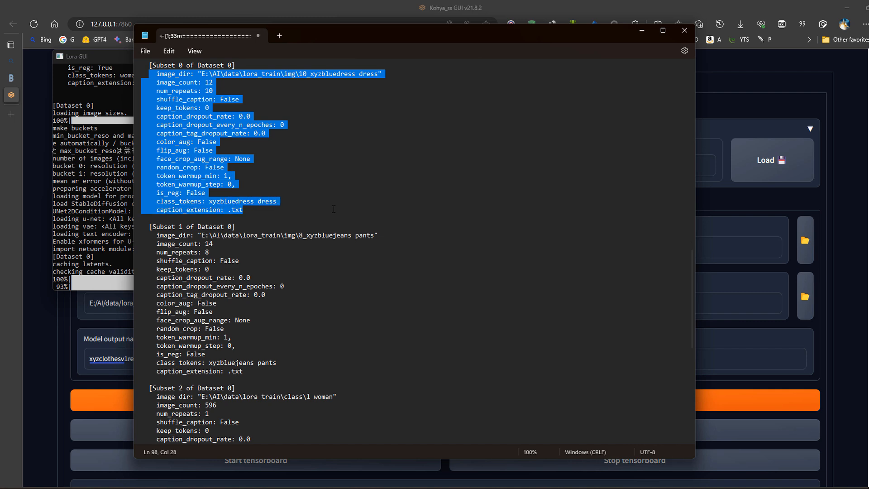
pyautogui.moveTo(152, 244); pyautogui.dragTo(243, 370)
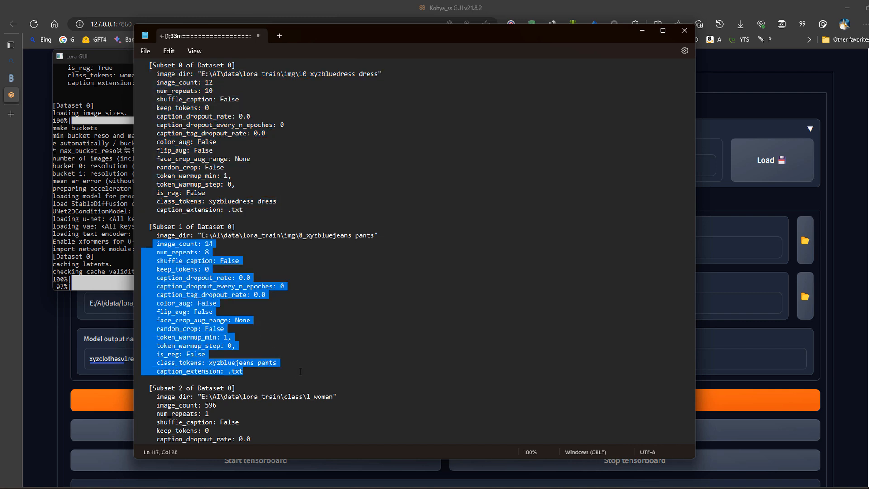
pyautogui.scroll(-7, 243, 370)
pyautogui.moveTo(152, 209); pyautogui.dragTo(229, 337)
pyautogui.click(212, 286)
pyautogui.doubleClick(211, 218)
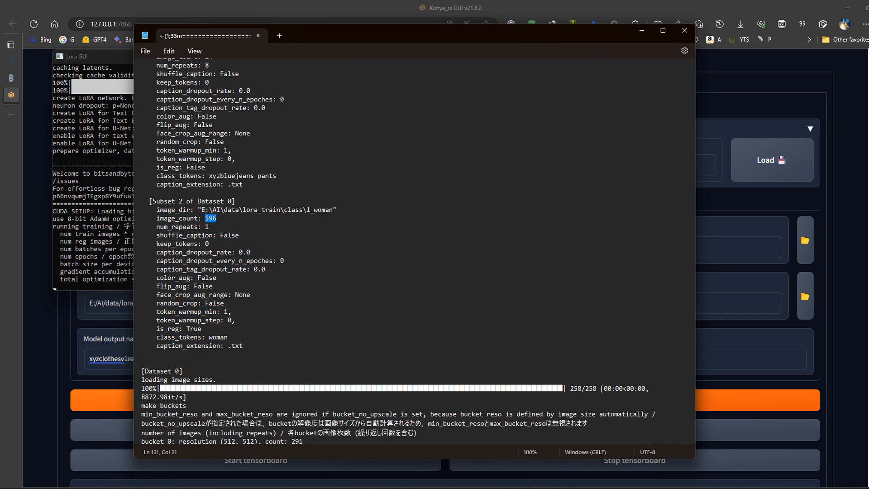
# Step: Check the image counts of the 10_xyzbluedress dress and 8_xyzbluejeans pants subsets in the log
pyautogui.scroll(3, 242, 216)
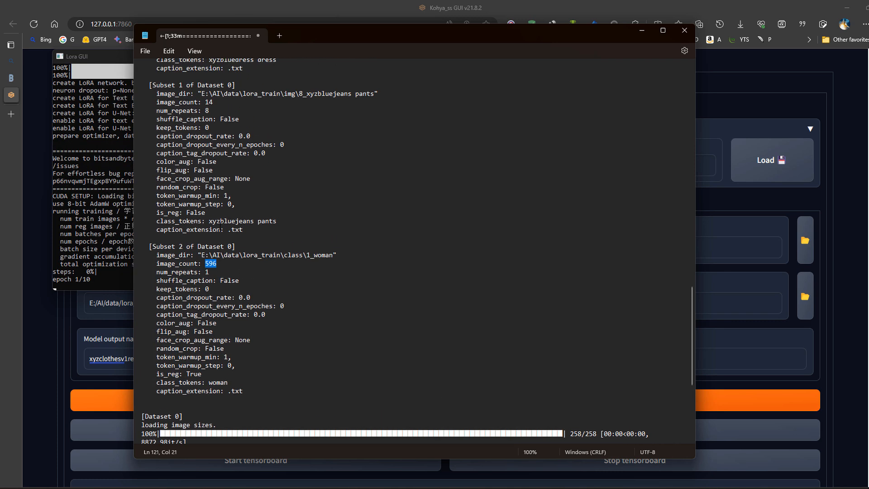
pyautogui.scroll(5, 211, 163)
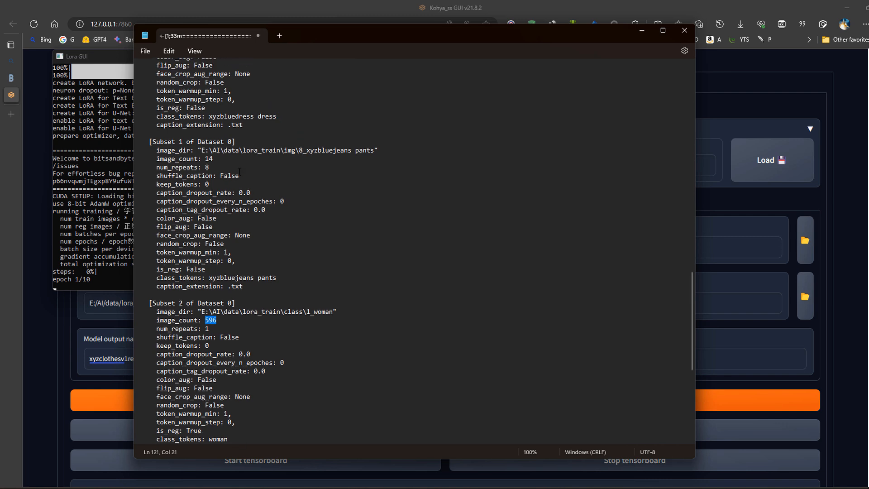
pyautogui.doubleClick(210, 100)
pyautogui.click(207, 261)
pyautogui.doubleClick(207, 261)
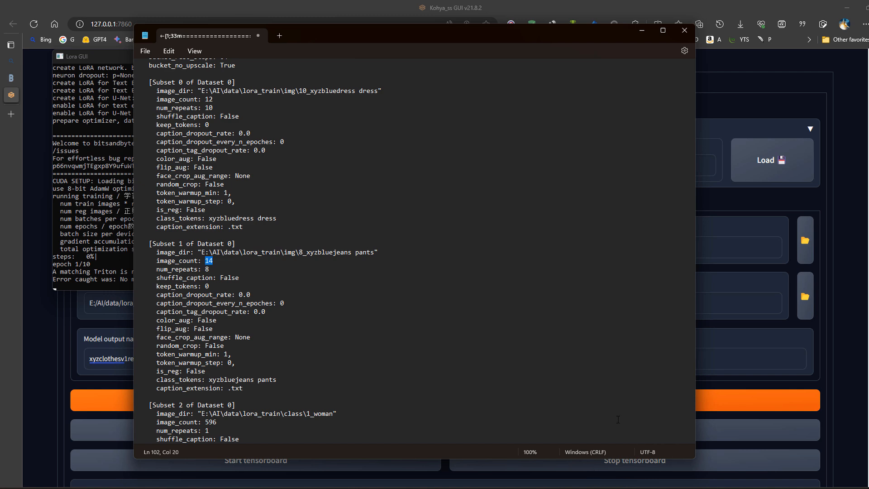
# Step: Open Calculator and compute 12*10 plus 14*8 for the images multiplied by their repeats
pyautogui.press('super')
pyautogui.write('calc')
pyautogui.press('Return')
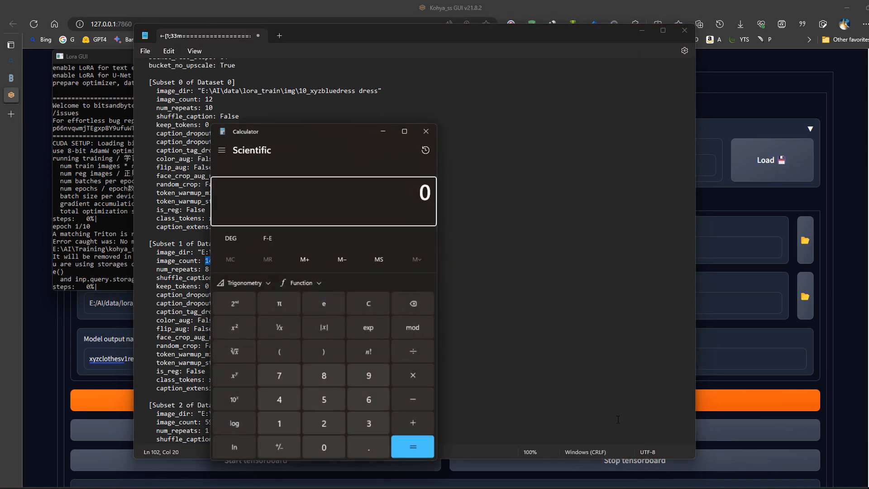
pyautogui.write('26')
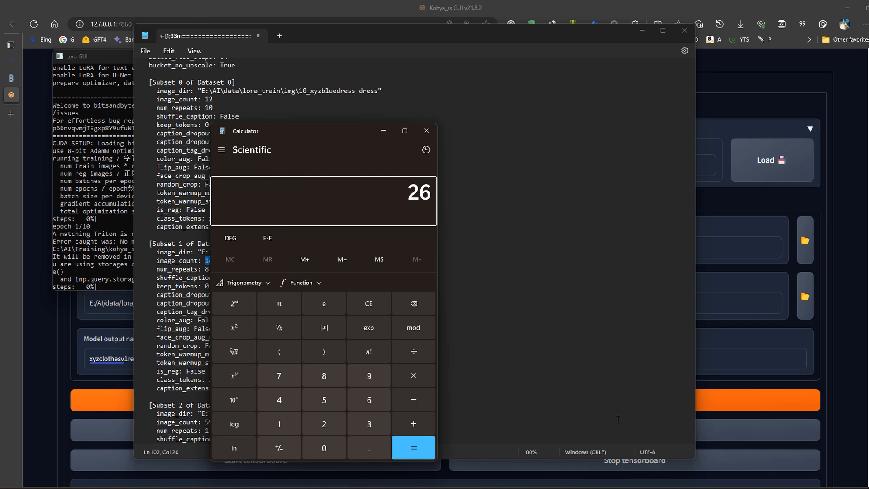
pyautogui.click(371, 308)
pyautogui.write('12*')
pyautogui.write('10')
pyautogui.press('Return')
pyautogui.write('+')
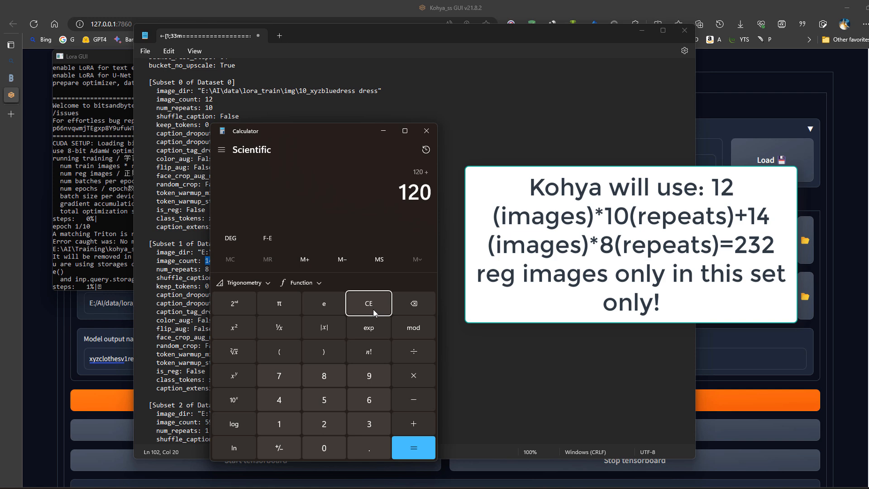
pyautogui.write('14*8')
pyautogui.press('Return')
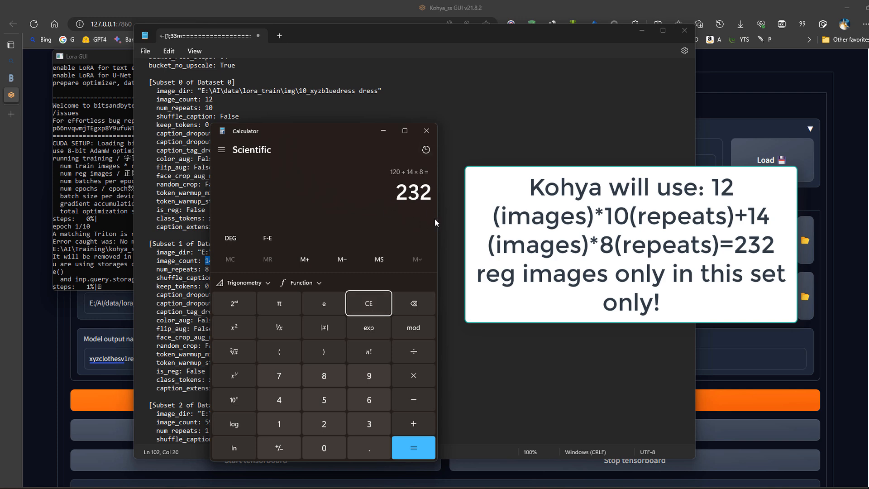
# Step: Add 26 to the total in Calculator and check the sum against the image loading count in the Dataset 0 log
pyautogui.write('+26')
pyautogui.press('Return')
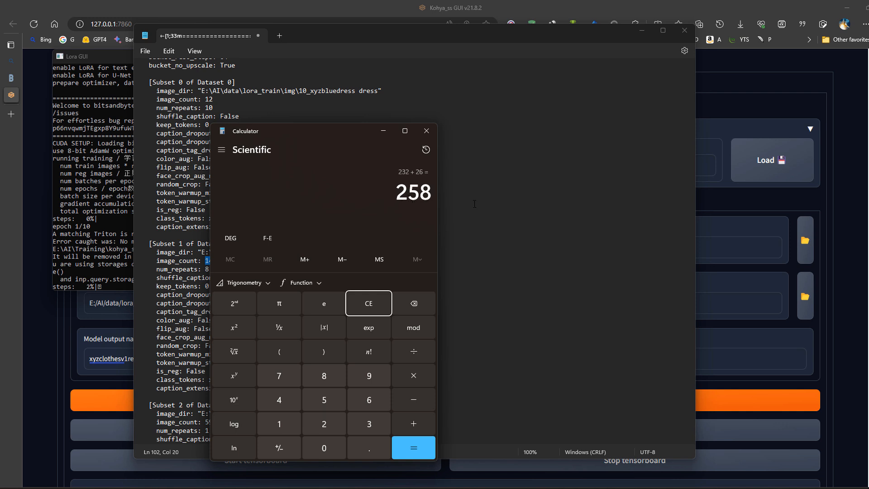
pyautogui.click(470, 252)
pyautogui.scroll(-8, 309, 406)
pyautogui.scroll(-5, 309, 406)
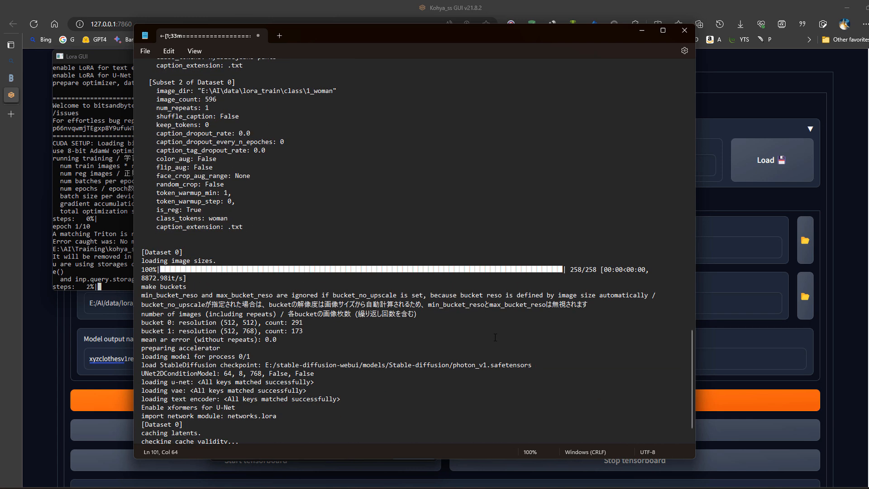
pyautogui.doubleClick(590, 270)
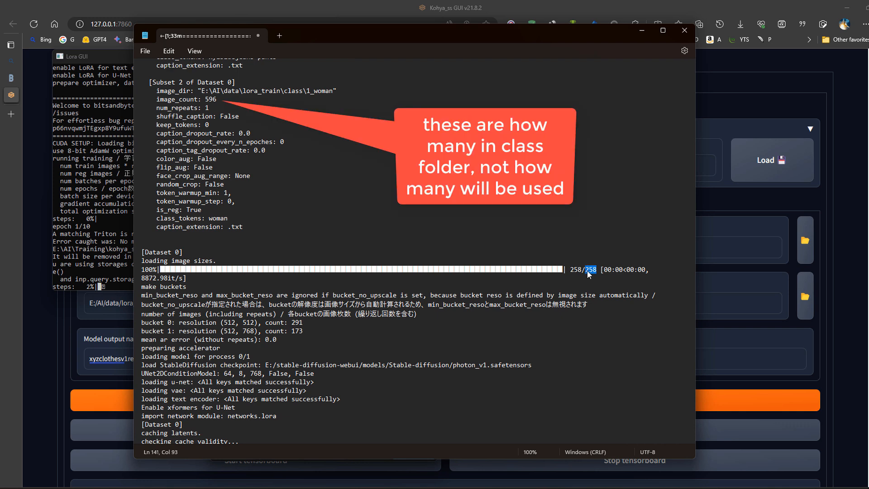
pyautogui.scroll(-1, 323, 345)
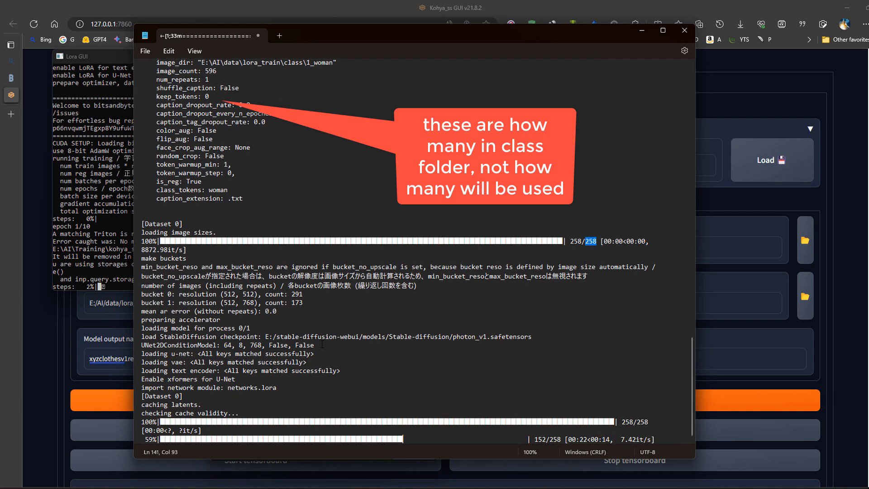
pyautogui.click(111, 57)
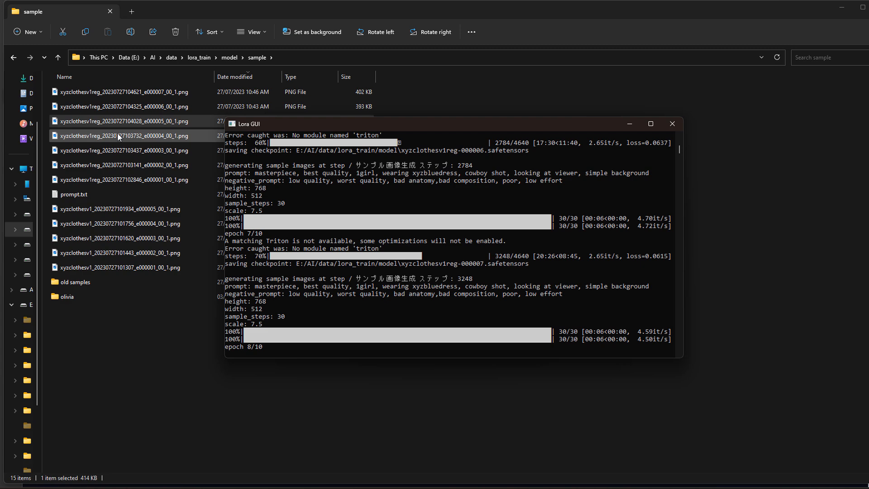
# Step: Open the xyzclothesv1reg epoch 1 sample image and compare it back and forth with the samples through epoch 4
pyautogui.doubleClick(127, 179)
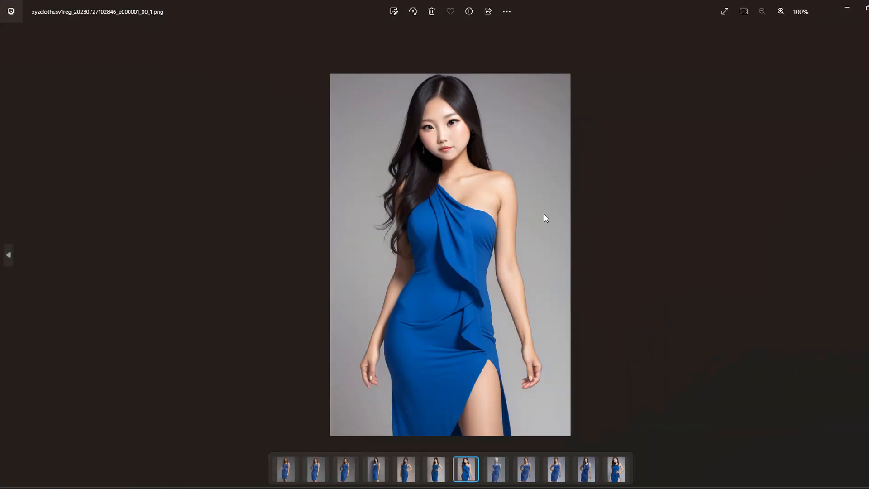
pyautogui.press('Left')
pyautogui.press('Right')
pyautogui.press('Left')
pyautogui.press('Right')
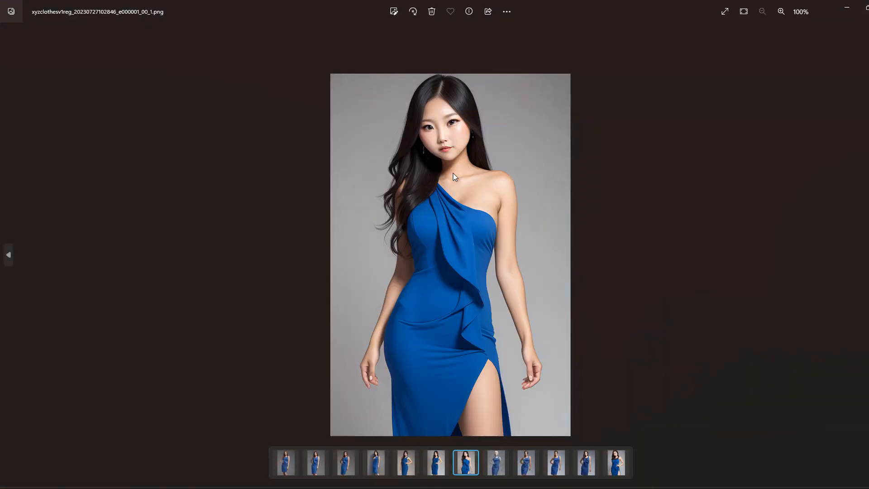
pyautogui.press('Left')
pyautogui.press('Left')
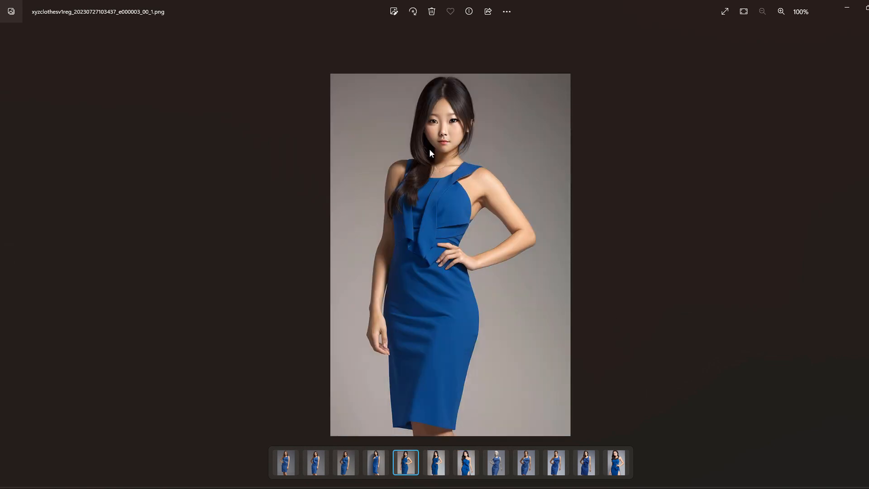
pyautogui.press('Right')
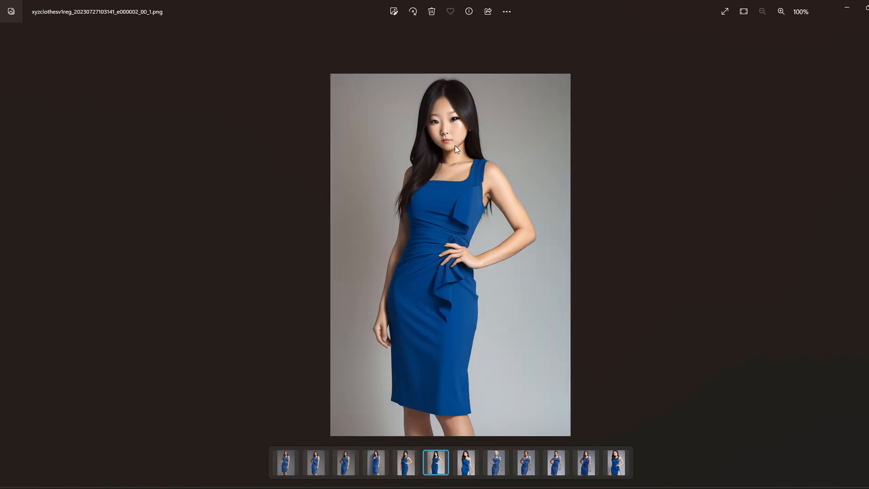
pyautogui.press('Right')
pyautogui.press('Left')
pyautogui.press('Right')
pyautogui.press('Left')
pyautogui.press('Left')
pyautogui.press('Left')
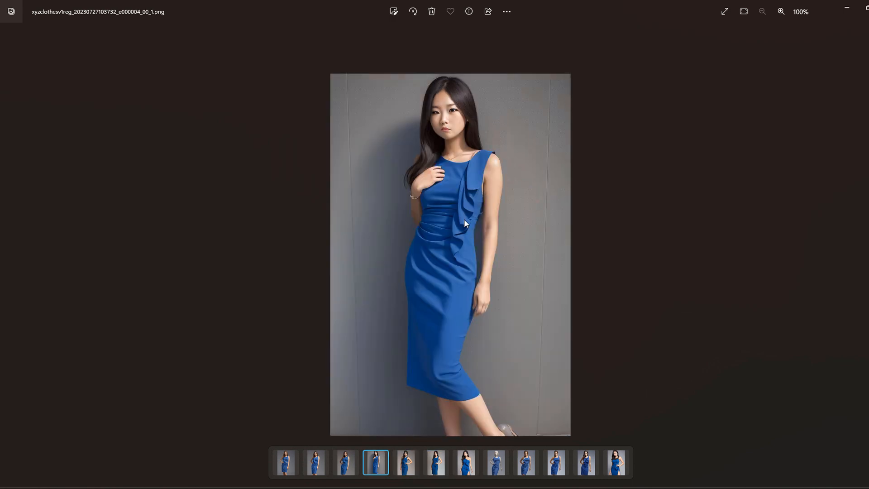
# Step: Compare the xyzclothesv1reg sample images of epochs 5 to 7 and close the image viewer
pyautogui.press('Left')
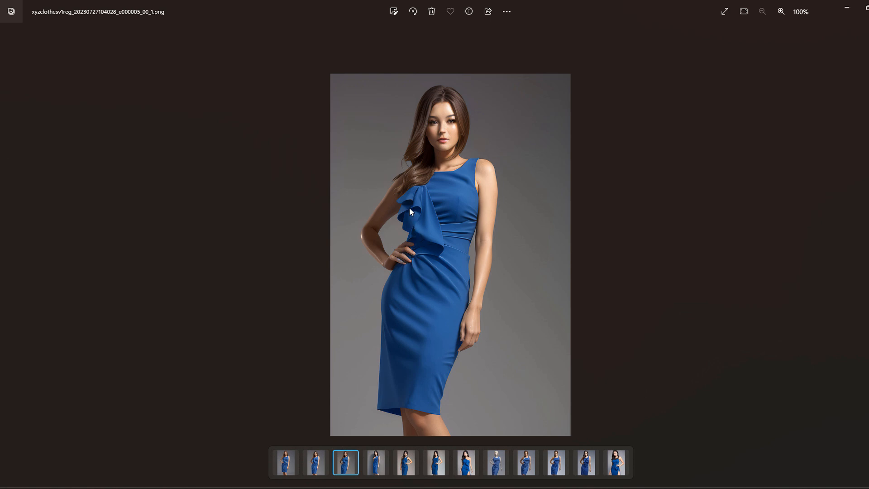
pyautogui.press('Left')
pyautogui.press('Left')
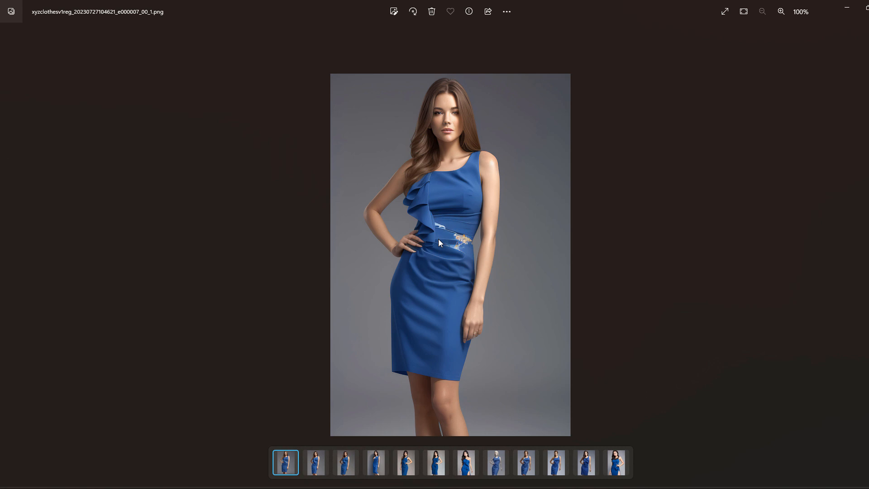
pyautogui.press('Right')
pyautogui.press('Right')
pyautogui.press('Right')
pyautogui.press('Left')
pyautogui.press('Escape')
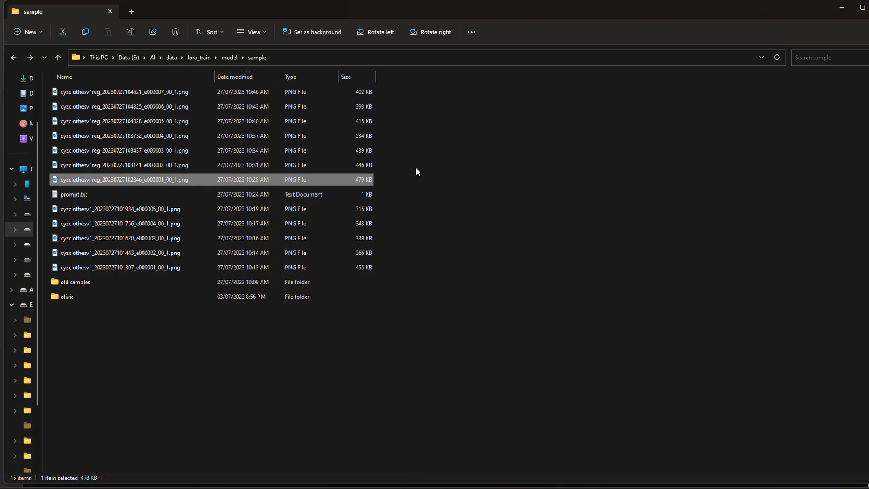
# Step: Review the xyzclothesv1 samples of epochs 1 to 4 from the training without regularisation images
pyautogui.doubleClick(186, 267)
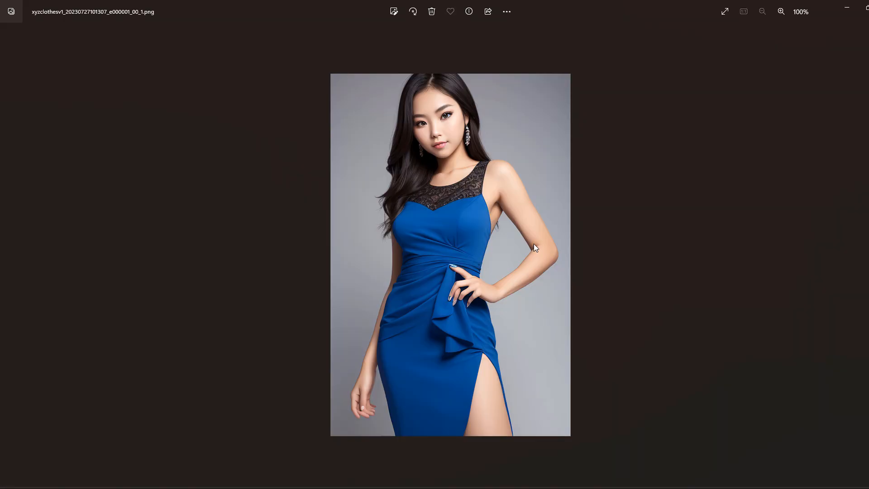
pyautogui.press('Left')
pyautogui.press('Left')
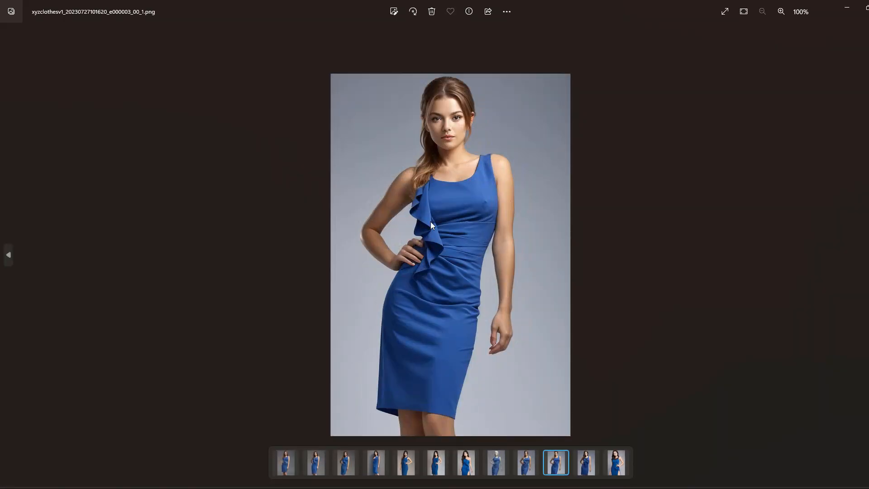
pyautogui.press('Left')
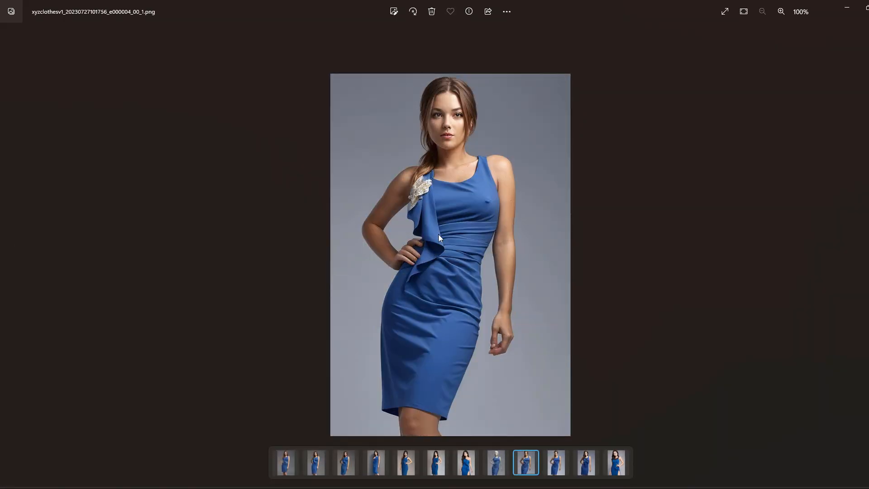
pyautogui.press('Escape')
# Step: Open the xyzclothesv1reg epoch 4 sample again and view it alongside the epoch 5 and 6 samples
pyautogui.doubleClick(195, 136)
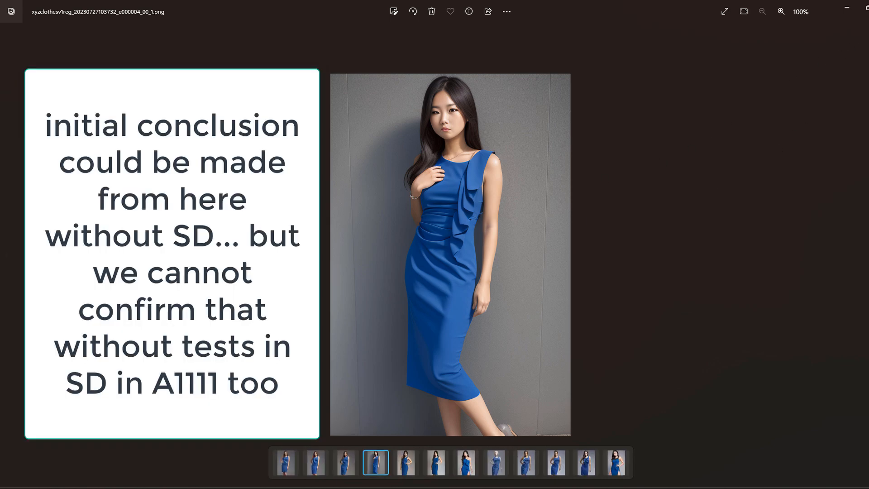
pyautogui.press('Left')
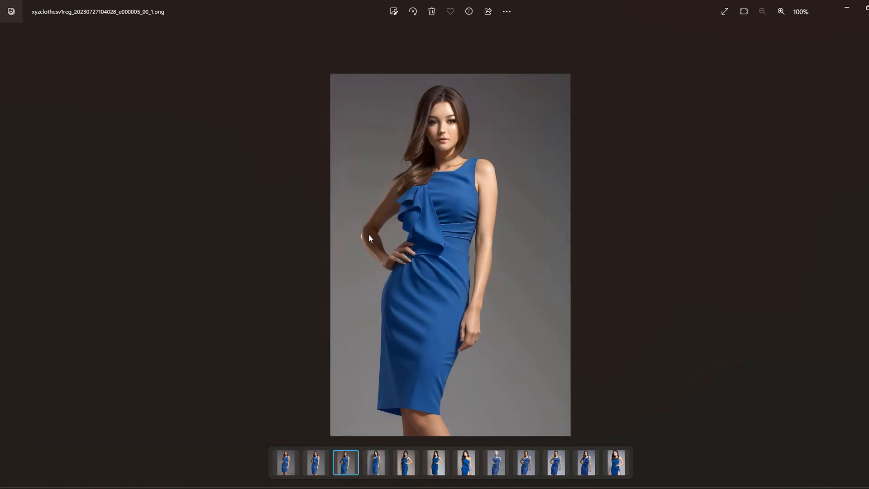
pyautogui.press('Left')
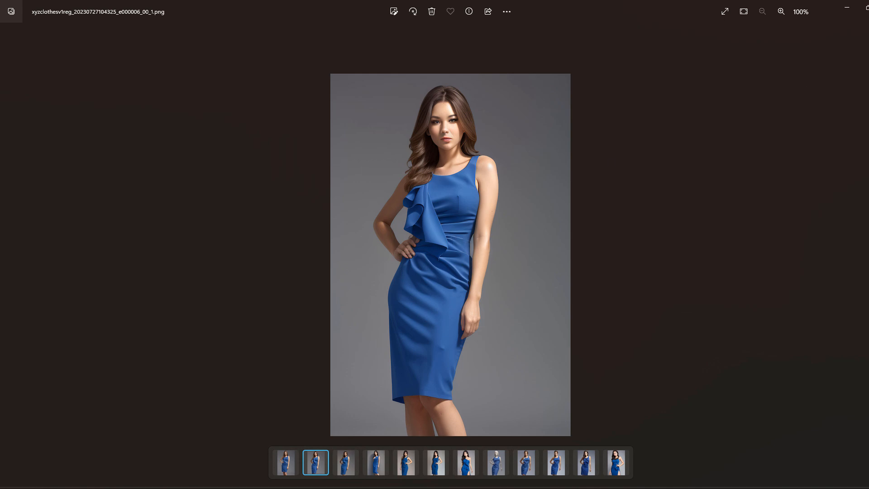
# Step: Close the image viewer and stop the running LoRA training in the Lora GUI console
pyautogui.click(868, 7)
pyautogui.click(425, 488)
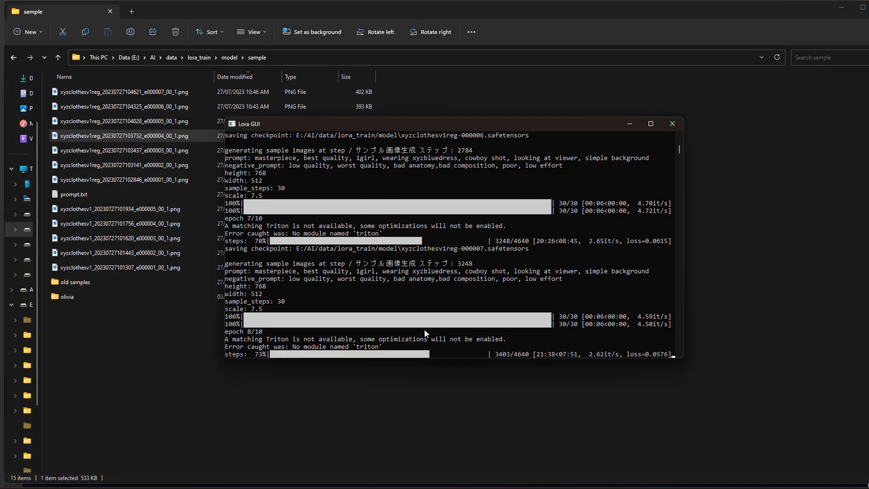
pyautogui.hotkey('ctrl', 'c')
# Step: Open the xyzclothesv1reg epoch 6 sample and compare it back and forth with the epoch 7 sample
pyautogui.doubleClick(131, 109)
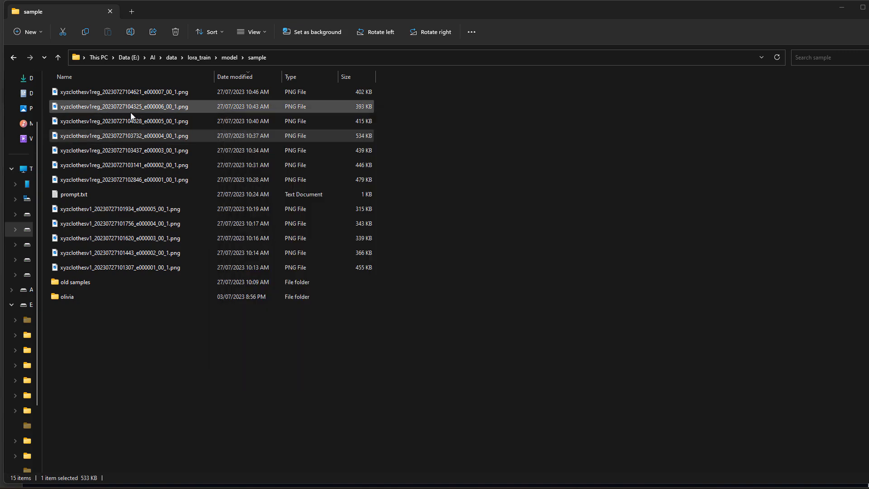
pyautogui.press('Left')
pyautogui.press('Right')
pyautogui.press('Left')
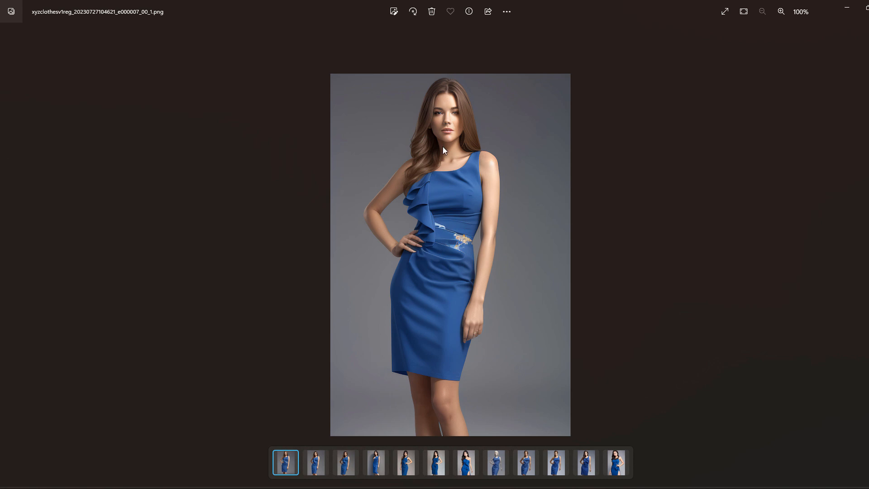
pyautogui.press('Right')
pyautogui.press('Left')
pyautogui.press('Right')
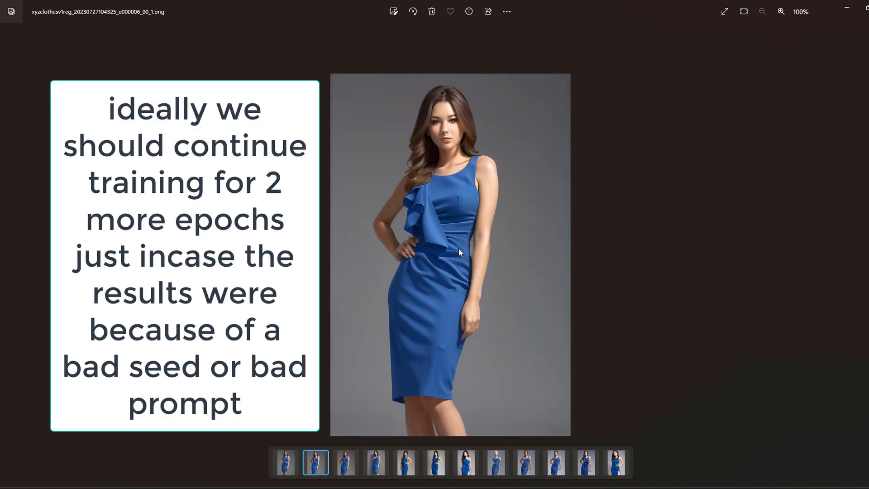
# Step: Compare the earlier xyzclothesv1reg samples, from epoch 5 back to epoch 3, to judge which epochs to test
pyautogui.press('Right')
pyautogui.press('Right')
pyautogui.press('Left')
pyautogui.press('Right')
pyautogui.press('Left')
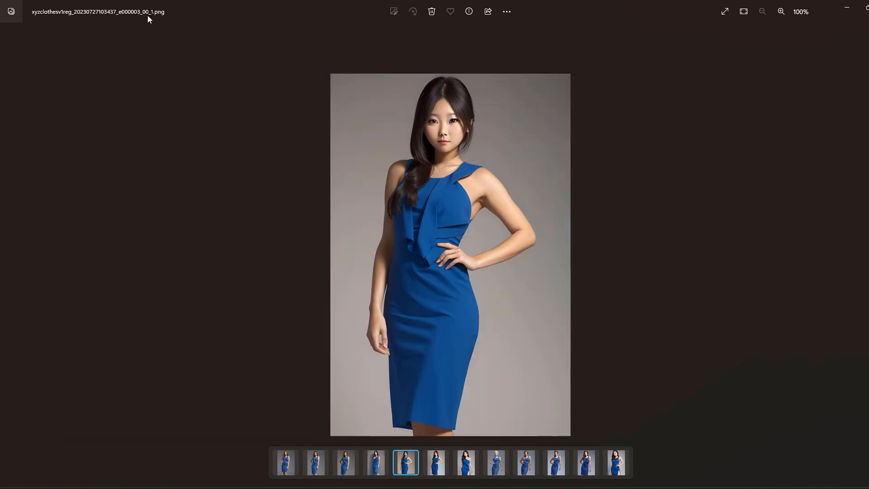
pyautogui.press('Right')
pyautogui.press('Left')
pyautogui.press('Left')
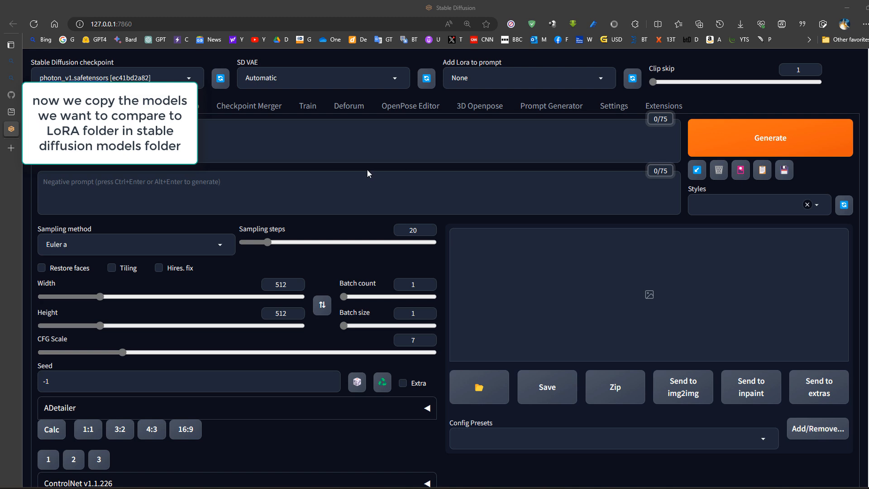
# Step: Copy the positive prompt from prompt.txt in the sample folder into the txt2img prompt of the Stable Diffusion web UI
pyautogui.moveTo(665, 488)
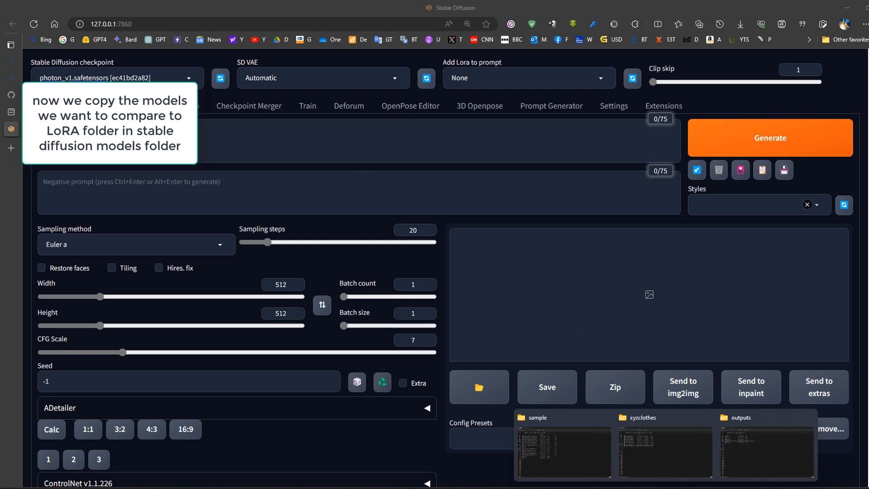
pyautogui.click(565, 450)
pyautogui.doubleClick(102, 194)
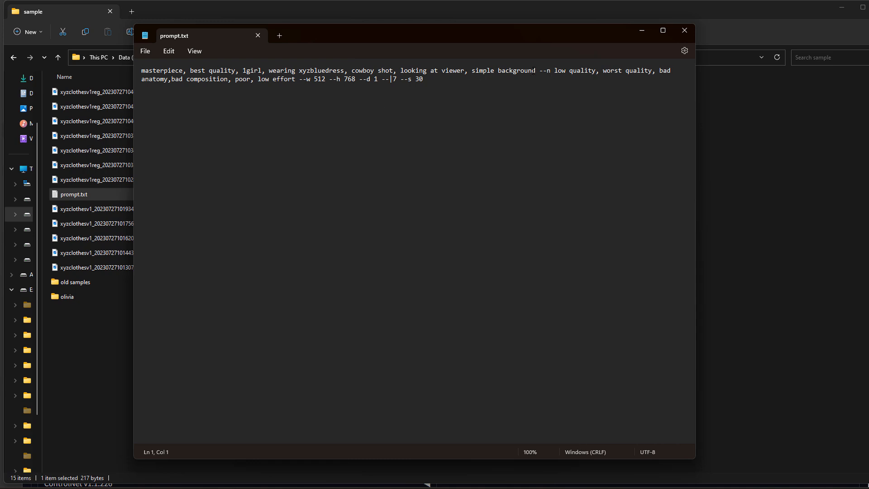
pyautogui.moveTo(536, 70); pyautogui.dragTo(137, 72)
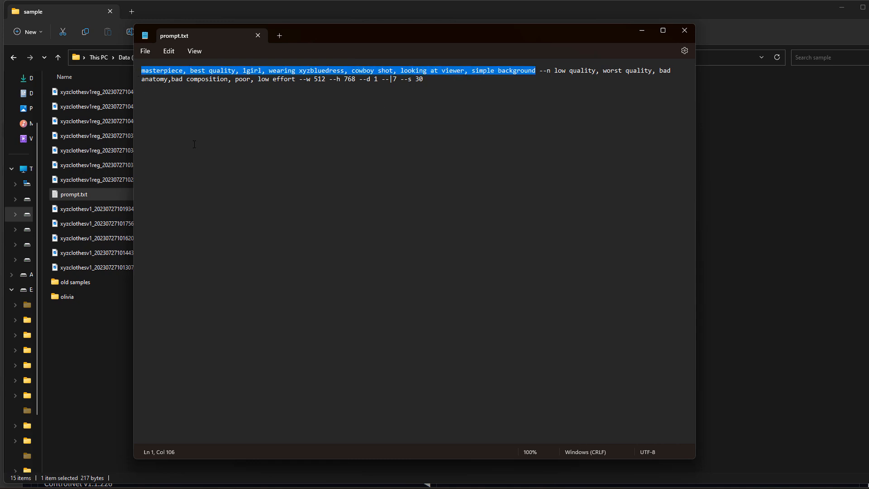
pyautogui.hotkey('alt', 'Tab')
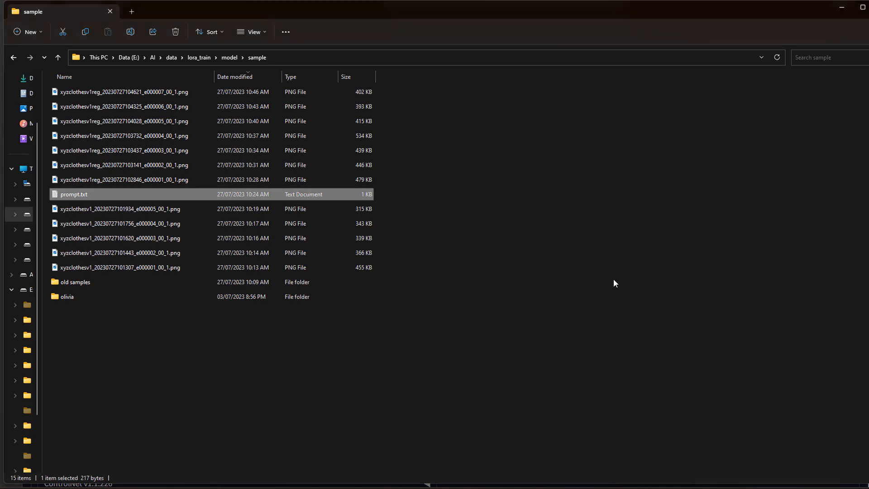
pyautogui.hotkey('alt', 'Tab')
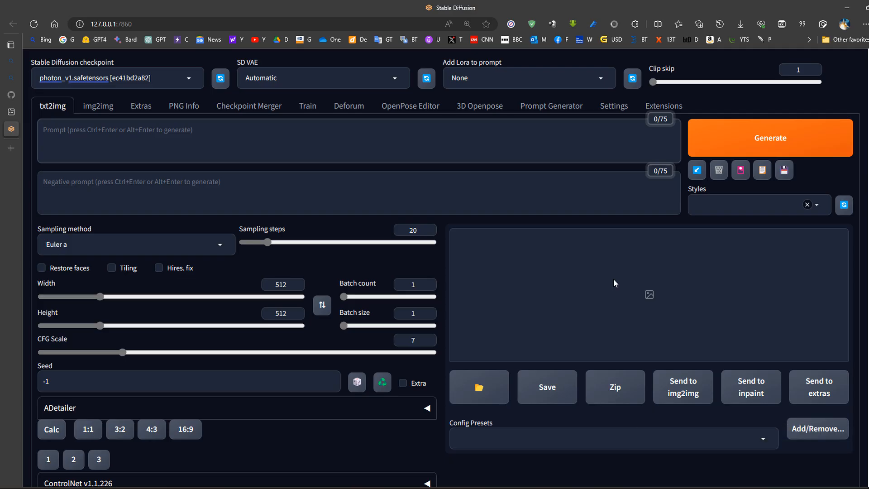
pyautogui.hotkey('ctrl', 'v')
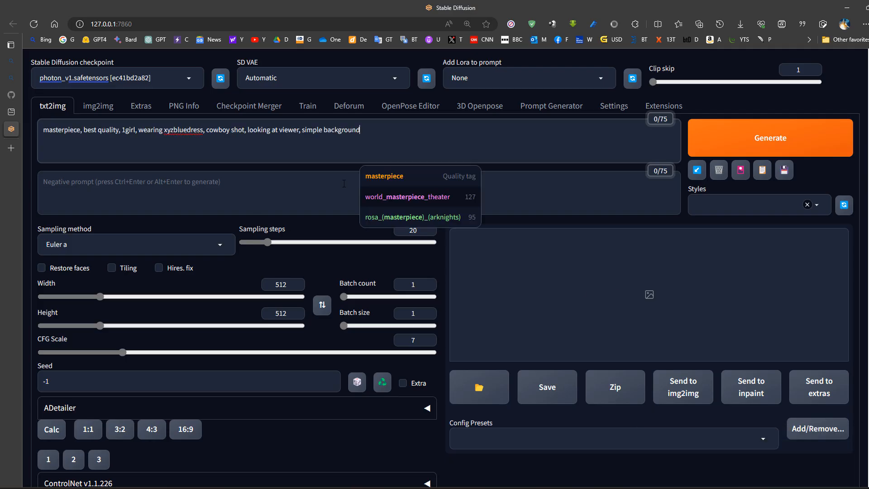
# Step: Append the xyzclothesv1-000003 LoRA to the end of the prompt with a weight of 1
pyautogui.write('<lora')
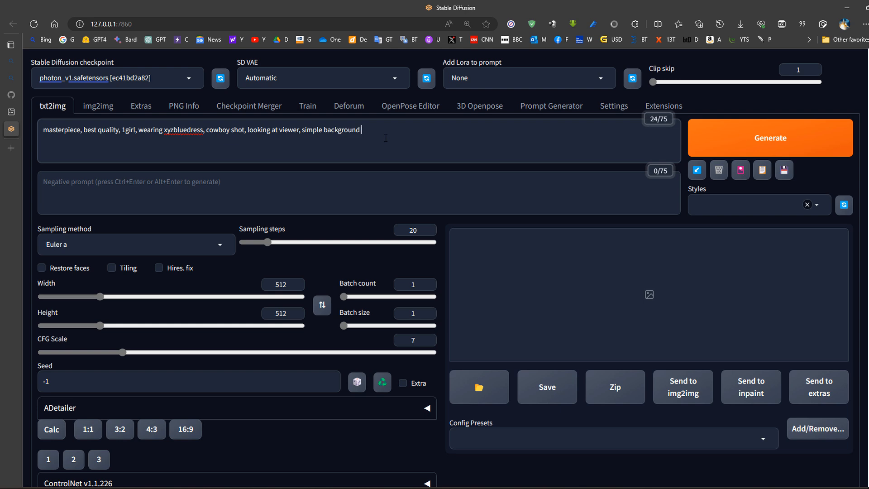
pyautogui.write(':')
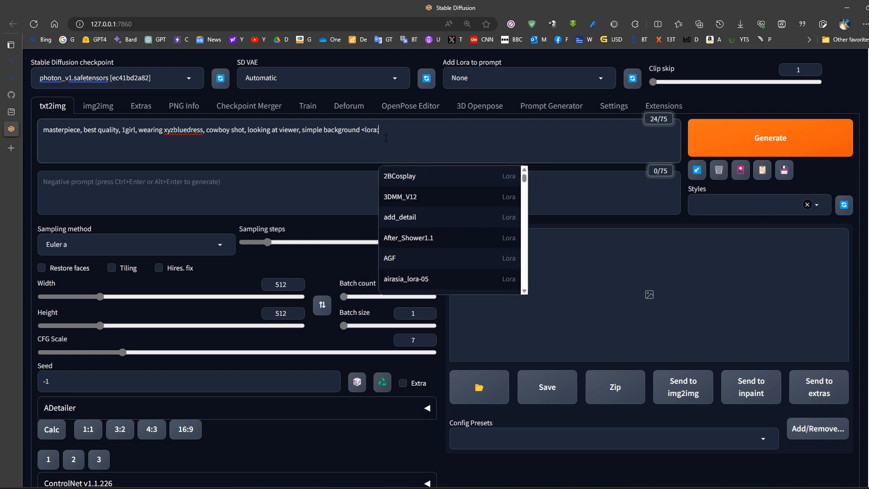
pyautogui.write('xyz')
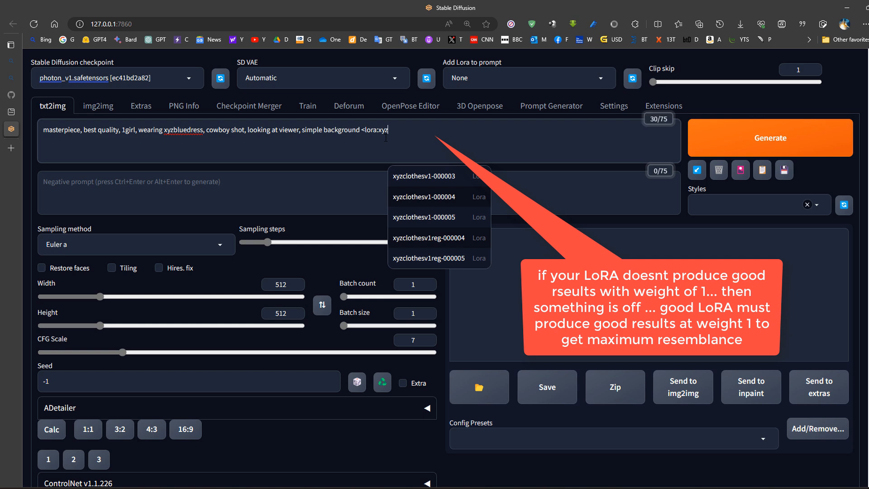
pyautogui.press('Down')
pyautogui.press('Return')
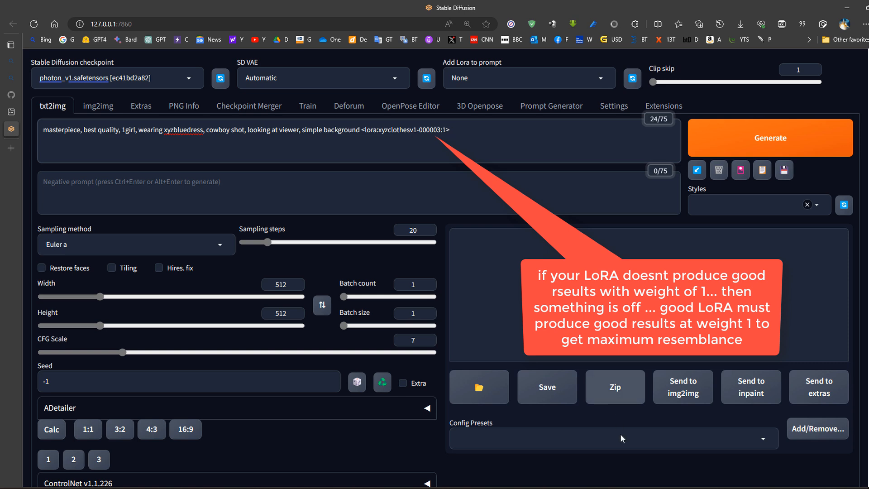
# Step: Copy the negative prompt, from "low quality" to "low effort", from prompt.txt into the txt2img negative prompt
pyautogui.hotkey('alt', 'Tab')
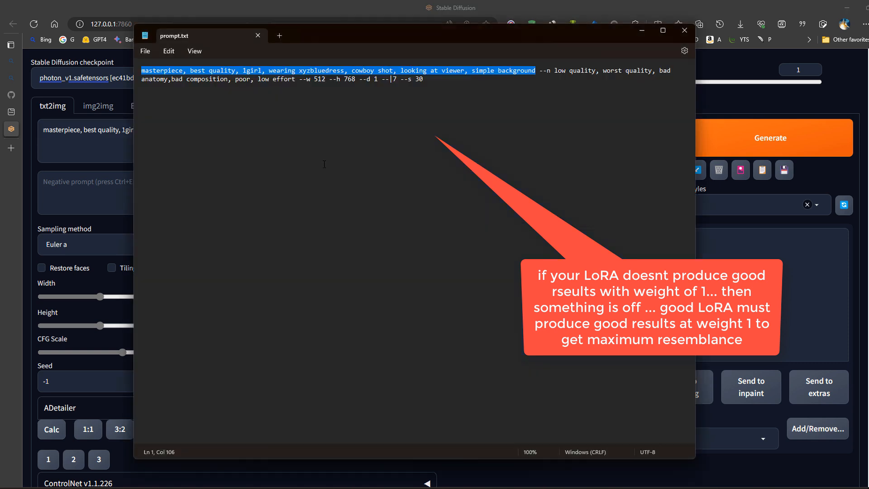
pyautogui.click(555, 71)
pyautogui.keyDown('shift'); pyautogui.click(296, 80); pyautogui.keyUp('shift')
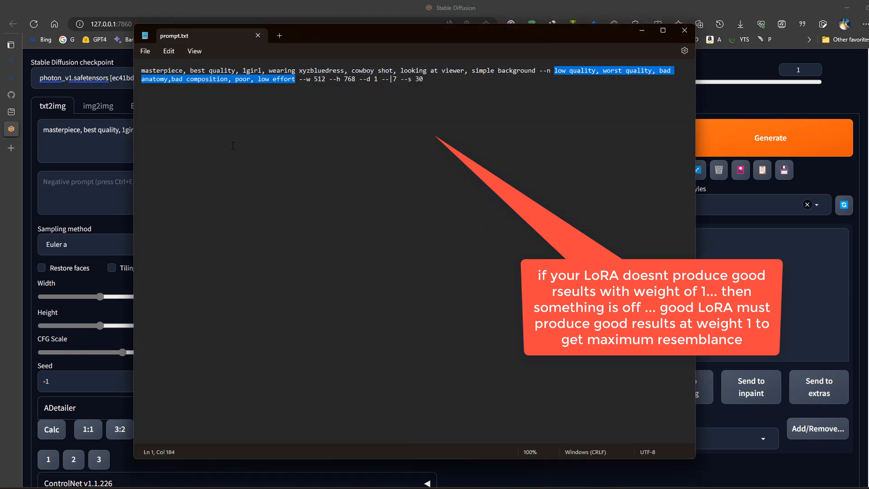
pyautogui.hotkey('ctrl', 'c')
pyautogui.click(87, 189)
pyautogui.hotkey('ctrl', 'v')
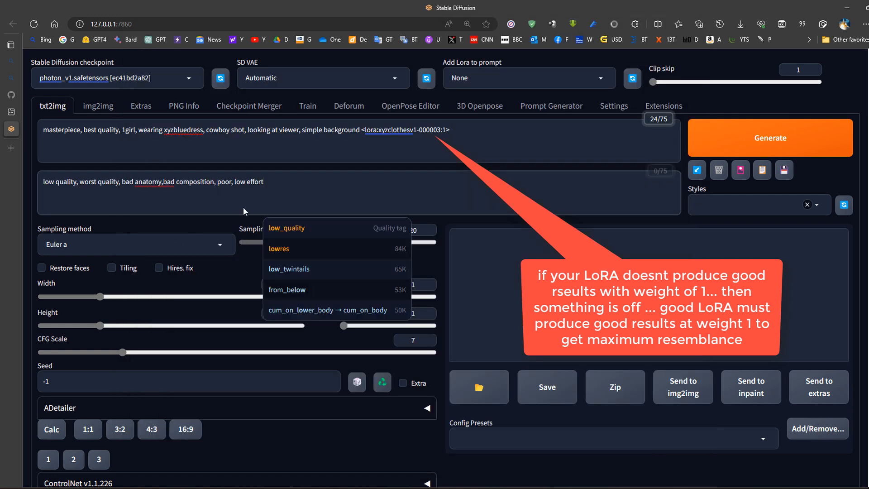
# Step: Set the sampling steps to 30 and the image height to 768
pyautogui.moveTo(422, 230); pyautogui.dragTo(344, 218)
pyautogui.write('30')
pyautogui.moveTo(290, 313); pyautogui.dragTo(267, 312)
pyautogui.write('768')
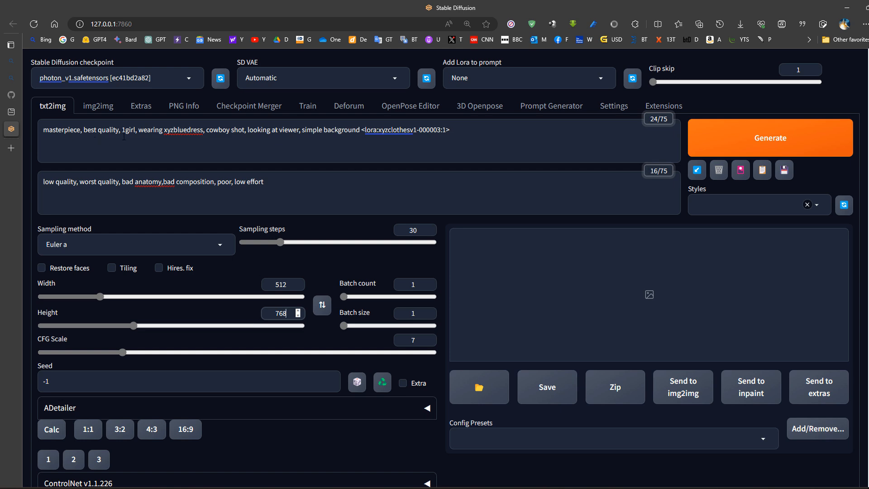
# Step: In the main prompt, replace "1girl" with "young woman" and insert "(blue)" before xyzbluedress
pyautogui.doubleClick(131, 131)
pyautogui.write('young w')
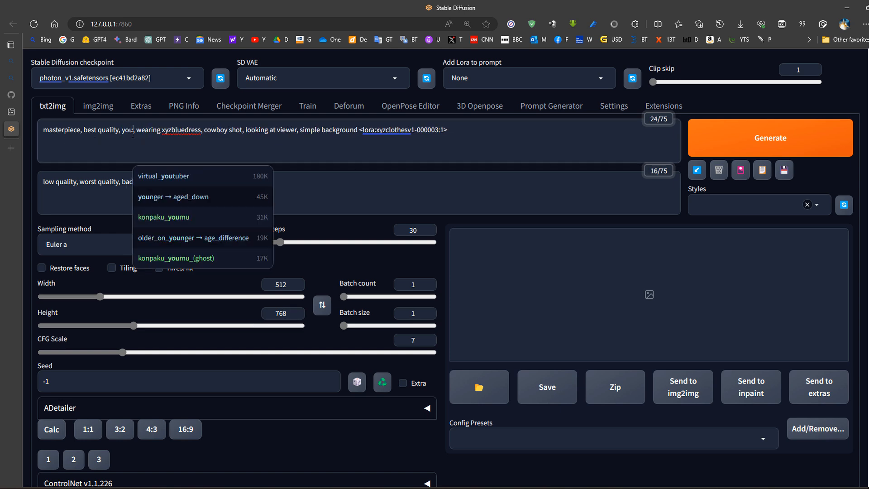
pyautogui.write('oman')
pyautogui.press('Escape')
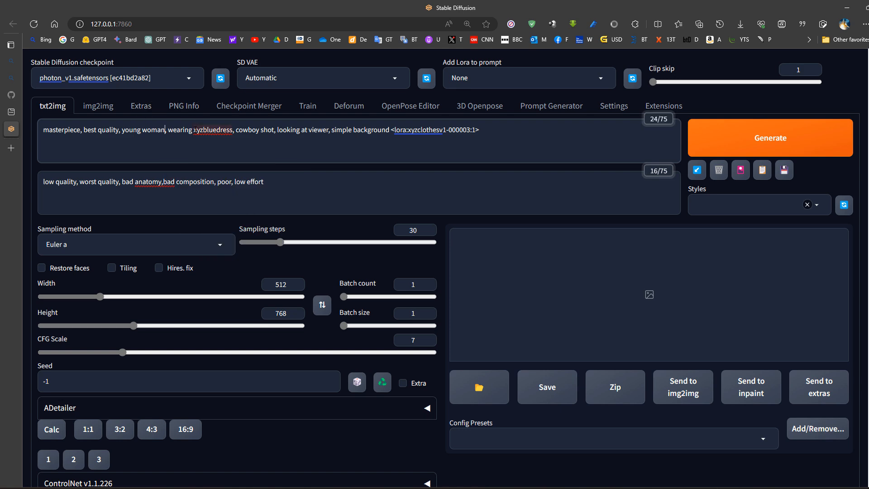
pyautogui.write('(blue)')
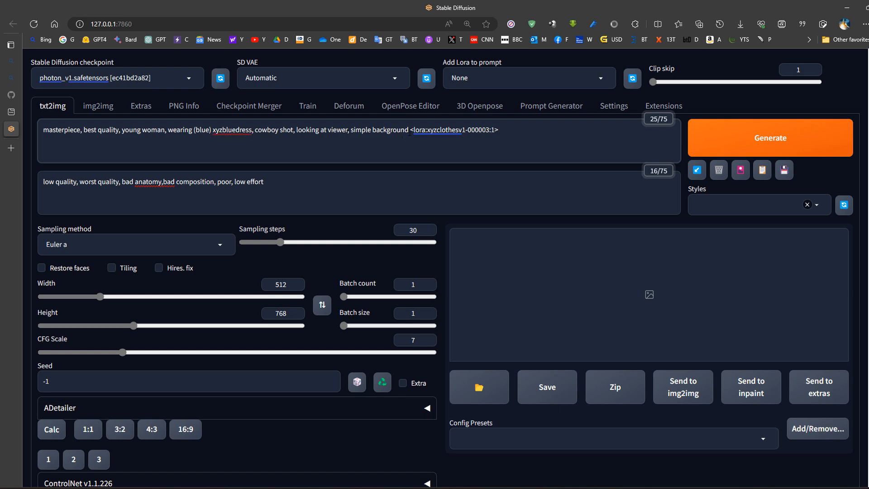
# Step: Replace "simple background" with "in a street" in the main prompt, keeping the LoRA tag after it
pyautogui.write(',')
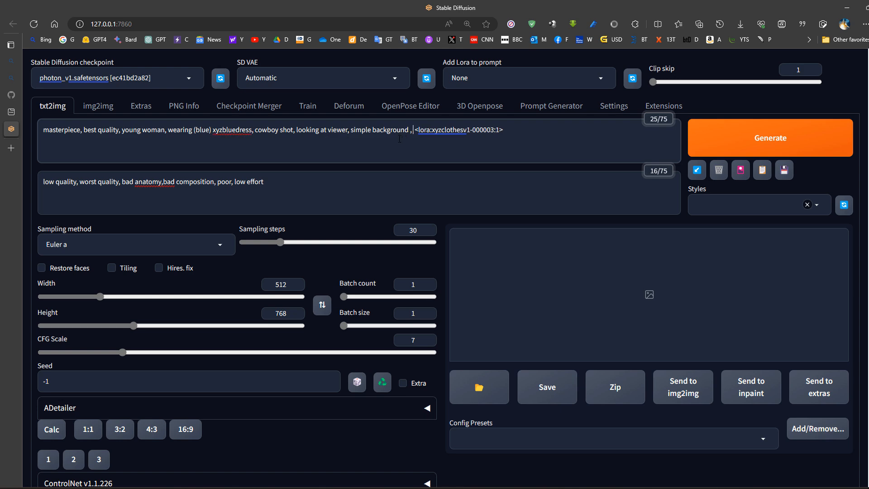
pyautogui.press('BackSpace')
pyautogui.press('BackSpace')
pyautogui.press('BackSpace')
pyautogui.press('BackSpace')
pyautogui.press('BackSpace')
pyautogui.press('BackSpace')
pyautogui.press('BackSpace')
pyautogui.press('BackSpace')
pyautogui.press('BackSpace')
pyautogui.press('BackSpace')
pyautogui.press('BackSpace')
pyautogui.press('BackSpace')
pyautogui.press('BackSpace')
pyautogui.press('BackSpace')
pyautogui.press('BackSpace')
pyautogui.press('BackSpace')
pyautogui.press('BackSpace')
pyautogui.press('BackSpace')
pyautogui.press('BackSpace')
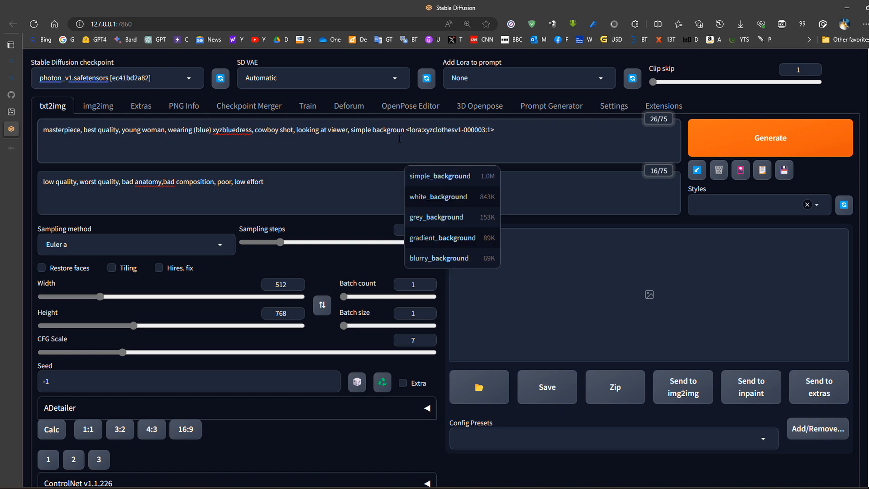
pyautogui.write('in a street')
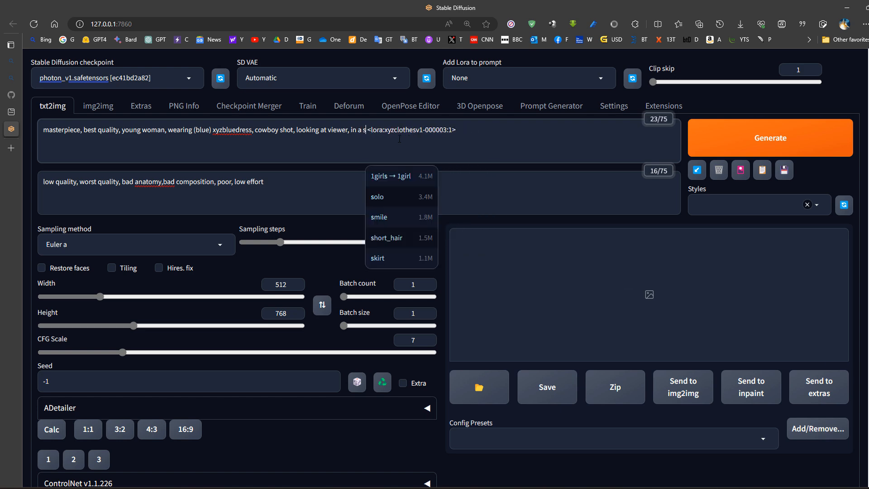
pyautogui.press('BackSpace')
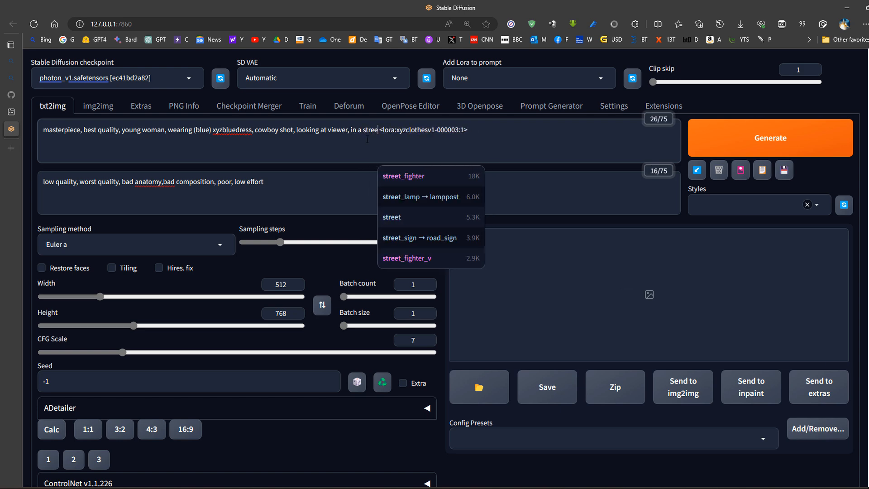
pyautogui.write('t')
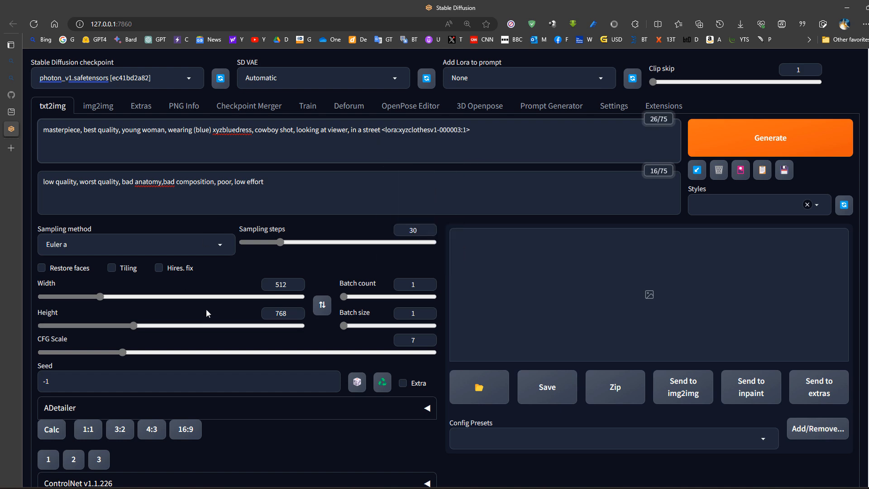
# Step: Choose X/Y/Z plot as the generation script
pyautogui.scroll(-1, 205, 311)
pyautogui.scroll(1, 215, 325)
pyautogui.scroll(-4, 211, 276)
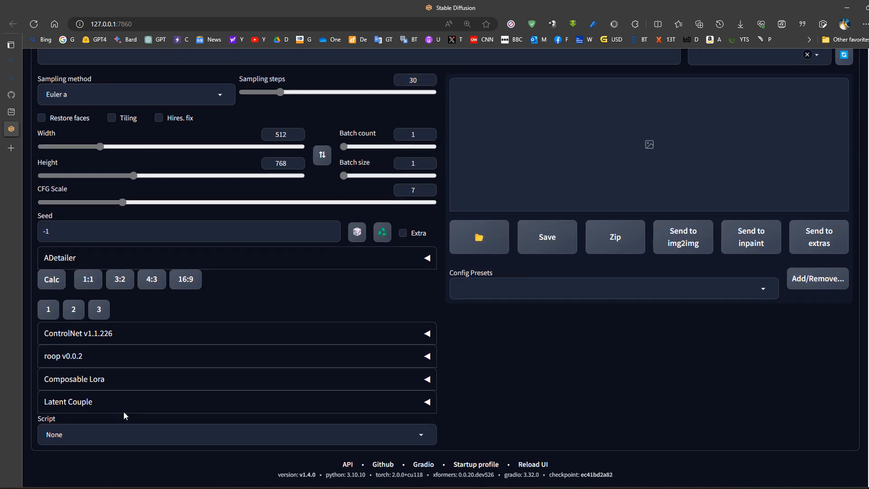
pyautogui.click(109, 434)
pyautogui.click(70, 408)
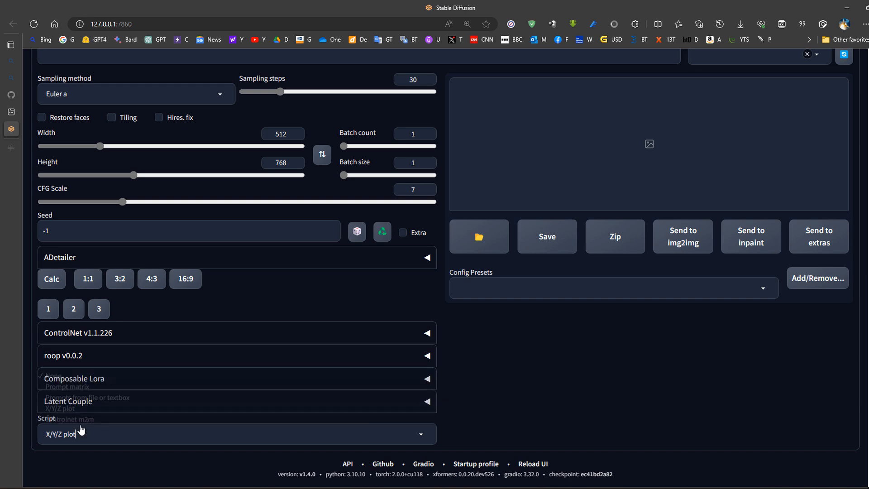
# Step: Enable ADetailer and copy the whole main prompt, including the LoRA tag, into the ADetailer prompt
pyautogui.scroll(4, 150, 421)
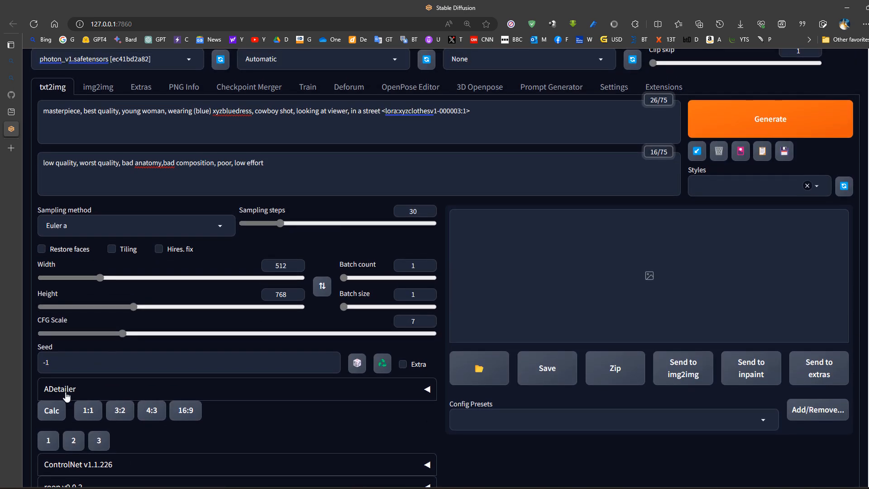
pyautogui.click(104, 392)
pyautogui.click(68, 410)
pyautogui.scroll(1, 272, 272)
pyautogui.moveTo(471, 130); pyautogui.dragTo(1, 140)
pyautogui.hotkey('ctrl', 'c')
pyautogui.scroll(-7, 233, 257)
pyautogui.click(113, 205)
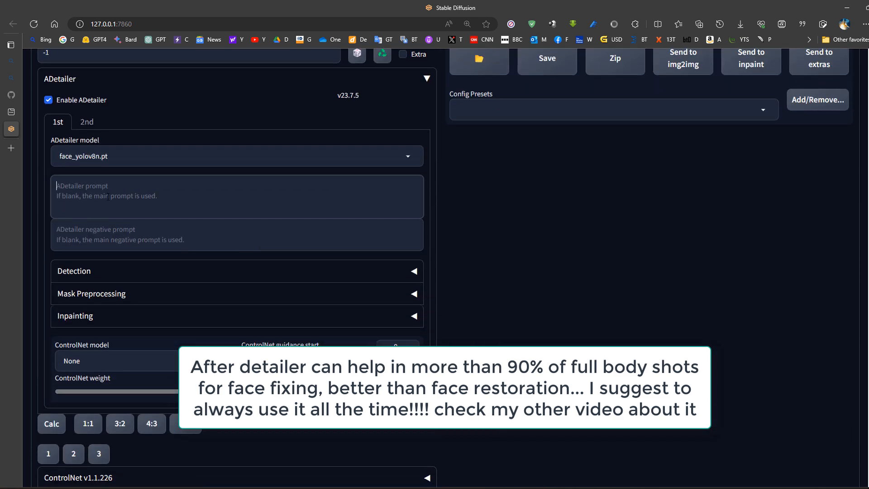
pyautogui.hotkey('ctrl', 'v')
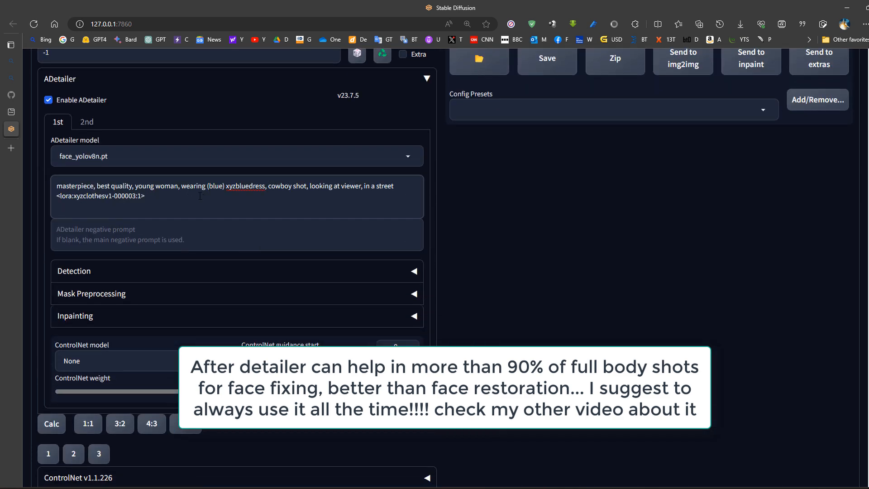
# Step: Replace "cowboy shot" with "portrait" in the ADetailer prompt
pyautogui.scroll(2, 277, 228)
pyautogui.scroll(1, 277, 228)
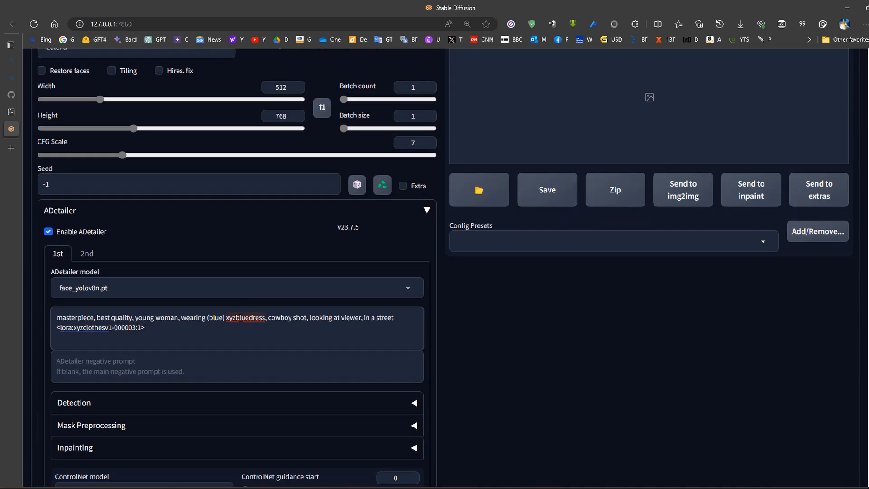
pyautogui.moveTo(268, 317); pyautogui.dragTo(306, 317)
pyautogui.write('portrait')
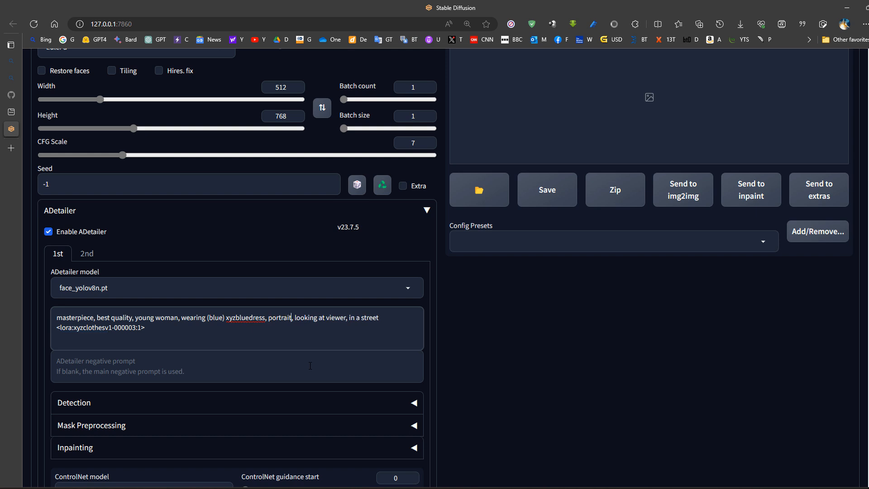
pyautogui.moveTo(145, 327); pyautogui.dragTo(51, 334)
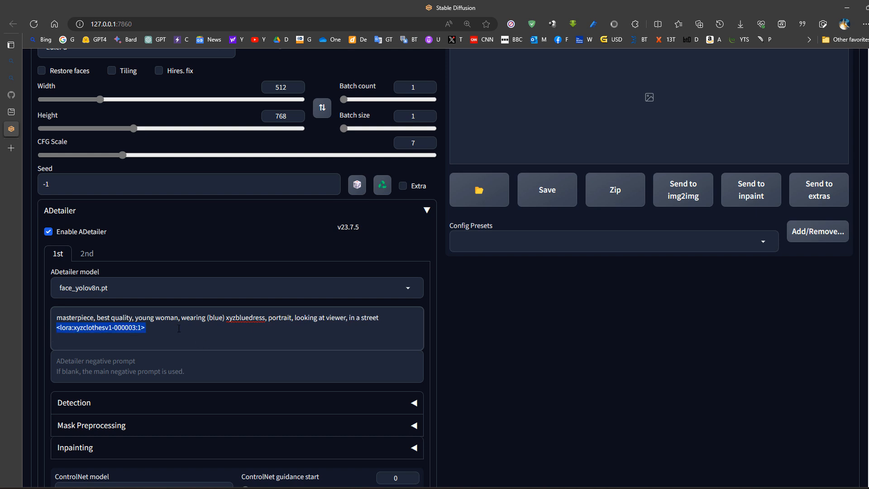
pyautogui.click(281, 334)
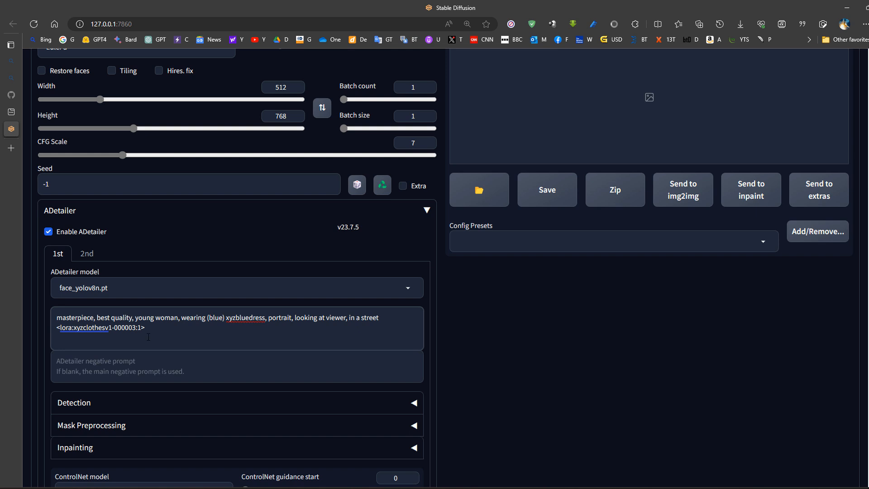
pyautogui.moveTo(157, 328); pyautogui.dragTo(52, 331)
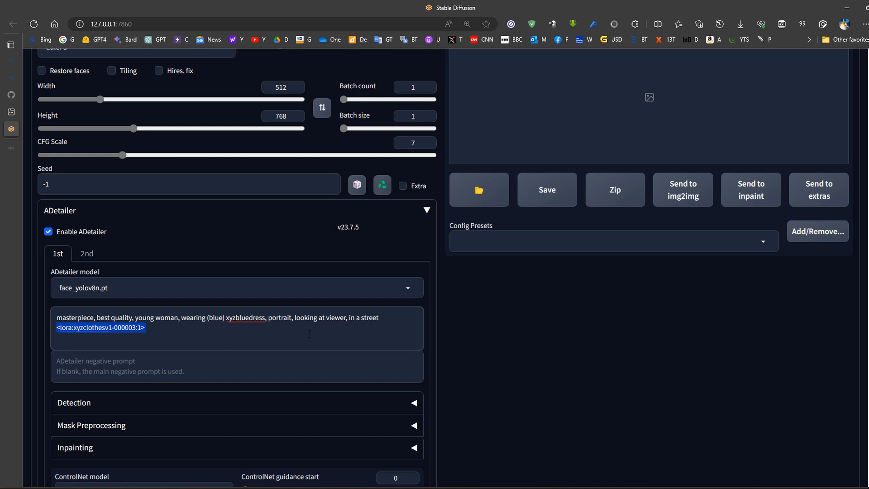
# Step: Remove "in a street" and "wearing (blue) xyzbluedress" from the ADetailer prompt
pyautogui.click(388, 319)
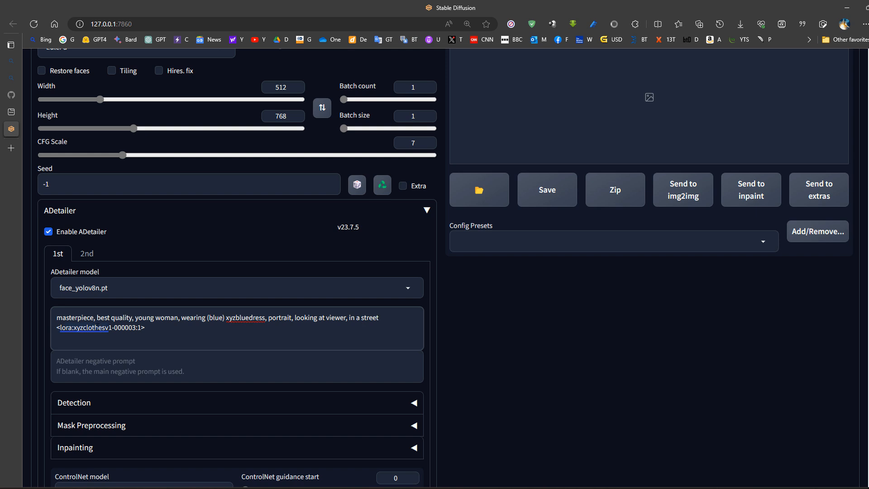
pyautogui.moveTo(388, 319); pyautogui.dragTo(49, 323)
pyautogui.press('BackSpace')
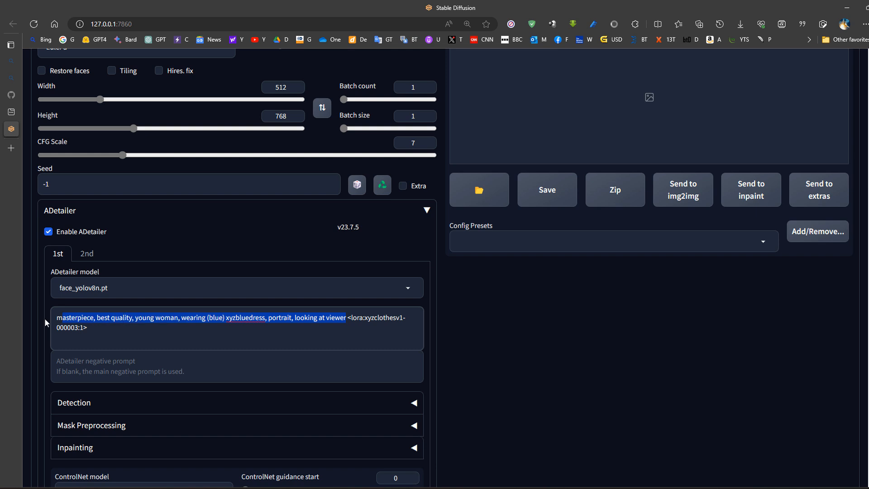
pyautogui.click(329, 338)
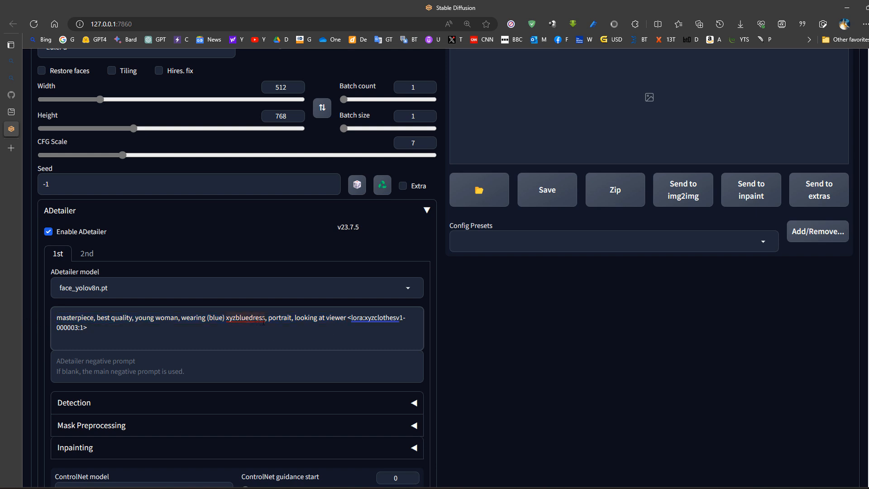
pyautogui.moveTo(266, 320); pyautogui.dragTo(181, 322)
pyautogui.press('BackSpace')
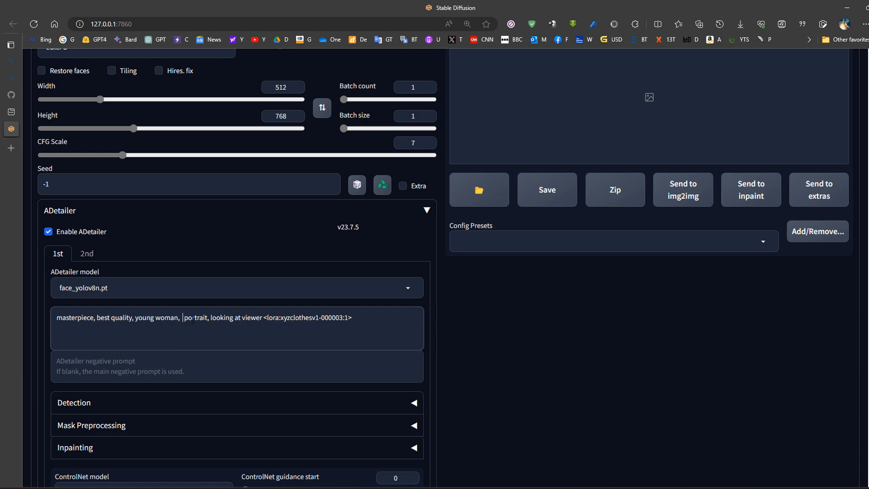
# Step: Copy the LoRA name from the main prompt and list xyzclothesv1-000003, xyzclothesv1-000004 and xyzclothesv1-000005 as the X values of the plot
pyautogui.scroll(4, 114, 317)
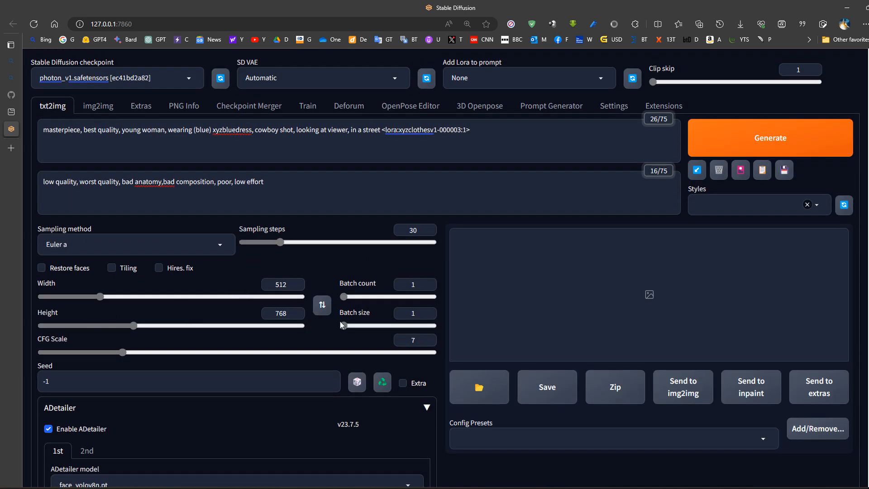
pyautogui.scroll(-15, 340, 320)
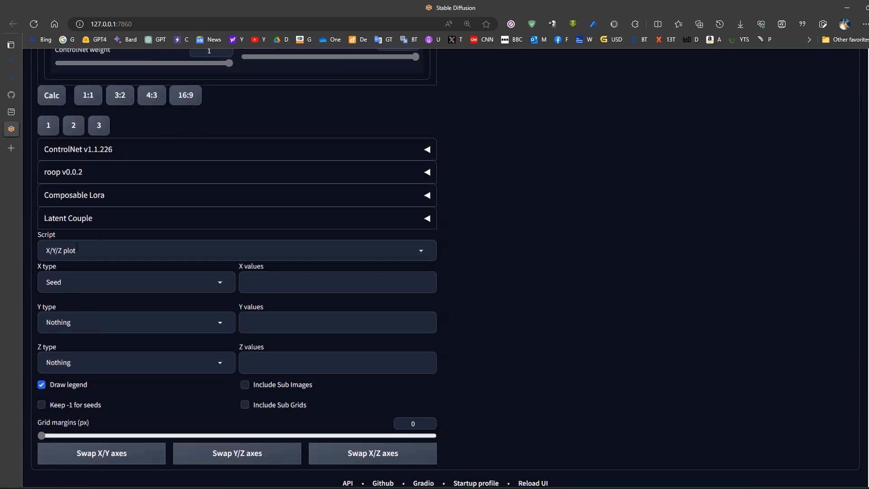
pyautogui.scroll(15, 105, 292)
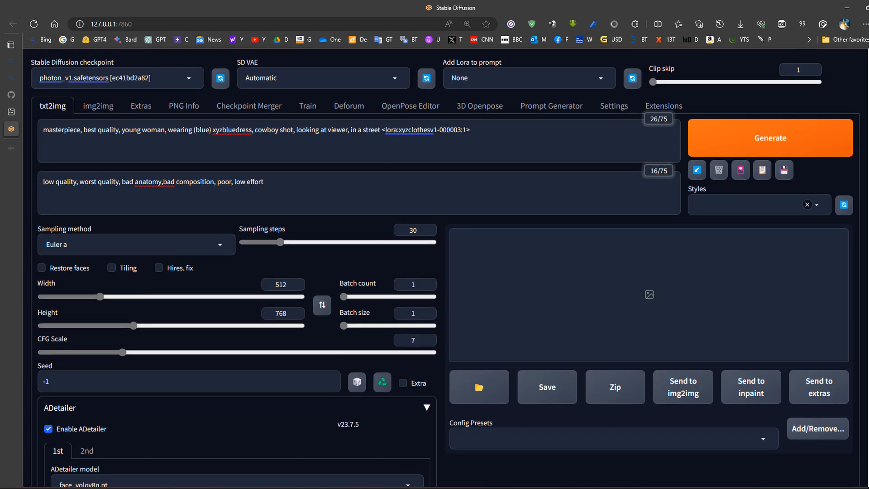
pyautogui.click(461, 130)
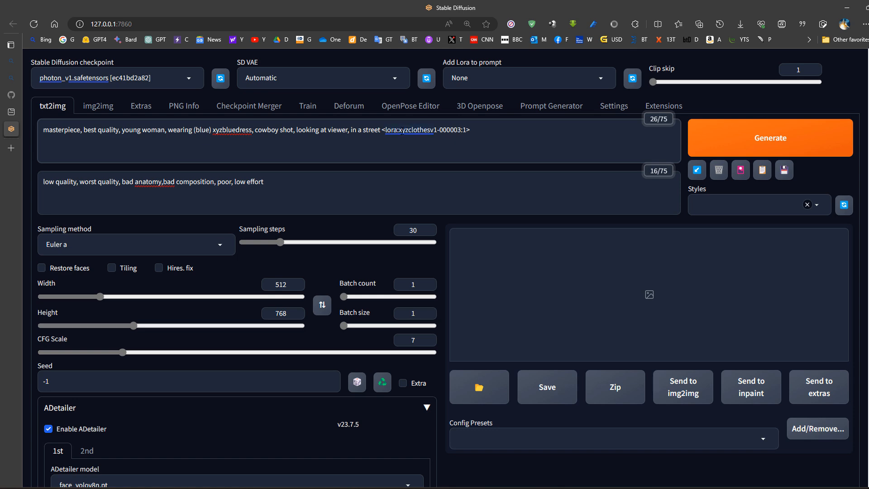
pyautogui.scroll(-13, 392, 244)
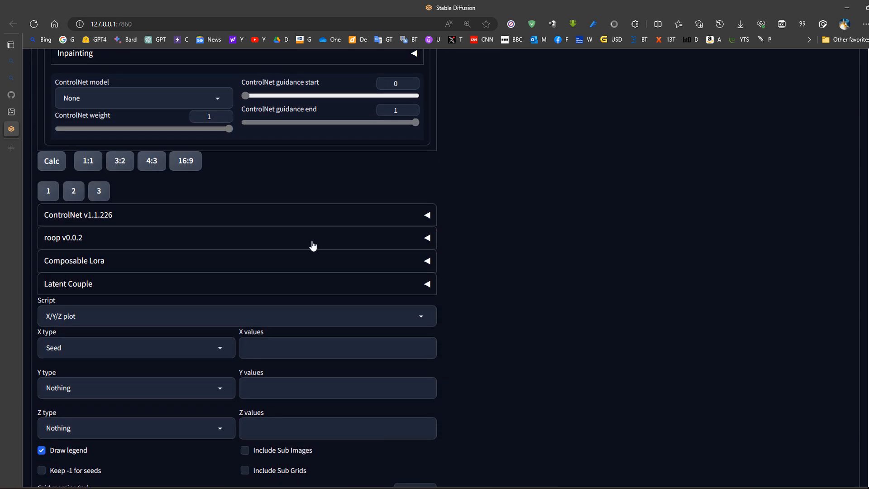
pyautogui.click(285, 347)
pyautogui.hotkey('ctrl', 'v')
pyautogui.write(',')
pyautogui.hotkey('ctrl', 'v')
pyautogui.press('BackSpace')
pyautogui.write('4,')
pyautogui.hotkey('ctrl', 'v')
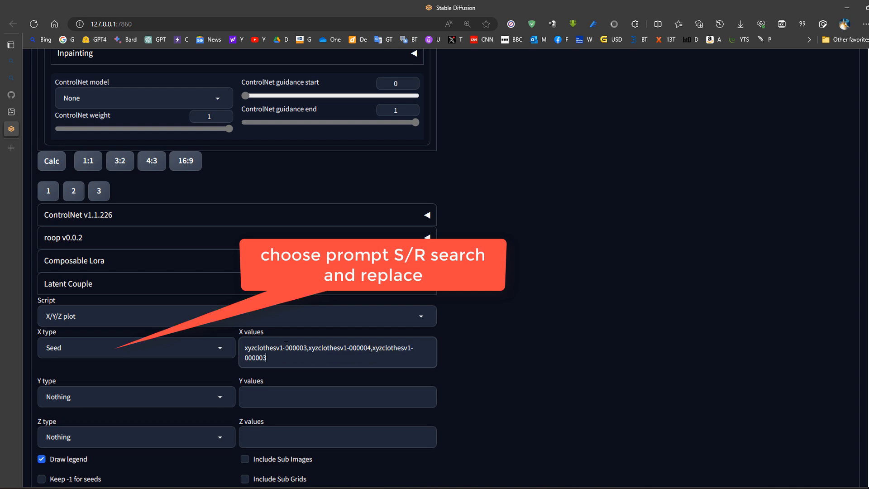
# Step: Add the regularised LoRA xyzclothesv1reg-000004 to the end of the X values list and select that entry
pyautogui.write(',')
pyautogui.hotkey('ctrl', 'v')
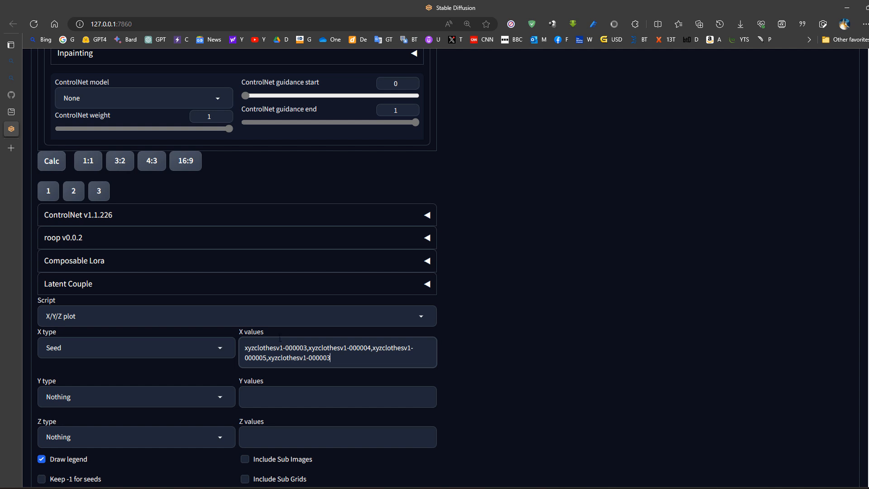
pyautogui.click(306, 358)
pyautogui.write('reg')
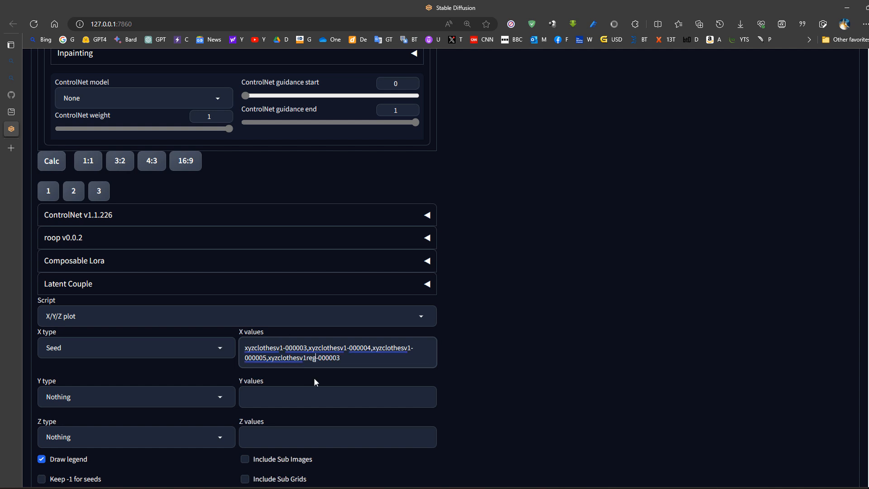
pyautogui.click(349, 360)
pyautogui.press('BackSpace')
pyautogui.write('4')
pyautogui.click(279, 357)
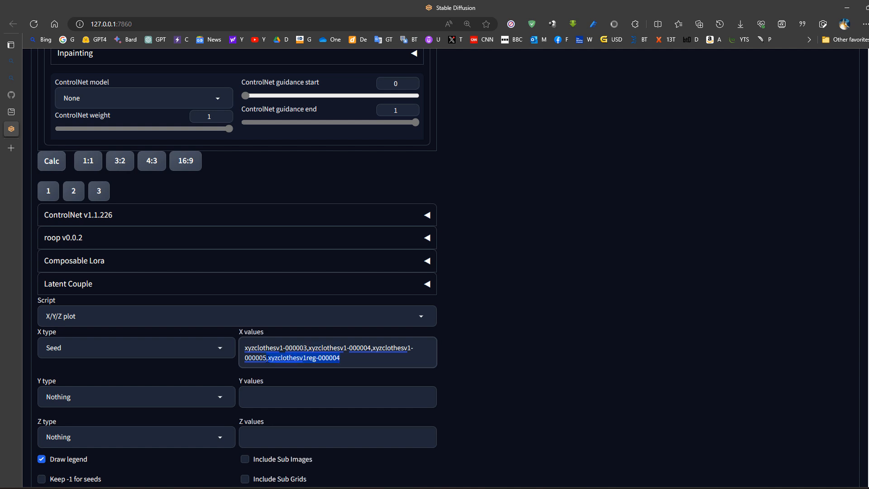
# Step: Append xyzclothesv1reg-000005, xyzclothesv1reg-000006 and xyzclothesv1reg-000007 to the X values list
pyautogui.click(348, 360)
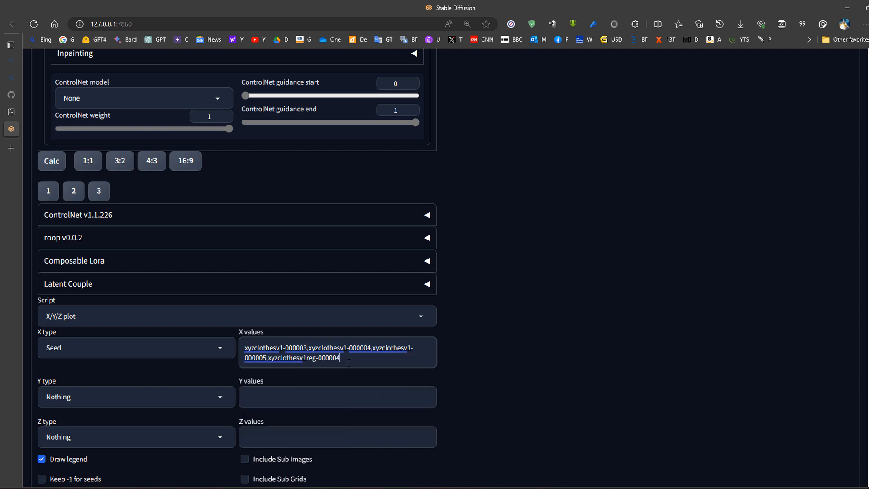
pyautogui.write(',xyzclothesv1reg-000004')
pyautogui.press('BackSpace')
pyautogui.write('5')
pyautogui.write(',xyzclothesv1reg-000004')
pyautogui.press('BackSpace')
pyautogui.write('6')
pyautogui.write(',xyzclothesv1reg-000004')
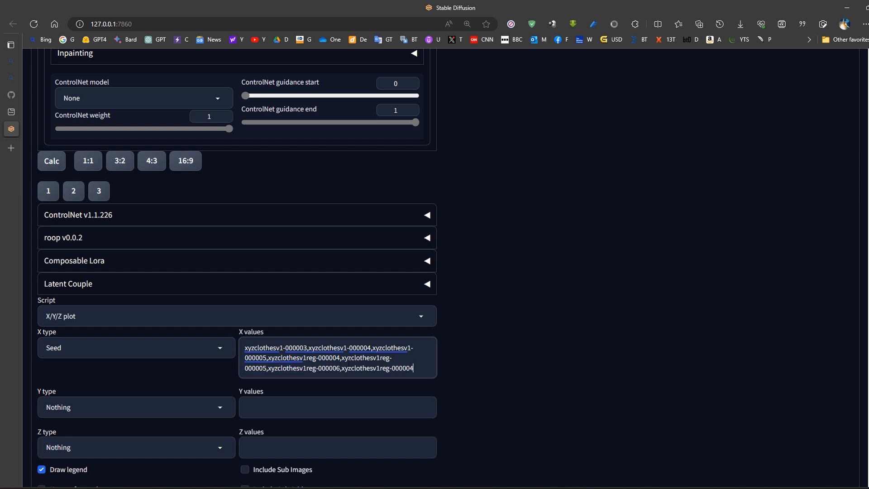
pyautogui.press('BackSpace')
pyautogui.write('7')
# Step: Review the regularised and non-regularised LoRA names and epoch numbers listed in the X values
pyautogui.moveTo(415, 368); pyautogui.dragTo(373, 369)
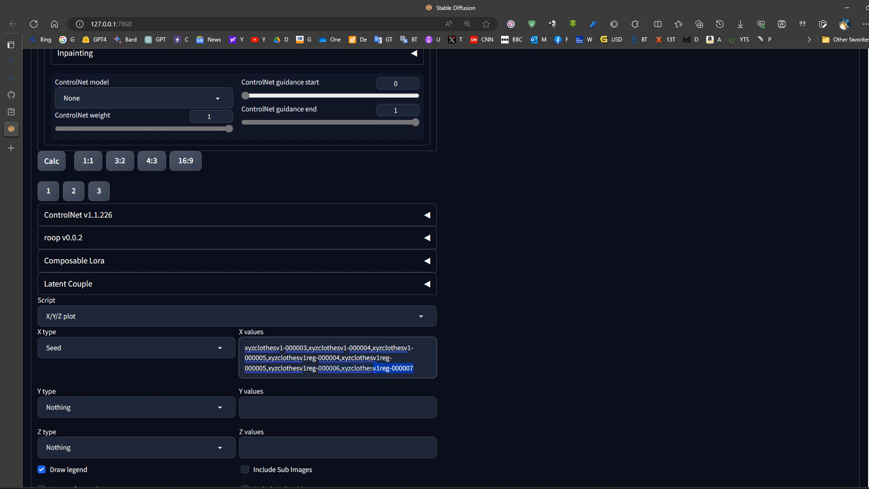
pyautogui.click(350, 356)
pyautogui.click(313, 357)
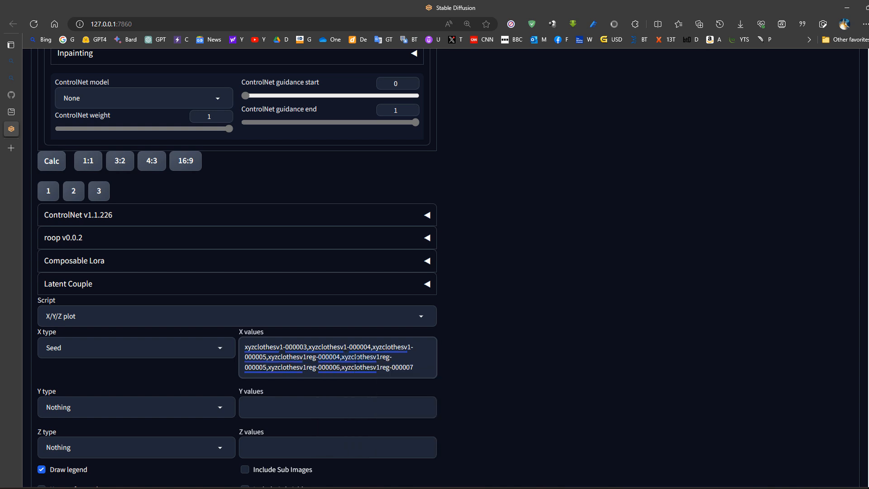
pyautogui.press('Up')
pyautogui.moveTo(372, 347); pyautogui.dragTo(326, 348)
pyautogui.click(411, 348)
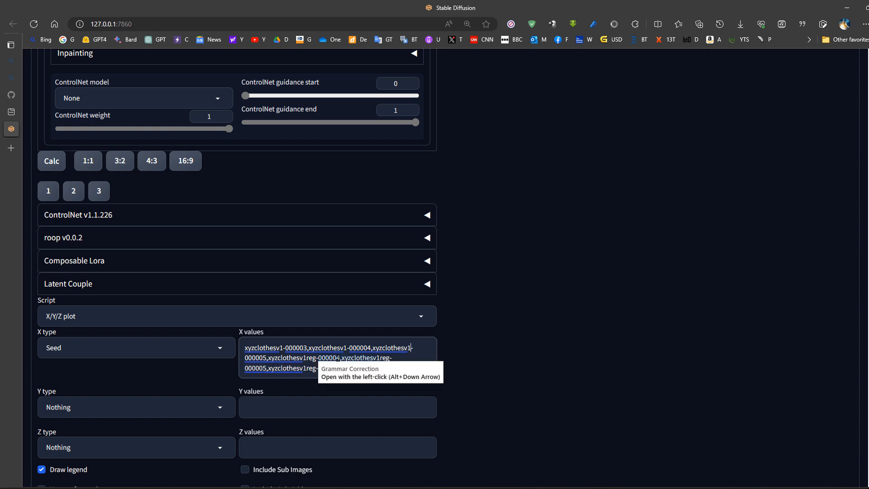
pyautogui.click(373, 357)
pyautogui.click(304, 368)
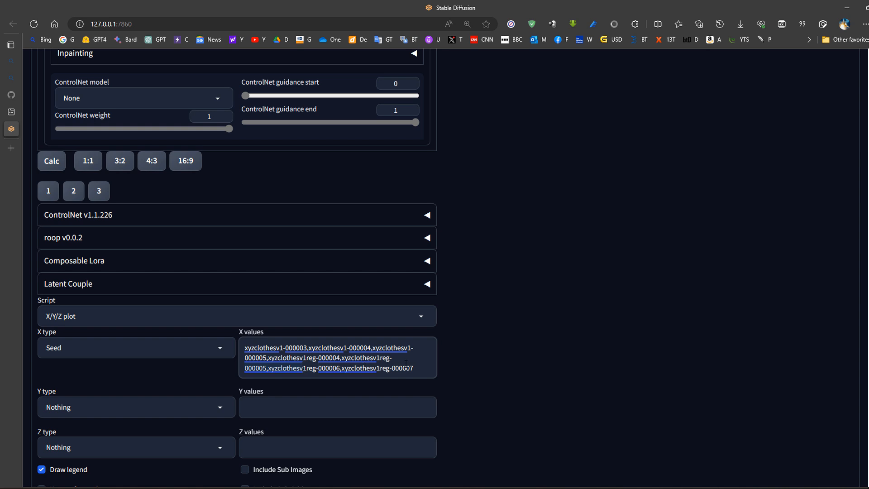
pyautogui.moveTo(413, 368); pyautogui.dragTo(318, 368)
pyautogui.moveTo(415, 367); pyautogui.dragTo(235, 349)
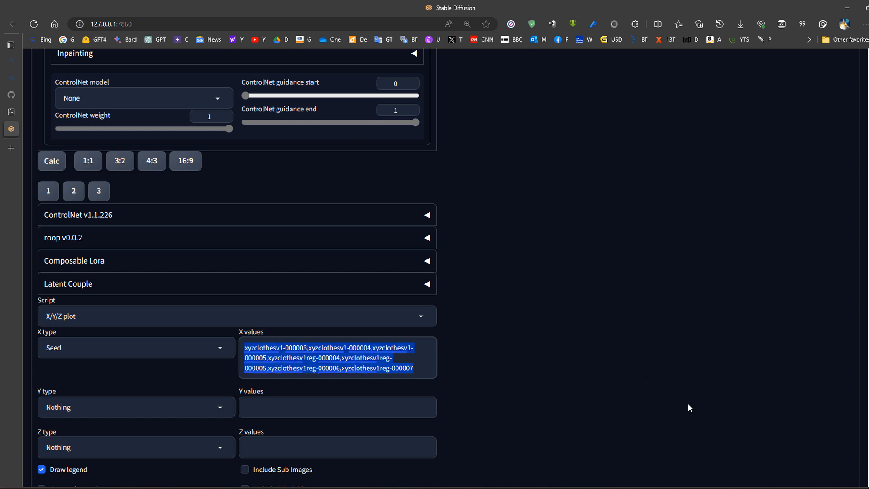
pyautogui.scroll(10, 452, 293)
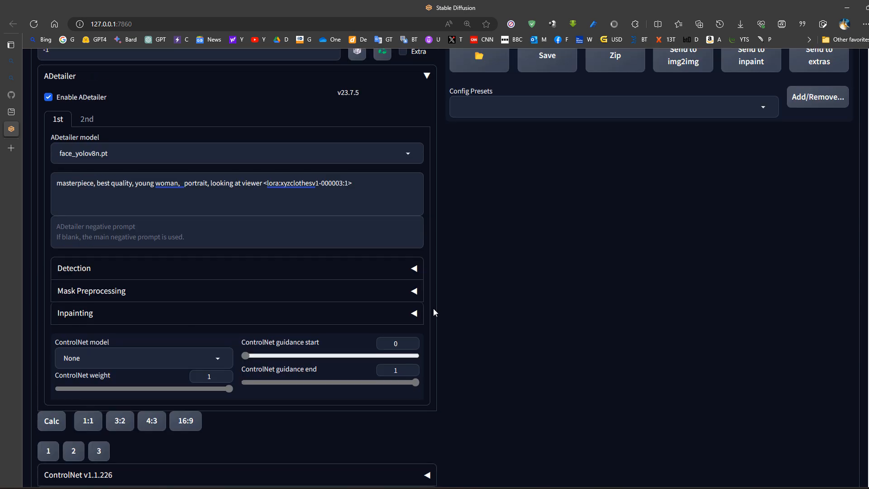
pyautogui.moveTo(130, 257); pyautogui.dragTo(6, 233)
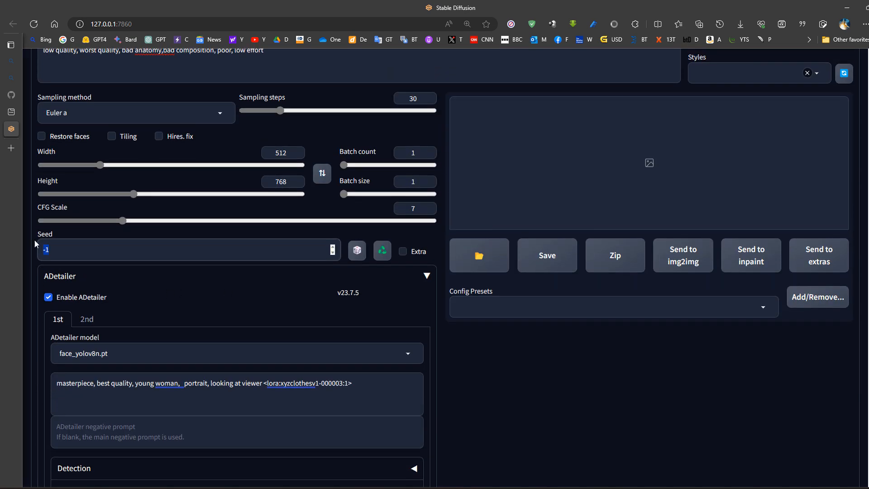
pyautogui.write('1')
pyautogui.hotkey('ctrl', 'z')
# Step: Set the plot's Y type to Prompt S/R and copy "(blue)" from the main prompt
pyautogui.scroll(-10, 275, 287)
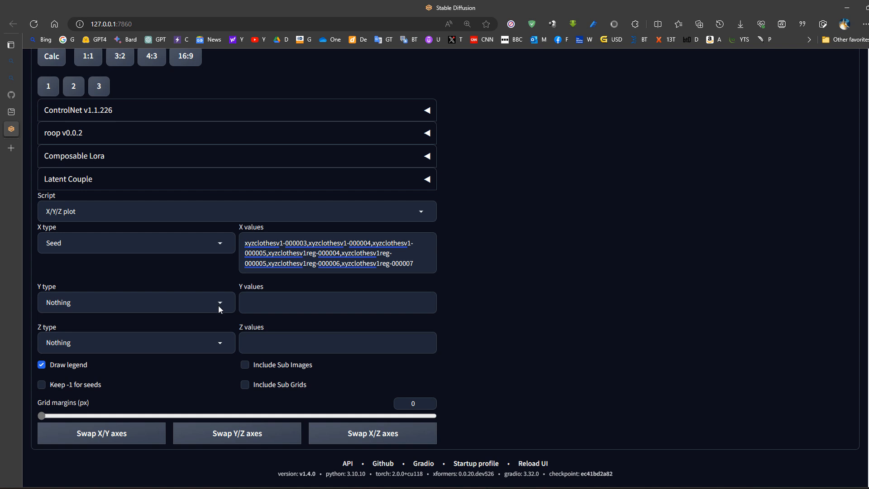
pyautogui.moveTo(418, 266); pyautogui.dragTo(246, 240)
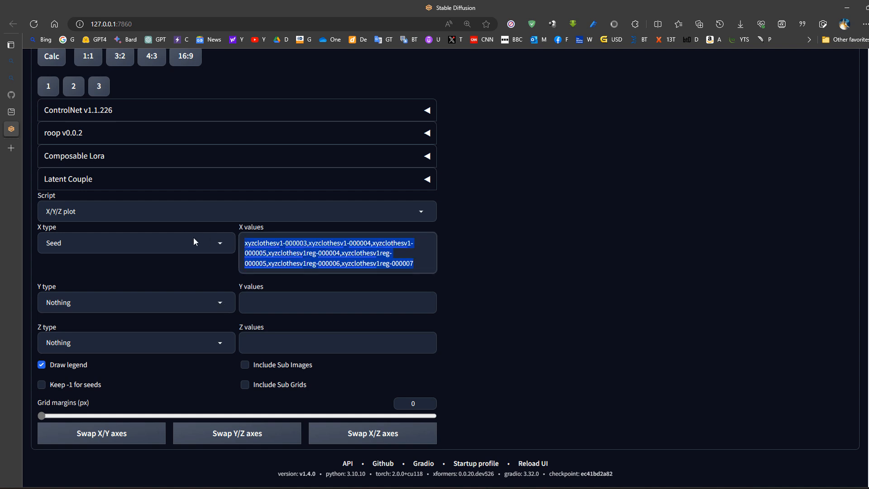
pyautogui.click(221, 303)
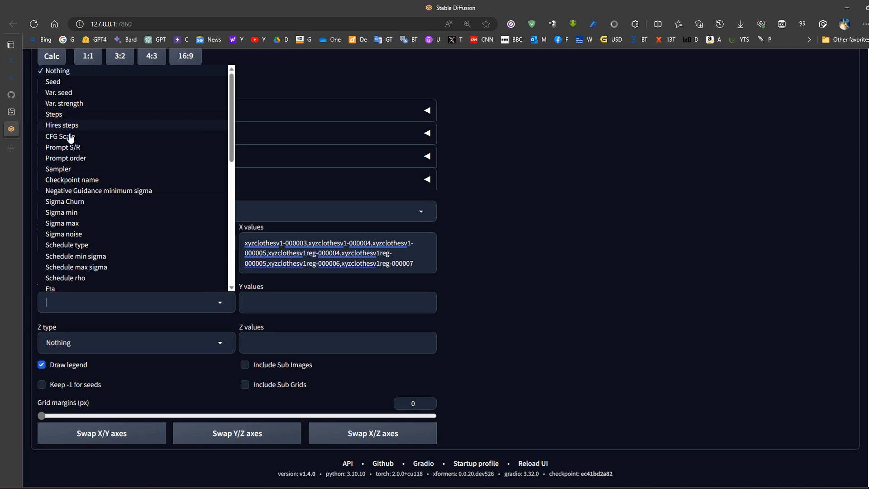
pyautogui.click(71, 149)
pyautogui.scroll(13, 529, 287)
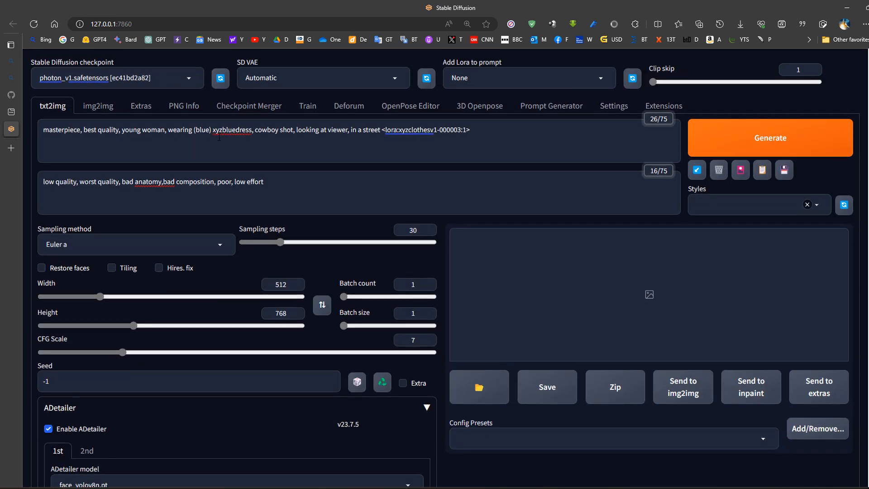
pyautogui.moveTo(194, 130); pyautogui.dragTo(211, 130)
pyautogui.hotkey('ctrl', 'c')
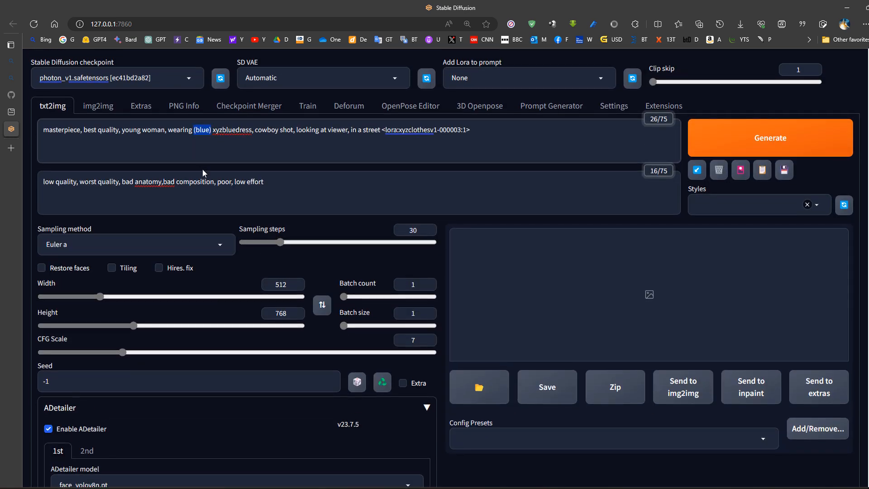
# Step: Enter (blue),((red)) as the Y values of the plot
pyautogui.scroll(-15, 341, 229)
pyautogui.click(295, 308)
pyautogui.hotkey('ctrl', 'v')
pyautogui.write(',')
pyautogui.hotkey('ctrl', 'v')
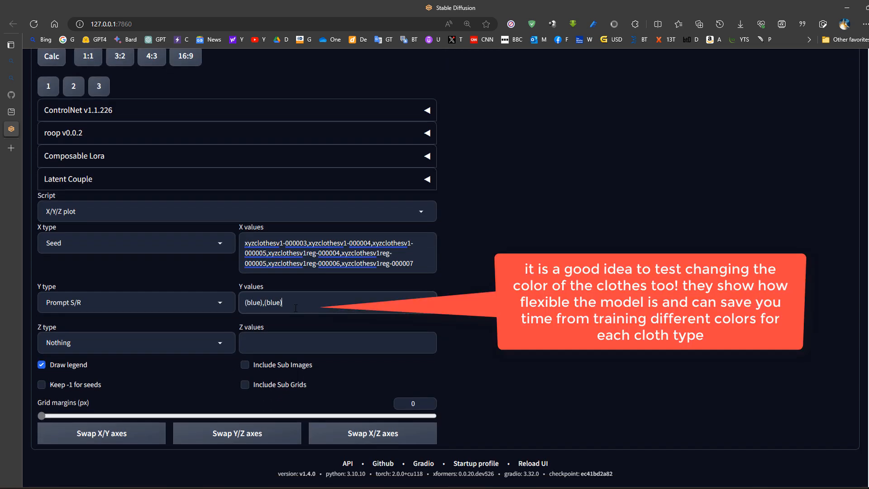
pyautogui.hotkey('shift', 'Left')
pyautogui.hotkey('shift', 'Left')
pyautogui.hotkey('shift', 'Left')
pyautogui.hotkey('shift', 'Left')
pyautogui.write('red')
pyautogui.press('Left')
pyautogui.press('Left')
pyautogui.write('(red)')
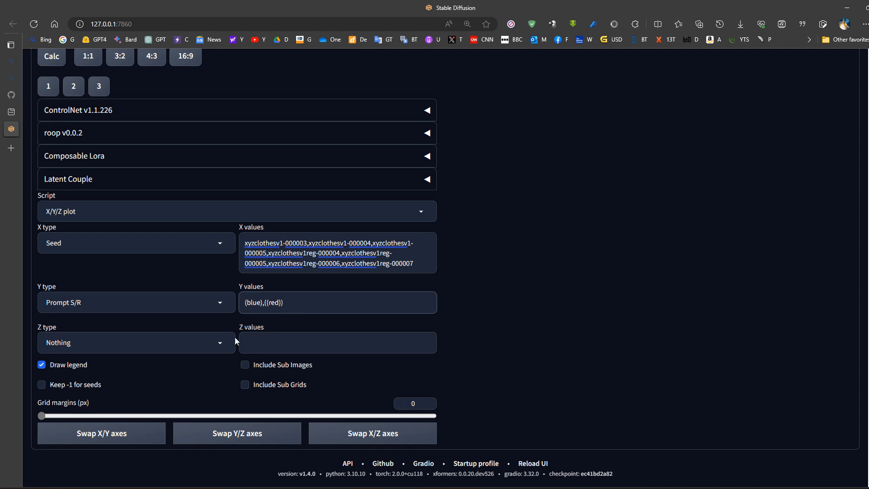
# Step: Set the plot's Z type to Prompt S/R and copy "xyzbluedress" from the main prompt
pyautogui.click(218, 344)
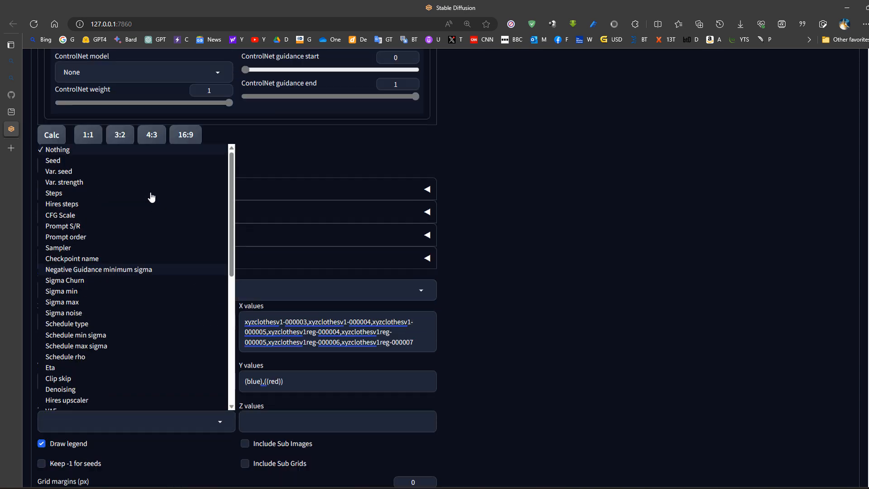
pyautogui.scroll(6, 152, 197)
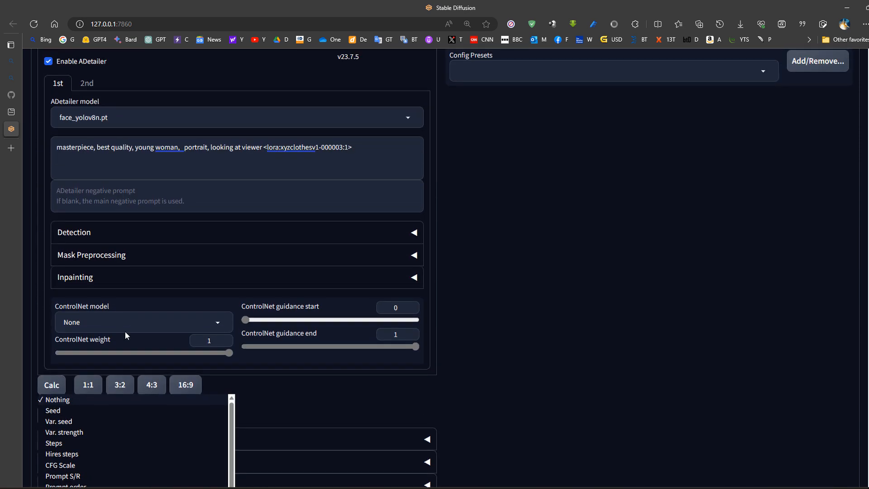
pyautogui.click(90, 476)
pyautogui.scroll(-4, 239, 451)
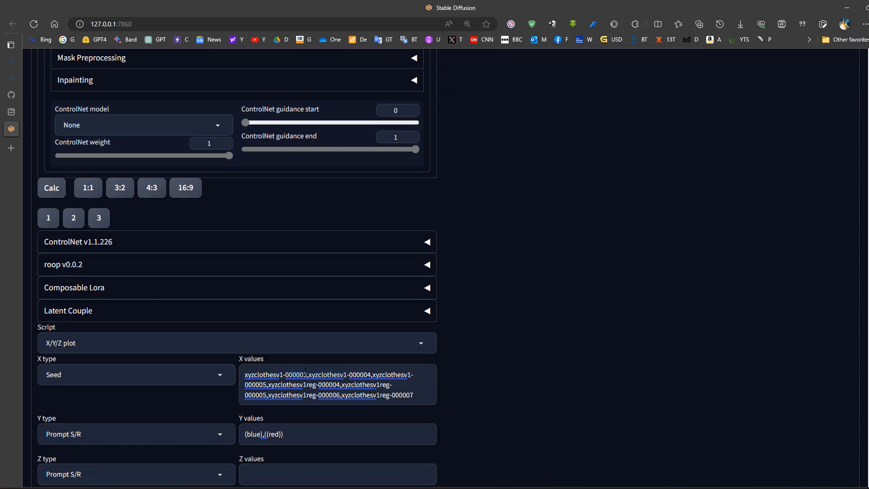
pyautogui.scroll(15, 336, 333)
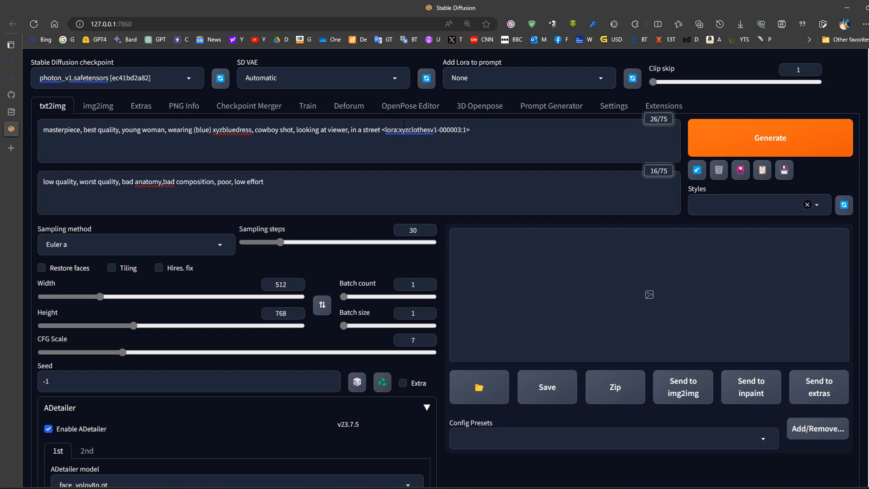
pyautogui.click(418, 129)
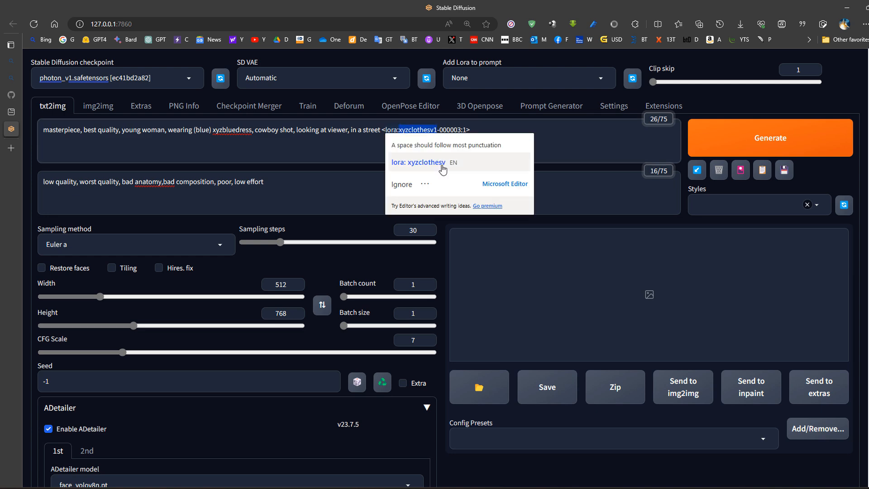
pyautogui.hotkey('ctrl', 'c')
pyautogui.click(232, 130)
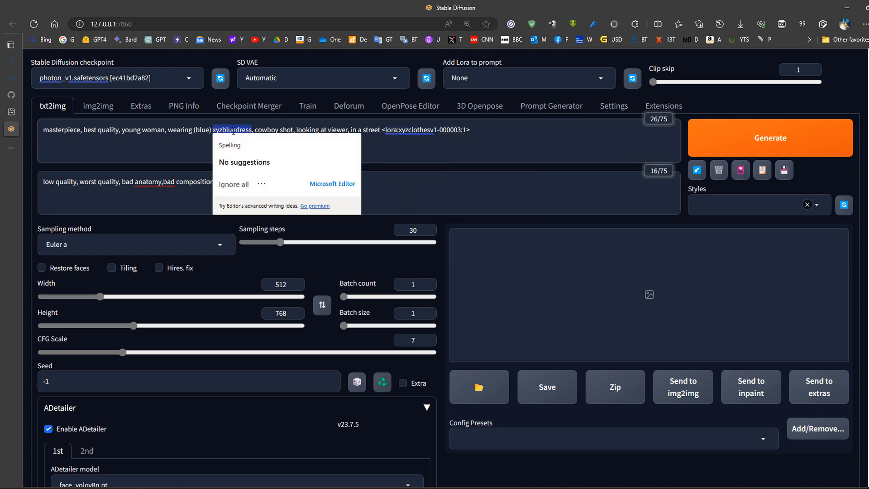
# Step: Enter xyzbluedress,xyzbluejeans as the Z values of the plot
pyautogui.scroll(-20, 344, 323)
pyautogui.click(286, 343)
pyautogui.hotkey('ctrl', 'v')
pyautogui.write(',')
pyautogui.hotkey('ctrl', 'v')
pyautogui.press('BackSpace')
pyautogui.press('BackSpace')
pyautogui.press('BackSpace')
pyautogui.press('BackSpace')
pyautogui.press('BackSpace')
pyautogui.write('jeans')
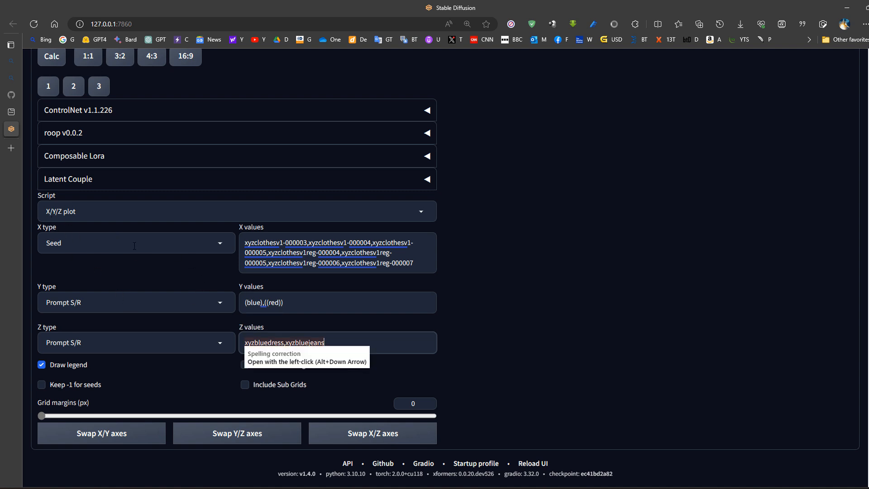
# Step: Change the plot's X type to Prompt S/R and check the generation settings
pyautogui.click(81, 245)
pyautogui.click(85, 327)
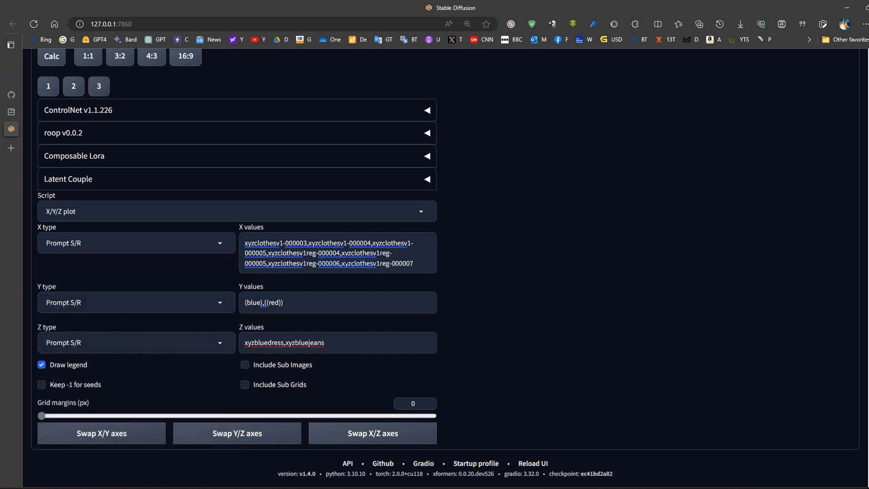
pyautogui.scroll(15, 369, 311)
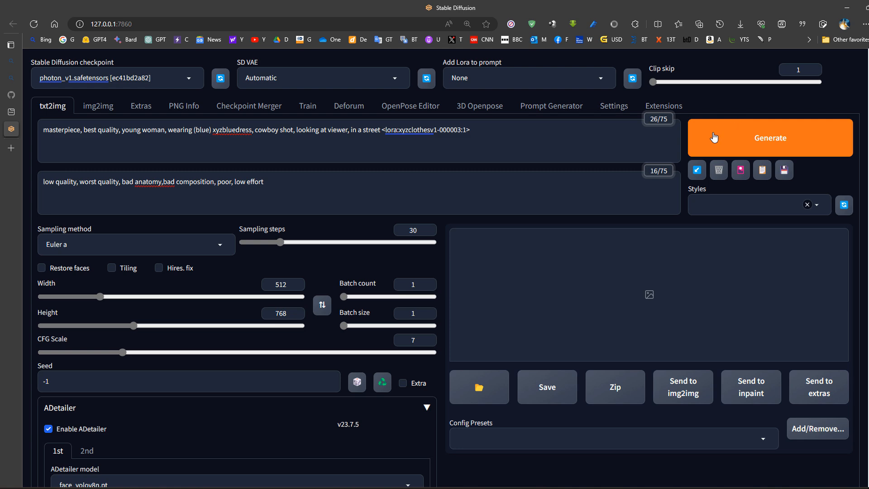
pyautogui.scroll(-6, 417, 280)
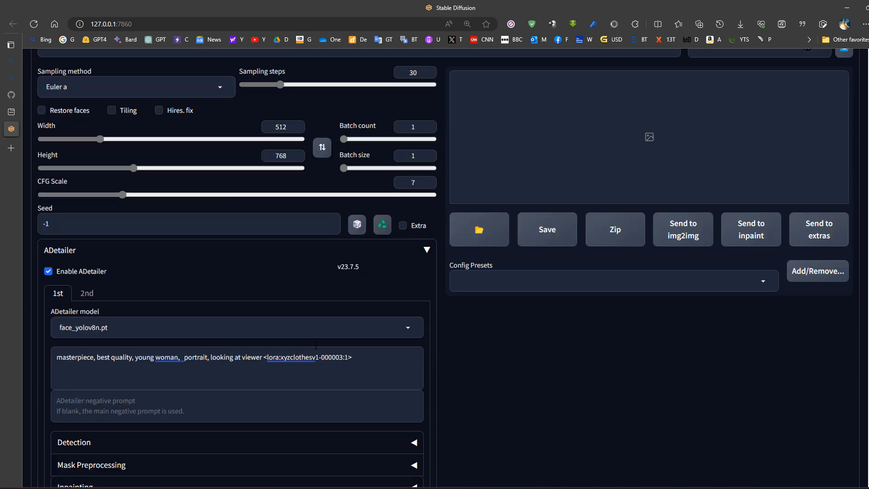
pyautogui.scroll(-7, 212, 286)
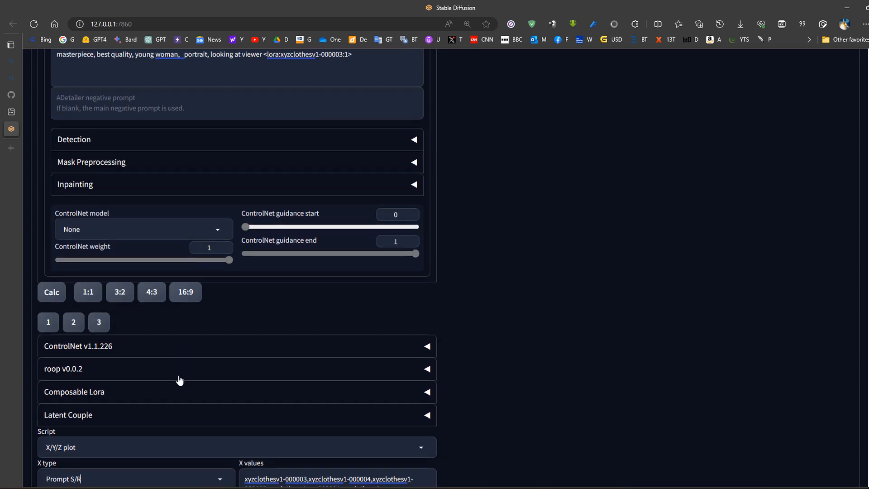
pyautogui.scroll(12, 498, 332)
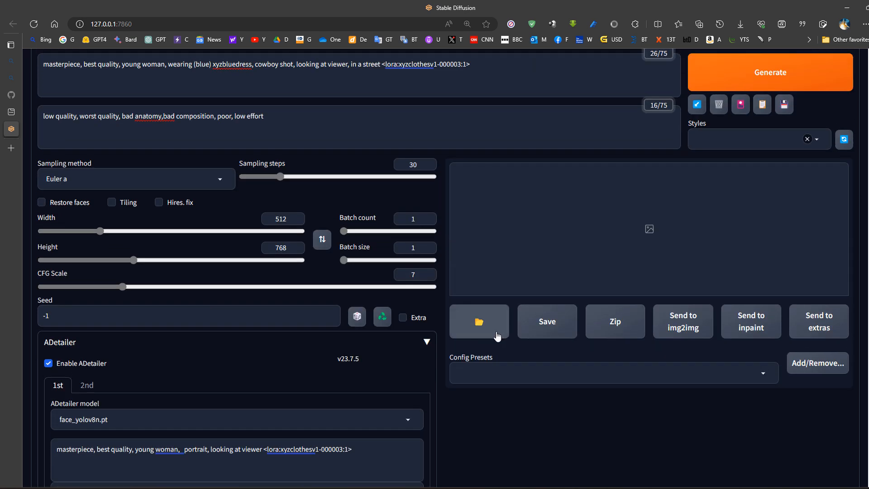
# Step: Set the script to None and generate a single test image with the current prompt
pyautogui.scroll(-10, 99, 382)
pyautogui.click(99, 383)
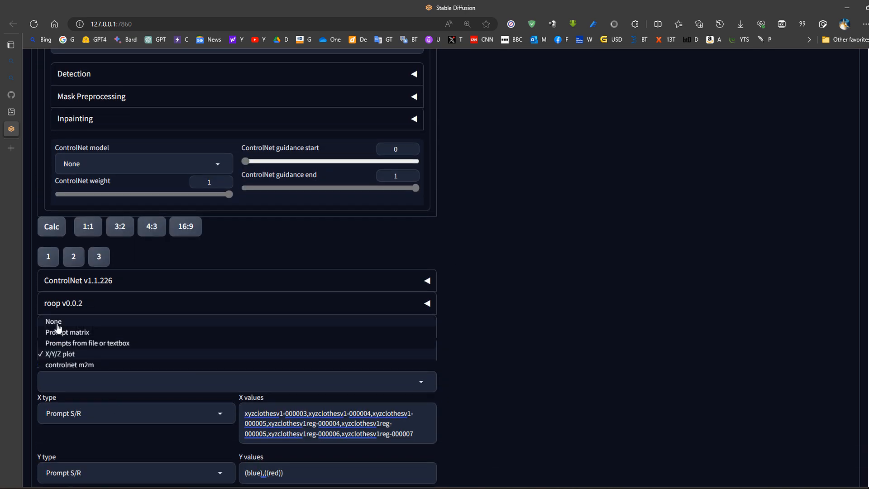
pyautogui.click(57, 334)
pyautogui.scroll(10, 407, 389)
pyautogui.scroll(1, 435, 385)
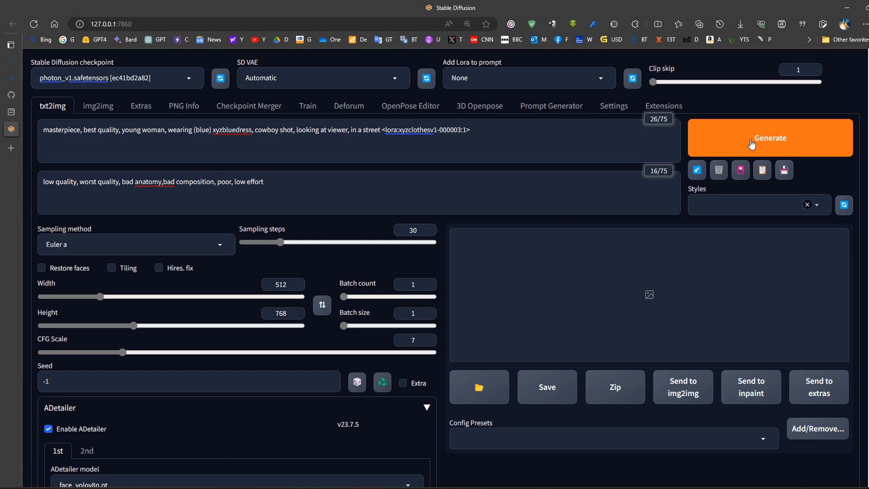
pyautogui.scroll(-6, 513, 218)
pyautogui.scroll(6, 512, 219)
pyautogui.click(773, 131)
# Step: Open the generated test image in the full-size viewer
pyautogui.scroll(-8, 101, 388)
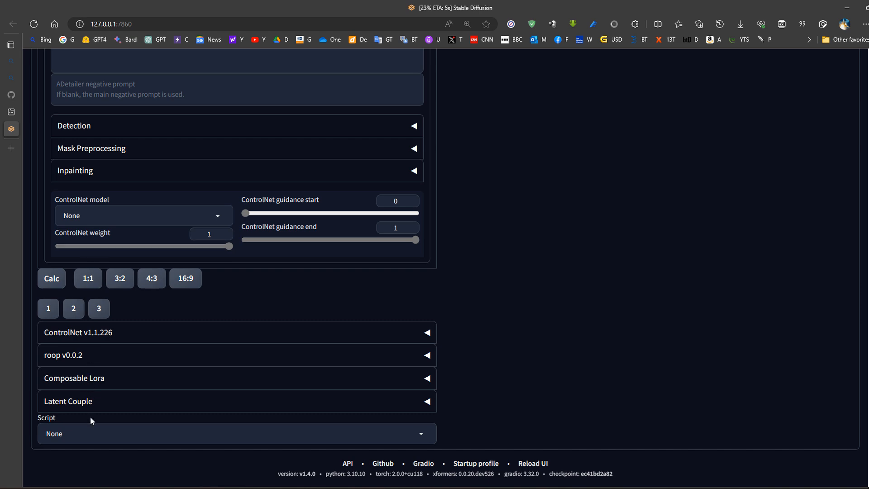
pyautogui.scroll(8, 101, 413)
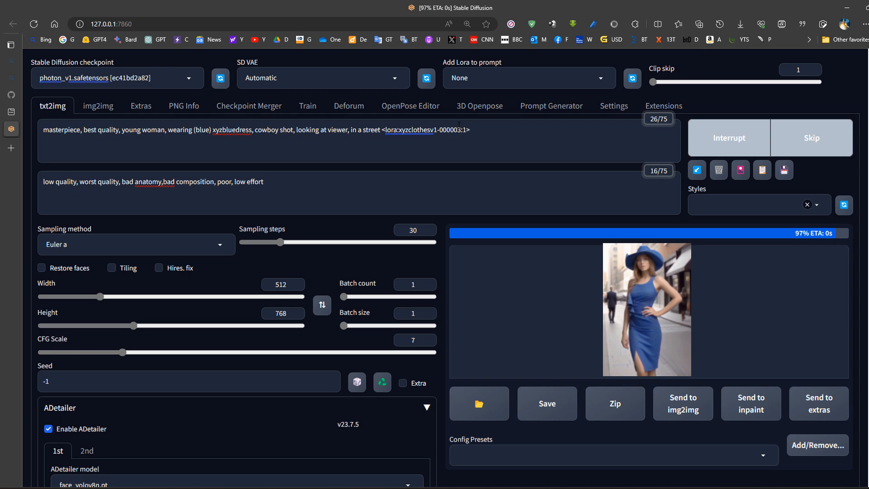
pyautogui.moveTo(460, 129); pyautogui.dragTo(417, 129)
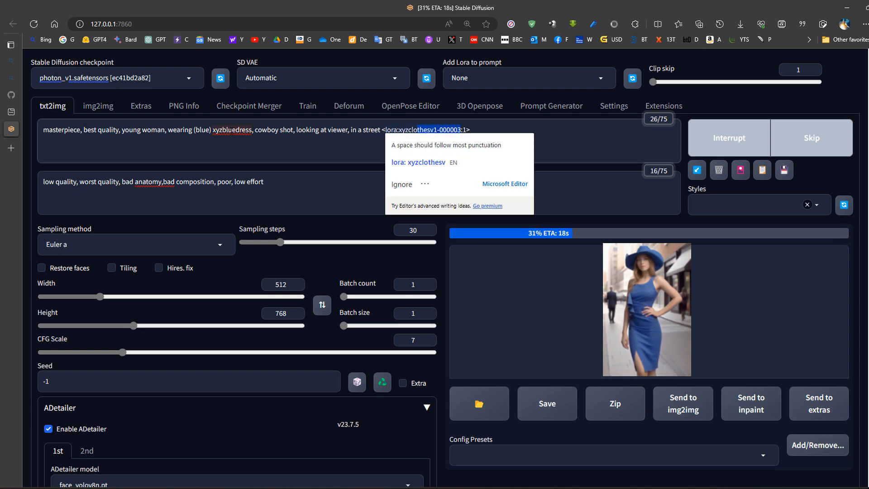
pyautogui.click(492, 286)
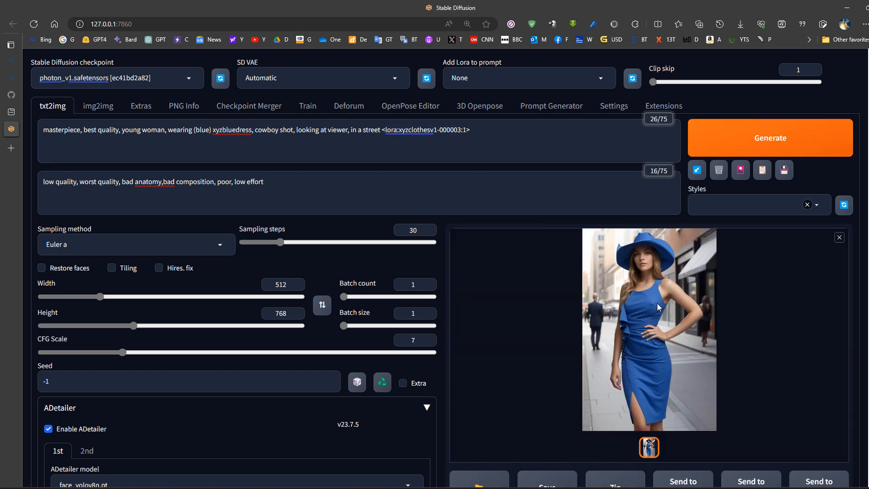
pyautogui.click(657, 379)
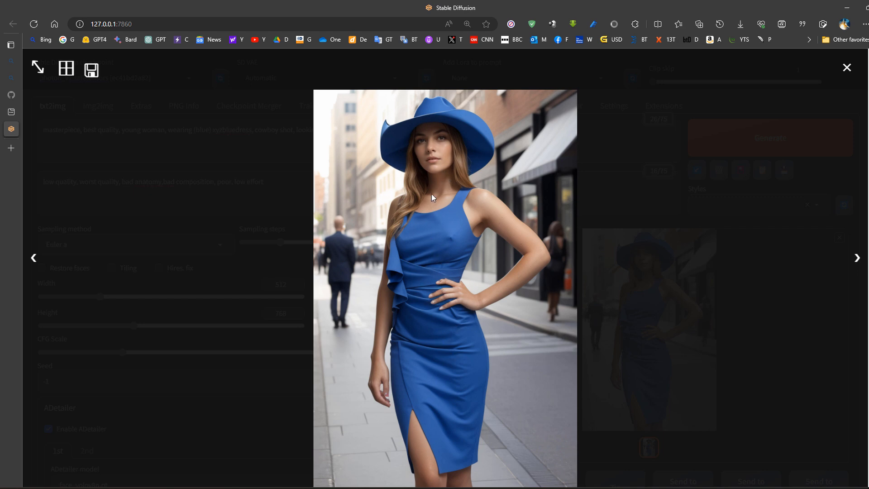
# Step: Open xyz_grid-0000-3645472557.png from the 2023-07-27 txt2img-grids folder in a maximized image viewer
pyautogui.click(444, 153)
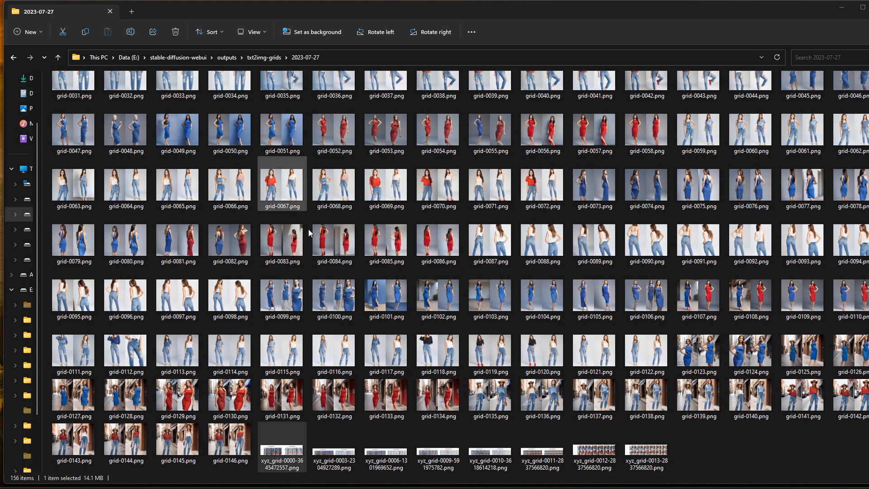
pyautogui.scroll(1, 446, 222)
pyautogui.scroll(-3, 446, 221)
pyautogui.doubleClick(289, 453)
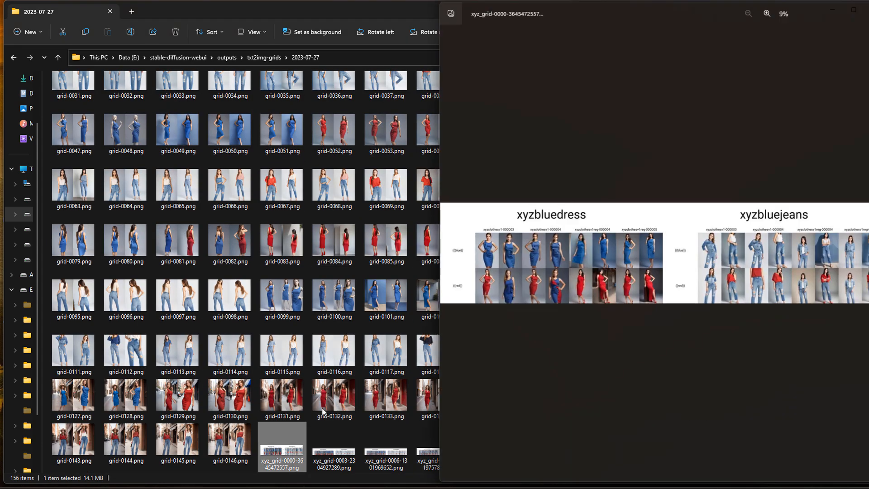
pyautogui.click(857, 8)
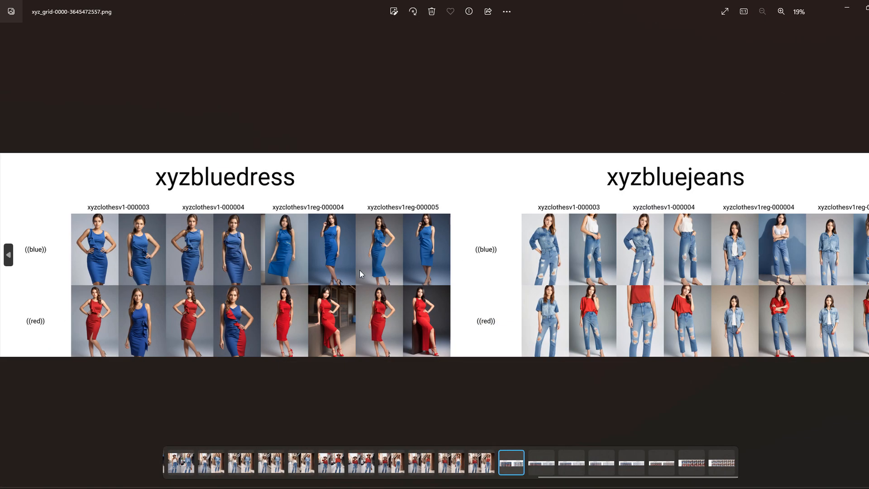
# Step: Compare the blue-row dresses across the xyzclothesv1 and xyzclothesv1reg columns in the xyzbluedress section
pyautogui.scroll(2, 91, 343)
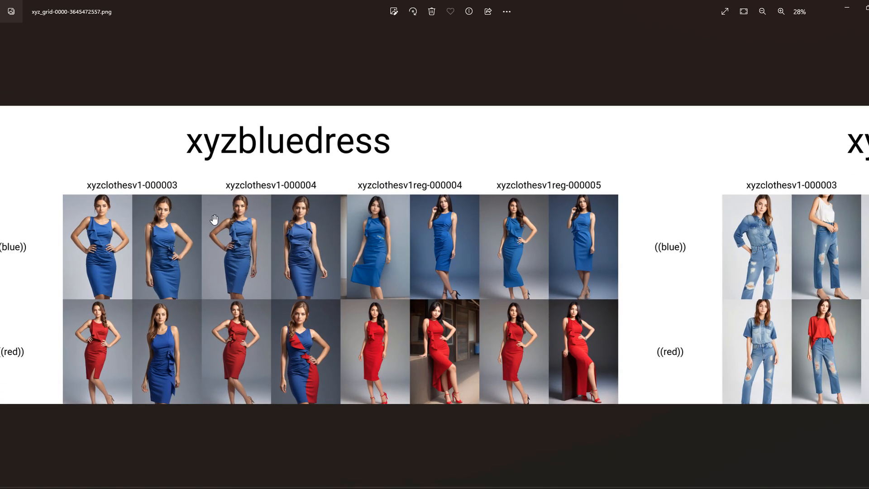
pyautogui.scroll(2, 236, 309)
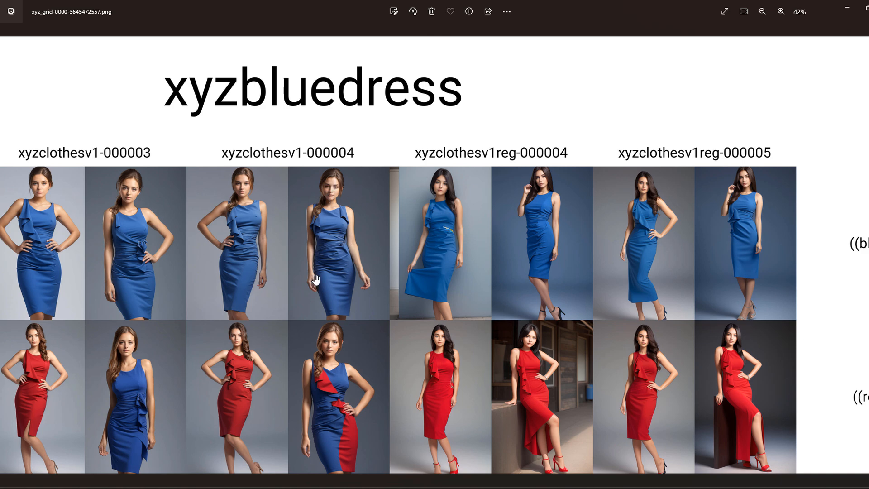
pyautogui.scroll(-2, 653, 276)
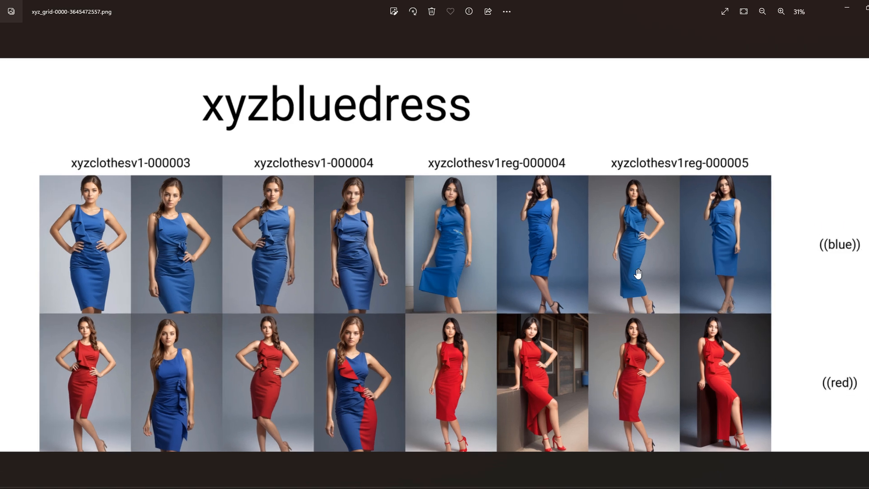
pyautogui.scroll(2, 184, 332)
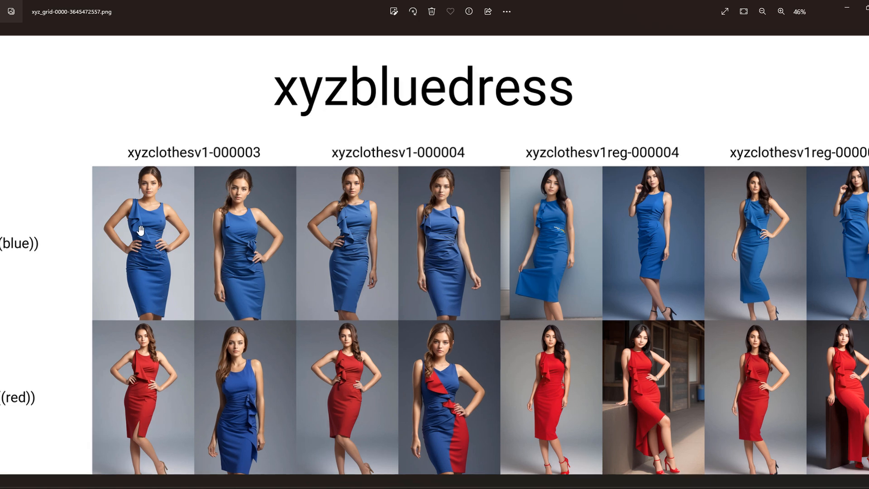
pyautogui.scroll(2, 141, 230)
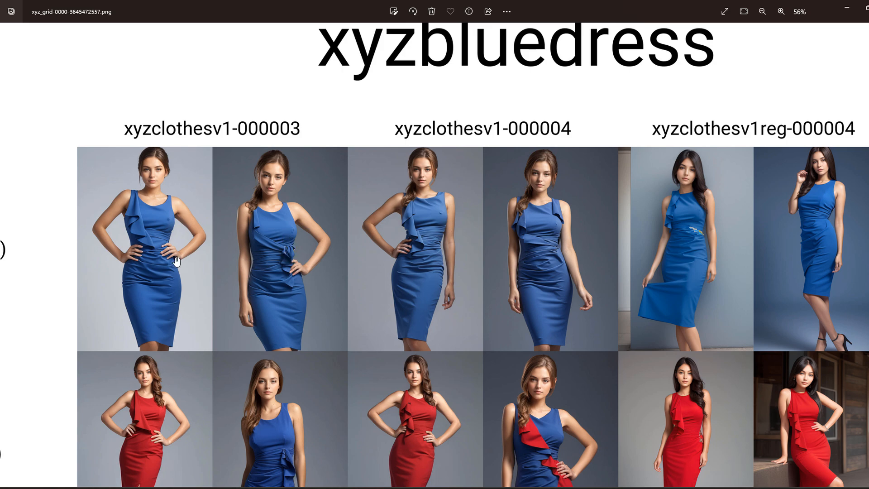
pyautogui.scroll(-2, 198, 262)
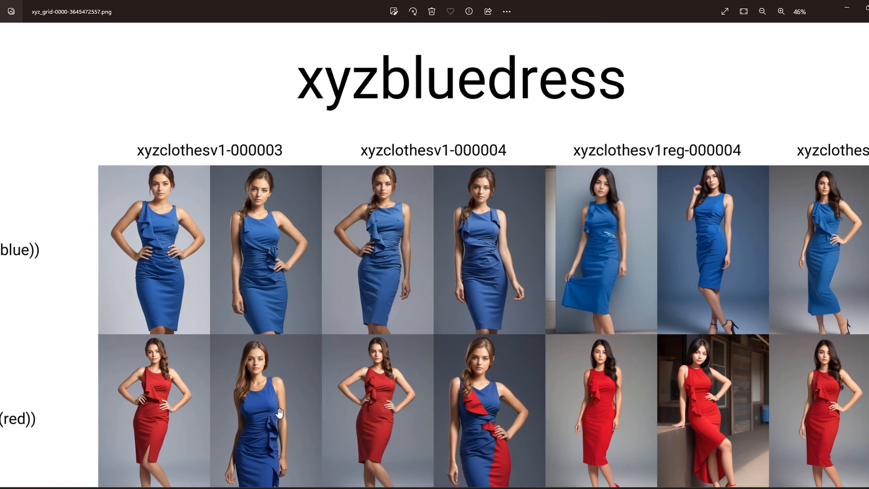
# Step: Examine the red-row dresses of each LoRA epoch up close, including the regularised xyzclothesv1reg columns
pyautogui.scroll(4, 211, 427)
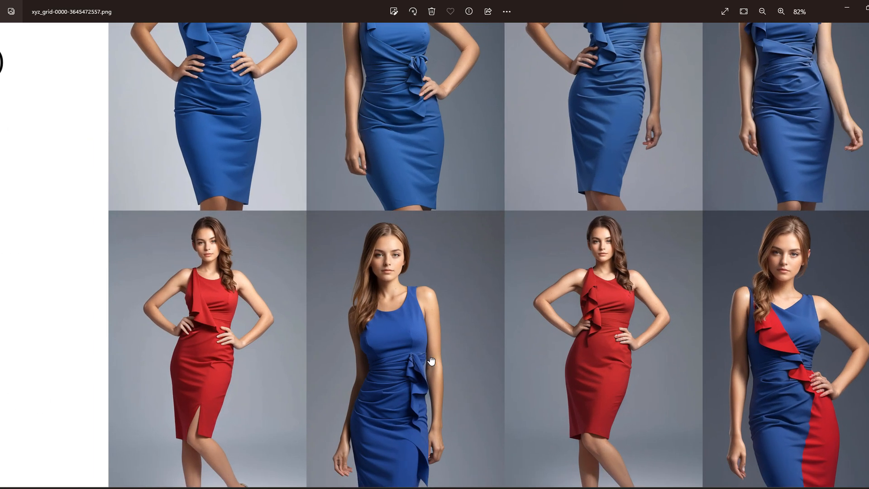
pyautogui.moveTo(431, 362); pyautogui.dragTo(330, 311)
pyautogui.scroll(2, 435, 297)
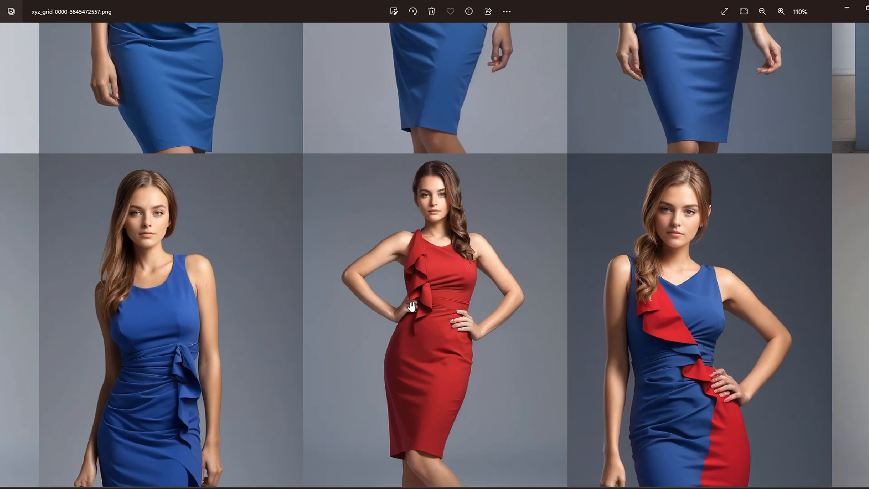
pyautogui.moveTo(156, 361); pyautogui.dragTo(292, 295)
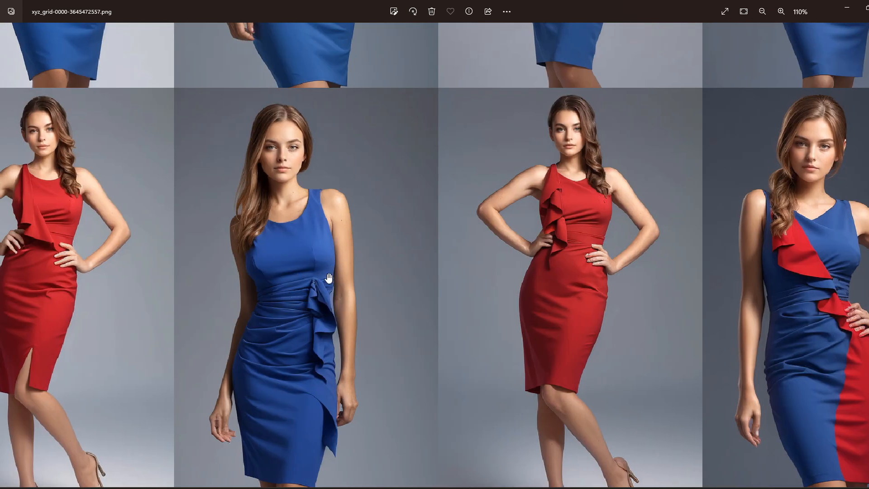
pyautogui.scroll(-4, 327, 279)
pyautogui.moveTo(535, 329); pyautogui.dragTo(359, 358)
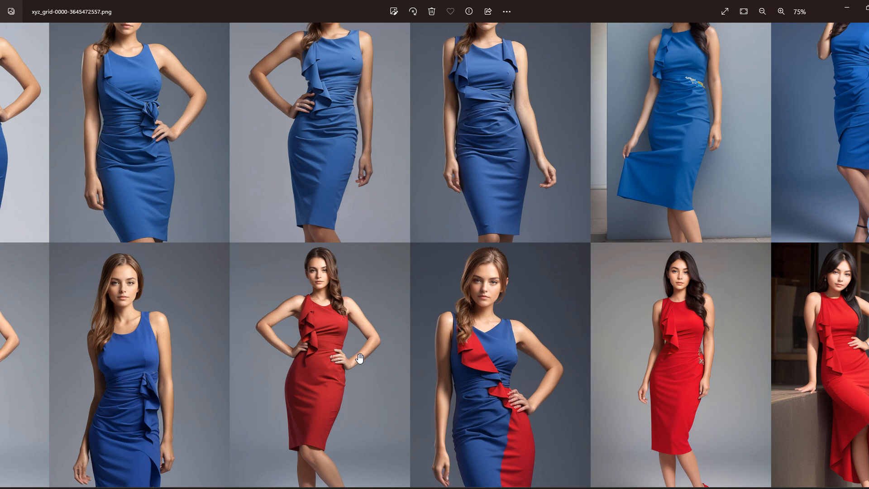
pyautogui.moveTo(672, 379); pyautogui.dragTo(485, 330)
pyautogui.scroll(5, 483, 330)
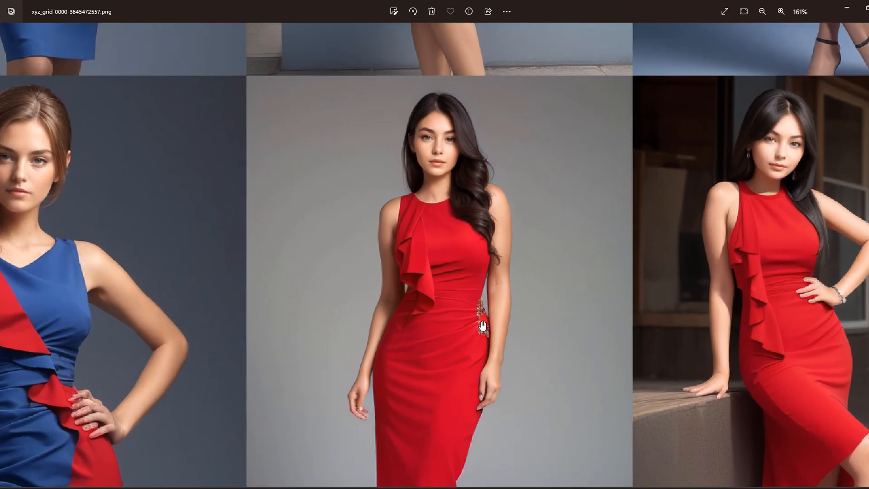
pyautogui.scroll(-7, 479, 321)
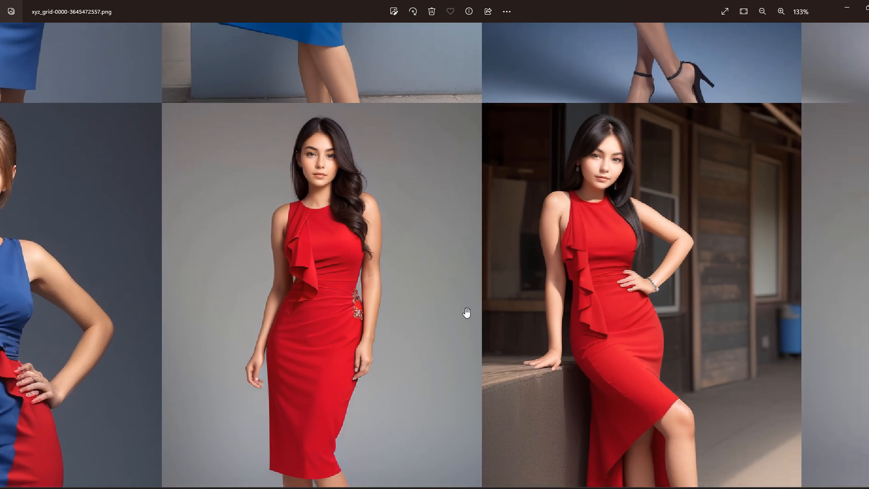
pyautogui.scroll(3, 694, 416)
pyautogui.scroll(-3, 522, 404)
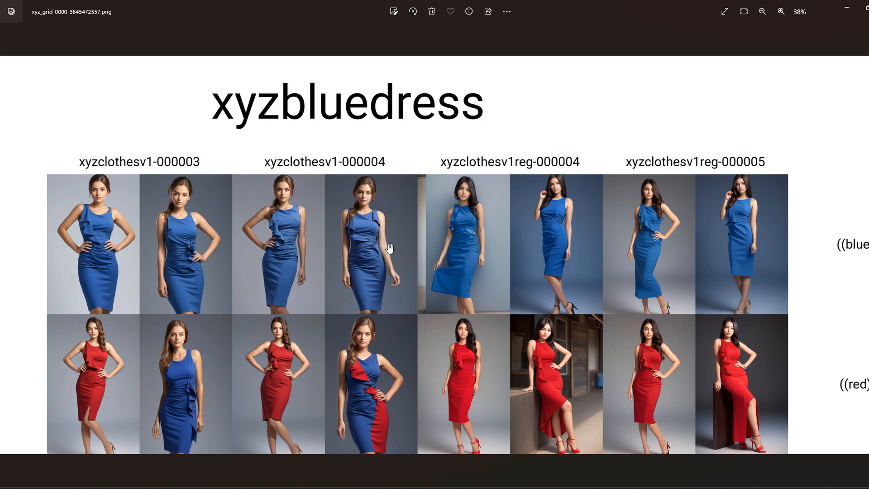
pyautogui.scroll(3, 720, 221)
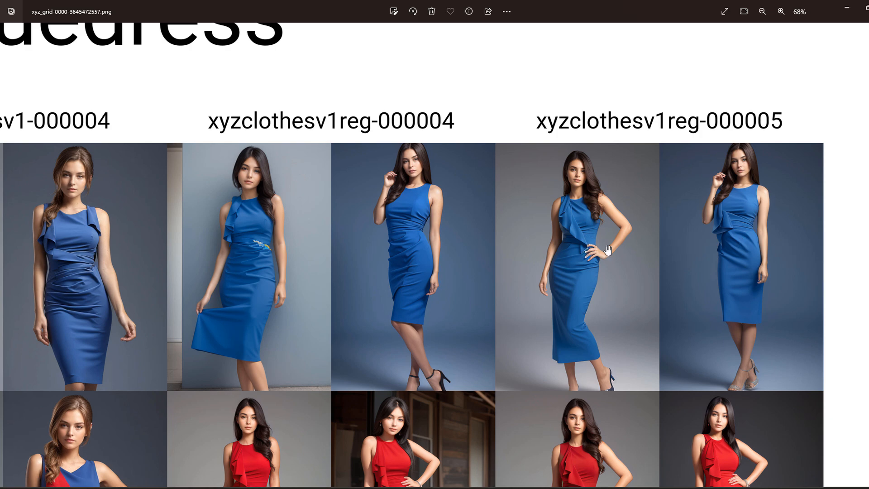
pyautogui.scroll(-5, 620, 247)
# Step: Examine the blue and red rows of the xyzbluejeans section across the LoRA epochs
pyautogui.scroll(3, 835, 331)
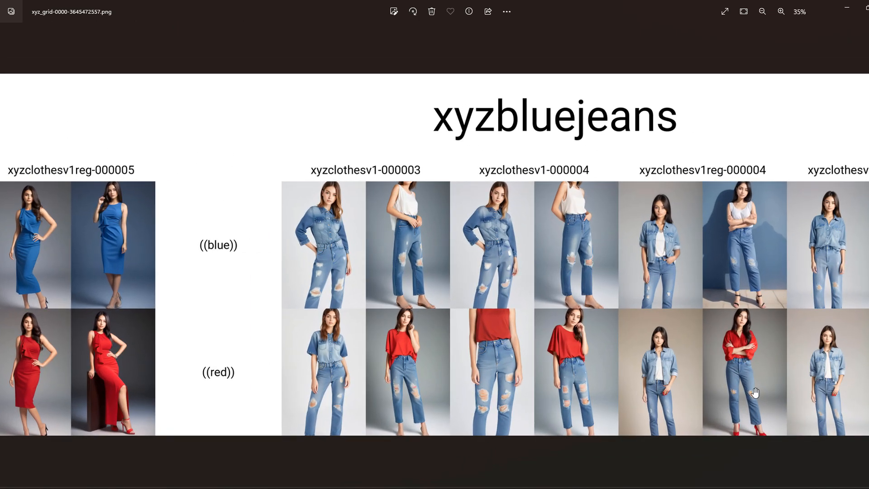
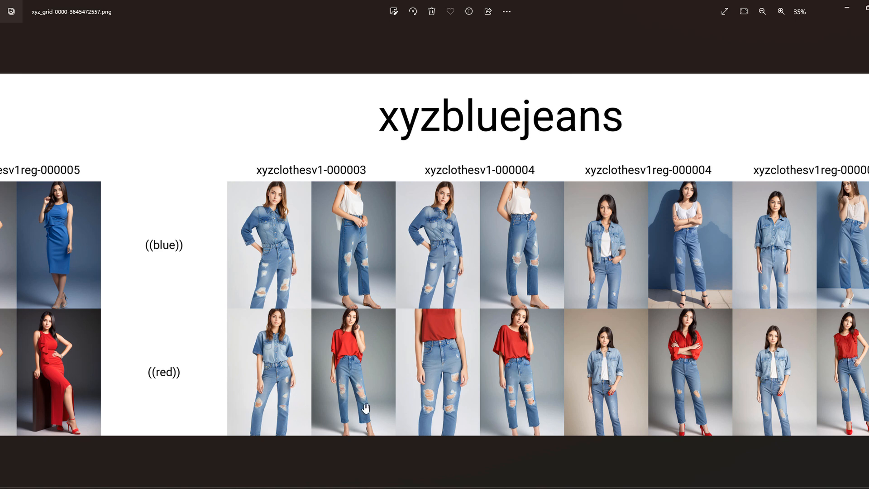
pyautogui.scroll(4, 454, 414)
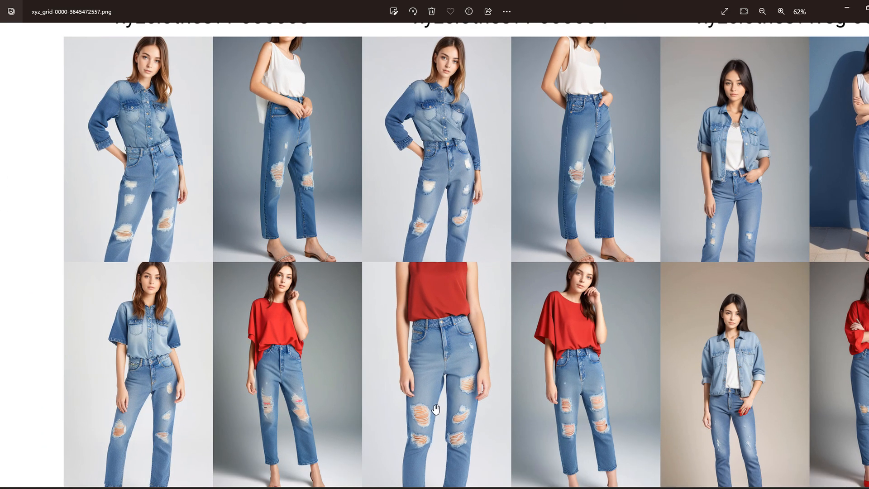
pyautogui.scroll(-8, 436, 409)
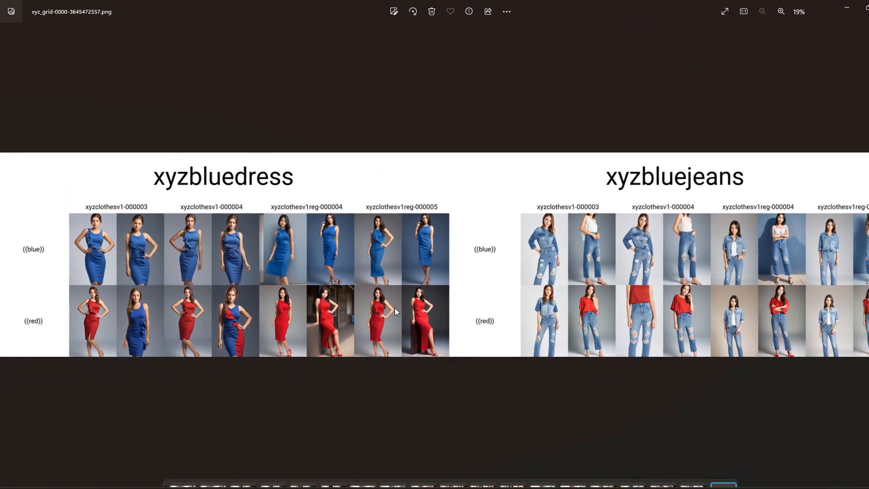
# Step: Bring up the next grid, xyz_grid-0003-2304927289.png, and examine the blue dresses of xyzclothesv1-000005 and xyzclothesv1reg-000004
pyautogui.press('Right')
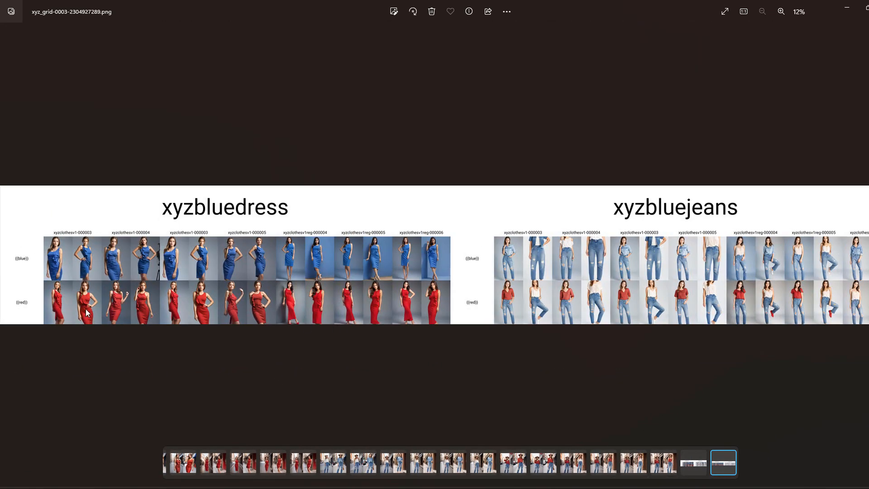
pyautogui.scroll(3, 131, 287)
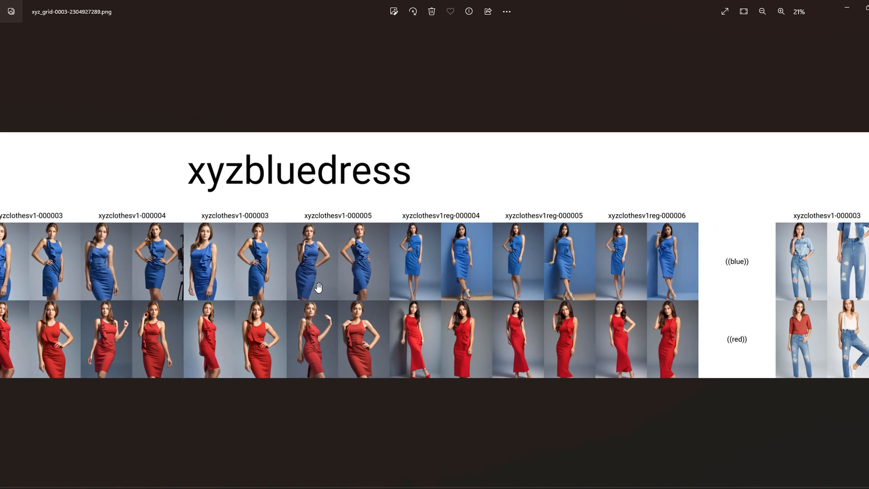
pyautogui.scroll(-1, 313, 286)
pyautogui.scroll(-1, 277, 257)
pyautogui.scroll(3, 230, 251)
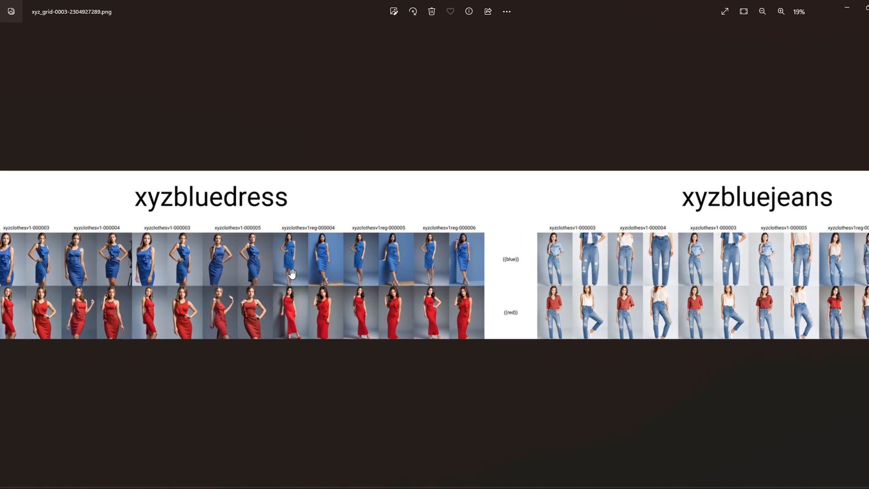
pyautogui.scroll(1, 230, 251)
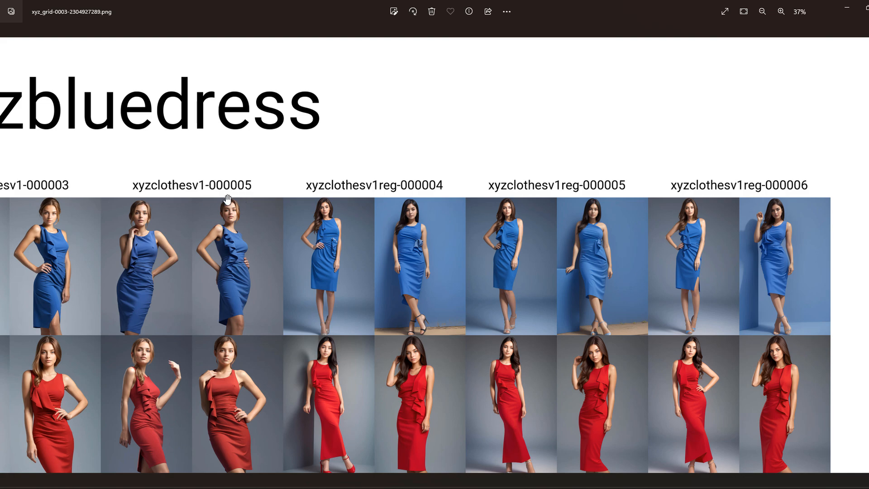
pyautogui.scroll(3, 211, 239)
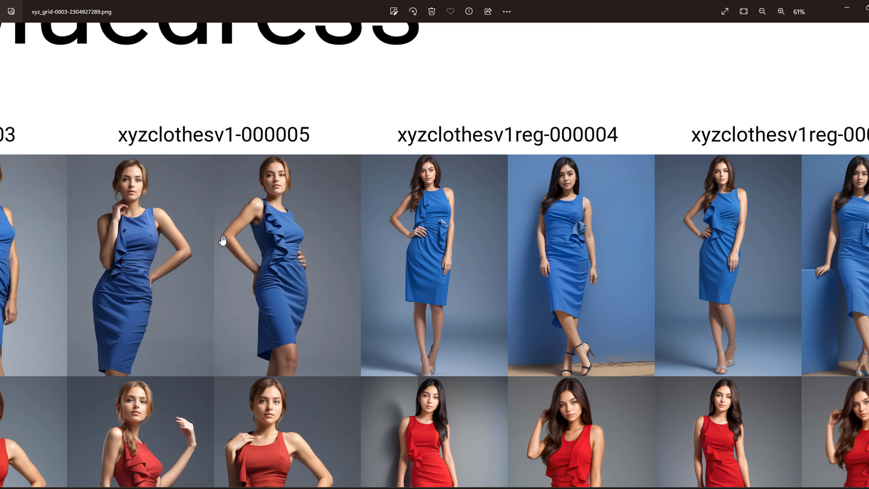
pyautogui.scroll(2, 220, 232)
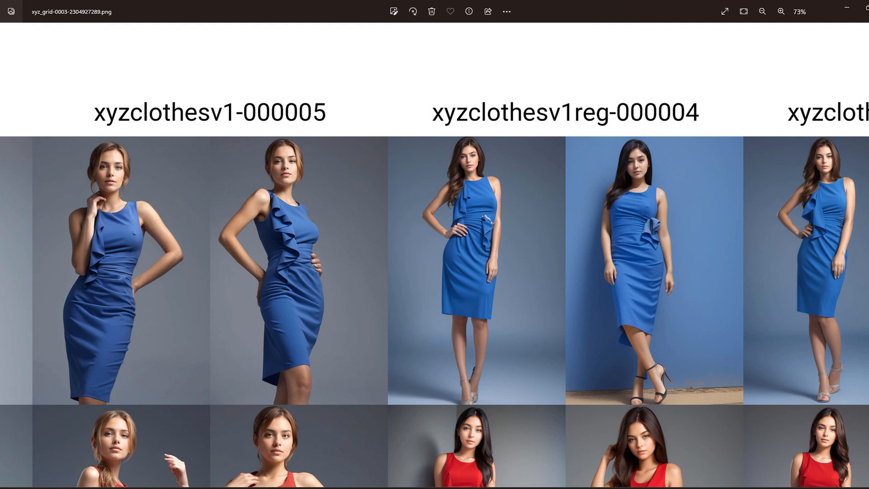
# Step: View the training image img (10).jpg from the 10_xyzbluedress dress folder and close it again
pyautogui.moveTo(668, 483)
pyautogui.click(564, 448)
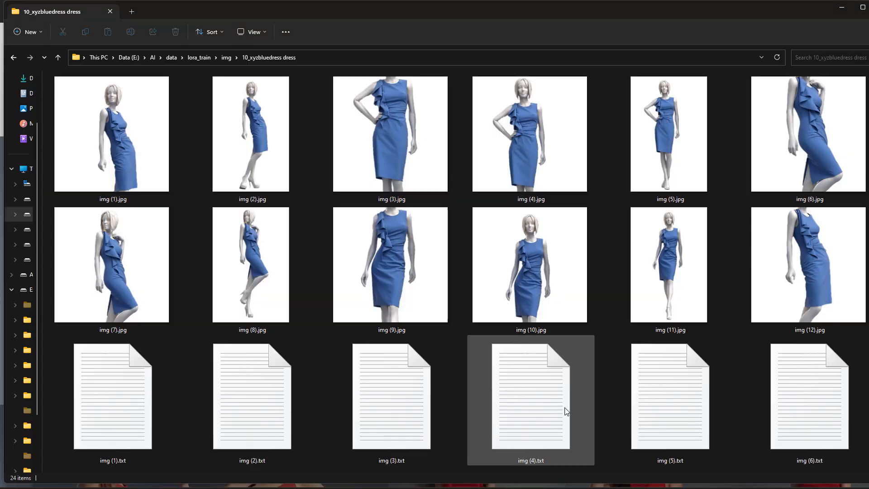
pyautogui.doubleClick(553, 220)
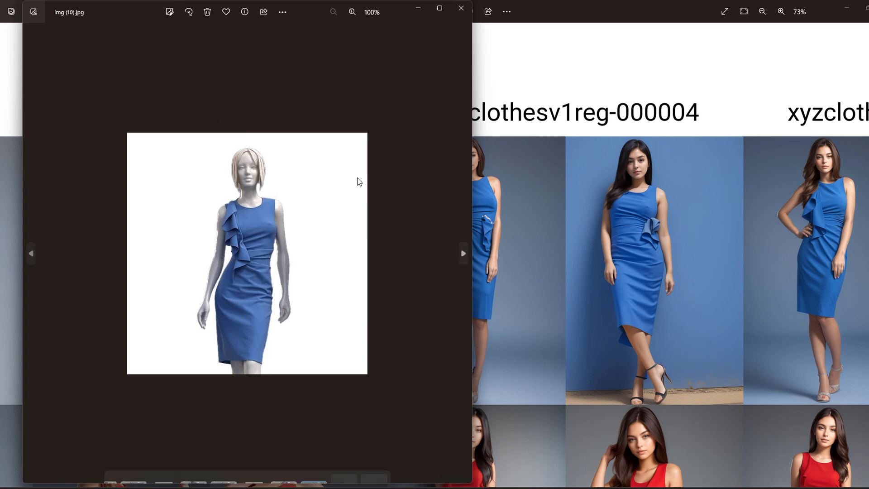
pyautogui.click(461, 10)
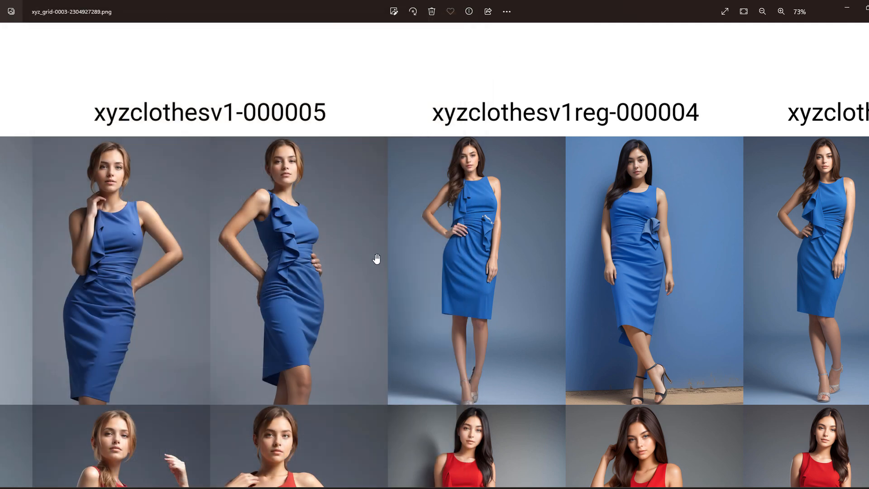
# Step: Check the red dresses of xyzclothesv1-000005 against the thumbnails in the training image folder
pyautogui.scroll(-4, 334, 280)
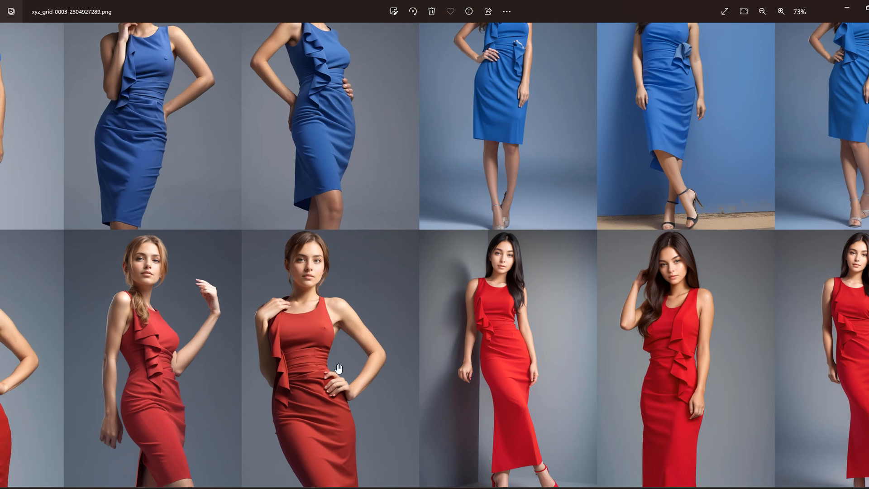
pyautogui.hotkey('alt', 'Tab')
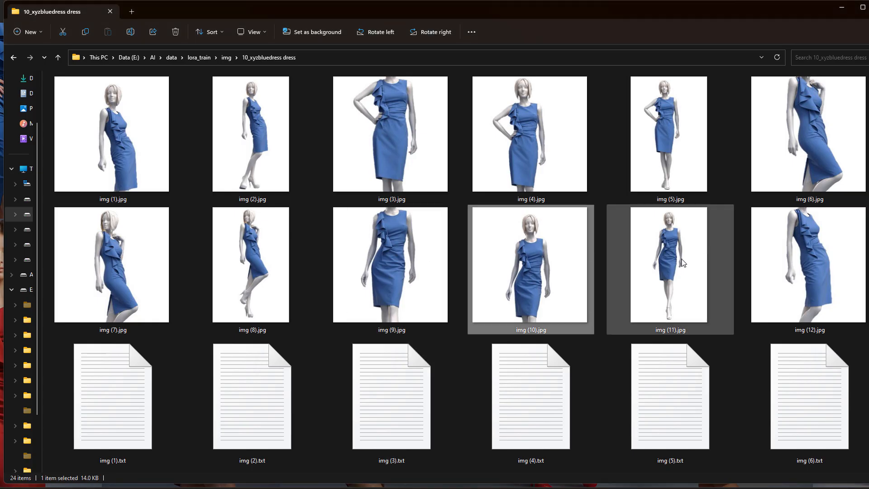
pyautogui.hotkey('alt', 'Tab')
# Step: Compare the red dresses across xyzclothesv1reg-000004, 000005 and 000006 in the xyzbluedress section
pyautogui.scroll(-4, 501, 365)
pyautogui.moveTo(562, 363); pyautogui.dragTo(302, 355)
pyautogui.scroll(3, 269, 386)
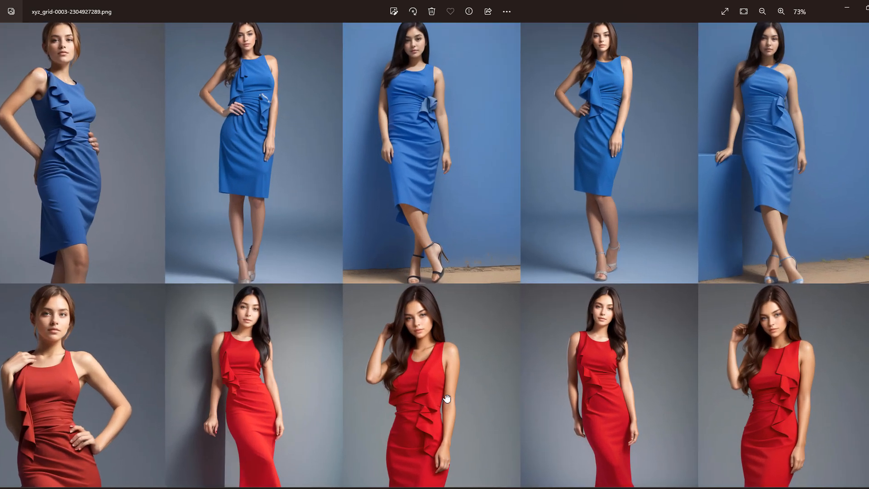
pyautogui.moveTo(533, 427); pyautogui.dragTo(351, 362)
pyautogui.moveTo(539, 367); pyautogui.dragTo(319, 362)
pyautogui.moveTo(601, 356); pyautogui.dragTo(421, 349)
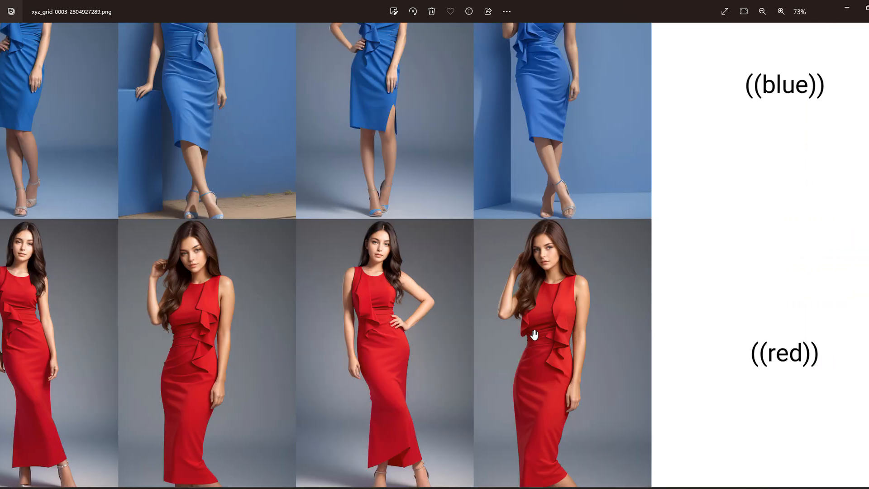
pyautogui.scroll(-3, 533, 334)
pyautogui.scroll(-3, 516, 359)
pyautogui.moveTo(500, 365); pyautogui.dragTo(685, 306)
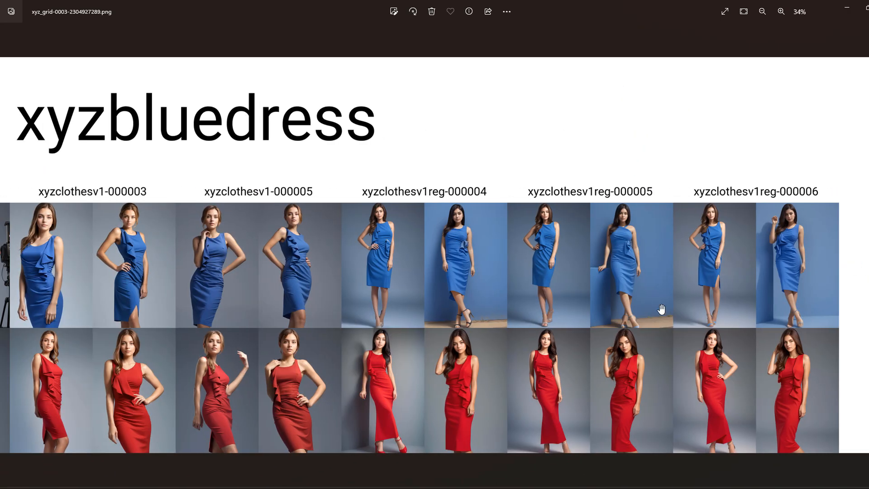
# Step: Compare the blue dresses of xyzclothesv1-000005 with those of xyzclothesv1reg-000005 and xyzclothesv1reg-000006
pyautogui.moveTo(310, 390); pyautogui.dragTo(454, 342)
pyautogui.scroll(4, 425, 393)
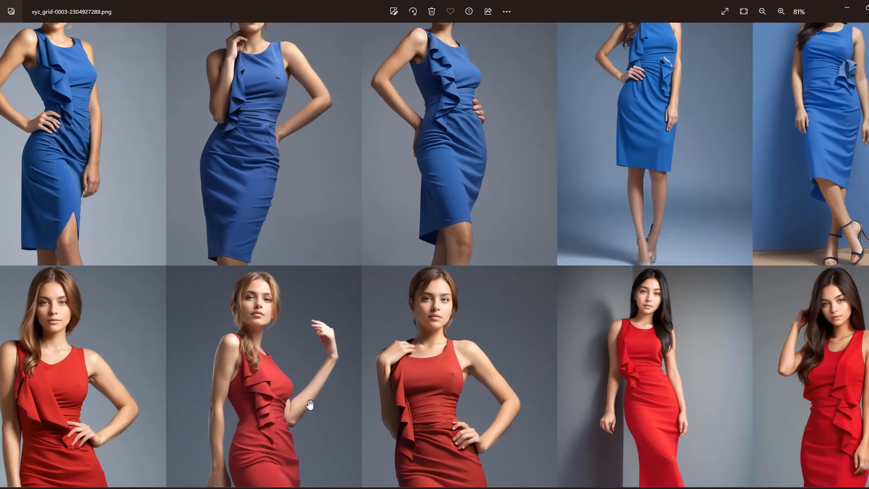
pyautogui.moveTo(650, 335); pyautogui.dragTo(232, 353)
pyautogui.moveTo(572, 218); pyautogui.dragTo(363, 285)
pyautogui.moveTo(702, 208); pyautogui.dragTo(428, 249)
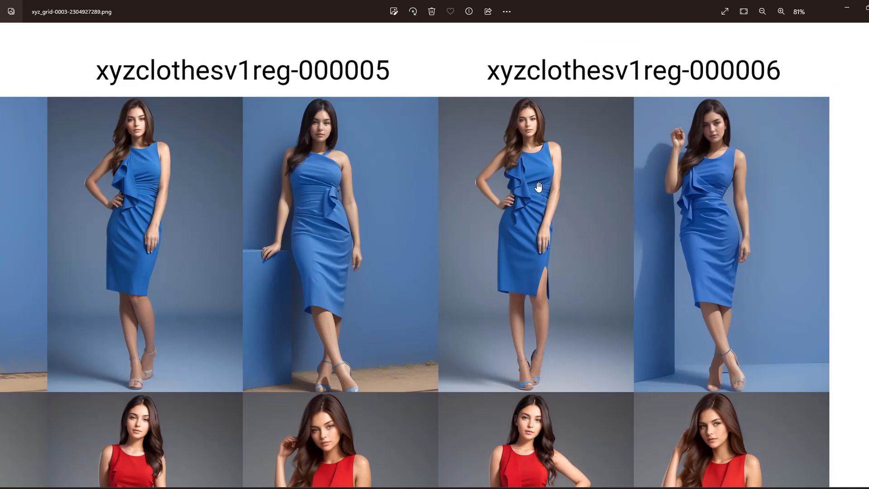
pyautogui.moveTo(693, 189); pyautogui.dragTo(590, 170)
# Step: Bring up xyz_grid-0006-1301969652.png and examine the xyzbluedress images of xyzclothesv1-000003, 000004 and 000005
pyautogui.scroll(-5, 574, 234)
pyautogui.moveTo(812, 201); pyautogui.dragTo(182, 207)
pyautogui.scroll(-3, 182, 207)
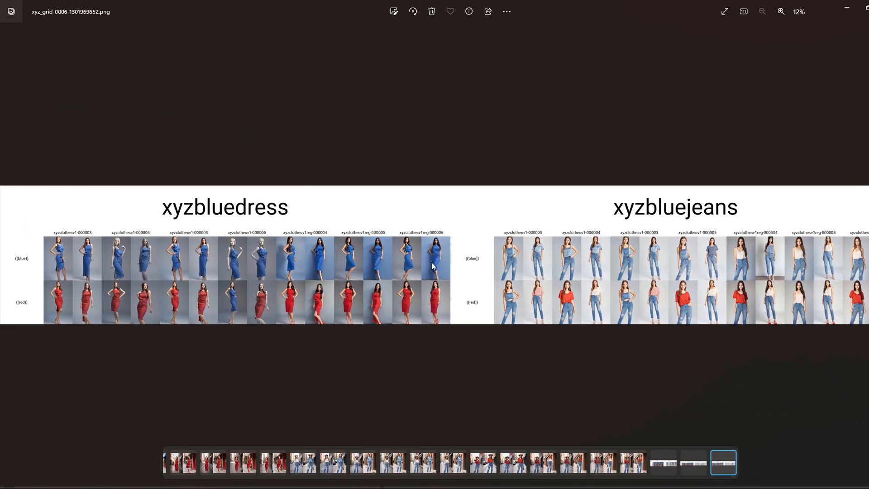
pyautogui.scroll(8, 118, 307)
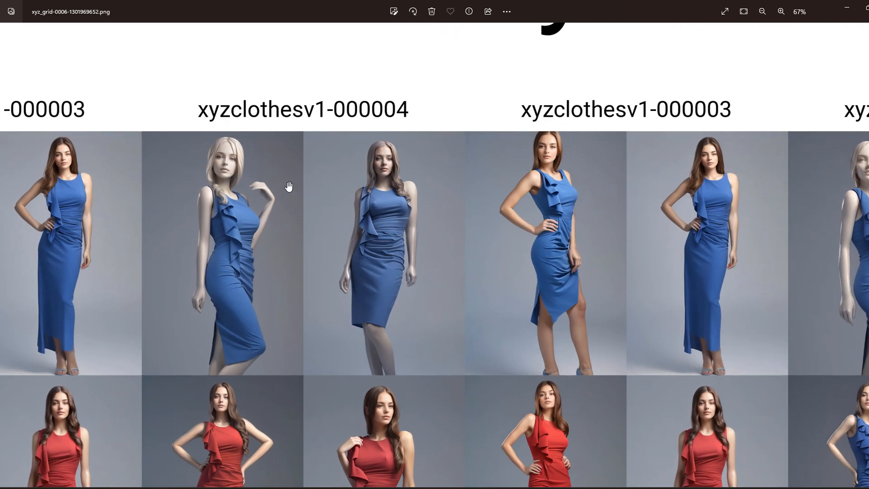
pyautogui.scroll(-1, 228, 192)
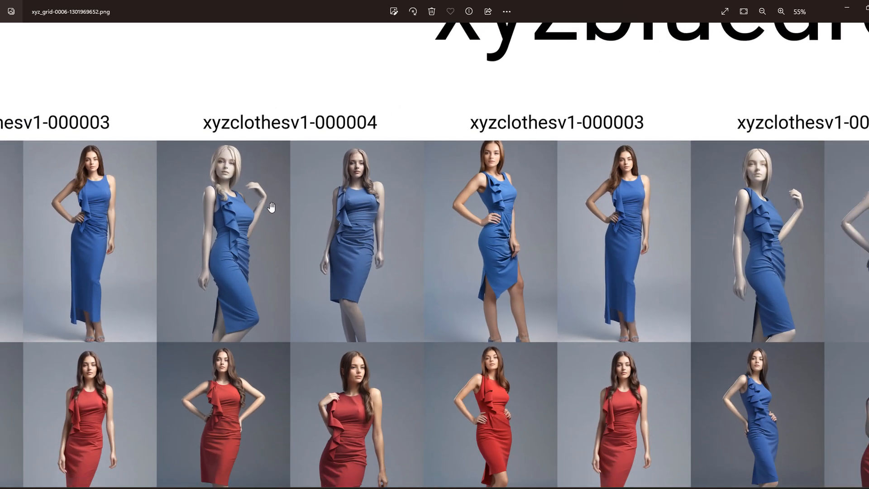
pyautogui.hscroll(3, 678, 215)
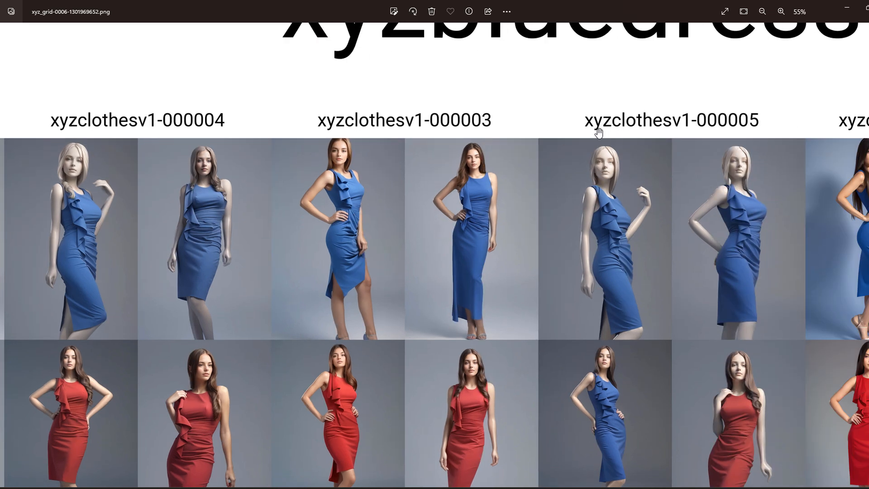
pyautogui.scroll(3, 627, 169)
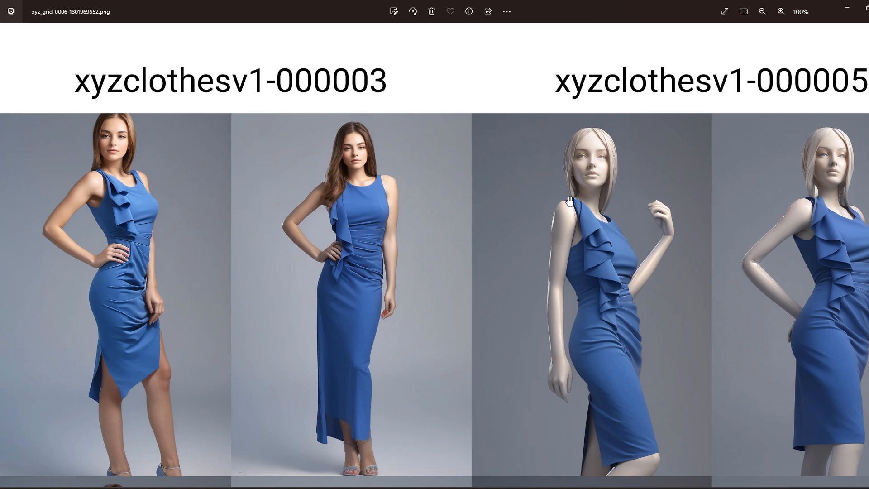
pyautogui.scroll(-5, 538, 198)
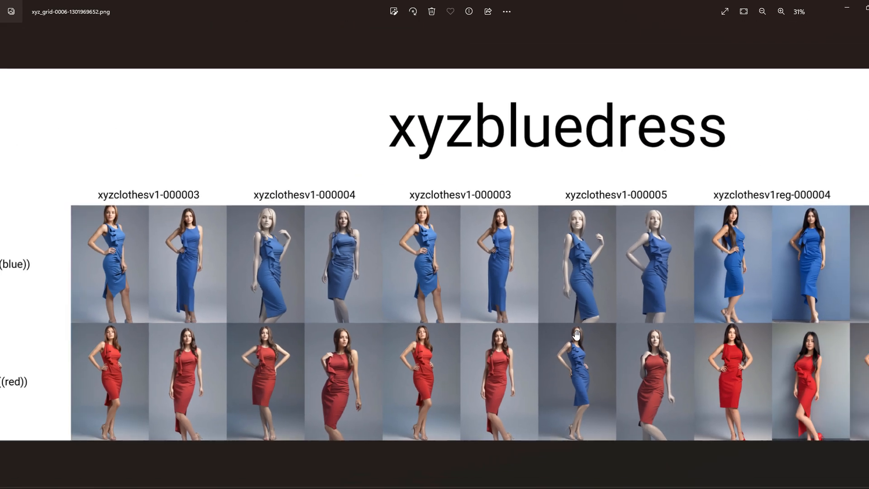
# Step: Compare the blue and red dresses of xyzclothesv1reg-000005 and xyzclothesv1reg-000006 in the xyzbluedress section
pyautogui.scroll(-3, 410, 390)
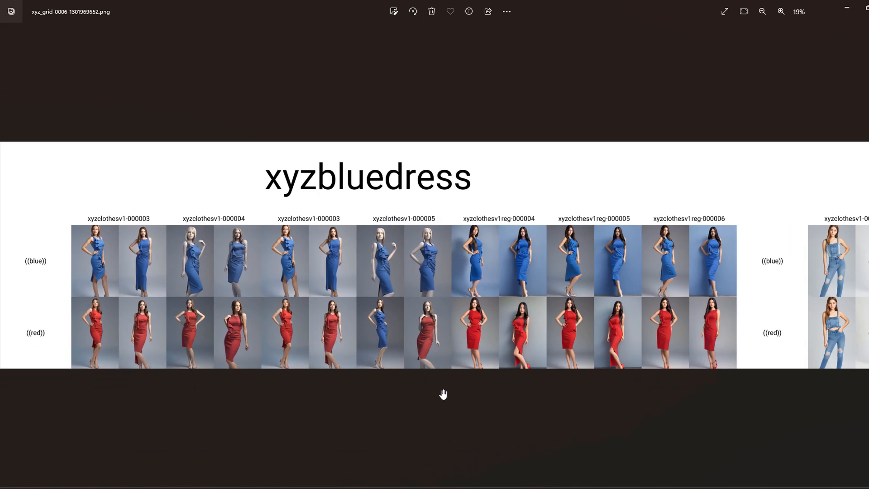
pyautogui.scroll(8, 635, 389)
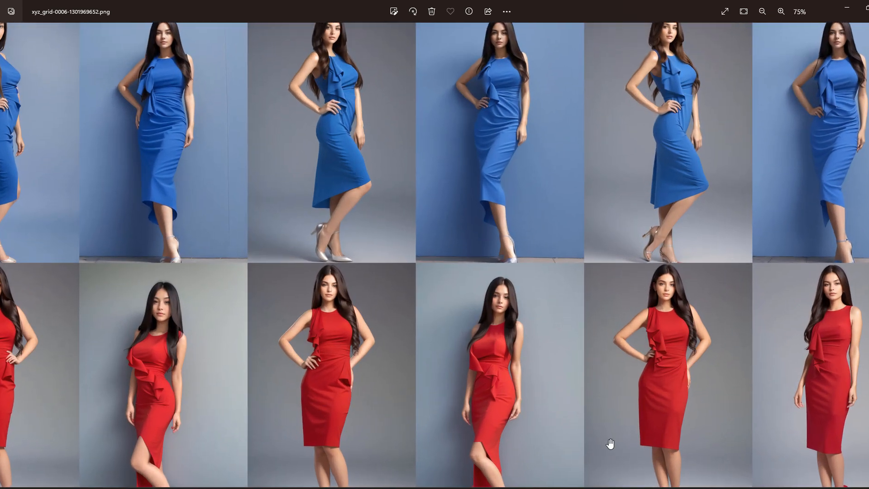
pyautogui.scroll(-3, 686, 283)
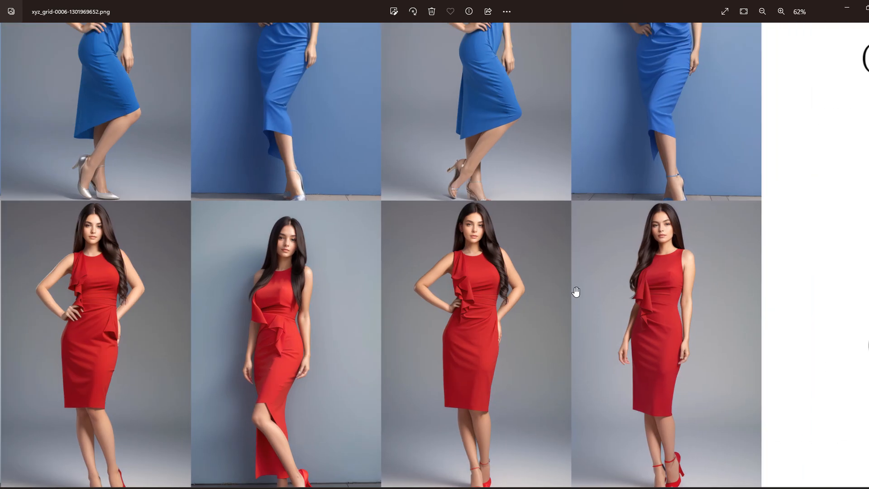
pyautogui.scroll(3, 566, 415)
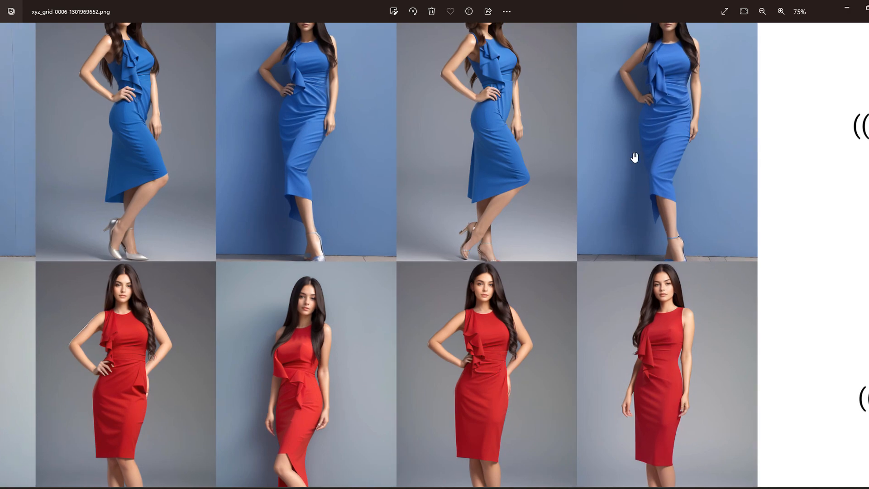
# Step: Examine the tops and jeans of xyzclothesv1-000003 and 000004 in the ((red)) row of the xyzbluejeans section
pyautogui.scroll(-5, 519, 312)
pyautogui.moveTo(769, 335); pyautogui.dragTo(464, 301)
pyautogui.scroll(5, 464, 300)
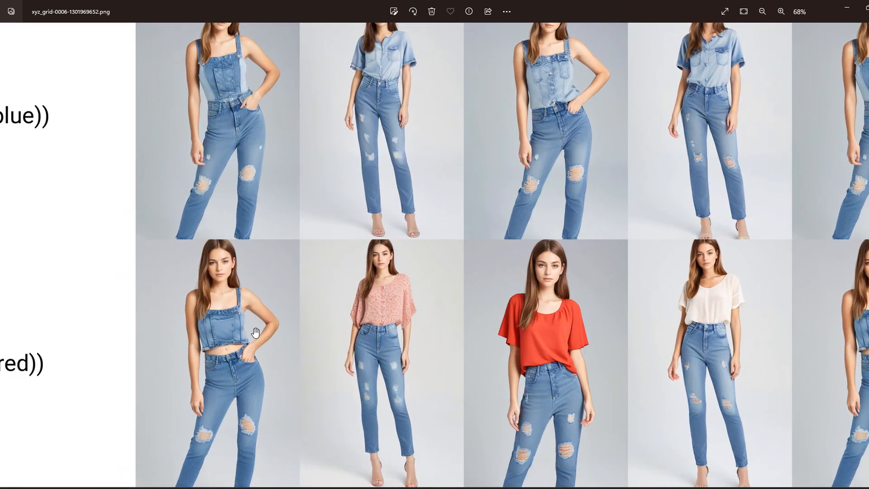
pyautogui.moveTo(312, 379); pyautogui.dragTo(329, 338)
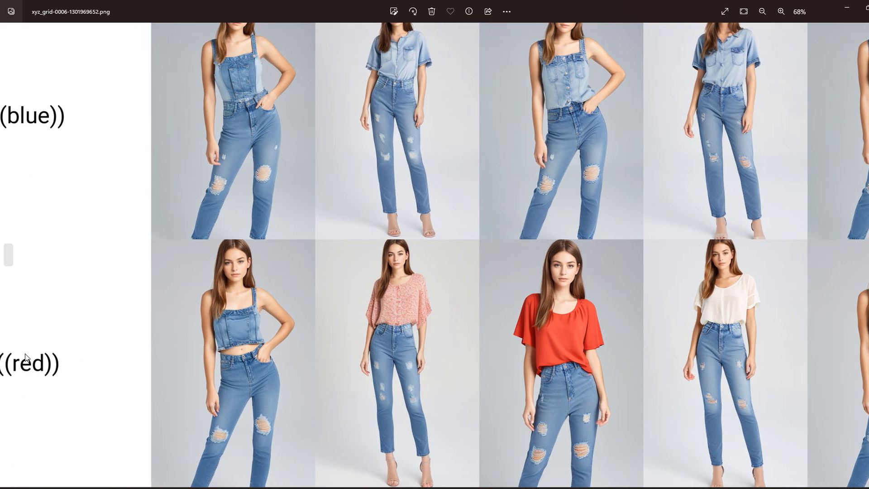
pyautogui.moveTo(541, 390); pyautogui.dragTo(532, 364)
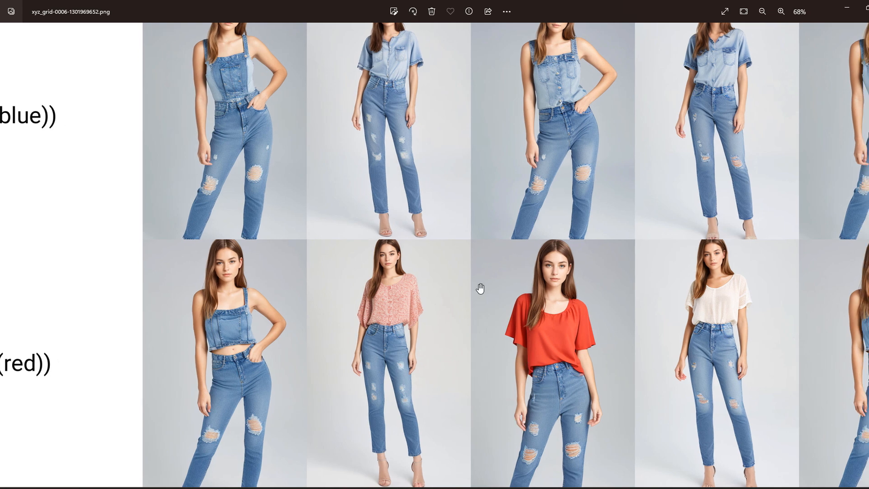
pyautogui.scroll(2, 532, 402)
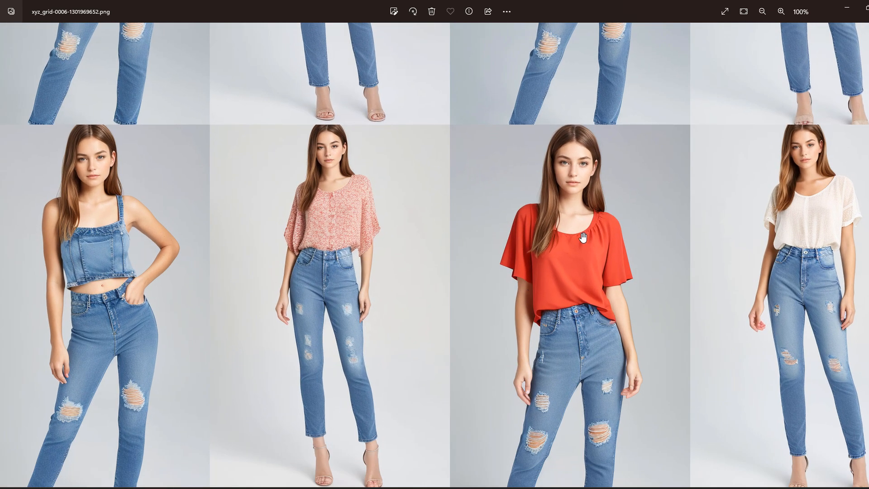
# Step: Follow the ((red)) row of xyzbluejeans across xyzclothesv1-000005 and the xyzclothesv1reg epochs, comparing tops and jeans
pyautogui.moveTo(594, 254); pyautogui.dragTo(95, 254)
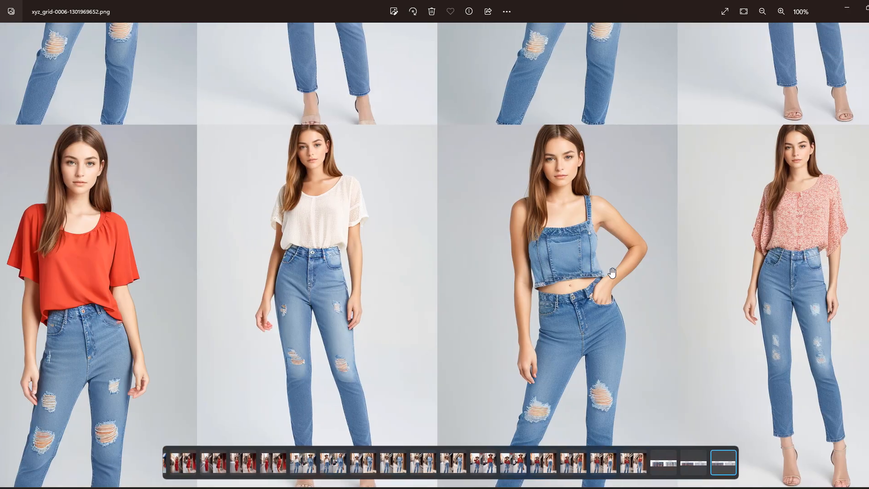
pyautogui.moveTo(607, 271); pyautogui.dragTo(291, 263)
pyautogui.moveTo(658, 257); pyautogui.dragTo(400, 258)
pyautogui.moveTo(498, 286); pyautogui.dragTo(145, 261)
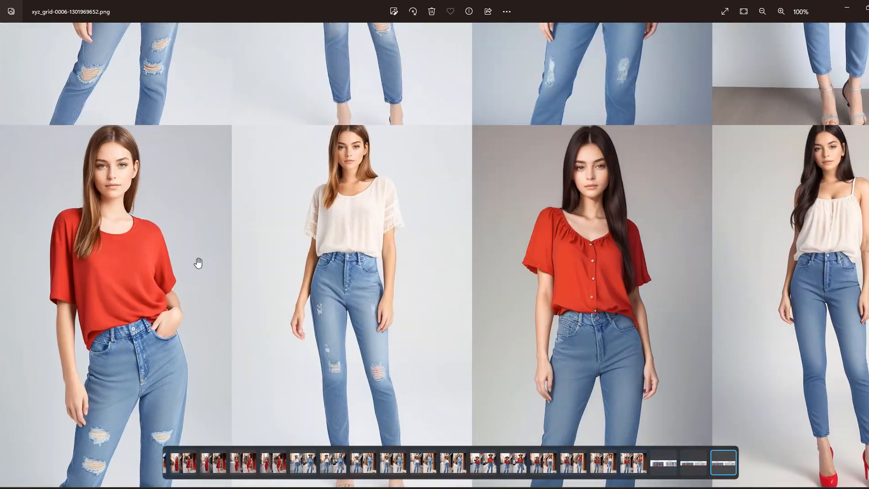
pyautogui.moveTo(552, 276); pyautogui.dragTo(322, 244)
pyautogui.moveTo(617, 280); pyautogui.dragTo(311, 226)
pyautogui.moveTo(546, 283); pyautogui.dragTo(425, 285)
pyautogui.moveTo(602, 322); pyautogui.dragTo(366, 317)
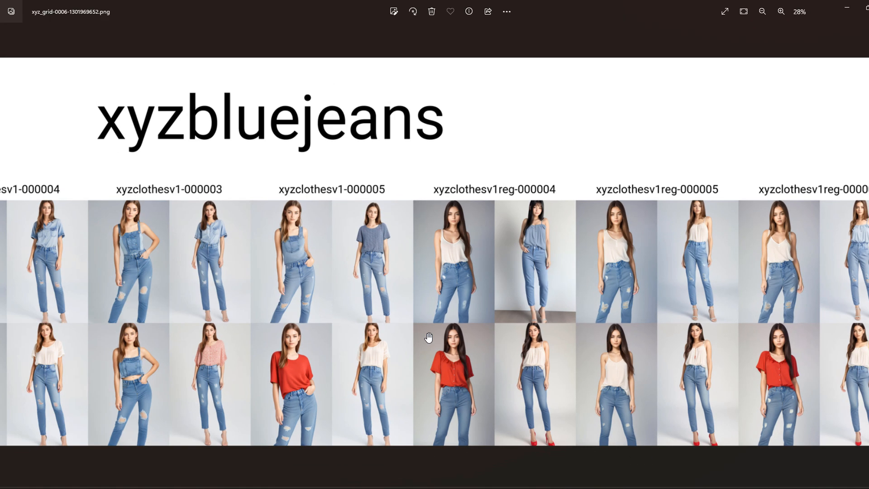
# Step: Bring up the next grid, xyz_grid-0009-591975782.png, and look over the back-view dresses in its xyzbluedress section
pyautogui.scroll(-2, 618, 339)
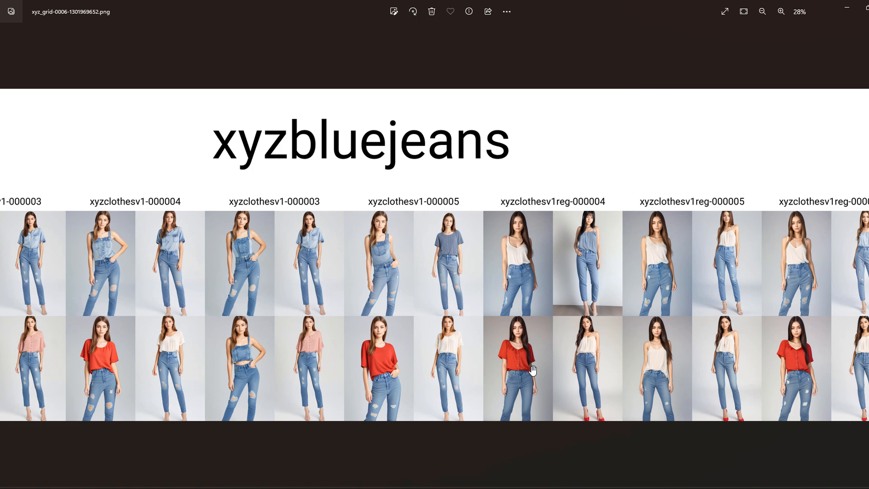
pyautogui.scroll(-2, 532, 370)
pyautogui.scroll(-1, 533, 370)
pyautogui.press('Right')
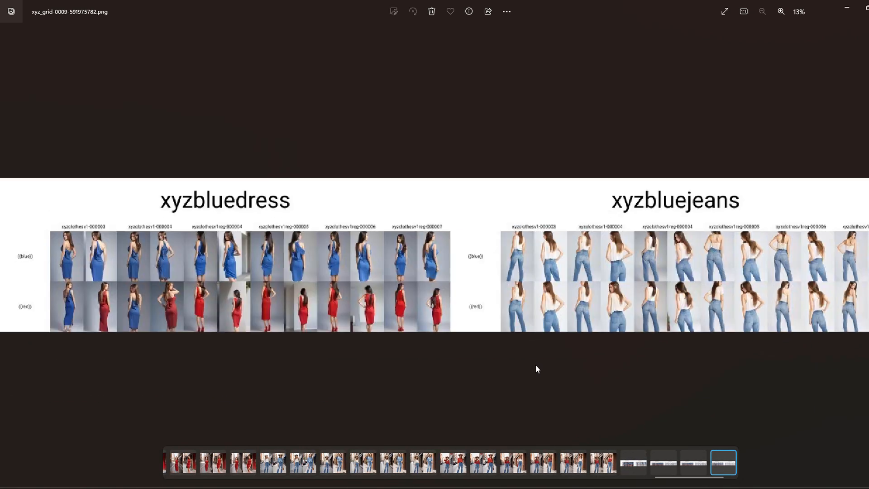
pyautogui.scroll(3, 120, 335)
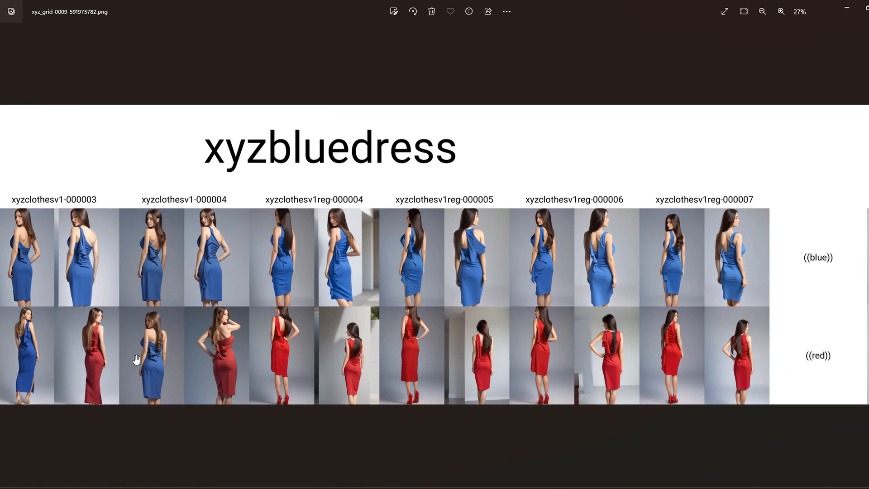
pyautogui.scroll(1, 102, 379)
pyautogui.moveTo(114, 369); pyautogui.dragTo(190, 380)
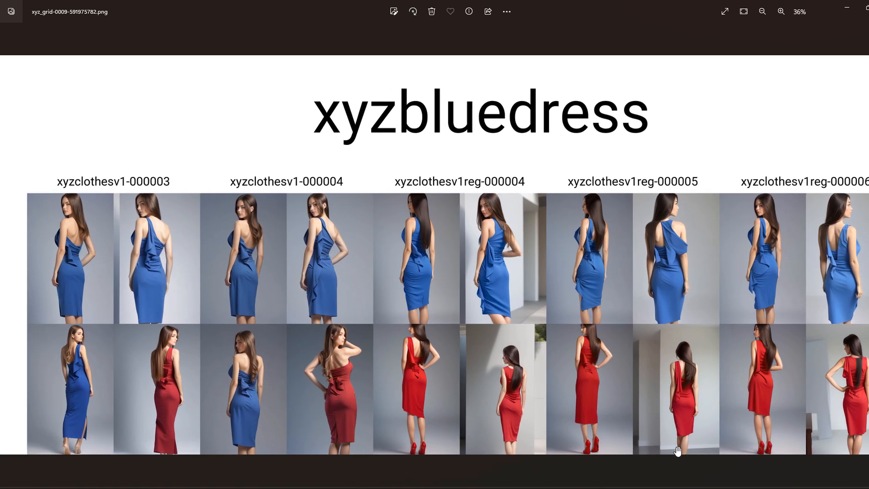
# Step: Check the training images in the 10_xyzbluedress dress folder against the back-view dresses of xyzclothesv1-000003 and 000004
pyautogui.click(563, 454)
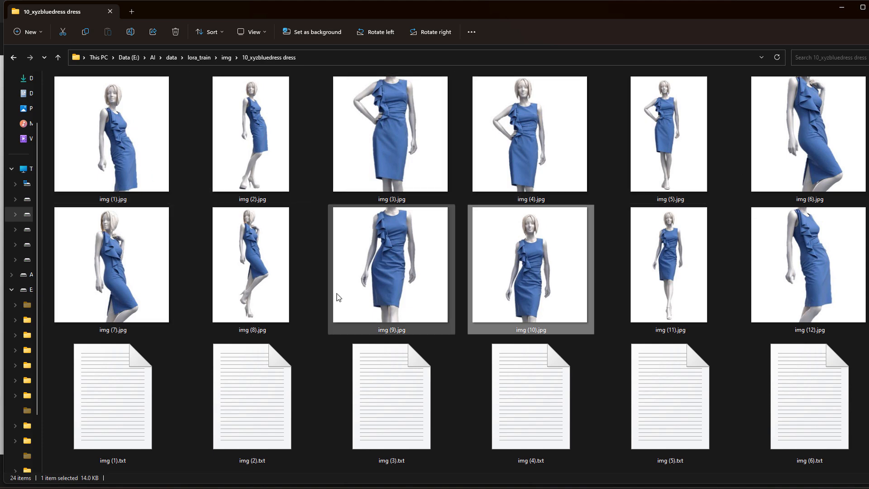
pyautogui.hotkey('alt', 'Tab')
pyautogui.scroll(3, 109, 407)
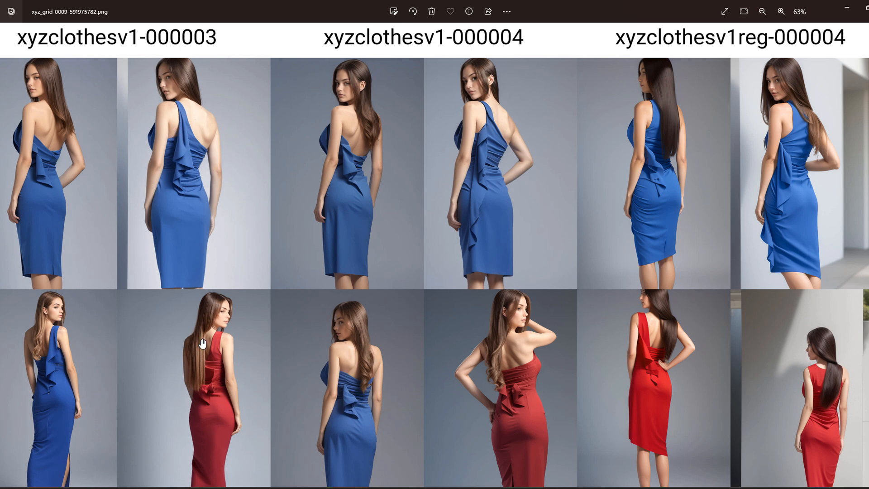
pyautogui.scroll(1, 448, 167)
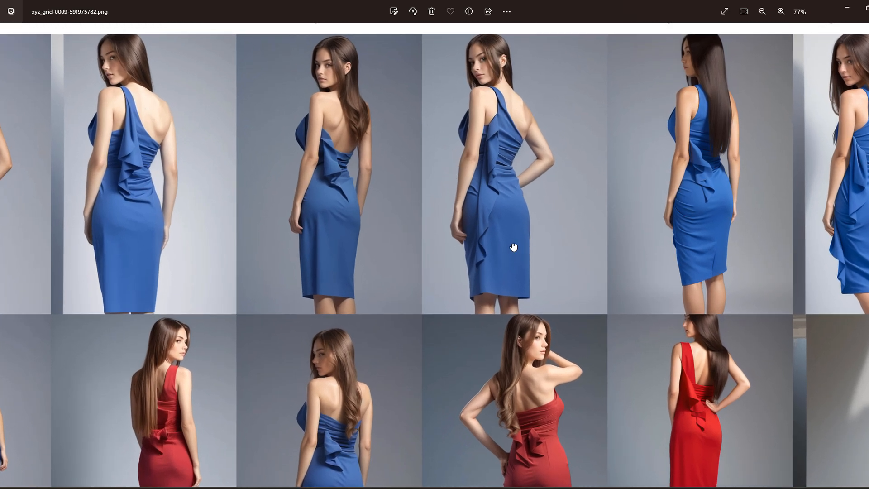
# Step: Compare the back-view blue and red dresses across xyzclothesv1reg-000004 to xyzclothesv1reg-000007
pyautogui.moveTo(532, 260); pyautogui.dragTo(325, 158)
pyautogui.moveTo(489, 330)
pyautogui.mouseDown()
pyautogui.moveTo(331, 321)
pyautogui.moveTo(385, 327)
pyautogui.mouseUp()
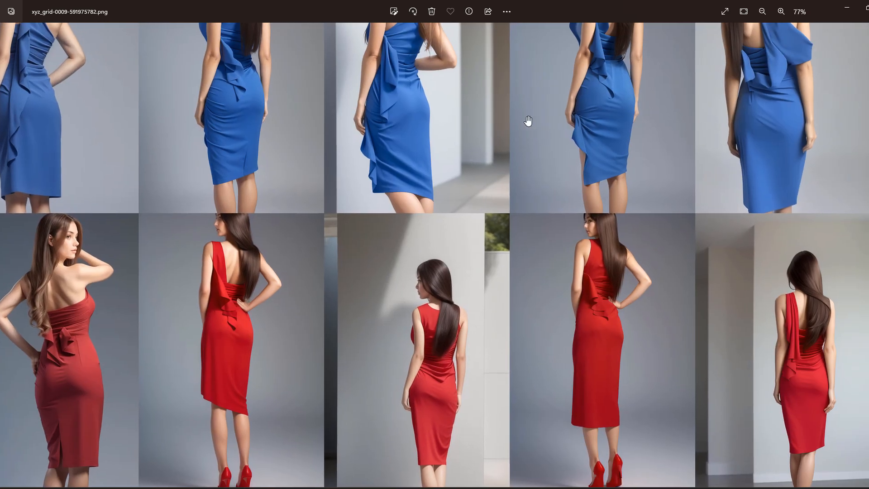
pyautogui.scroll(-5, 474, 178)
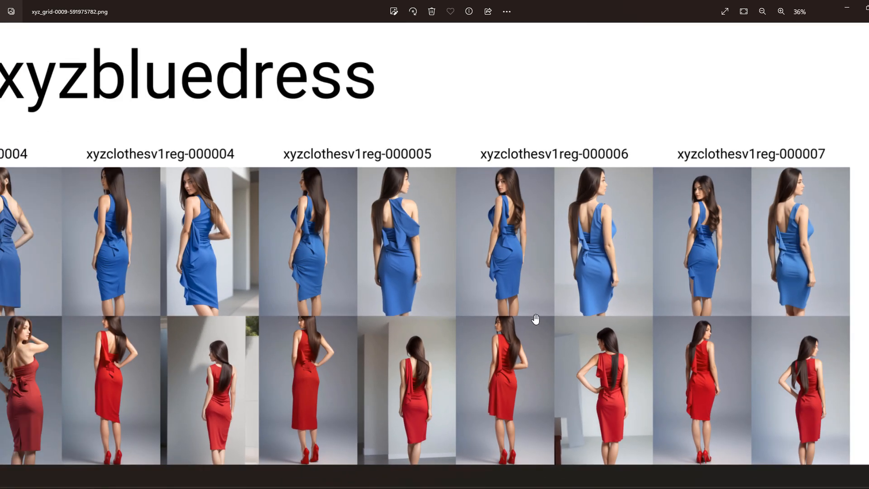
pyautogui.scroll(-1, 536, 320)
pyautogui.moveTo(703, 322); pyautogui.dragTo(449, 324)
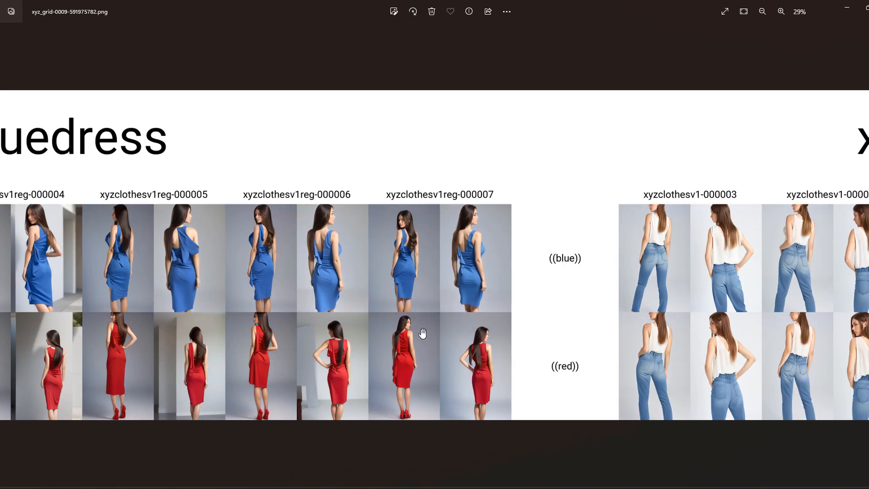
# Step: Look over the back-view jeans in the xyzbluejeans section of the grid
pyautogui.scroll(2, 388, 342)
pyautogui.moveTo(742, 316); pyautogui.dragTo(338, 285)
pyautogui.scroll(-3, 341, 290)
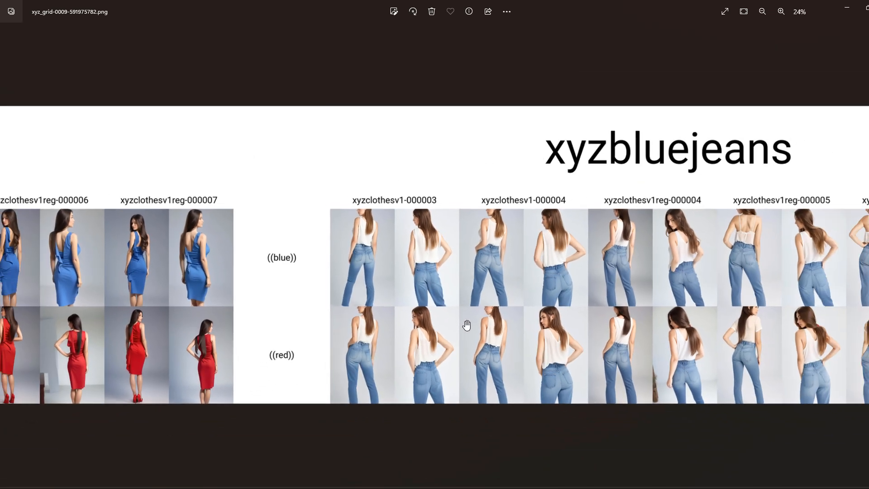
# Step: Bring up the next grid, xyz_grid-0010-3618614218.png, and look over its xyzbluejeans section
pyautogui.scroll(-3, 467, 325)
pyautogui.press('Right')
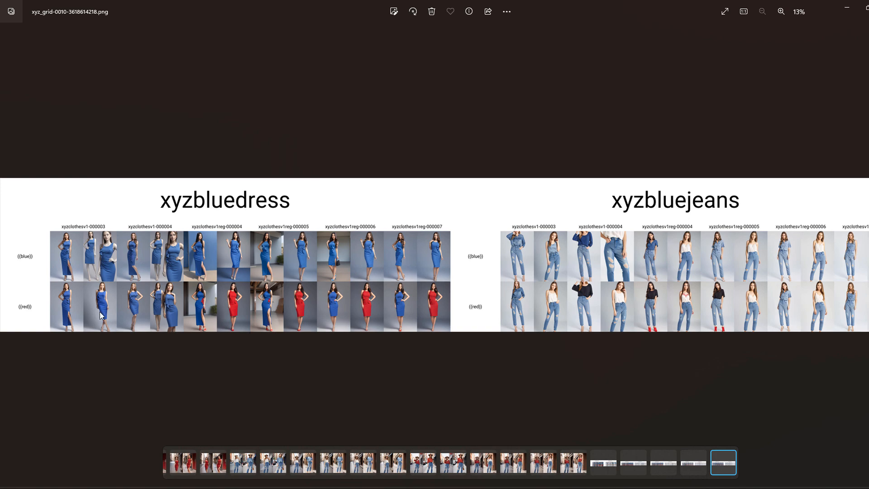
pyautogui.scroll(4, 135, 311)
pyautogui.moveTo(521, 290); pyautogui.dragTo(164, 282)
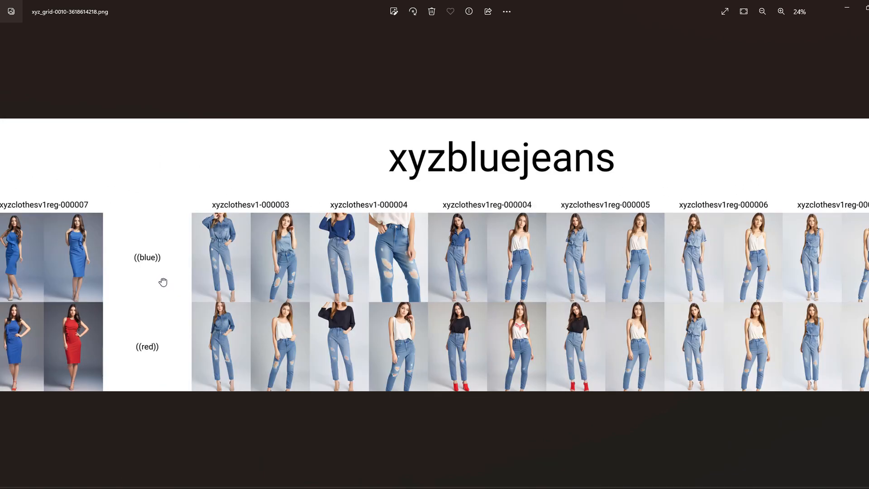
# Step: Return to the xyzbluedress section and examine the ((blue)) and ((red)) row dresses of xyzclothesv1reg-000006 and 000007
pyautogui.moveTo(66, 348); pyautogui.dragTo(430, 347)
pyautogui.scroll(7, 421, 223)
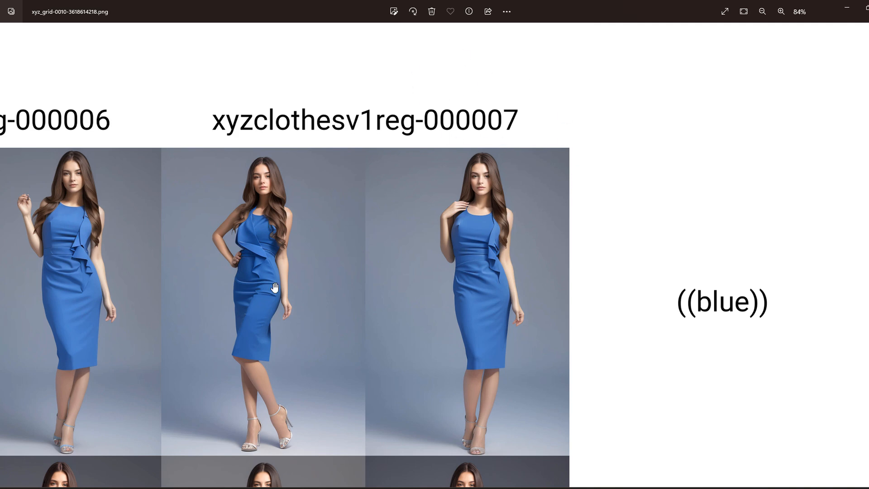
pyautogui.scroll(2, 259, 271)
pyautogui.scroll(-2, 394, 288)
pyautogui.moveTo(335, 443); pyautogui.dragTo(395, 320)
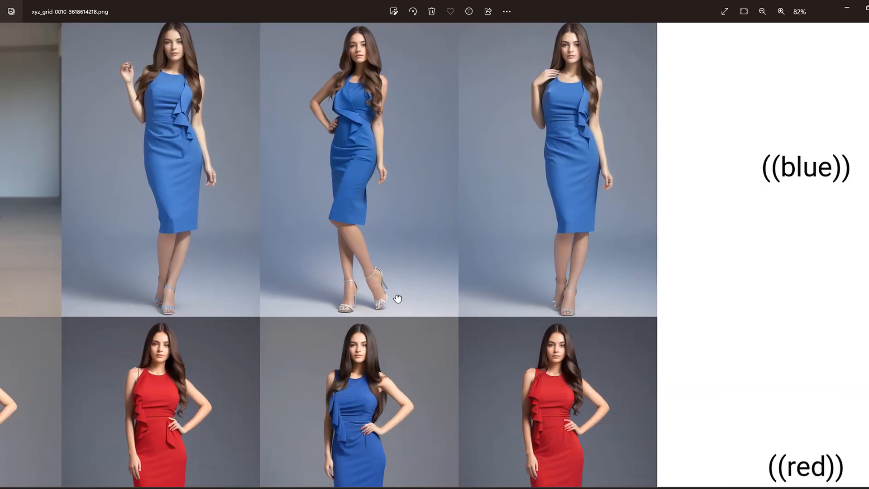
pyautogui.scroll(2, 421, 343)
pyautogui.scroll(-2, 408, 254)
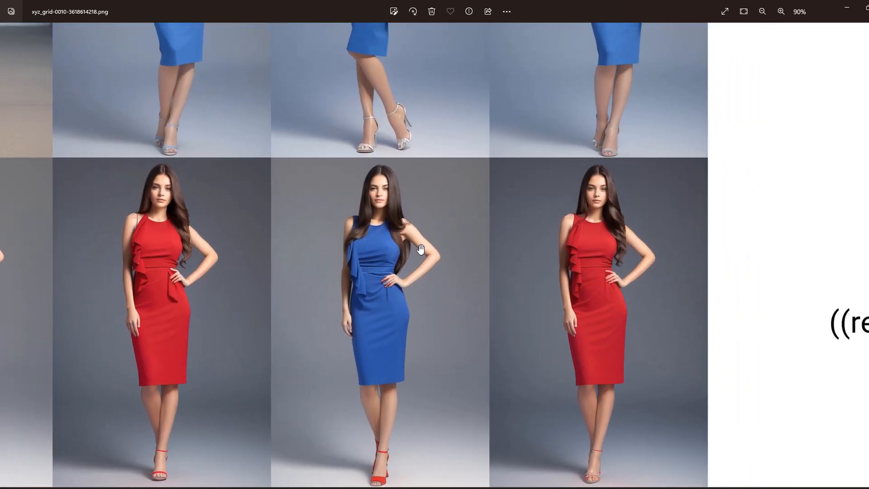
# Step: Compare the xyzbluedress images from xyzclothesv1reg-000007 back to xyzclothesv1-000004 in the ((blue)) and ((red)) rows
pyautogui.scroll(-1, 421, 248)
pyautogui.moveTo(360, 310); pyautogui.dragTo(514, 308)
pyautogui.scroll(2, 230, 365)
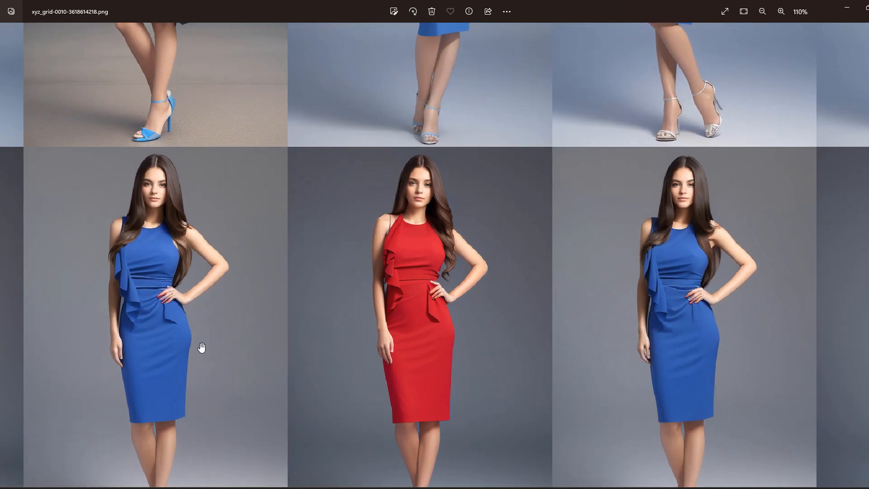
pyautogui.scroll(-5, 203, 346)
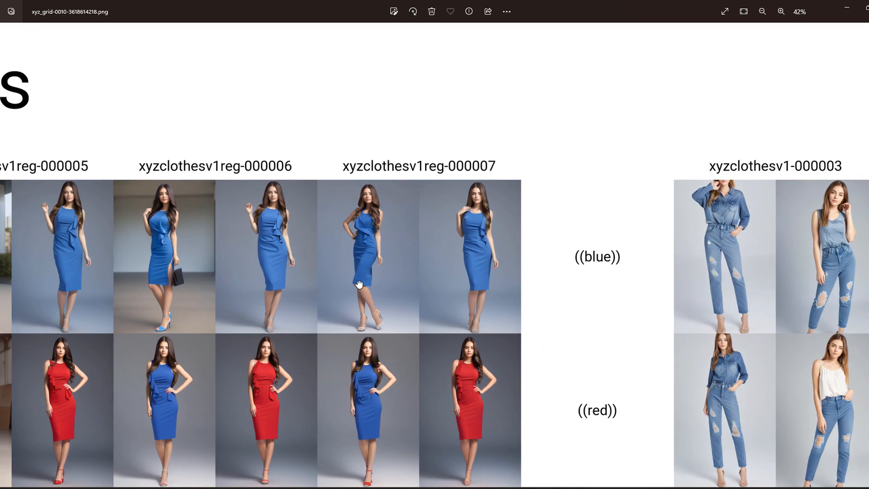
pyautogui.scroll(1, 351, 321)
pyautogui.moveTo(351, 321); pyautogui.dragTo(593, 322)
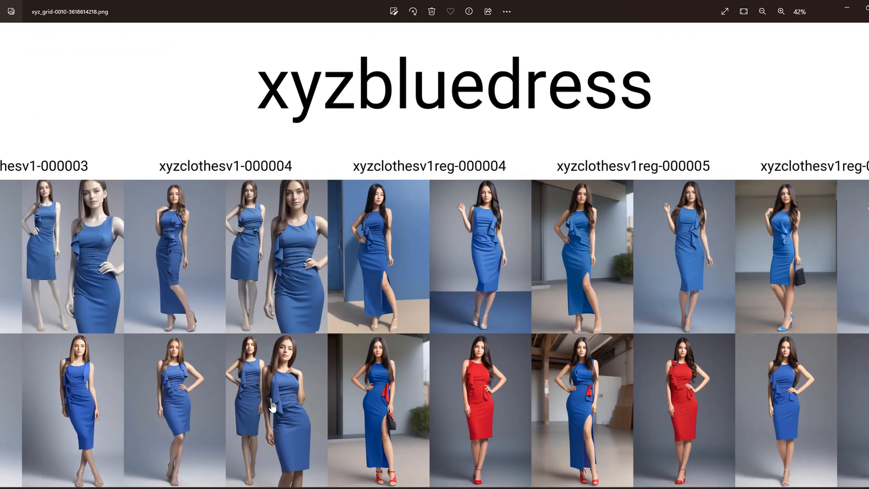
# Step: Bring up the next grid, xyz_grid-0011-2837566820.png, and examine its xyzclothesv1reg-000006 and 000007 street-scene dresses
pyautogui.scroll(-6, 287, 405)
pyautogui.press('Right')
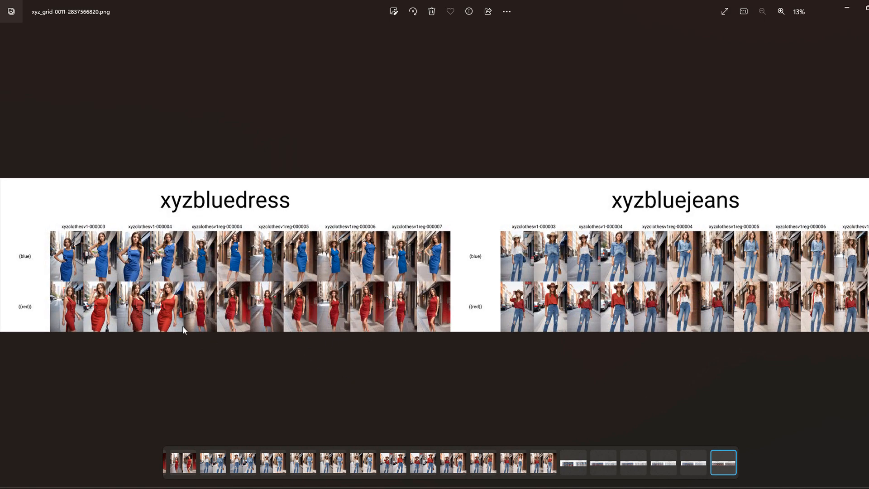
pyautogui.scroll(5, 406, 323)
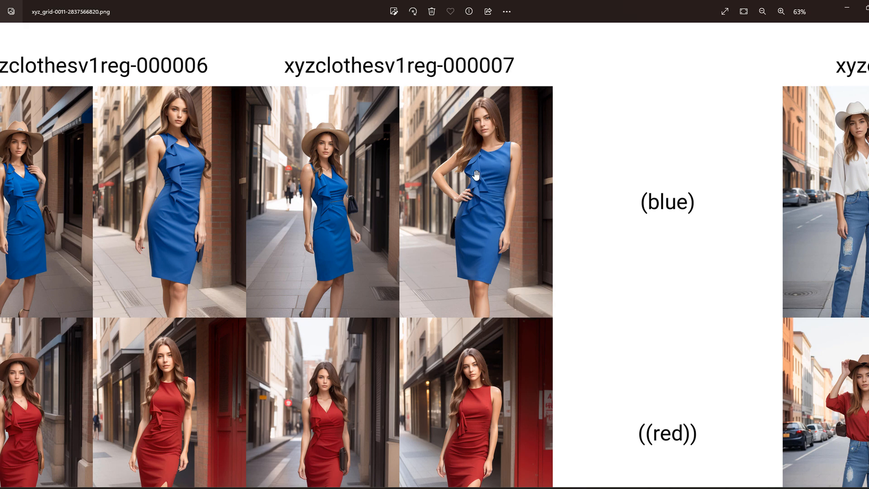
pyautogui.moveTo(364, 281); pyautogui.dragTo(423, 163)
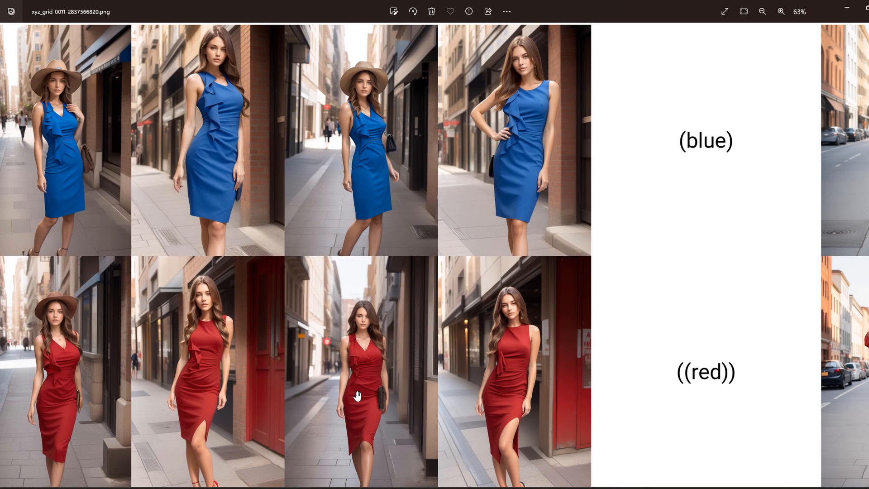
pyautogui.scroll(4, 346, 416)
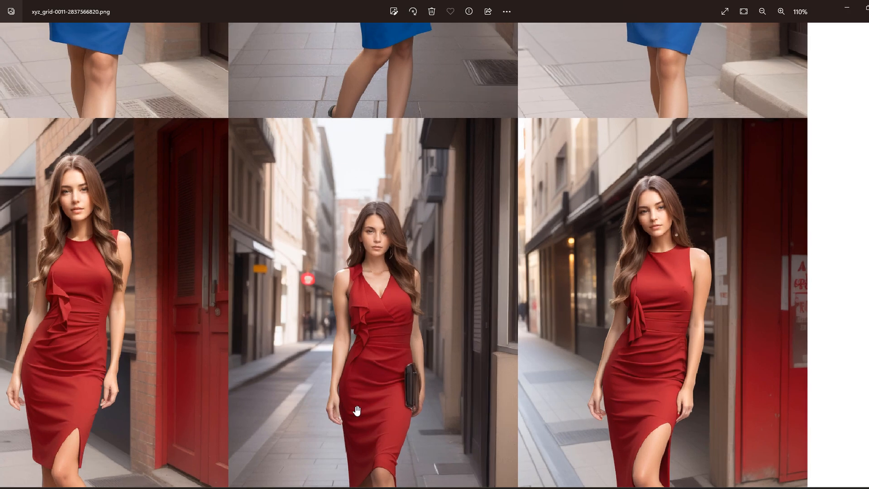
pyautogui.scroll(-2, 356, 409)
pyautogui.moveTo(302, 394); pyautogui.dragTo(515, 363)
# Step: Compare the blue and red street-scene dresses of xyzclothesv1-000003 and 000004 with those of xyzclothesv1reg-000004
pyautogui.scroll(-5, 394, 362)
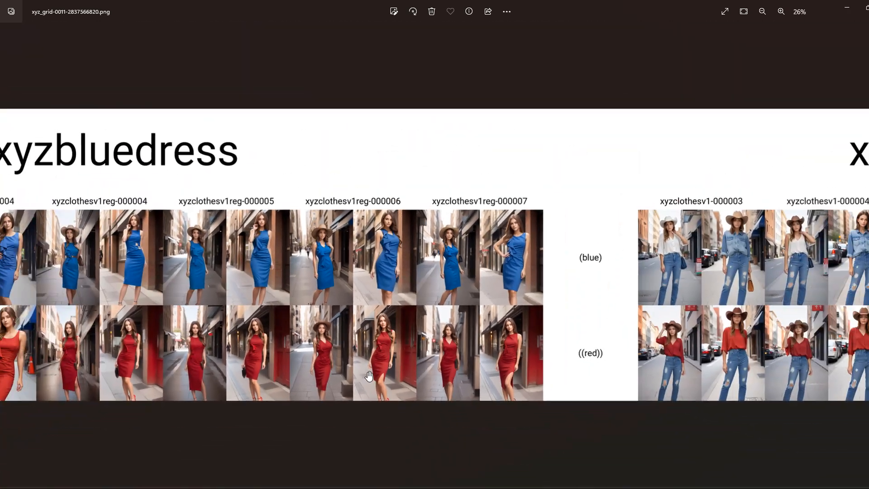
pyautogui.scroll(4, 411, 345)
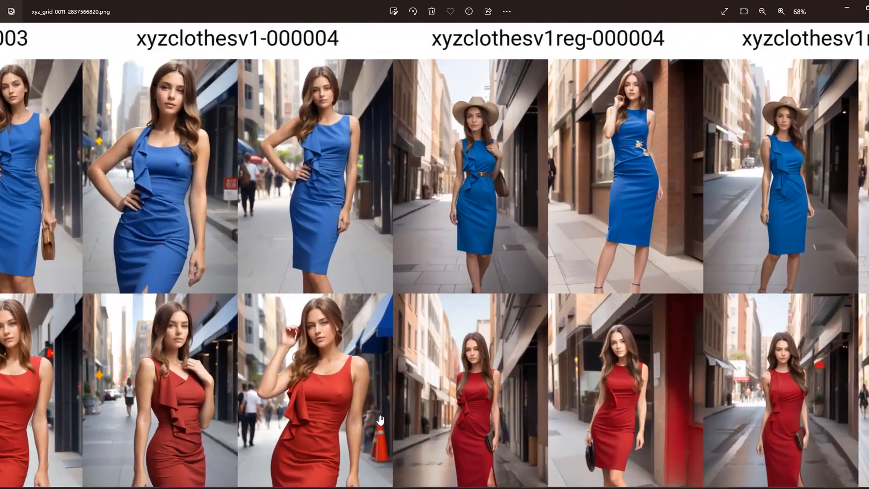
pyautogui.scroll(-6, 597, 263)
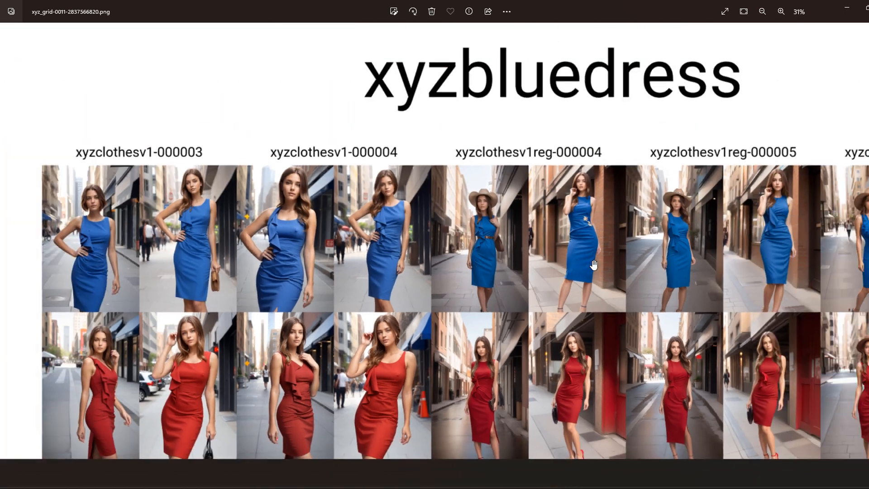
# Step: Examine the xyzbluejeans outfits in the (blue) and ((red)) rows from xyzclothesv1-000003 to xyzclothesv1reg-000004
pyautogui.scroll(4, 836, 316)
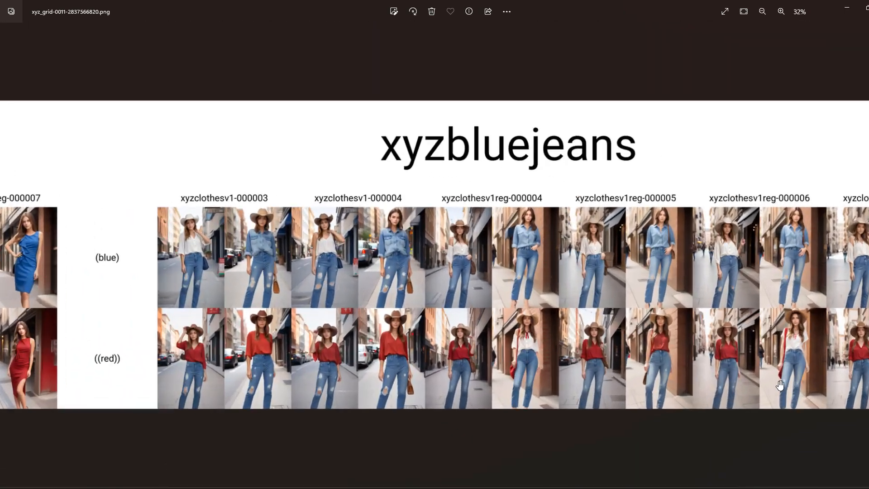
pyautogui.scroll(2, 515, 400)
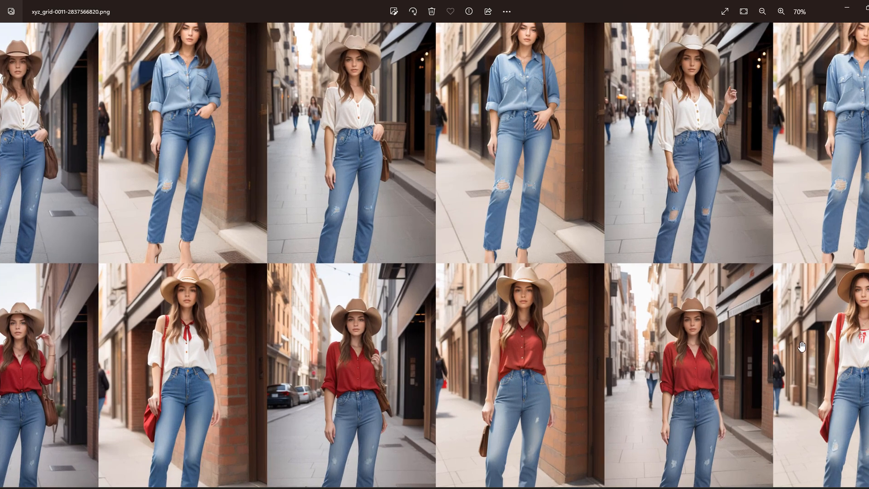
pyautogui.moveTo(403, 413); pyautogui.dragTo(563, 382)
pyautogui.moveTo(213, 409); pyautogui.dragTo(448, 414)
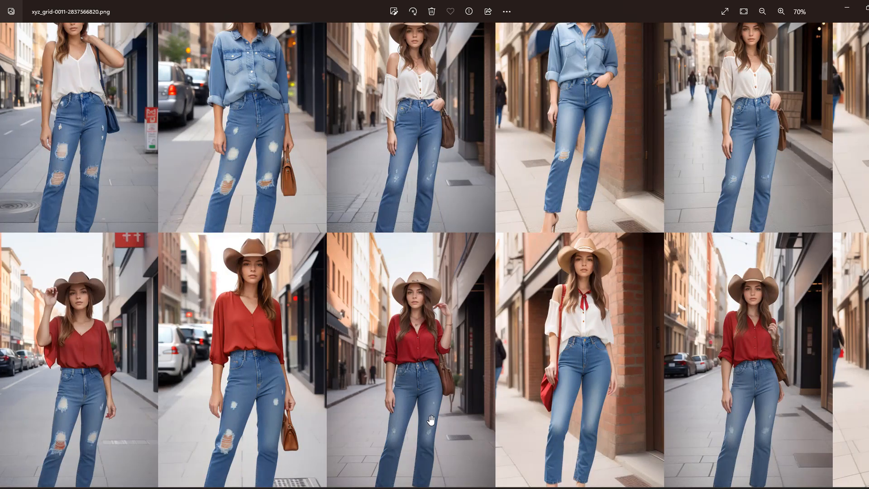
pyautogui.moveTo(554, 454); pyautogui.dragTo(602, 455)
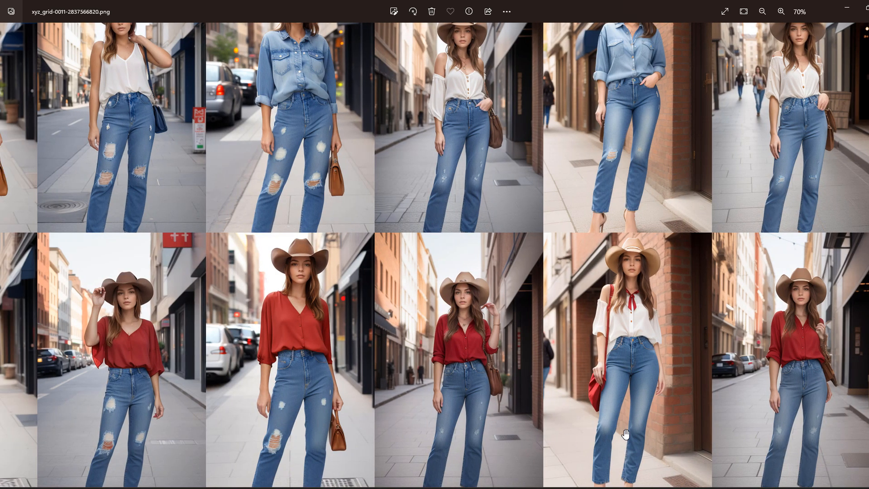
pyautogui.moveTo(469, 376); pyautogui.dragTo(502, 445)
pyautogui.moveTo(499, 250); pyautogui.dragTo(609, 471)
pyautogui.moveTo(775, 257); pyautogui.dragTo(773, 180)
pyautogui.scroll(-3, 458, 227)
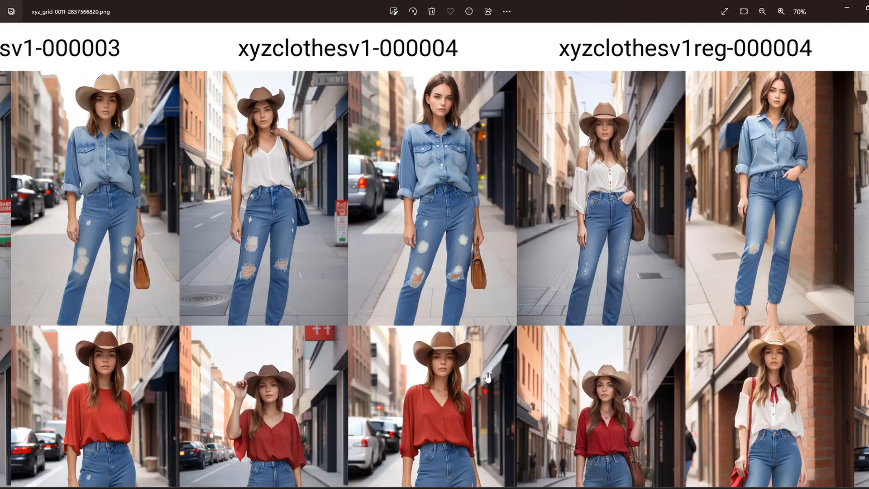
# Step: Inspect the ripped-knee details and tops in the xyzbluejeans images of xyzclothesv1reg-000006 and 000007
pyautogui.moveTo(509, 385); pyautogui.dragTo(338, 285)
pyautogui.moveTo(787, 340); pyautogui.dragTo(1, 323)
pyautogui.scroll(5, 808, 367)
pyautogui.moveTo(713, 320); pyautogui.dragTo(649, 266)
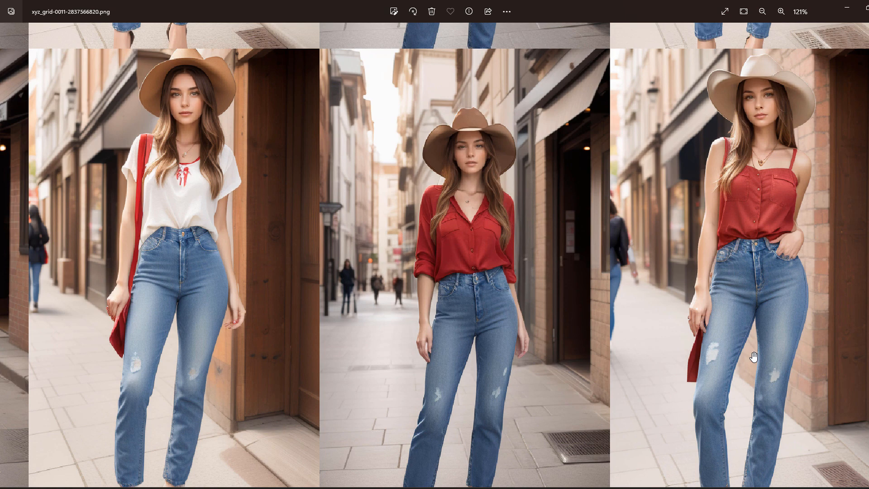
pyautogui.scroll(-4, 754, 357)
pyautogui.scroll(6, 820, 206)
pyautogui.scroll(-5, 820, 206)
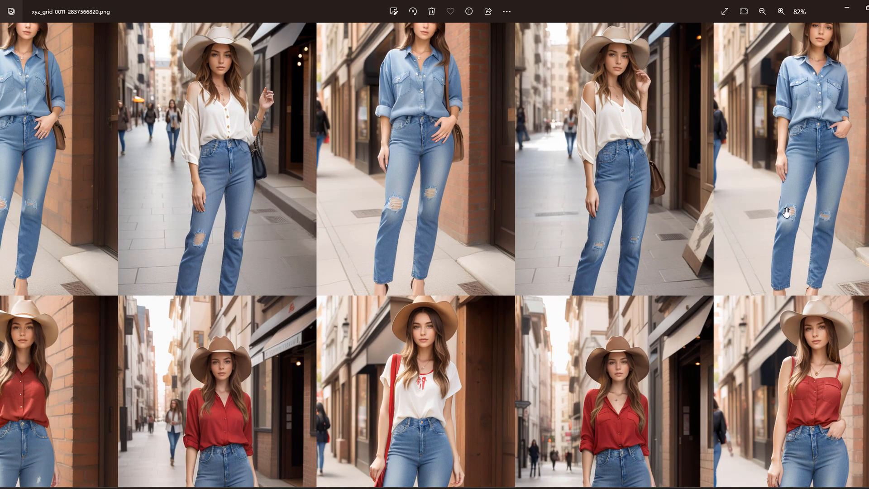
# Step: Return to the xyzbluedress section and recheck the blue and red dresses of xyzclothesv1reg-000006 and 000007
pyautogui.scroll(-5, 786, 212)
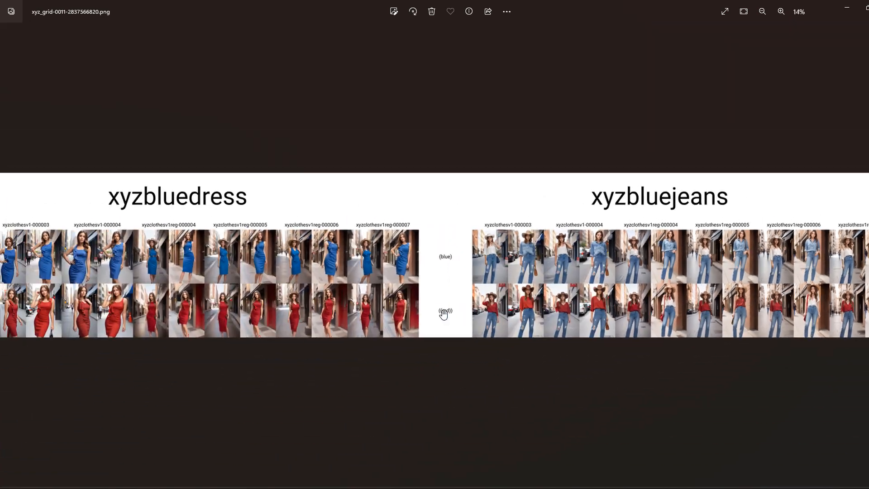
pyautogui.scroll(3, 363, 327)
pyautogui.scroll(3, 363, 328)
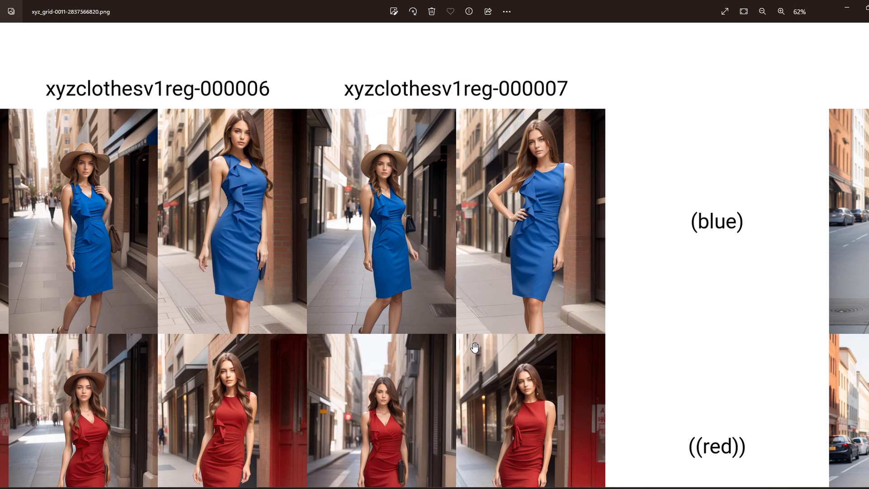
pyautogui.scroll(4, 462, 416)
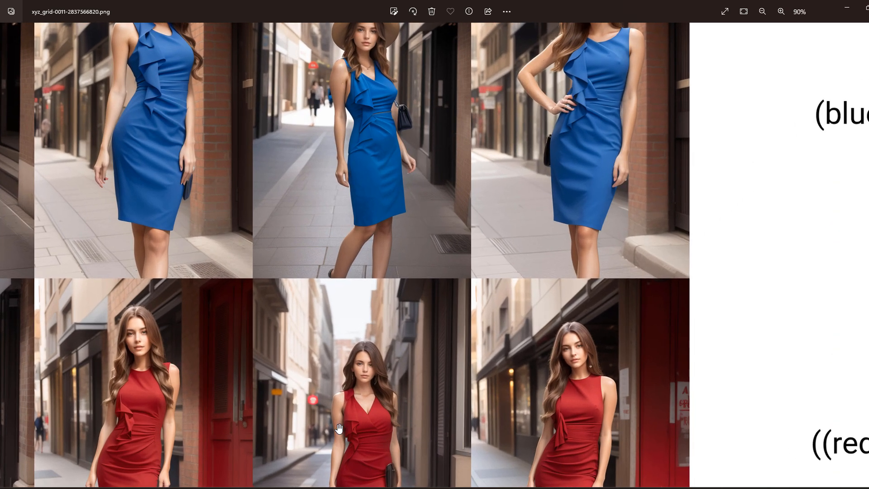
pyautogui.scroll(-6, 390, 252)
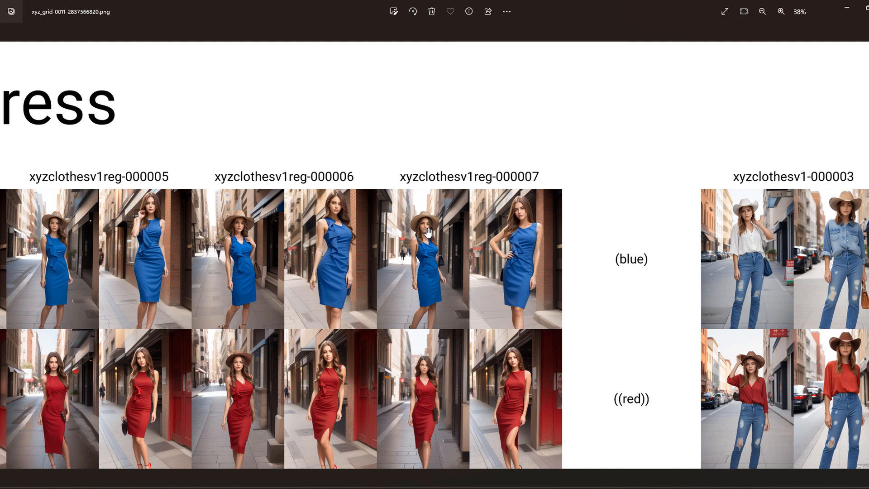
# Step: Compare the street-scene dresses of xyzclothesv1reg-000004 and xyzclothesv1reg-000005 up close in the xyzbluedress section
pyautogui.scroll(-5, 426, 231)
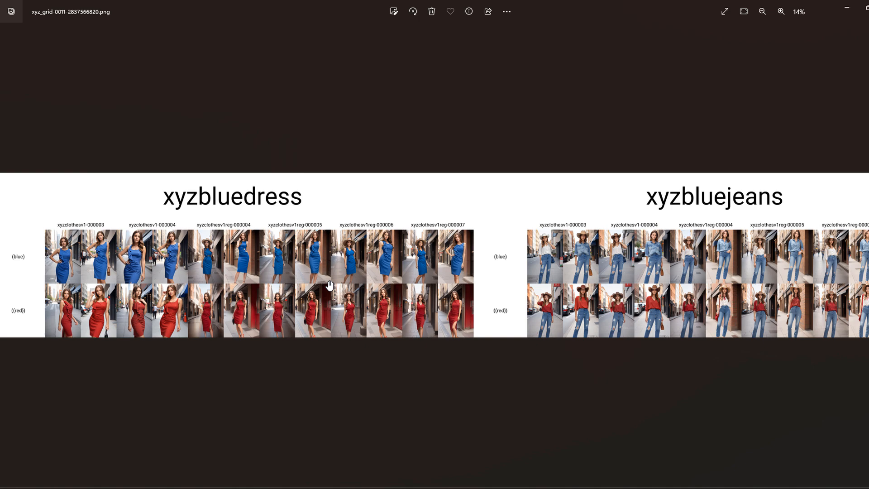
pyautogui.scroll(4, 330, 285)
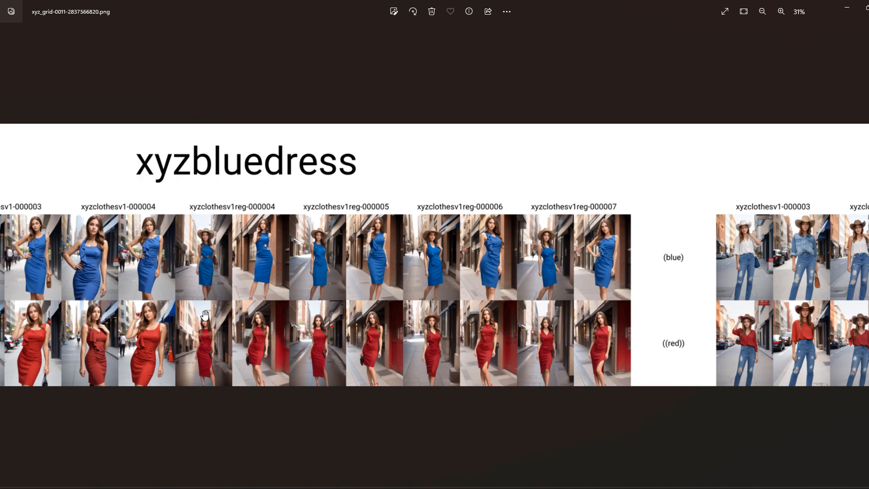
pyautogui.scroll(4, 198, 321)
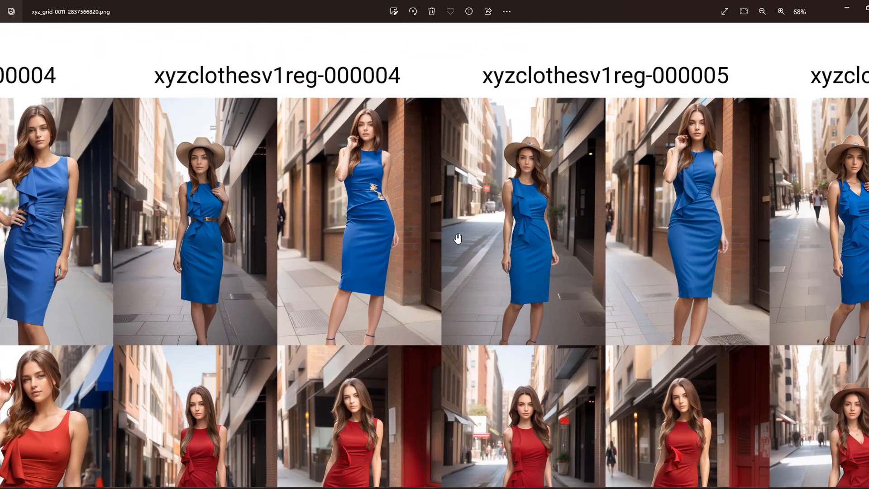
pyautogui.scroll(2, 460, 238)
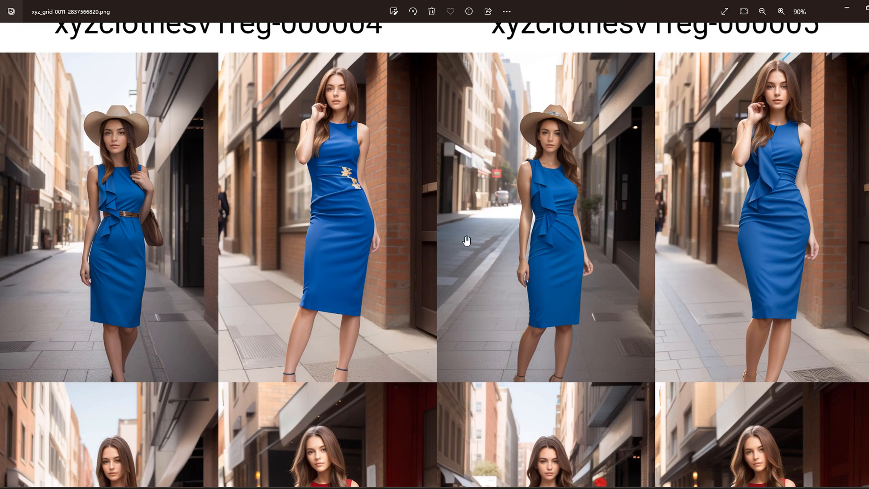
pyautogui.scroll(-3, 448, 246)
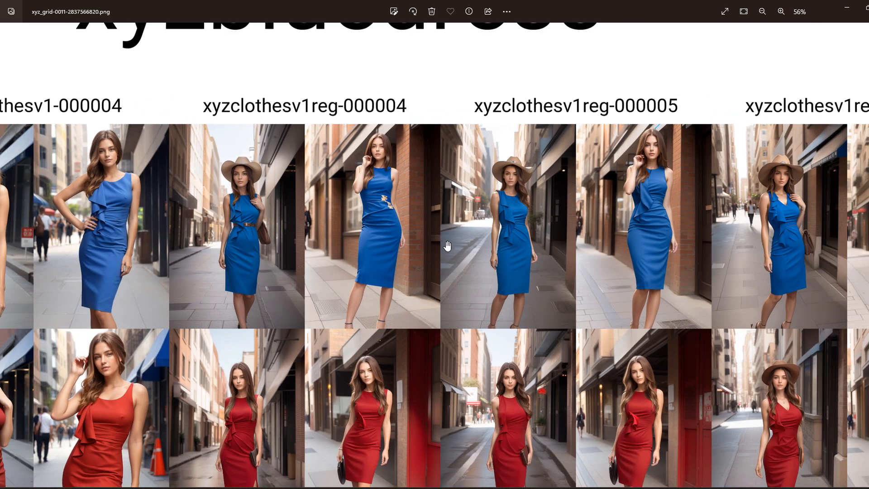